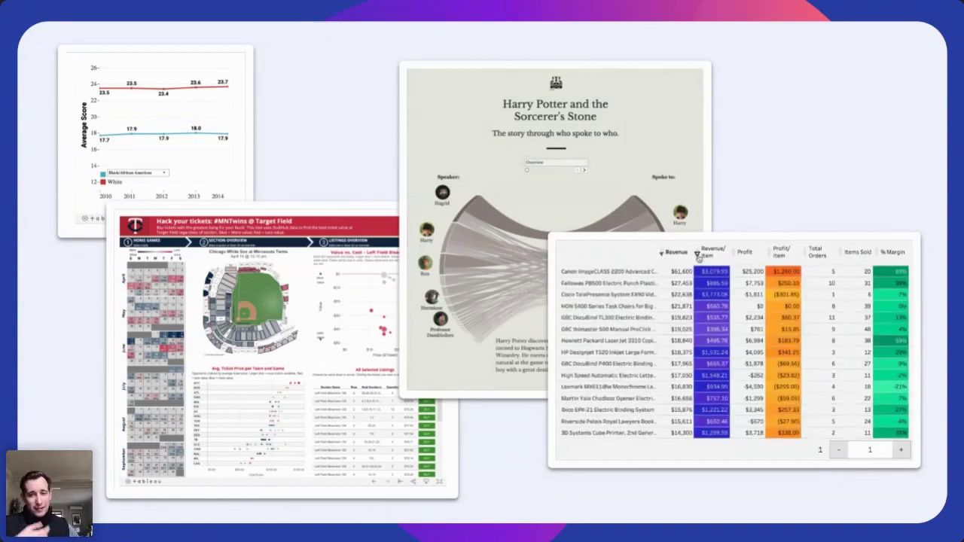
{"action": "key", "text": "Right"}
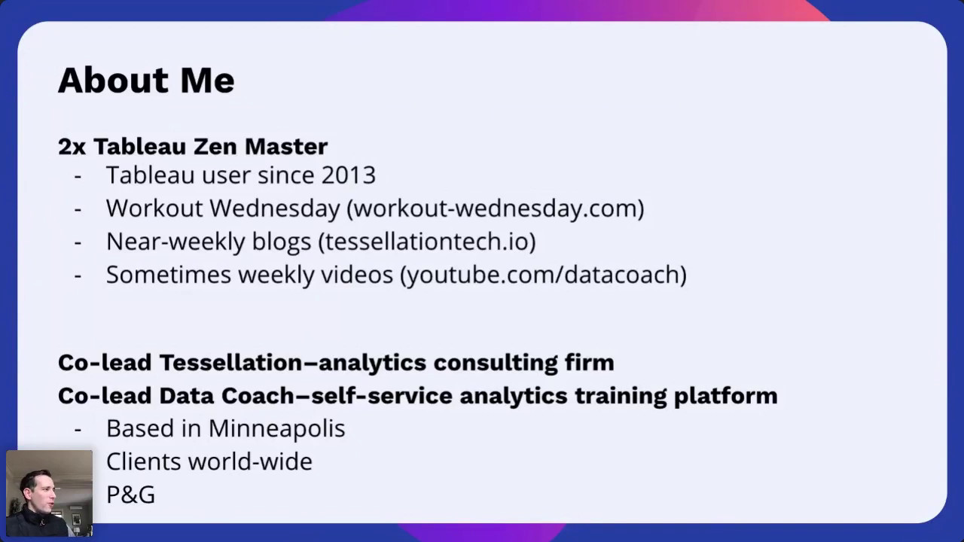
{"action": "key", "text": "Right"}
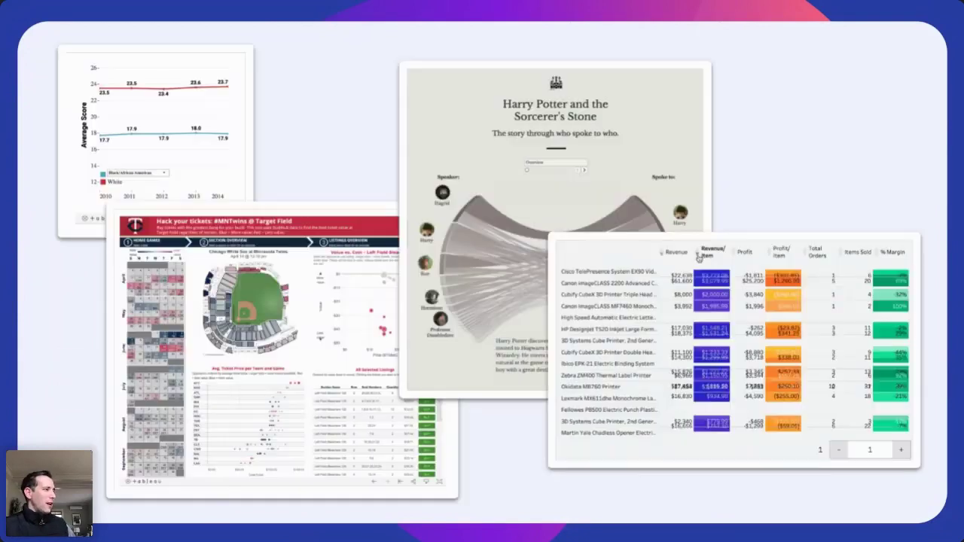
{"action": "key", "text": "Left"}
{"action": "key", "text": "Left"}
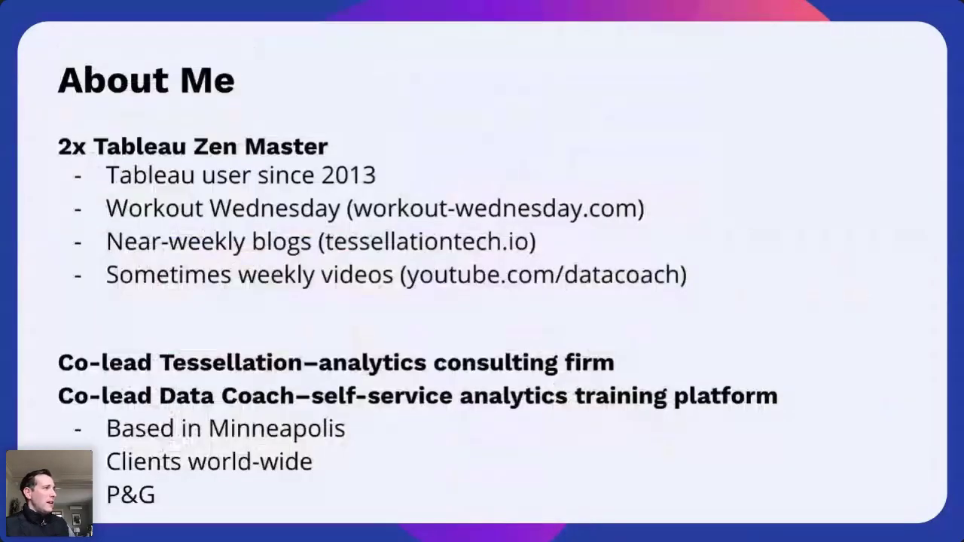
{"action": "key", "text": "Right"}
{"action": "key", "text": "Left"}
{"action": "key", "text": "Right"}
{"action": "key", "text": "Right"}
{"action": "key", "text": "Left"}
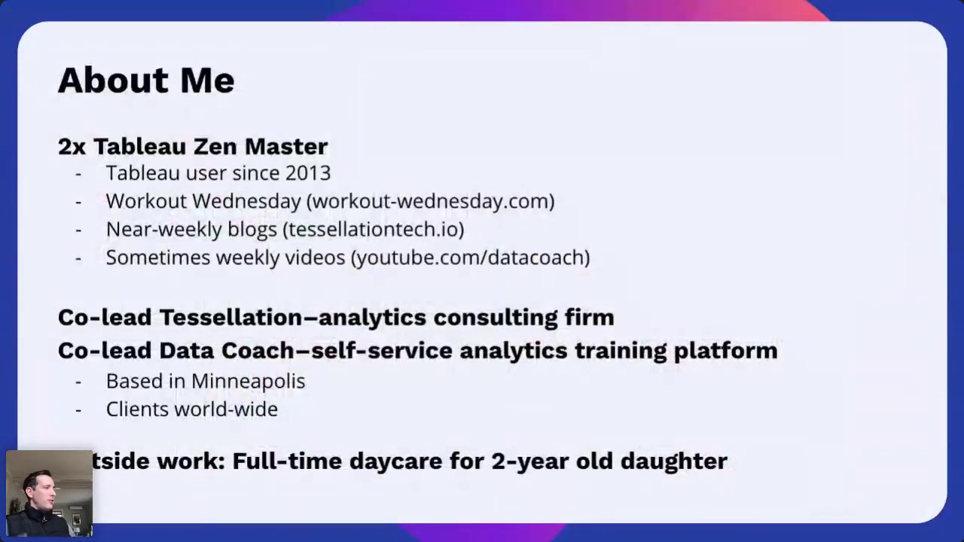
{"action": "key", "text": "Right"}
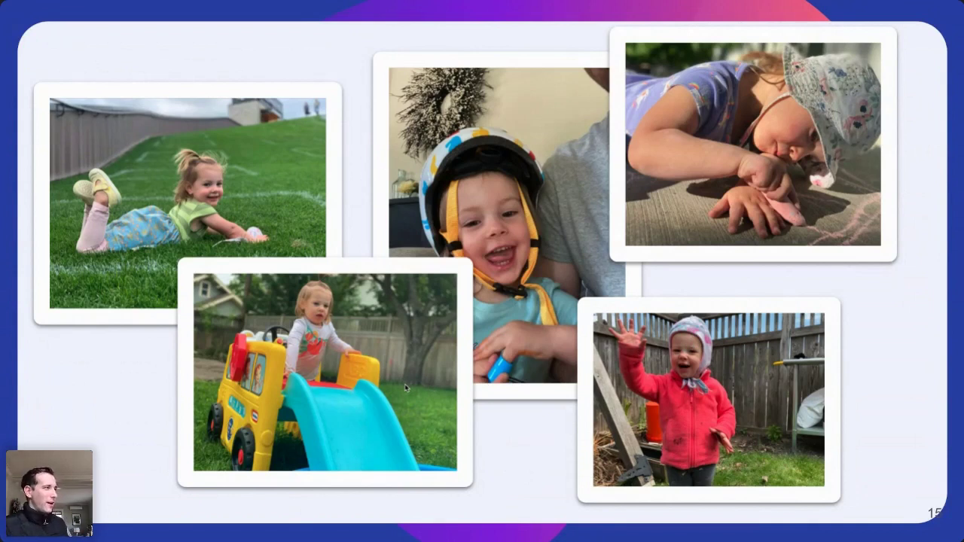
{"action": "key", "text": "Right"}
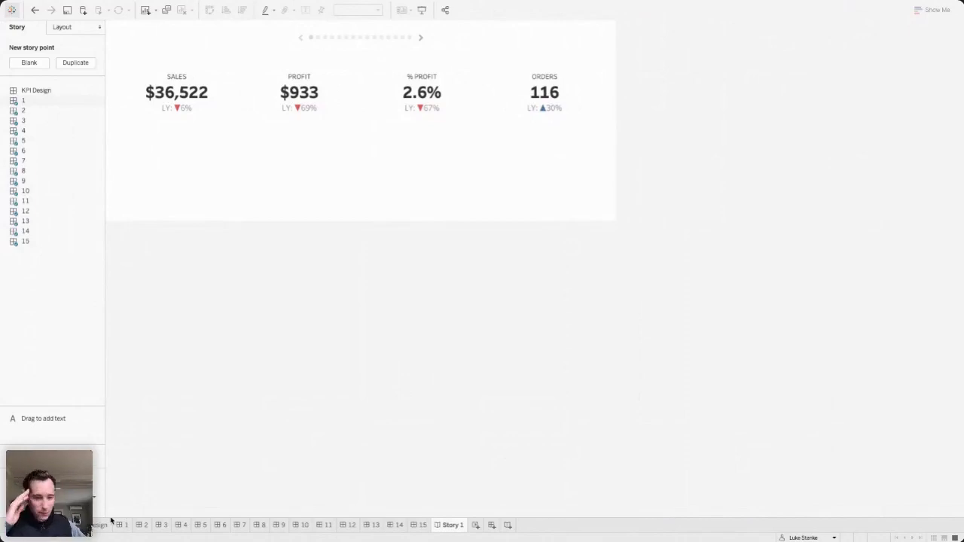
- Open the KPI Design dashboard and examine the KPI styles in its upper rows, including the red-bar row and the solid blue row
{"action": "mouse_move", "coordinate": [98, 525]}
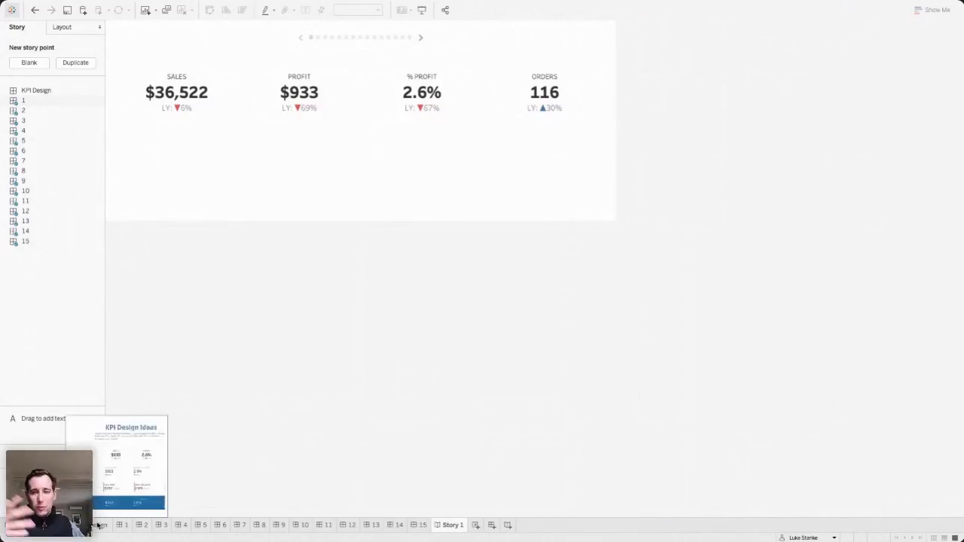
{"action": "left_click", "coordinate": [98, 525]}
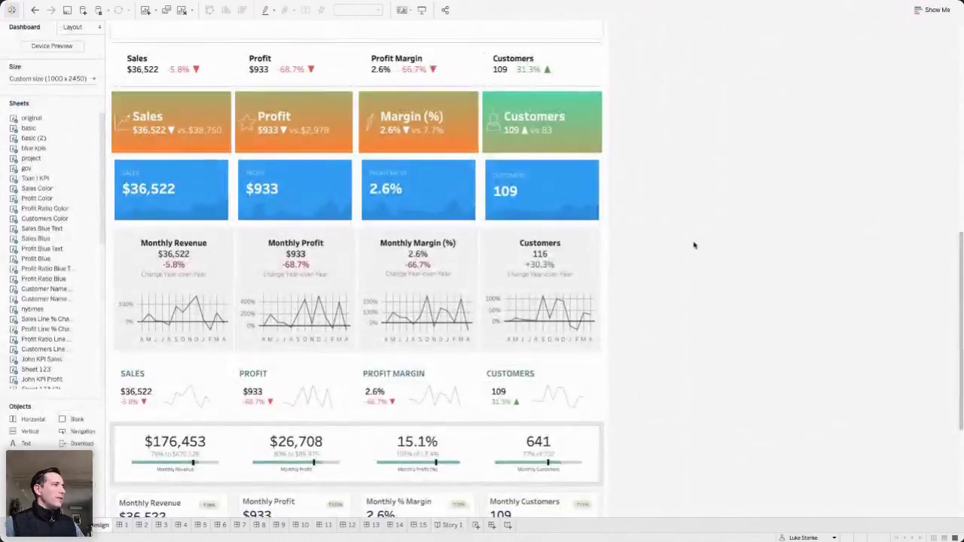
{"action": "scroll", "coordinate": [691, 247], "scroll_direction": "down", "scroll_amount": 5}
{"action": "scroll", "coordinate": [691, 246], "scroll_direction": "up", "scroll_amount": 10}
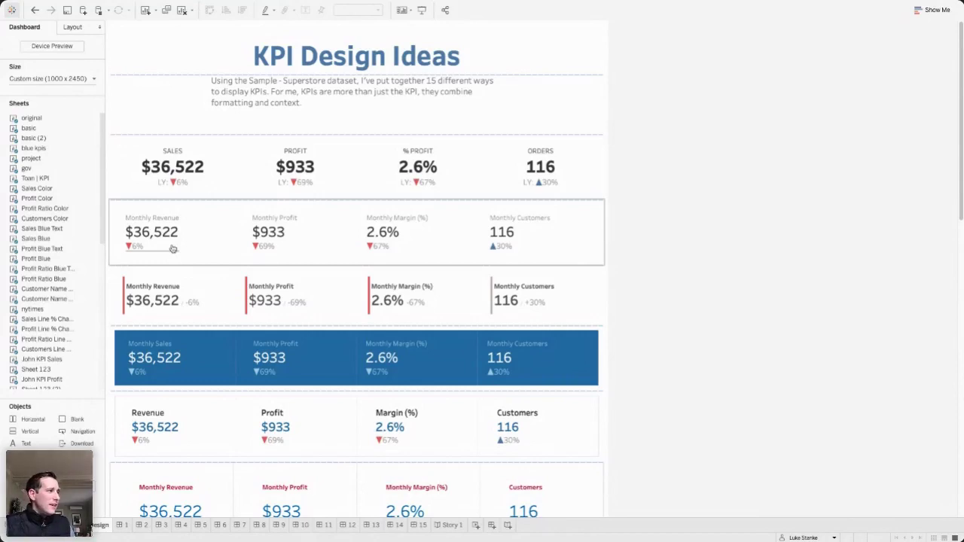
{"action": "scroll", "coordinate": [172, 249], "scroll_direction": "down", "scroll_amount": 2}
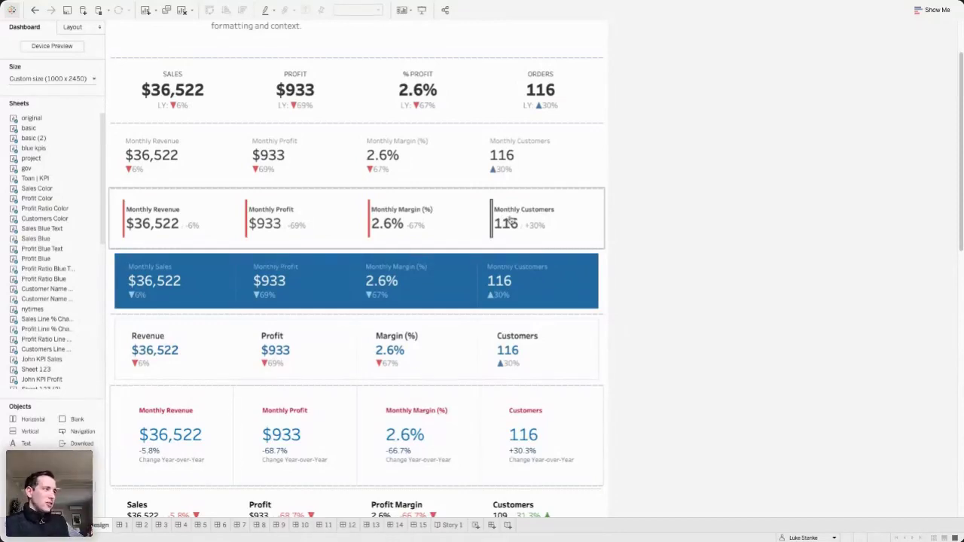
{"action": "left_click", "coordinate": [449, 234]}
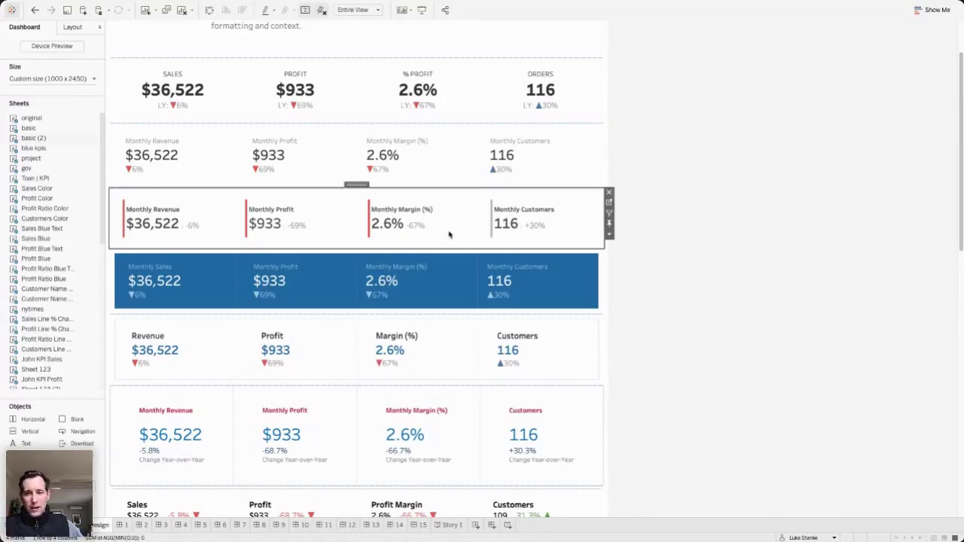
{"action": "left_click", "coordinate": [193, 298]}
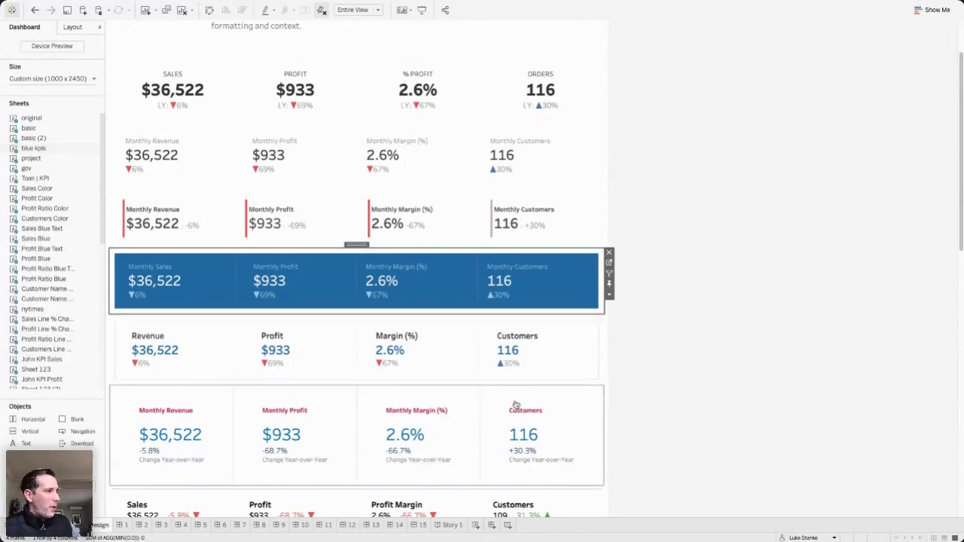
{"action": "mouse_move", "coordinate": [88, 309]}
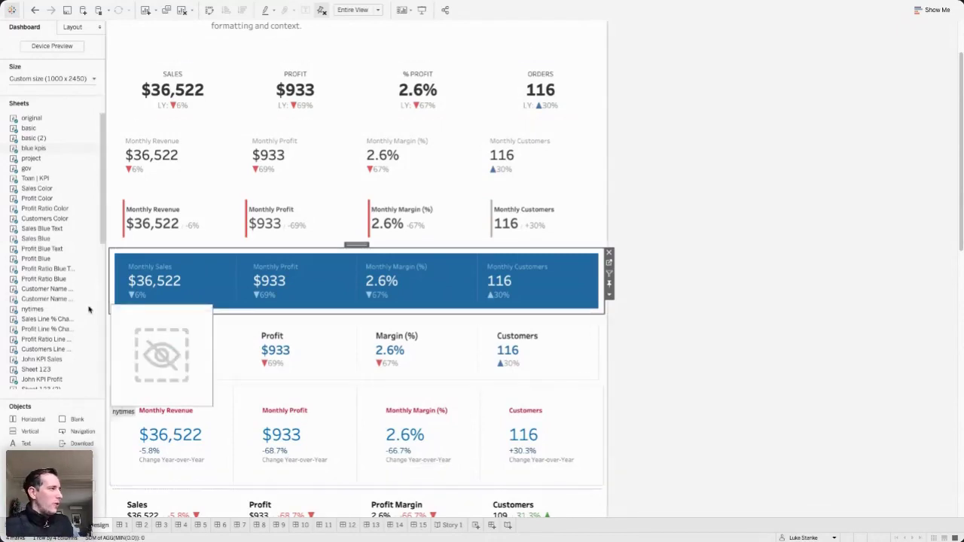
{"action": "left_click", "coordinate": [660, 338]}
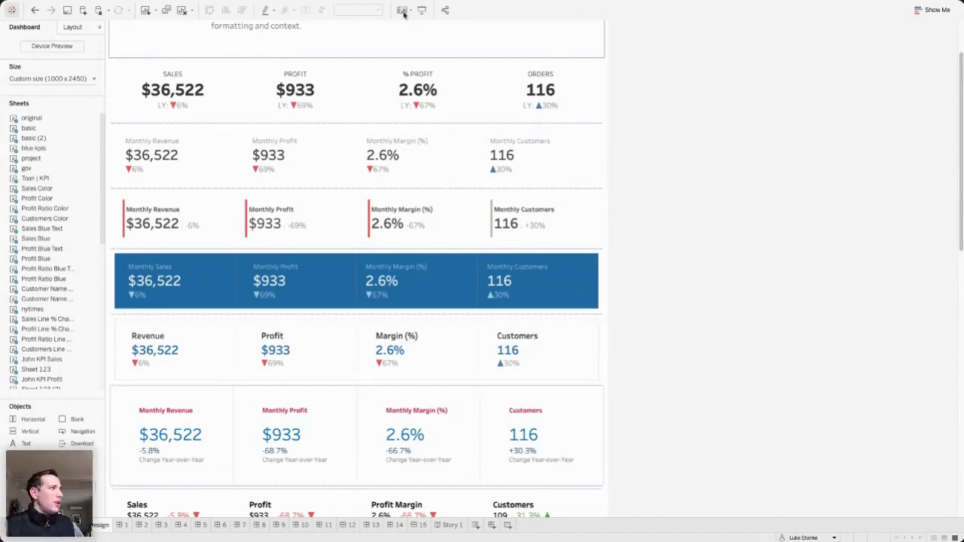
- Show the dashboard in presentation mode and examine the remaining KPI designs, from the gradient tiles to the sparkline and target rows
{"action": "key", "text": "F7"}
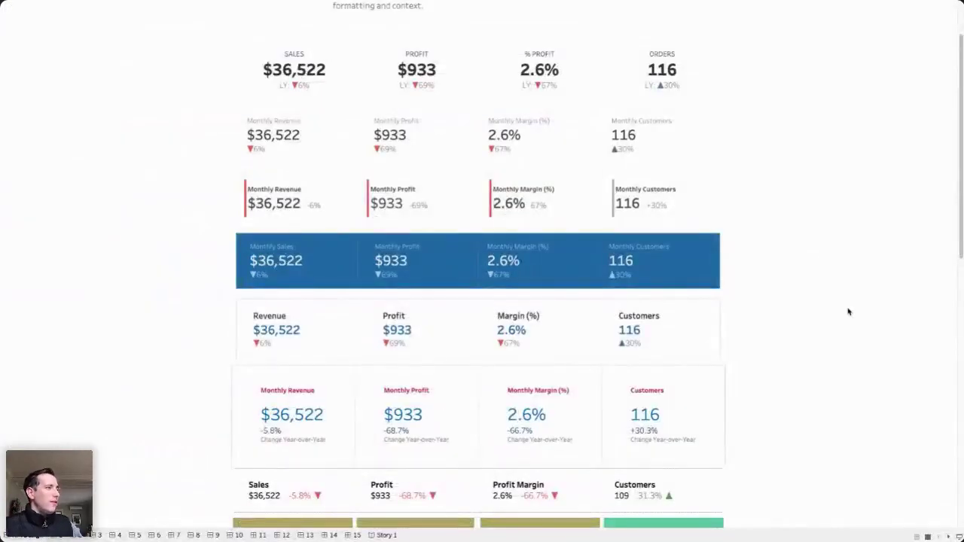
{"action": "scroll", "coordinate": [846, 312], "scroll_direction": "down", "scroll_amount": 5}
{"action": "scroll", "coordinate": [842, 294], "scroll_direction": "down", "scroll_amount": 1}
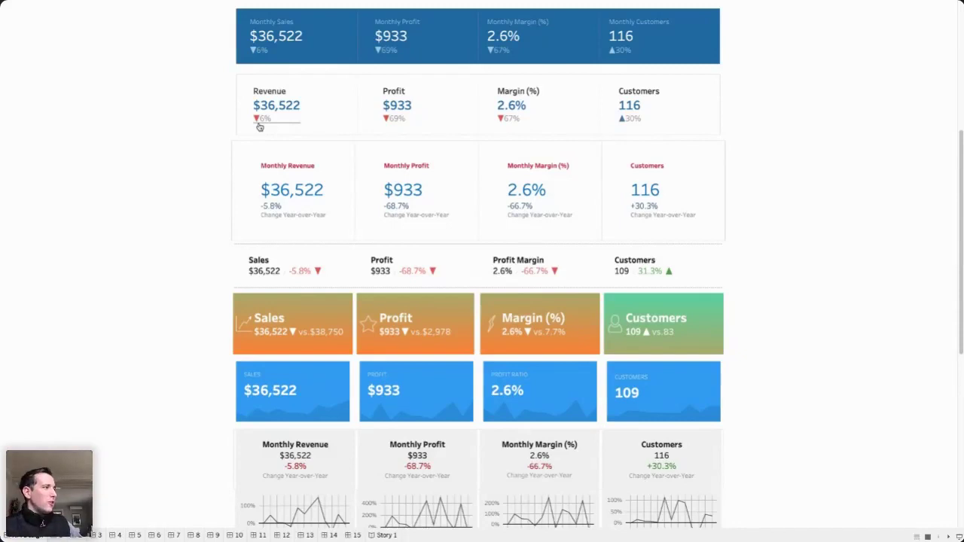
{"action": "scroll", "coordinate": [387, 256], "scroll_direction": "down", "scroll_amount": 2}
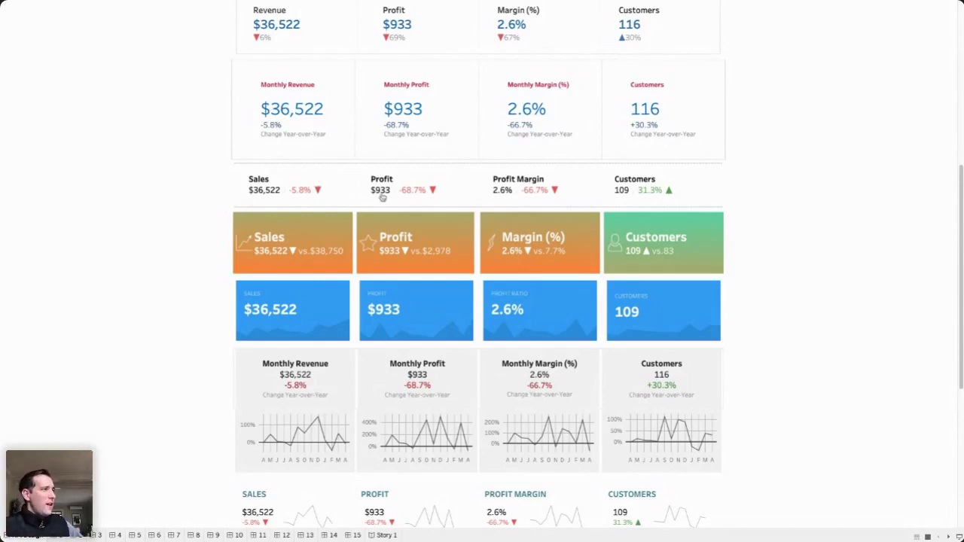
{"action": "scroll", "coordinate": [362, 192], "scroll_direction": "down", "scroll_amount": 1}
{"action": "mouse_move", "coordinate": [305, 229]}
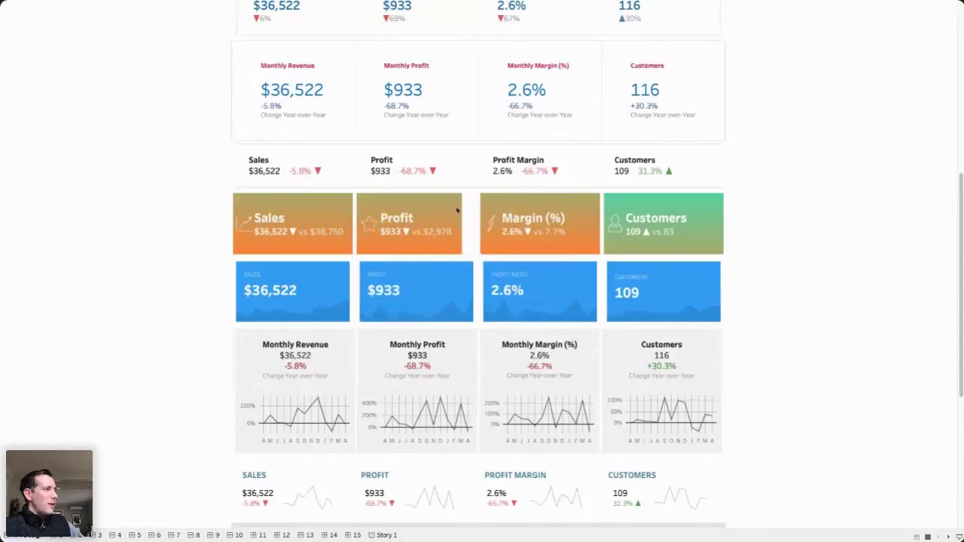
{"action": "mouse_move", "coordinate": [426, 235]}
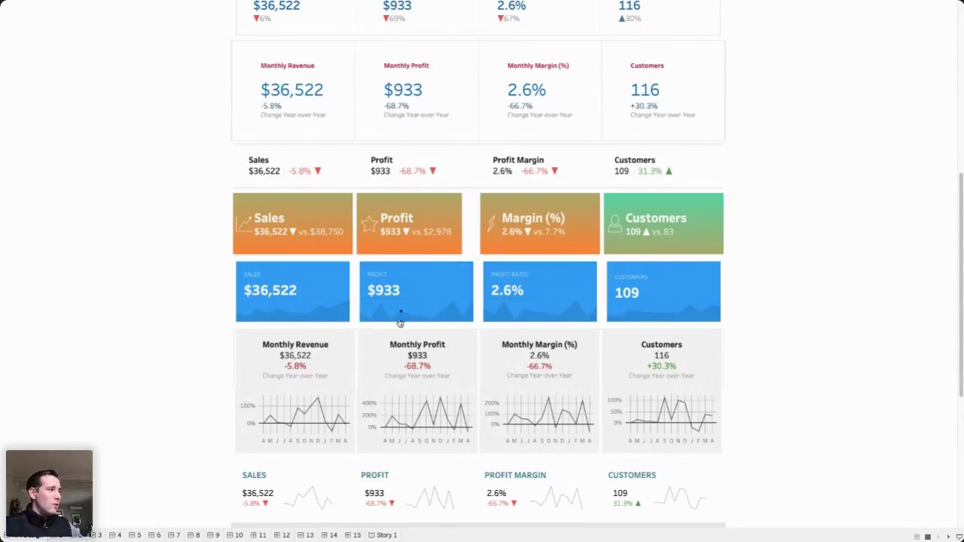
{"action": "scroll", "coordinate": [398, 318], "scroll_direction": "down", "scroll_amount": 5}
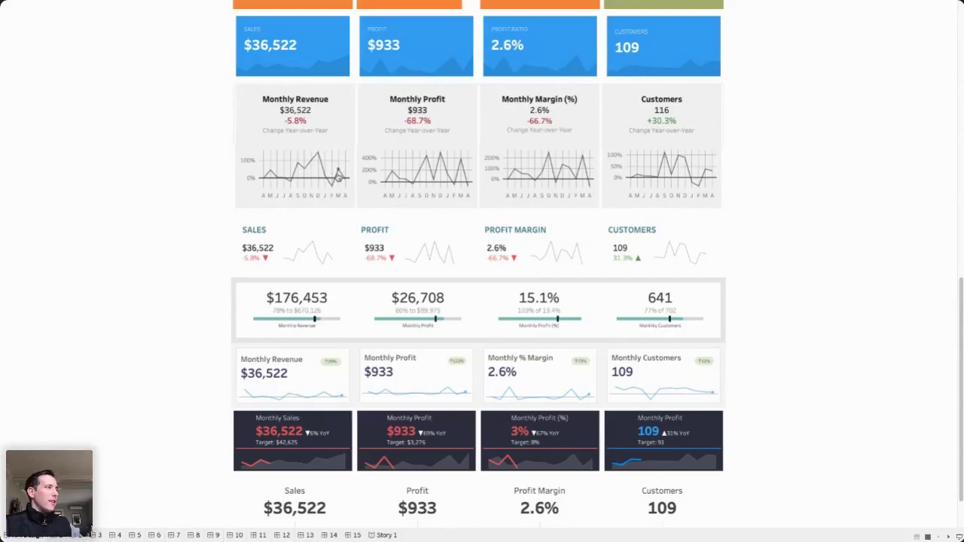
{"action": "scroll", "coordinate": [332, 181], "scroll_direction": "down", "scroll_amount": 1}
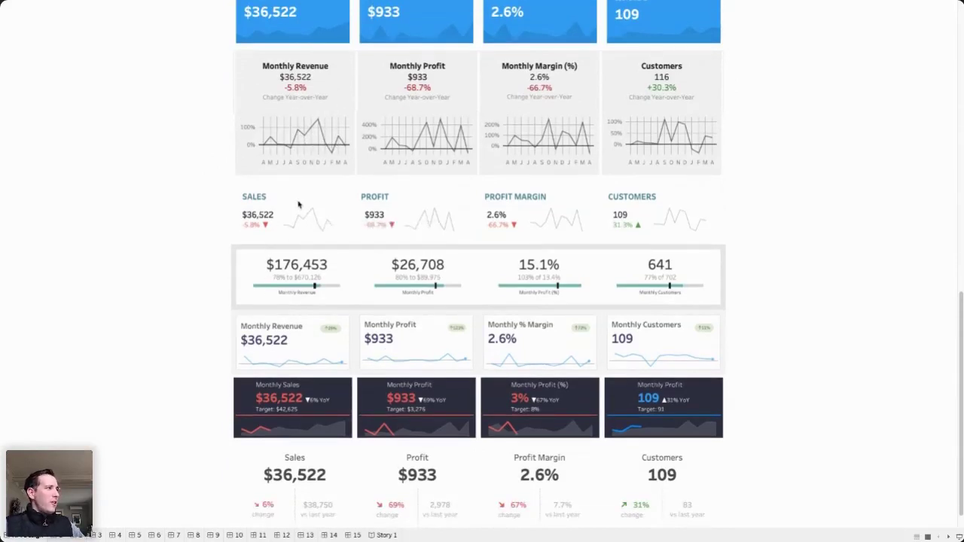
{"action": "mouse_move", "coordinate": [318, 223]}
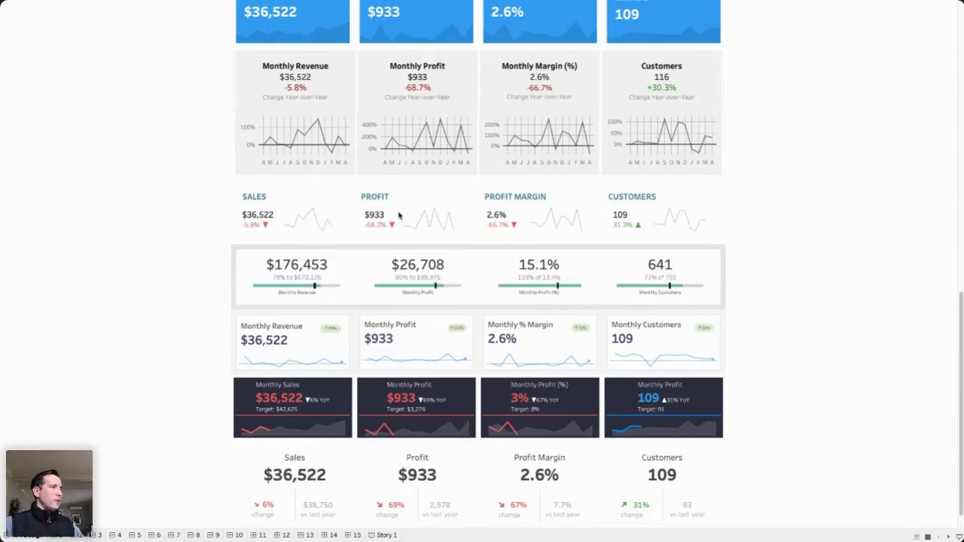
{"action": "mouse_move", "coordinate": [448, 223]}
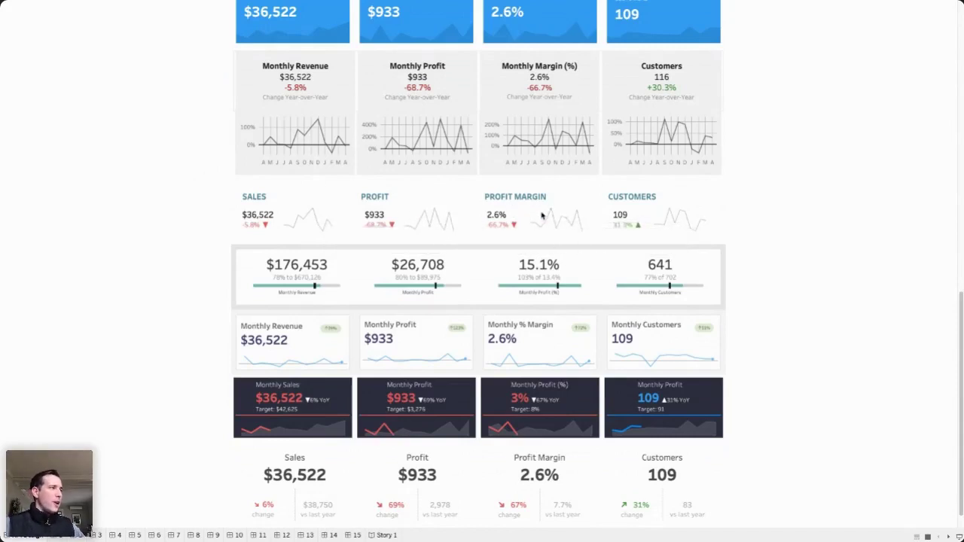
{"action": "scroll", "coordinate": [544, 217], "scroll_direction": "down", "scroll_amount": 1}
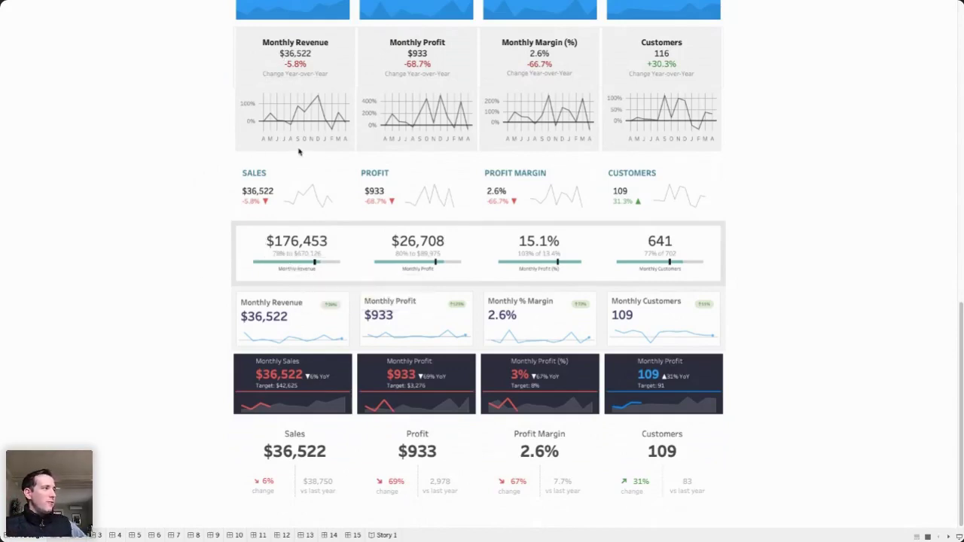
{"action": "mouse_move", "coordinate": [293, 198]}
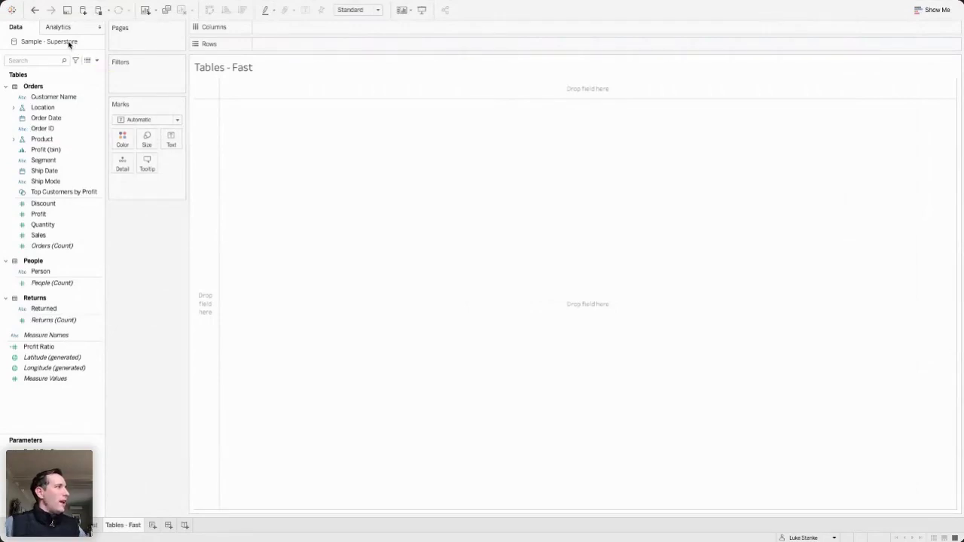
- Start an extract of the Sample - Superstore data source and add a range-of-dates filter on Order Date
{"action": "left_click", "coordinate": [68, 5]}
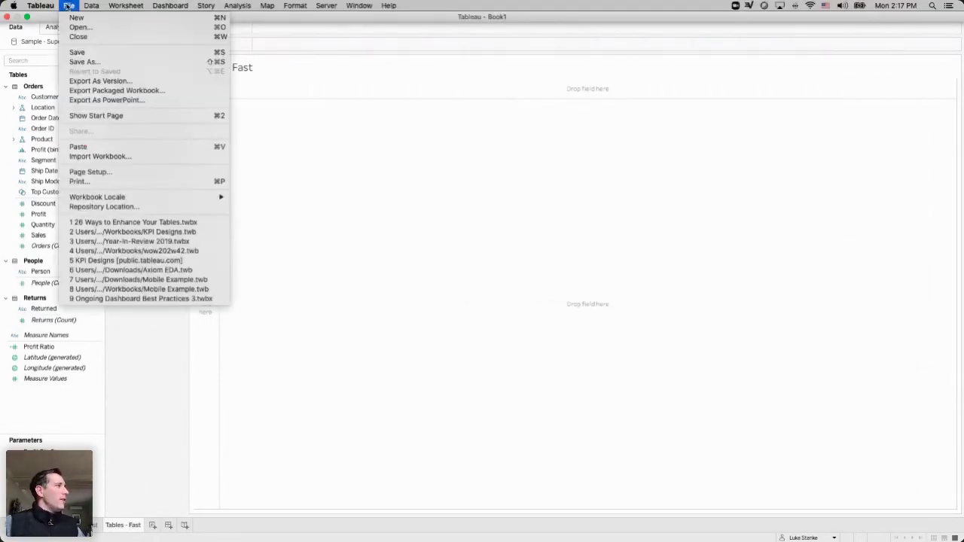
{"action": "mouse_move", "coordinate": [88, 7]}
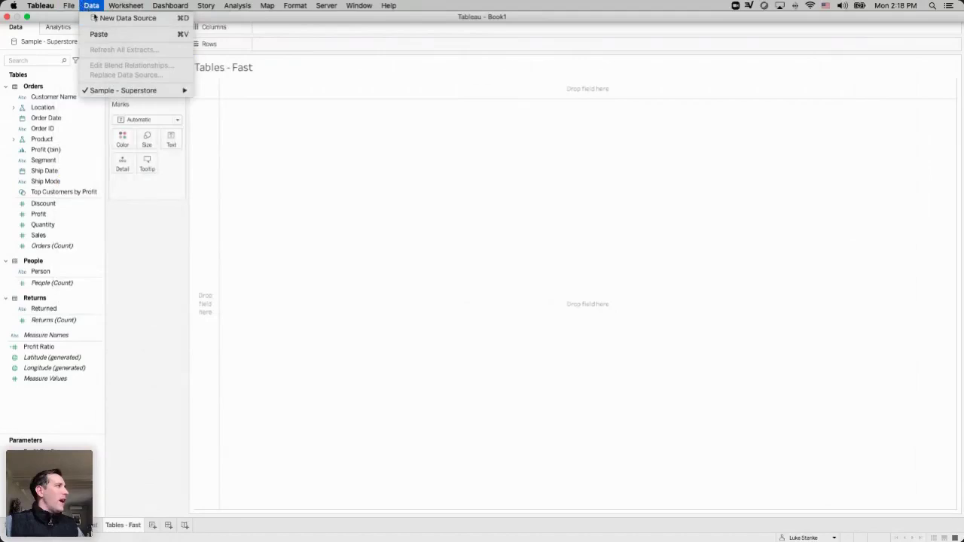
{"action": "mouse_move", "coordinate": [159, 90]}
{"action": "left_click", "coordinate": [249, 161]}
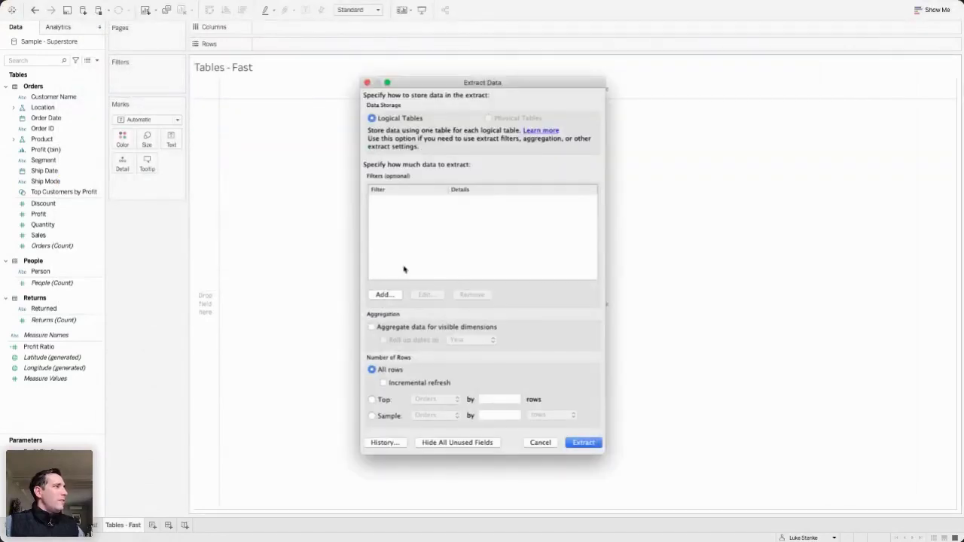
{"action": "left_click", "coordinate": [383, 294]}
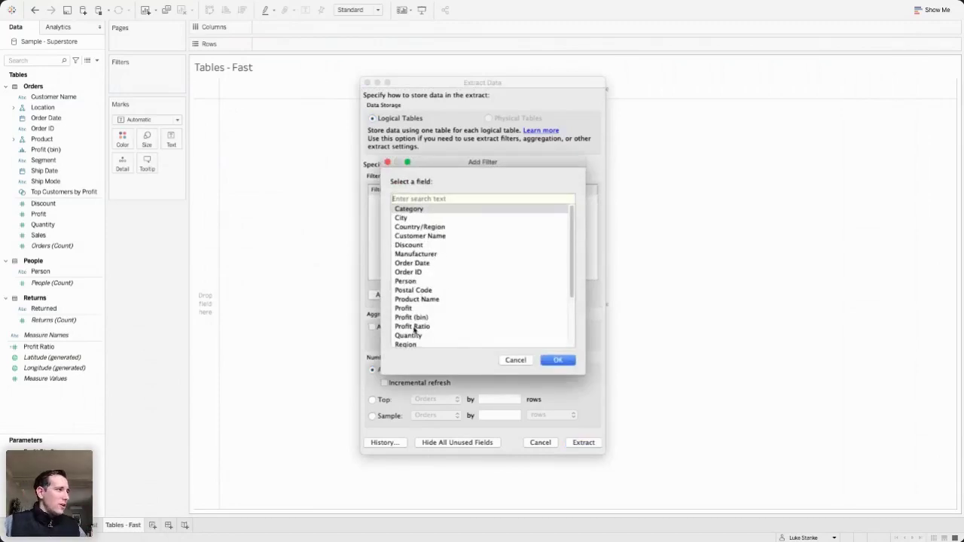
{"action": "left_click", "coordinate": [414, 265]}
{"action": "left_click", "coordinate": [545, 362]}
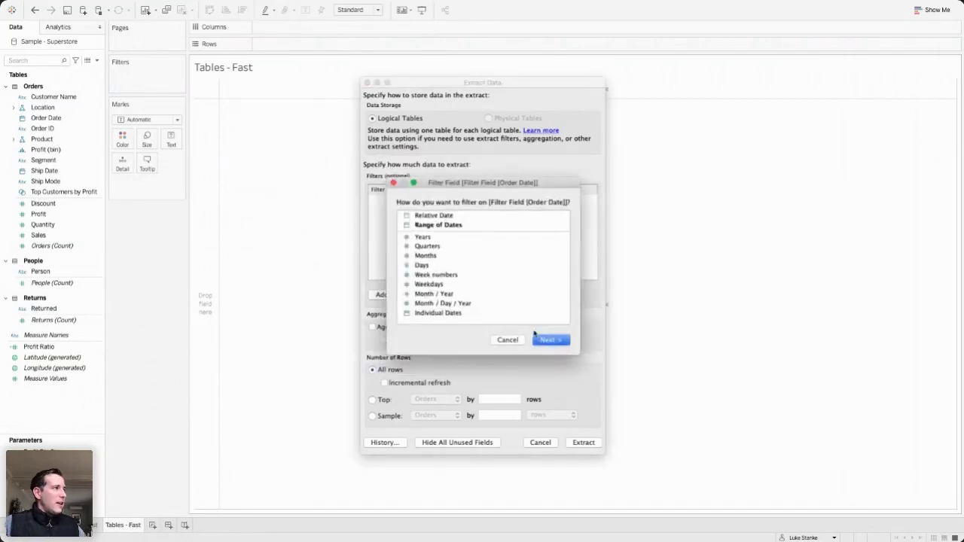
{"action": "left_click", "coordinate": [439, 224]}
{"action": "left_click", "coordinate": [547, 341]}
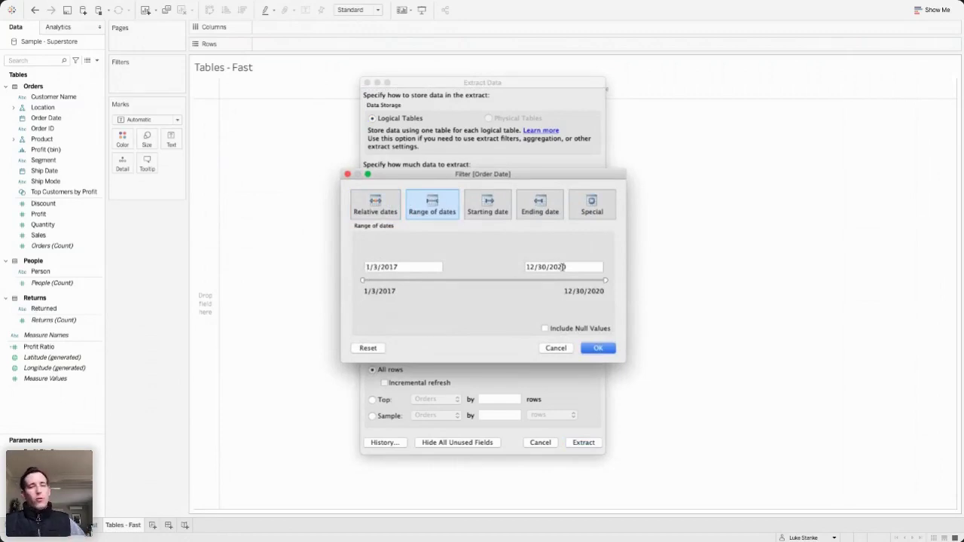
- Set the end of the Order Date range to 5/17/2020 and apply the extract filter
{"action": "left_click", "coordinate": [527, 265]}
{"action": "type", "text": "5/1/2020"}
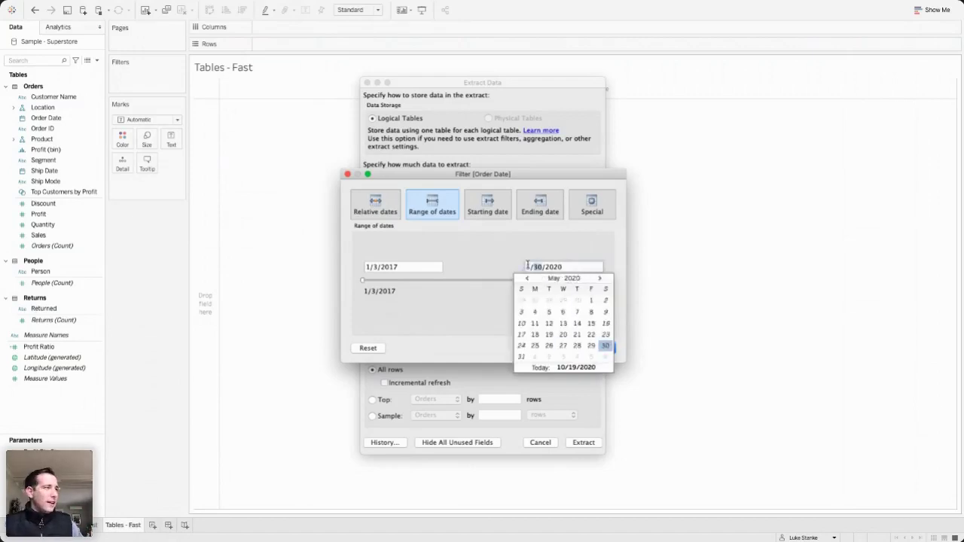
{"action": "type", "text": "7"}
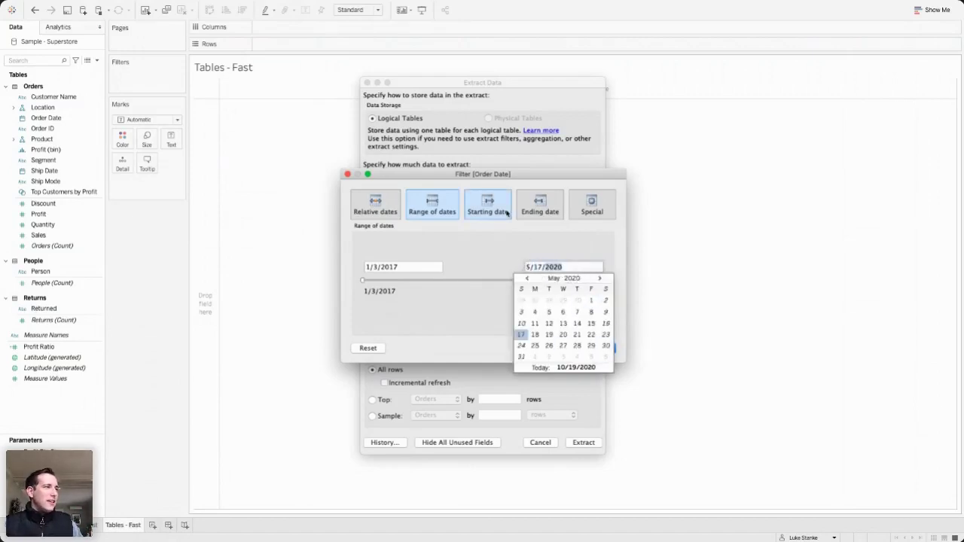
{"action": "left_click", "coordinate": [467, 270]}
{"action": "left_click", "coordinate": [595, 348]}
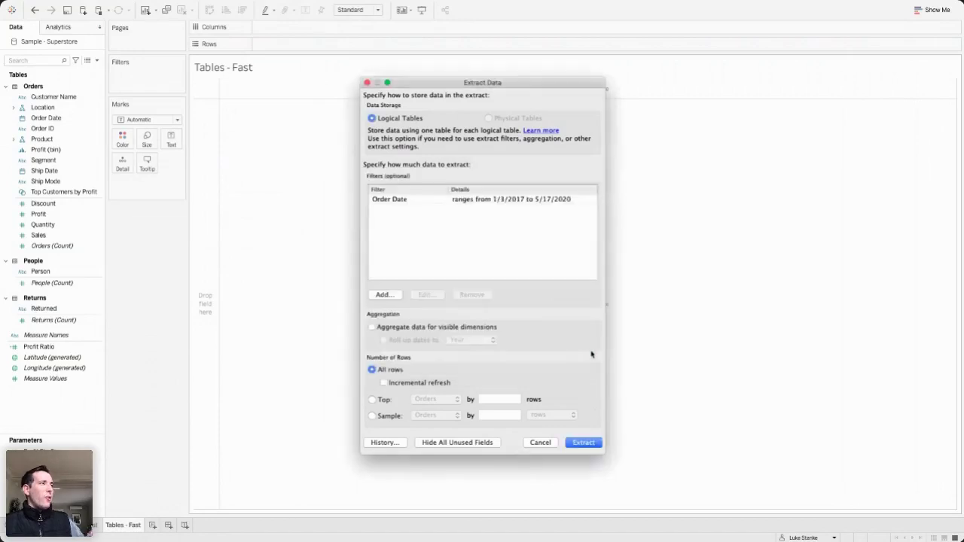
- Create the extract and save it as Sample - Superstore in the Datasources folder, replacing the existing file
{"action": "left_click", "coordinate": [584, 444]}
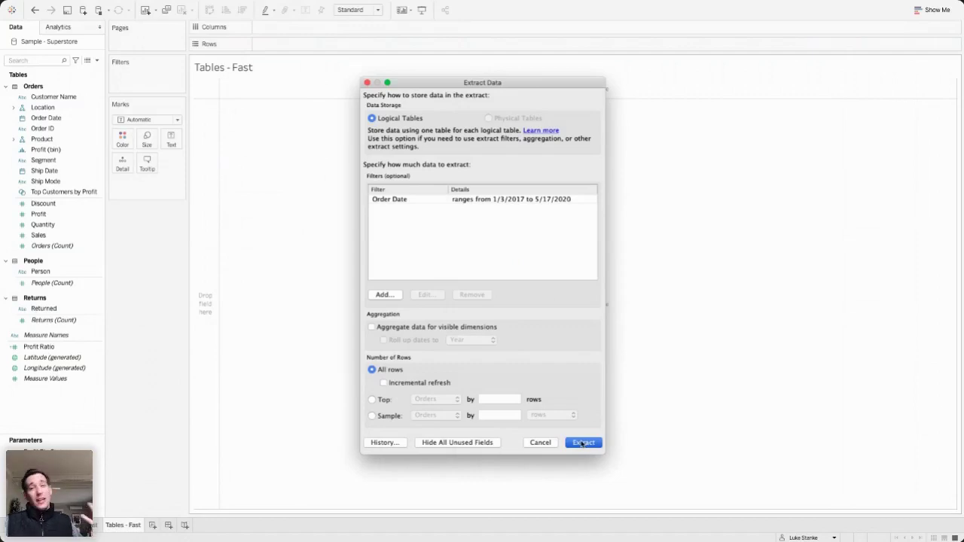
{"action": "left_click", "coordinate": [583, 443]}
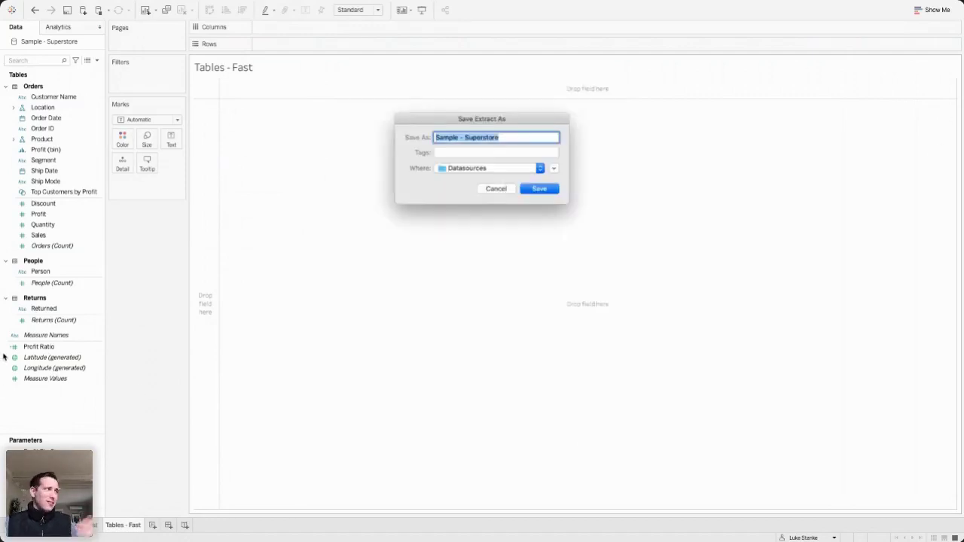
{"action": "left_click", "coordinate": [547, 189]}
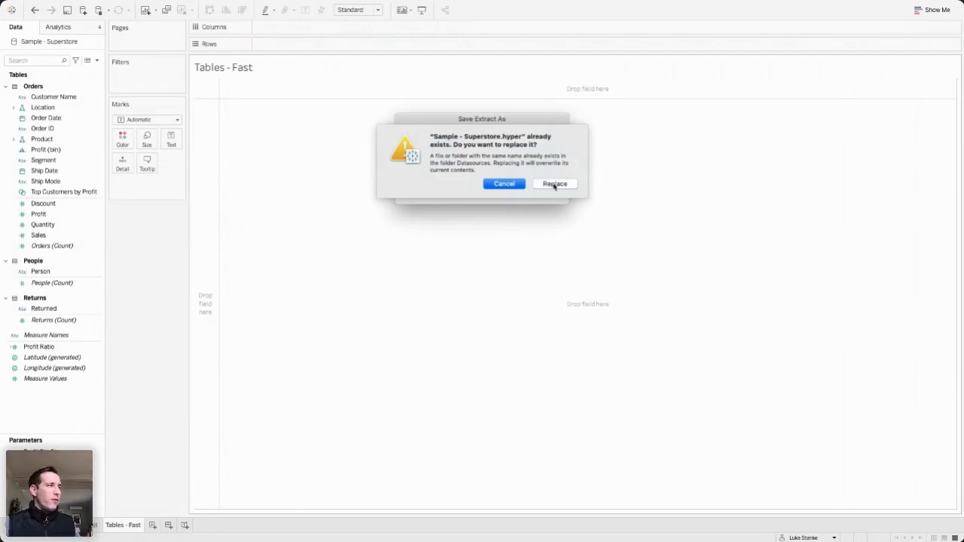
{"action": "left_click", "coordinate": [548, 187]}
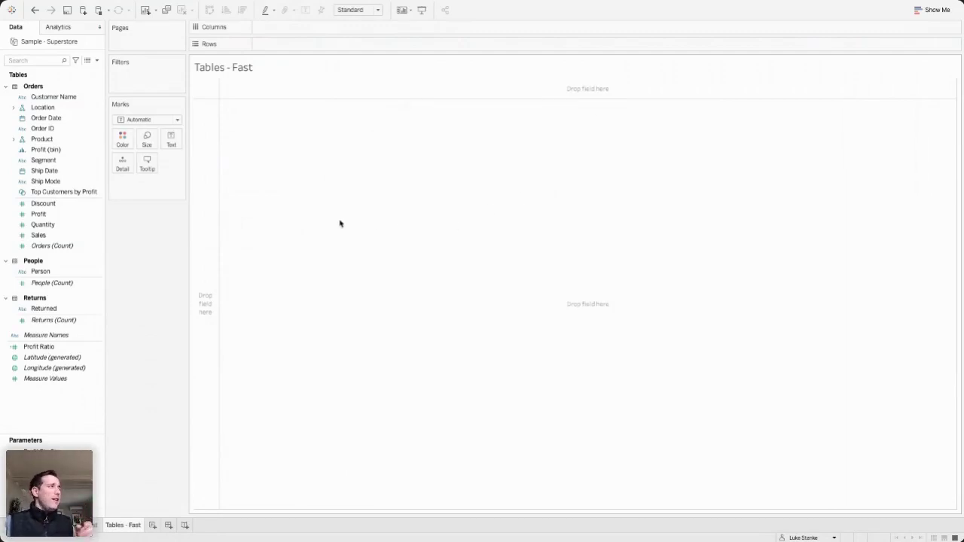
- Find Order Date among the fields and place it on Columns as a continuous month
{"action": "left_click", "coordinate": [64, 160]}
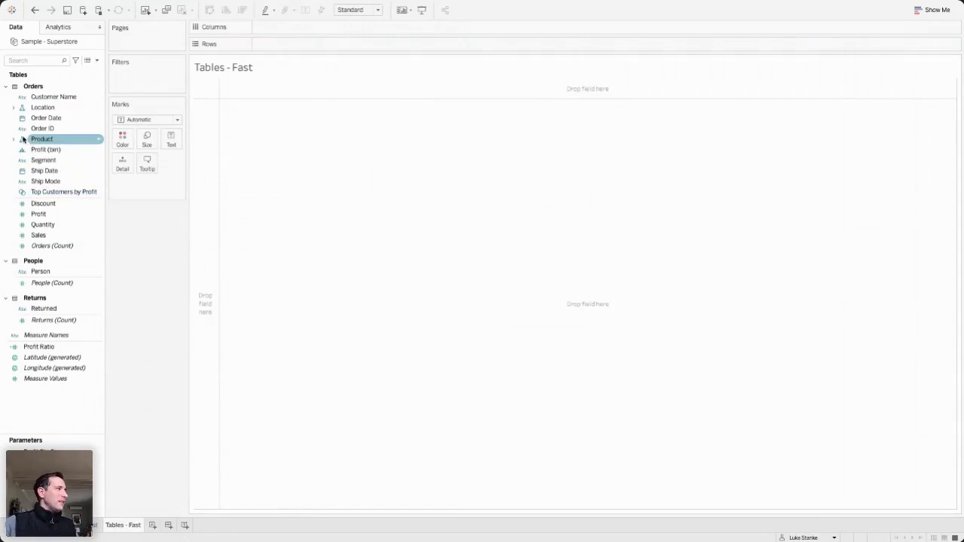
{"action": "left_click", "coordinate": [31, 61]}
{"action": "type", "text": "or"}
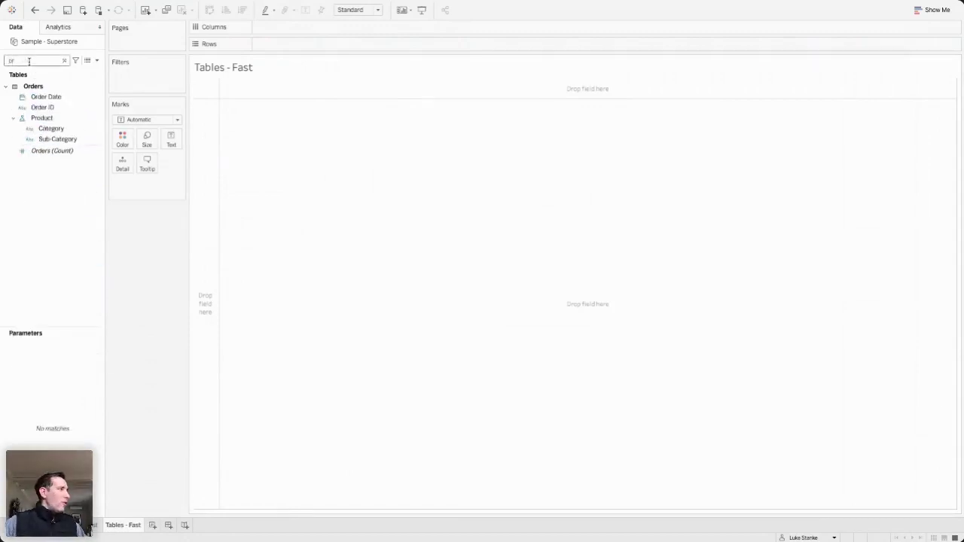
{"action": "left_click_drag", "start_coordinate": [64, 96], "coordinate": [373, 31]}
{"action": "left_click", "coordinate": [318, 28]}
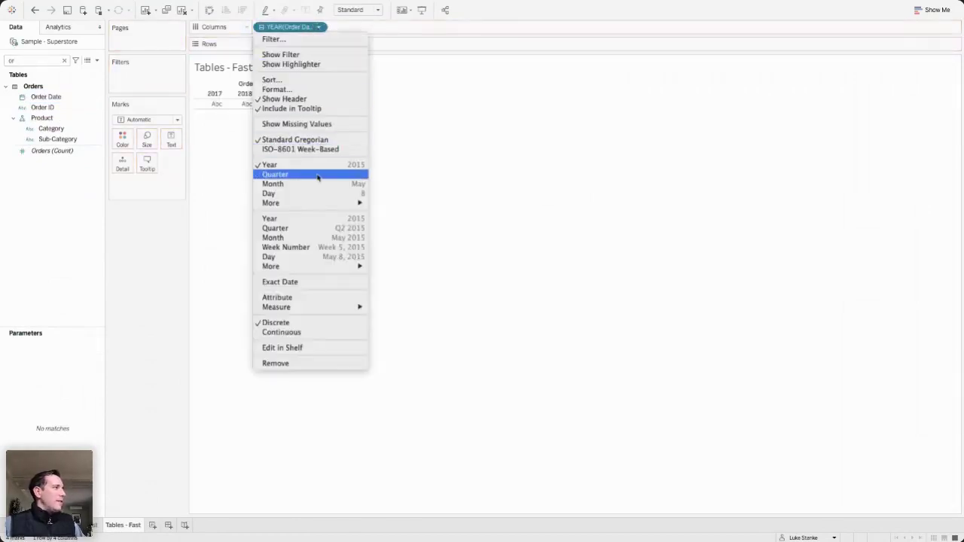
{"action": "left_click", "coordinate": [312, 238]}
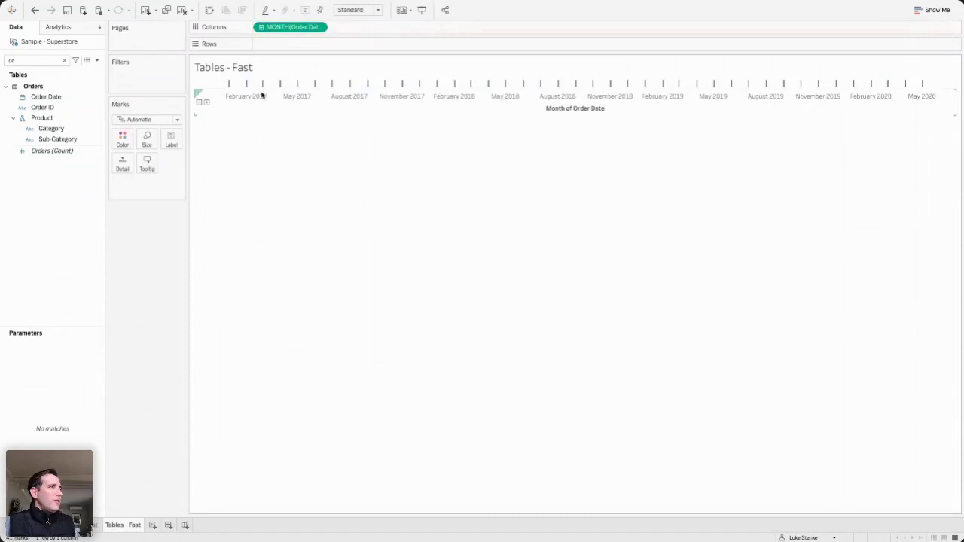
{"action": "mouse_move", "coordinate": [924, 88]}
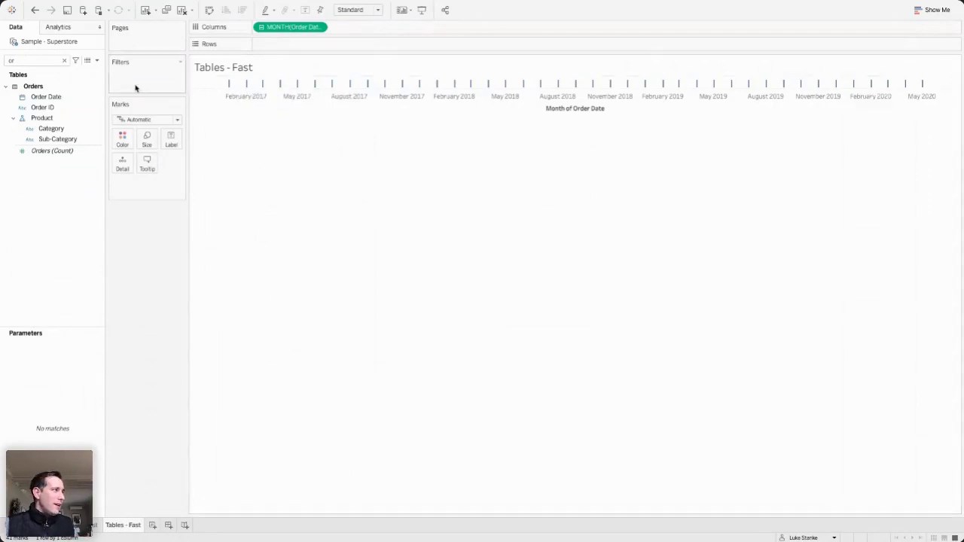
- Start a calculated field named Full Months whose formula begins with [Order Date] <
{"action": "left_click", "coordinate": [96, 60]}
{"action": "left_click", "coordinate": [75, 70]}
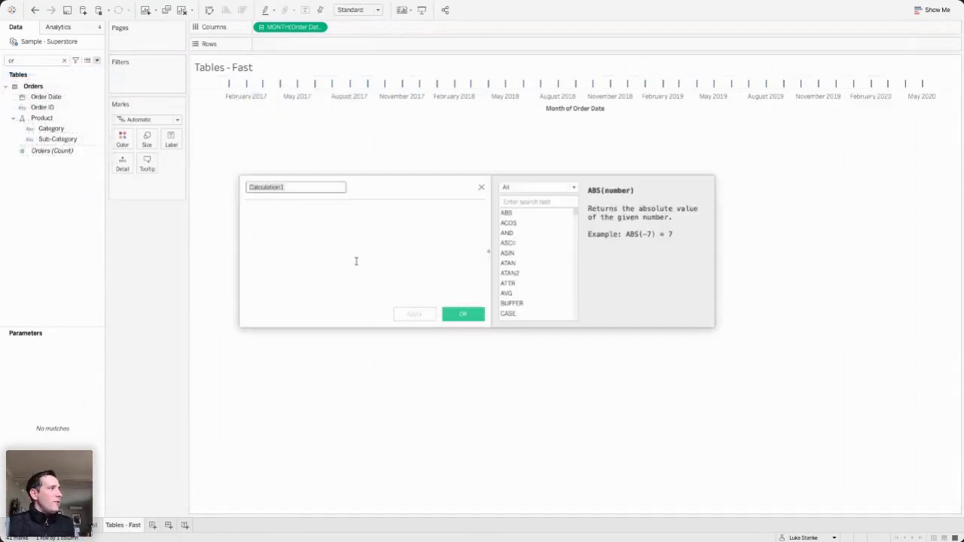
{"action": "type", "text": "[ord"}
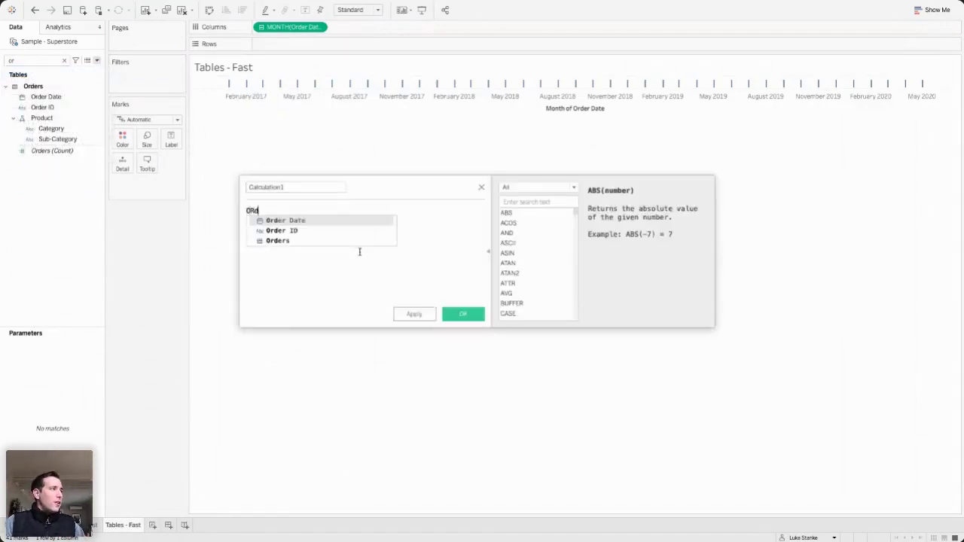
{"action": "key", "text": "Return"}
{"action": "type", "text": "<"}
{"action": "left_click", "coordinate": [276, 186]}
{"action": "type", "text": "Fill Months"}
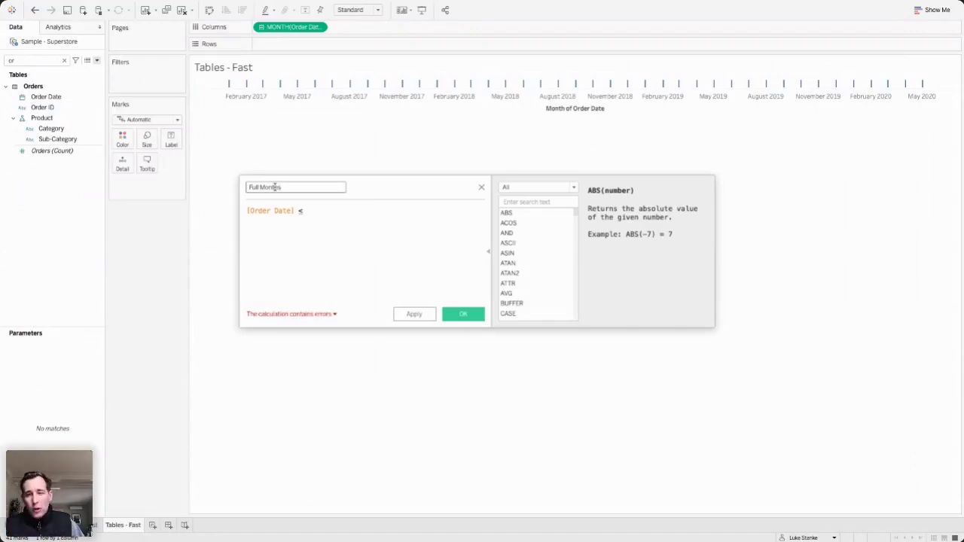
- Complete the Full Months comparison with DATETRUNC('month', {MAX([Order Date])})
{"action": "left_click", "coordinate": [329, 220]}
{"action": "key", "text": "Left"}
{"action": "key", "text": "Left"}
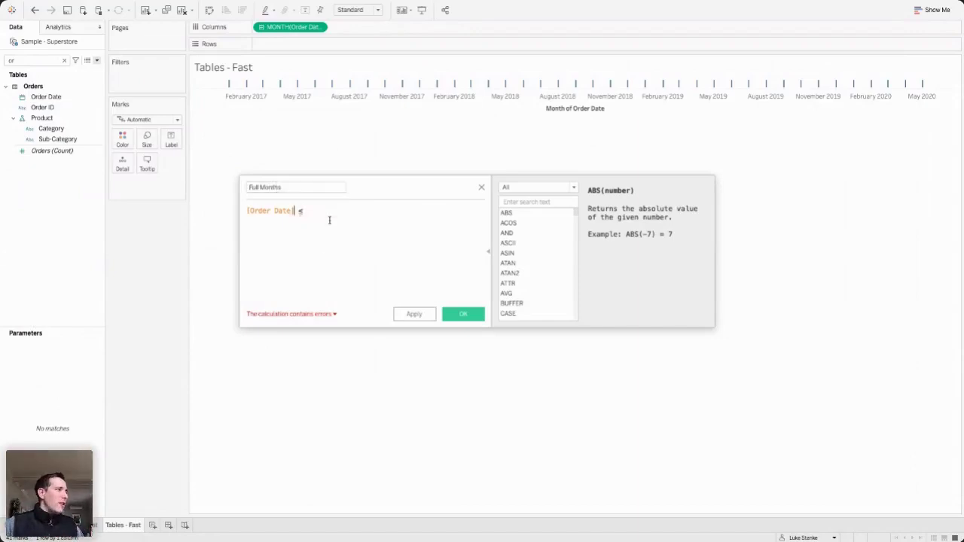
{"action": "type", "text": "DATE"}
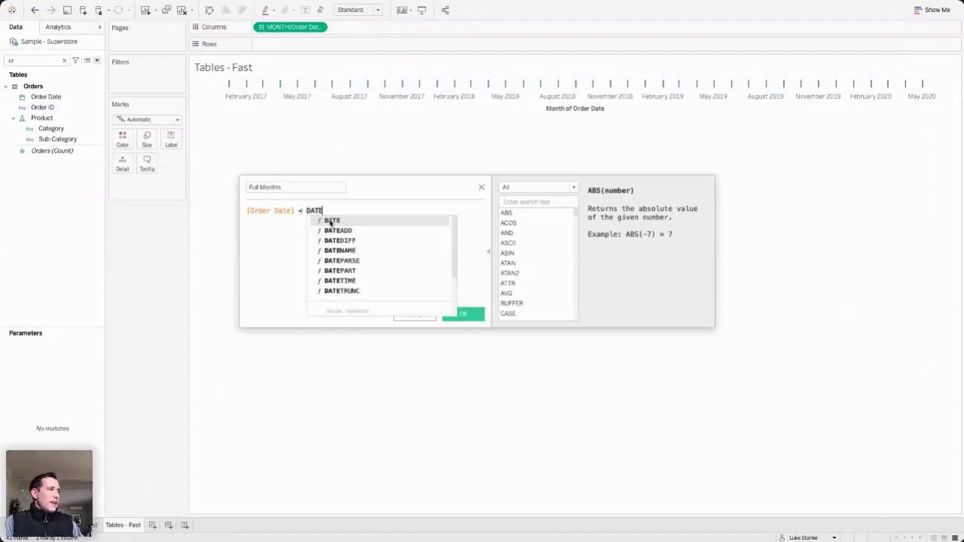
{"action": "type", "text": "T"}
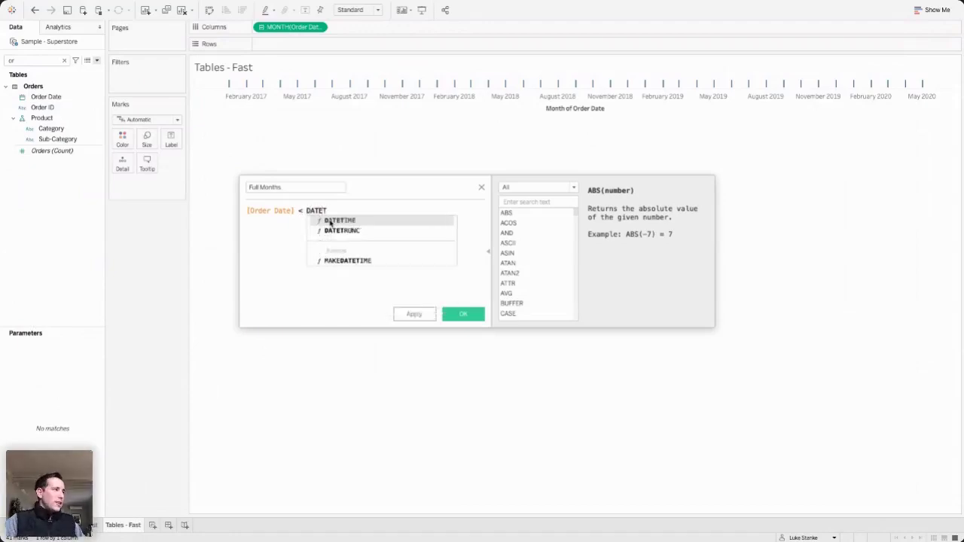
{"action": "key", "text": "Down"}
{"action": "key", "text": "Return"}
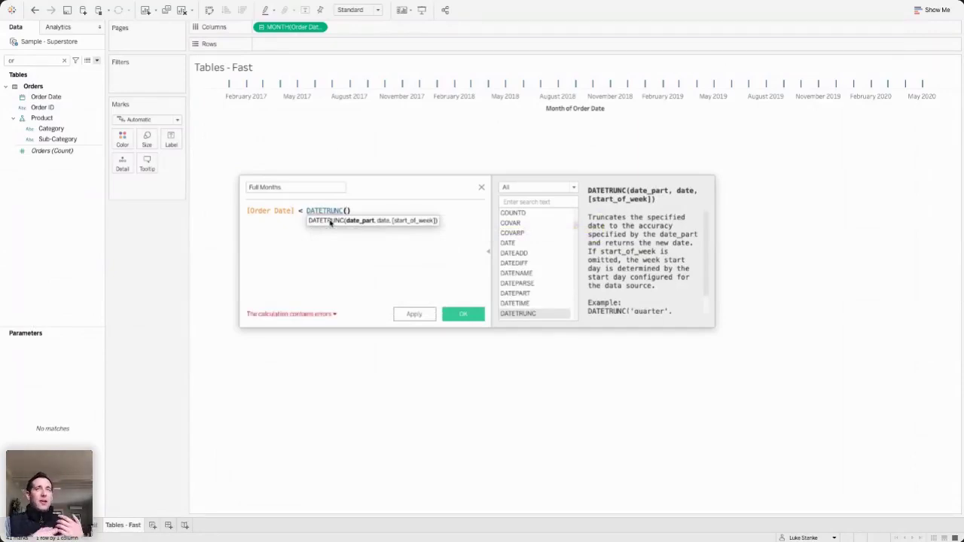
{"action": "type", "text": "'month',"}
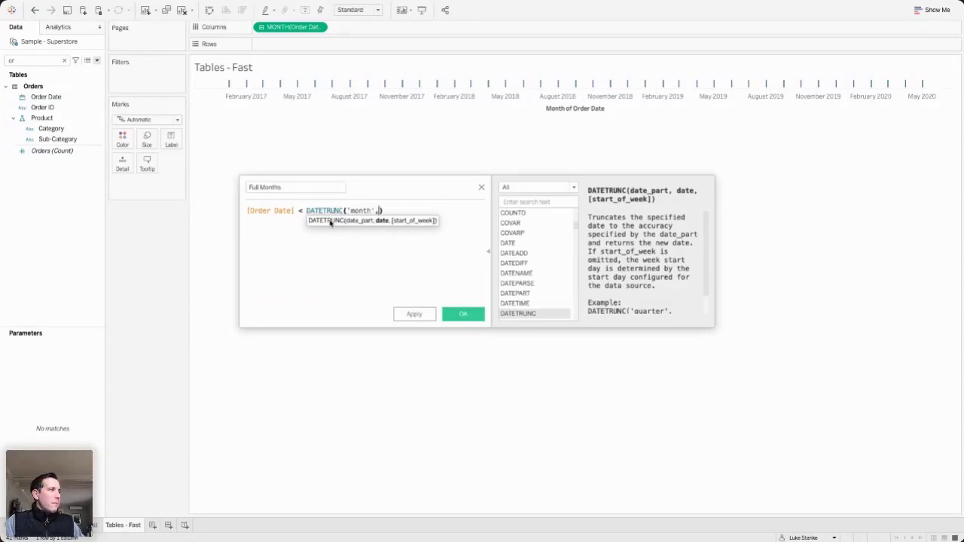
{"action": "type", "text": " ["}
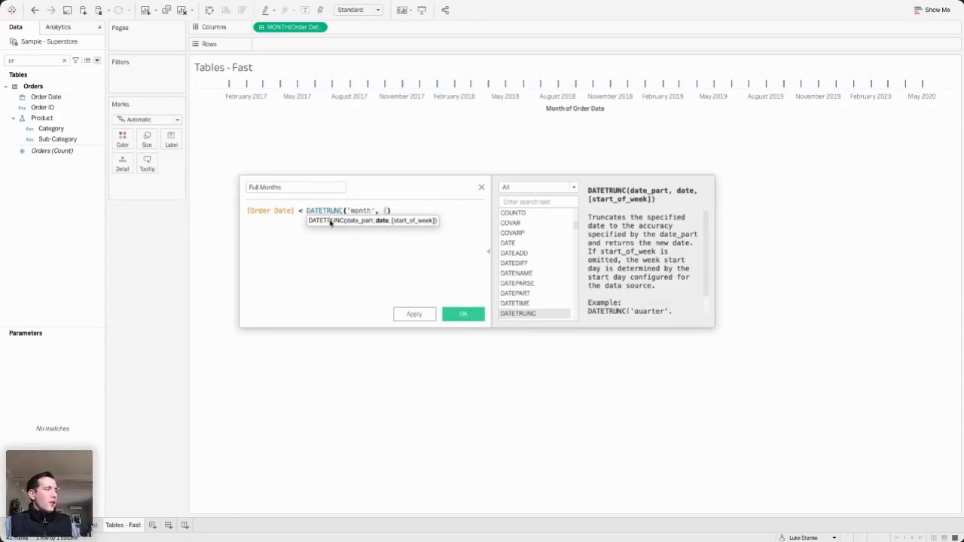
{"action": "type", "text": "MAX([Order Date])"}
- Review the MAX and DATETRUNC expressions in the Full Months formula and save the calculated field
{"action": "key", "text": "End"}
{"action": "key", "text": "shift+ctrl+Left"}
{"action": "key", "text": "shift+ctrl+Left"}
{"action": "key", "text": "shift+ctrl+Left"}
{"action": "key", "text": "shift+ctrl+Left"}
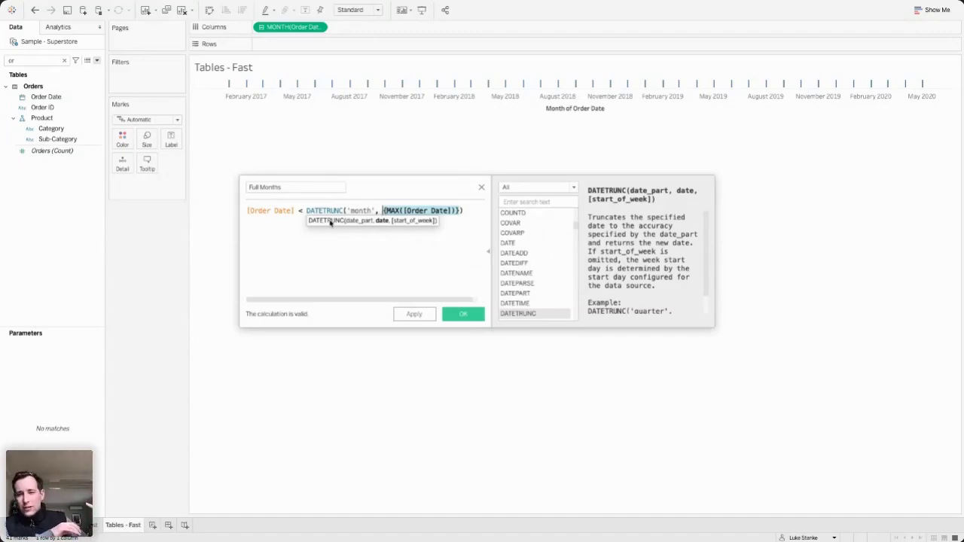
{"action": "key", "text": "ctrl+z"}
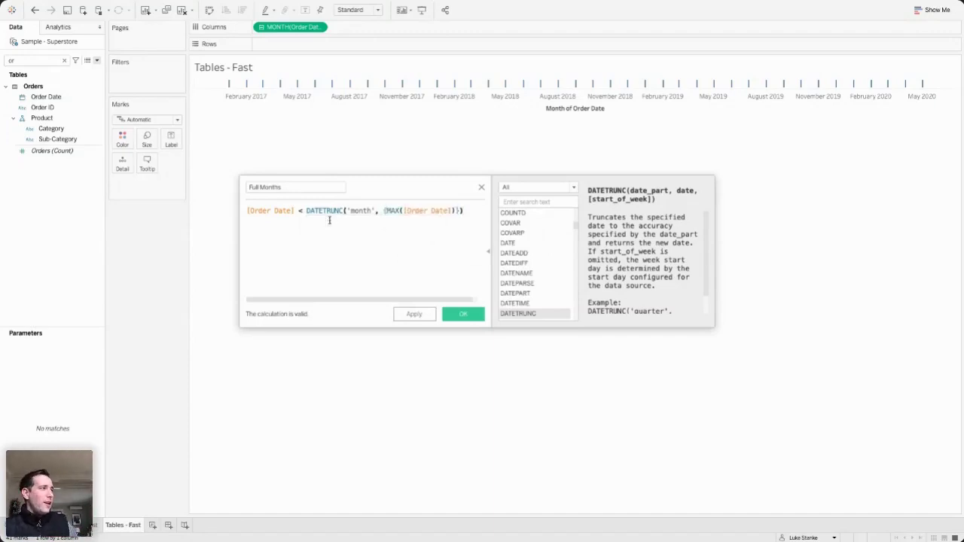
{"action": "key", "text": "ctrl+shift+z"}
{"action": "key", "text": "shift+End"}
{"action": "key", "text": "ctrl+shift+Left"}
{"action": "key", "text": "ctrl+shift+Left"}
{"action": "key", "text": "ctrl+shift+Left"}
{"action": "key", "text": "ctrl+shift+Left"}
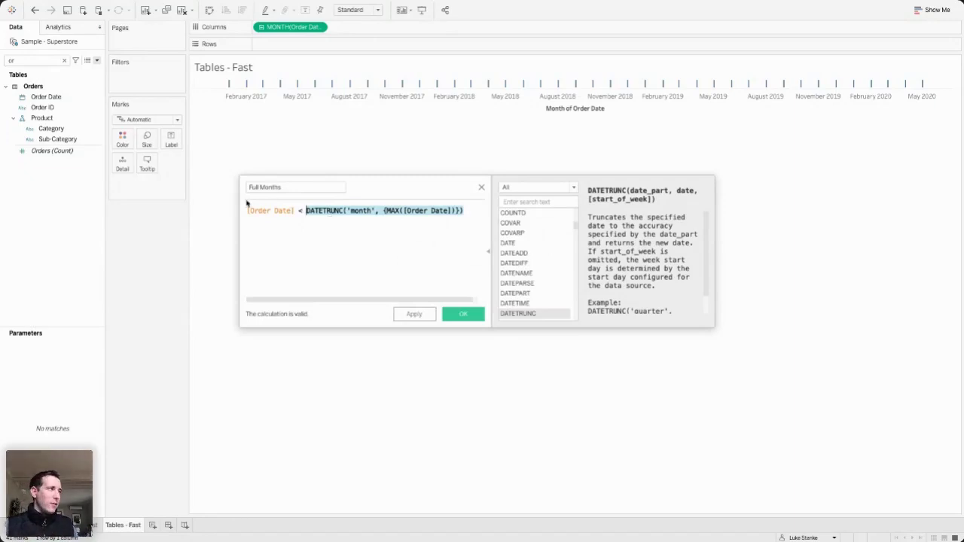
{"action": "left_click", "coordinate": [471, 317]}
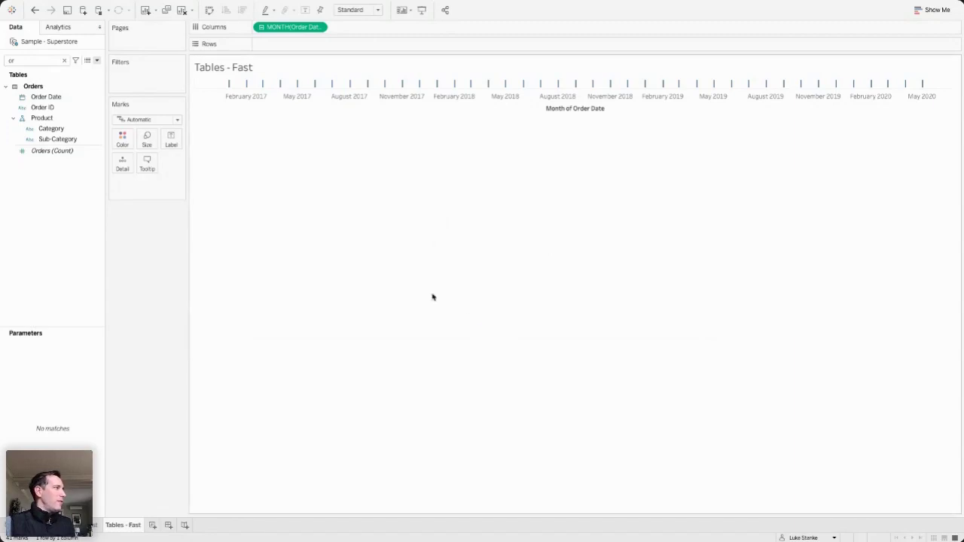
- Find the Full Months field and filter the sheet on its True value
{"action": "left_click", "coordinate": [22, 65]}
{"action": "type", "text": "or"}
{"action": "key", "text": "BackSpace"}
{"action": "key", "text": "BackSpace"}
{"action": "type", "text": "full"}
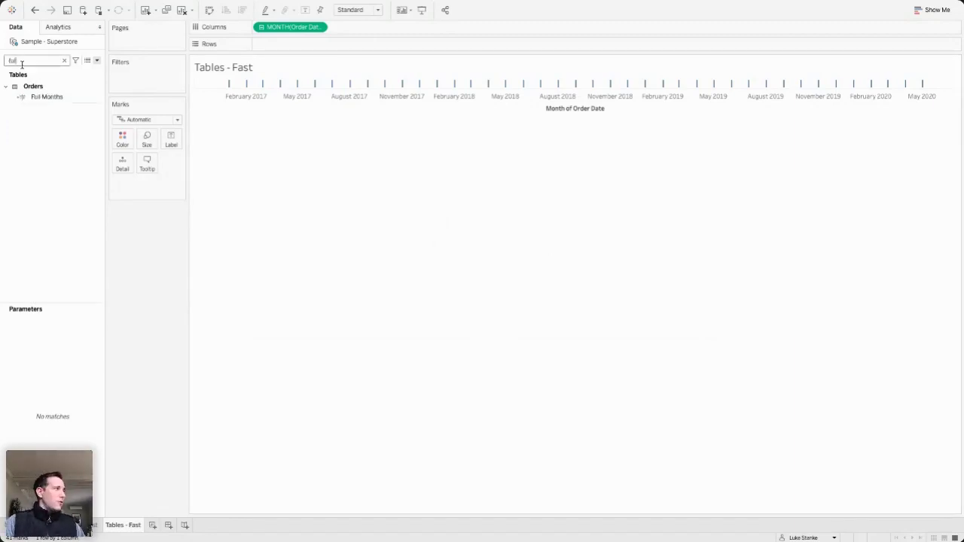
{"action": "left_click_drag", "start_coordinate": [39, 97], "coordinate": [148, 83]}
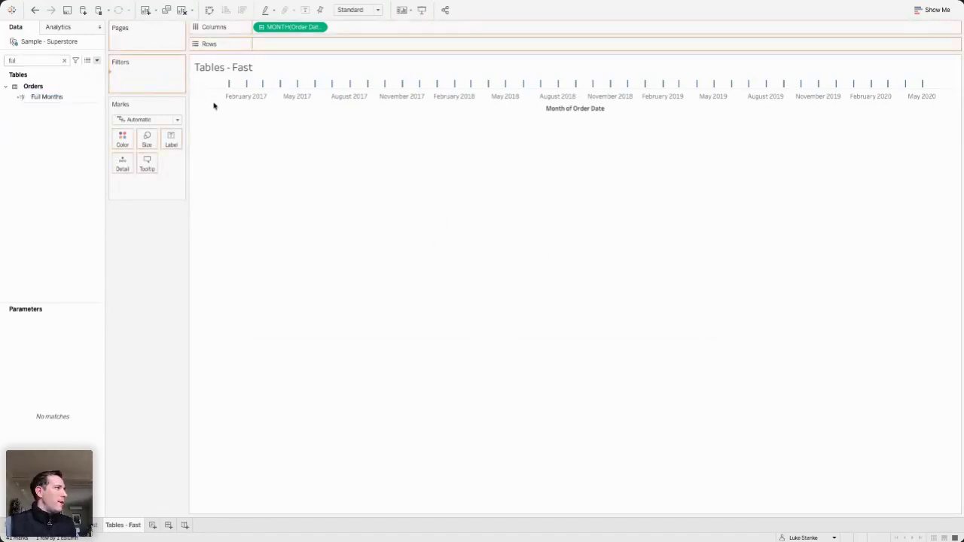
{"action": "left_click", "coordinate": [395, 193]}
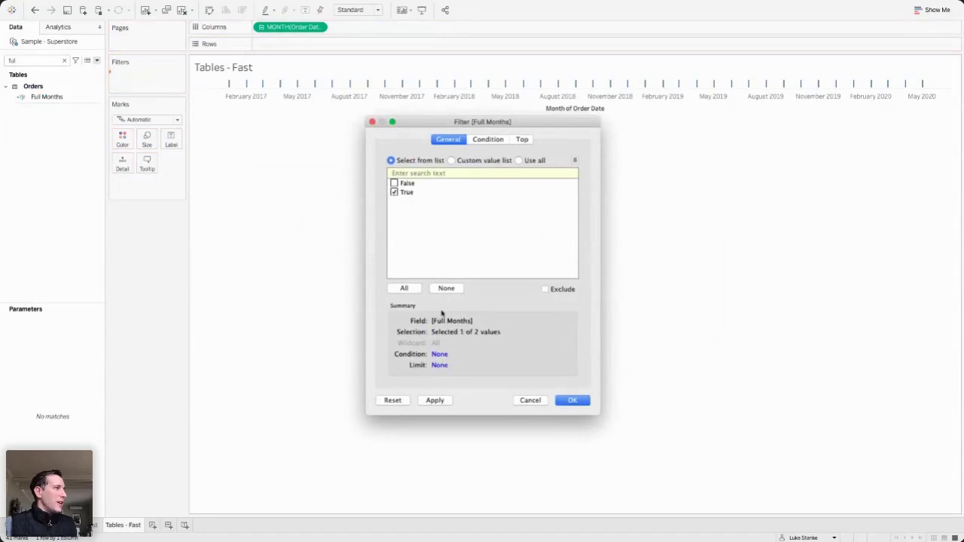
{"action": "left_click", "coordinate": [567, 401]}
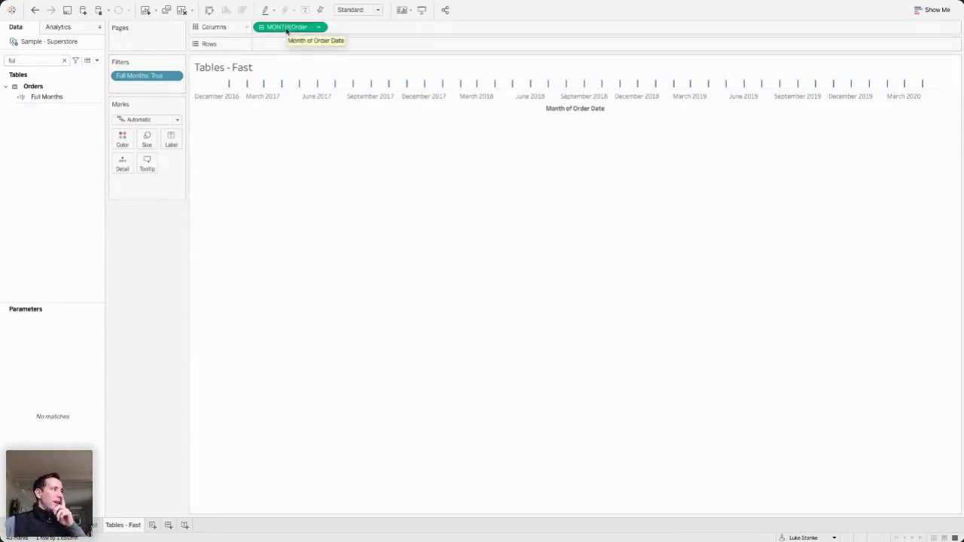
- Move the month of Order Date from Columns to Detail on the Marks card
{"action": "left_click_drag", "start_coordinate": [286, 30], "coordinate": [150, 194]}
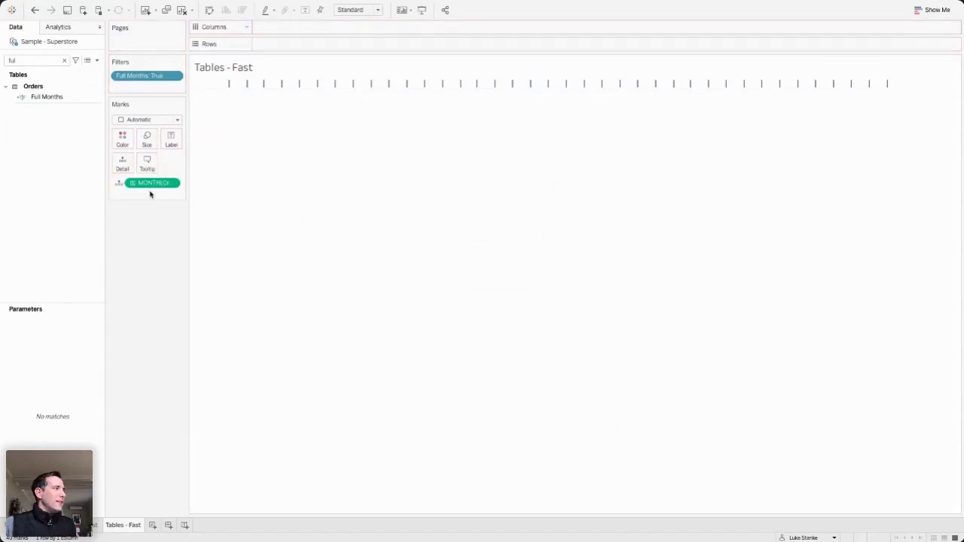
{"action": "mouse_move", "coordinate": [475, 89]}
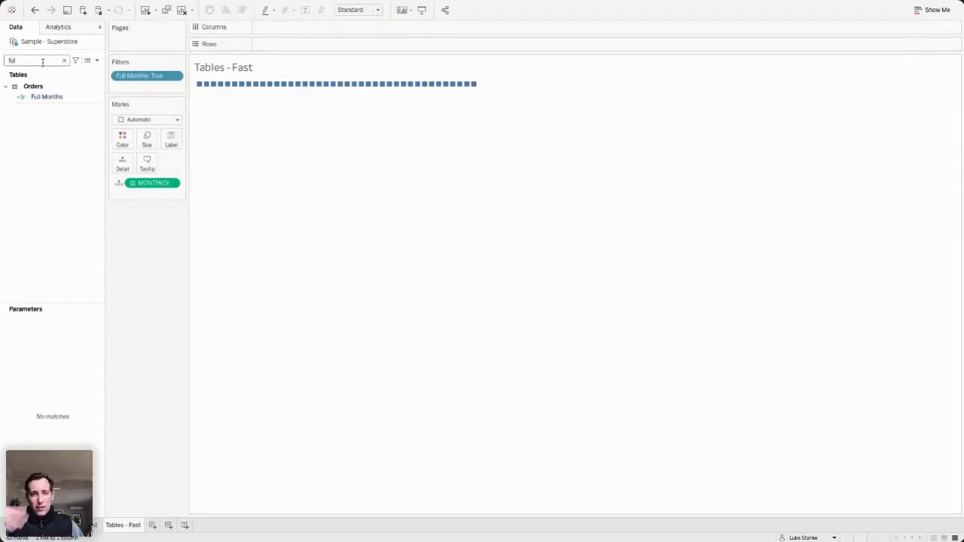
- Filter the data fields by "Sal" and try to bring Sales into the view
{"action": "key", "text": "BackSpace"}
{"action": "key", "text": "BackSpace"}
{"action": "key", "text": "BackSpace"}
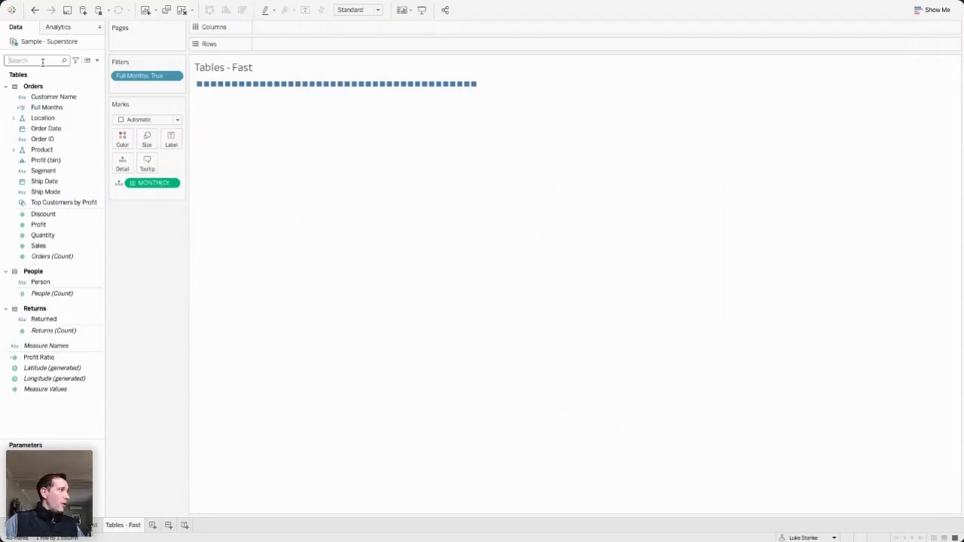
{"action": "type", "text": "Sal"}
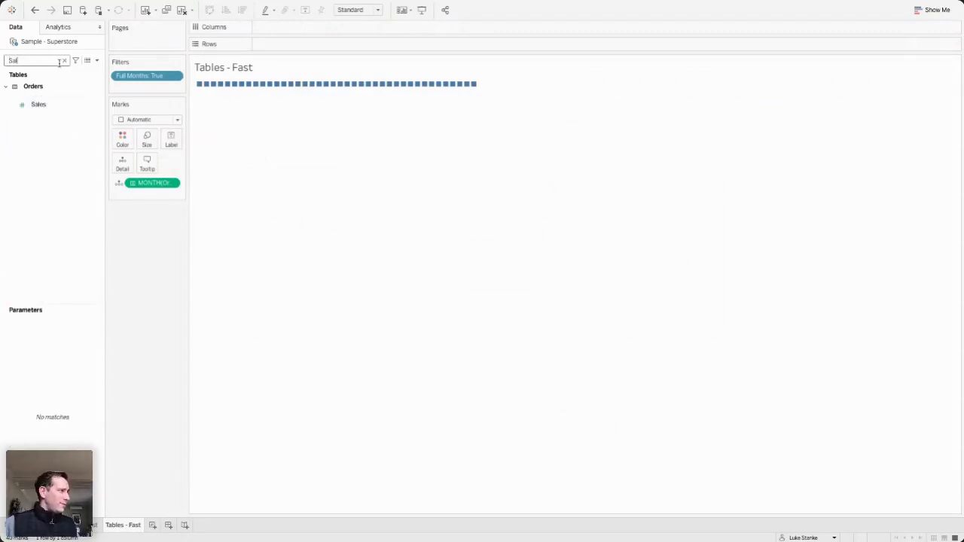
{"action": "left_click", "coordinate": [27, 106]}
{"action": "left_click_drag", "start_coordinate": [27, 106], "coordinate": [60, 158]}
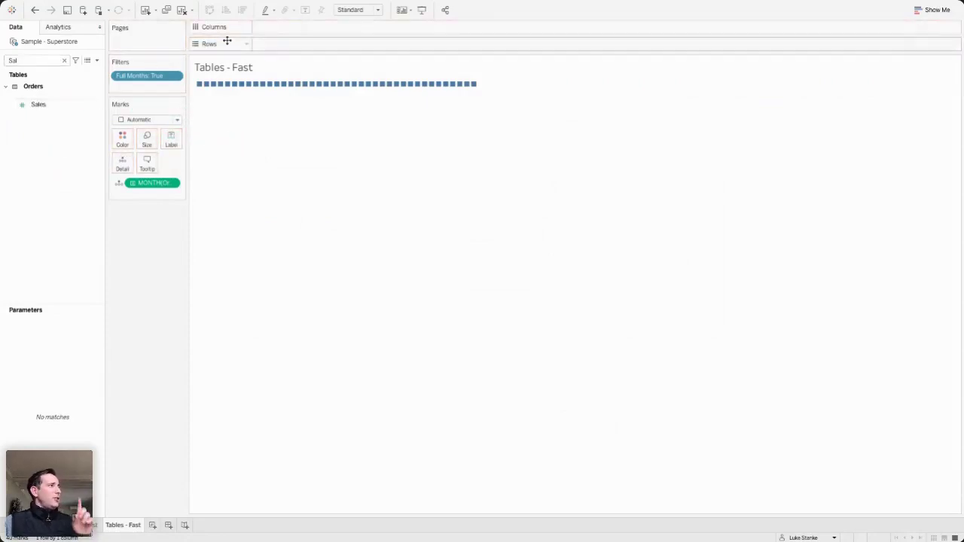
- Add a first placeholder measure MIN(0.0) to Columns as an ad hoc calculation
{"action": "double_click", "coordinate": [279, 30]}
{"action": "type", "text": "MIN(0,0"}
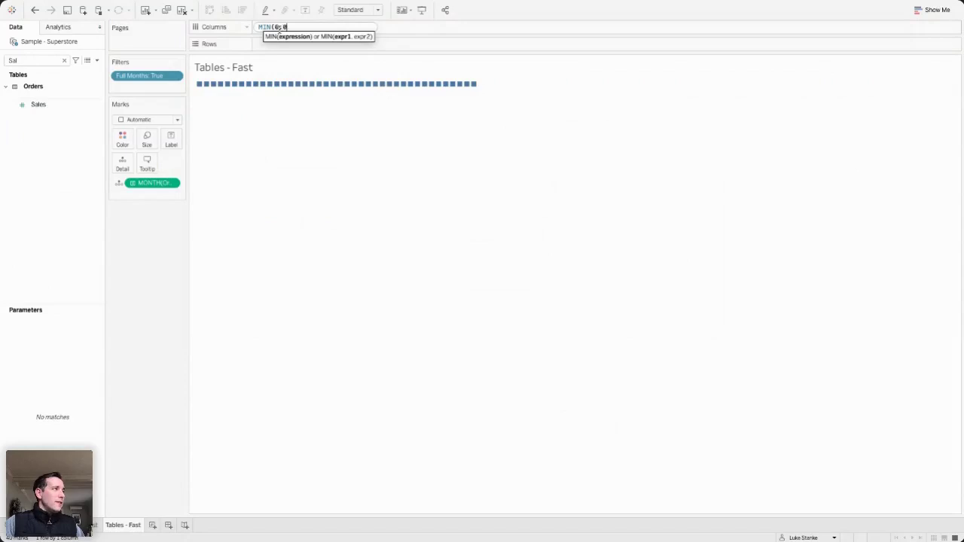
{"action": "type", "text": ")"}
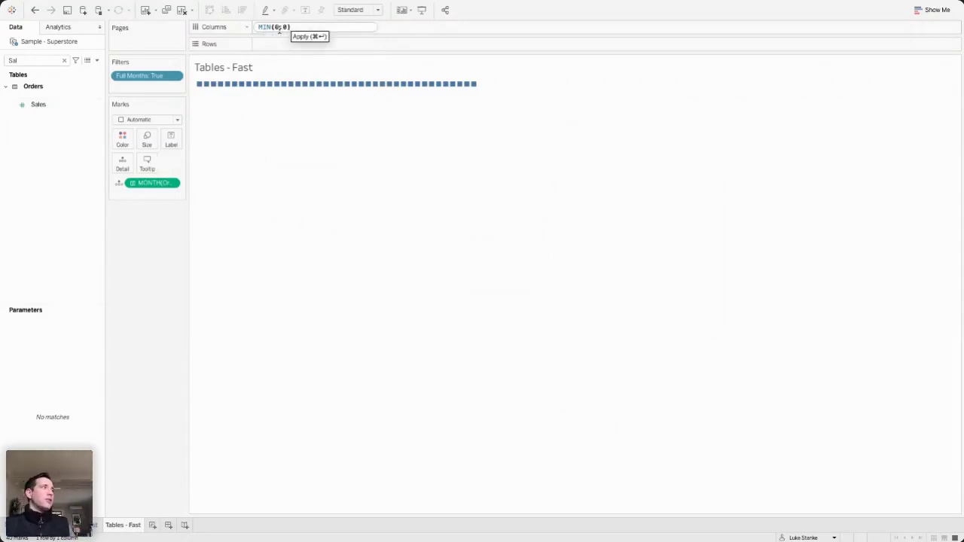
{"action": "key", "text": "Return"}
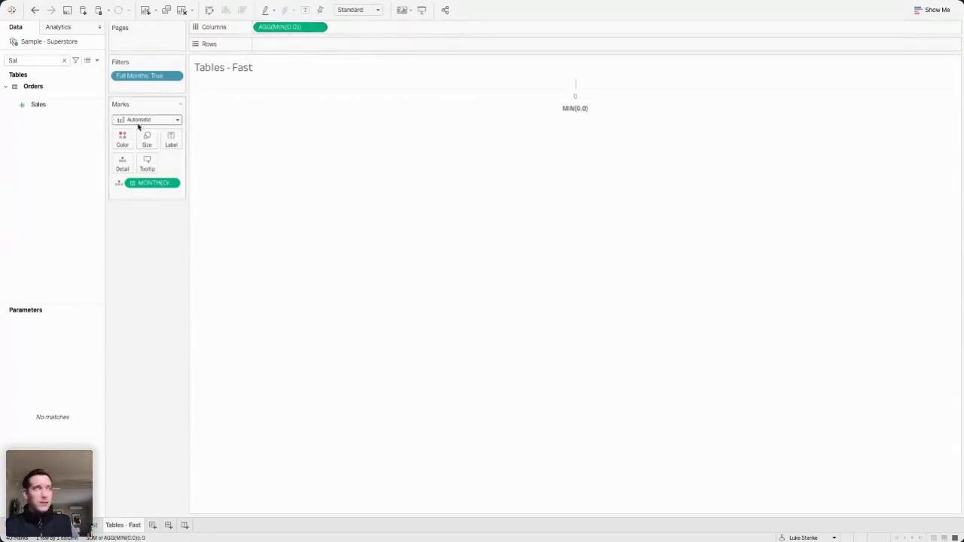
- Add a second MIN(0.0) placeholder measure to Columns and open its Marks card
{"action": "double_click", "coordinate": [335, 27]}
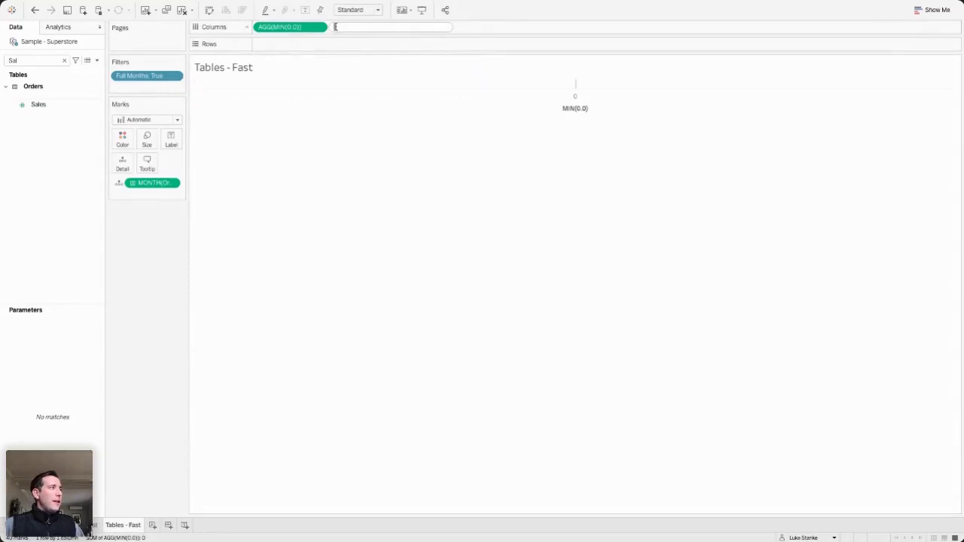
{"action": "type", "text": "MIN(0."}
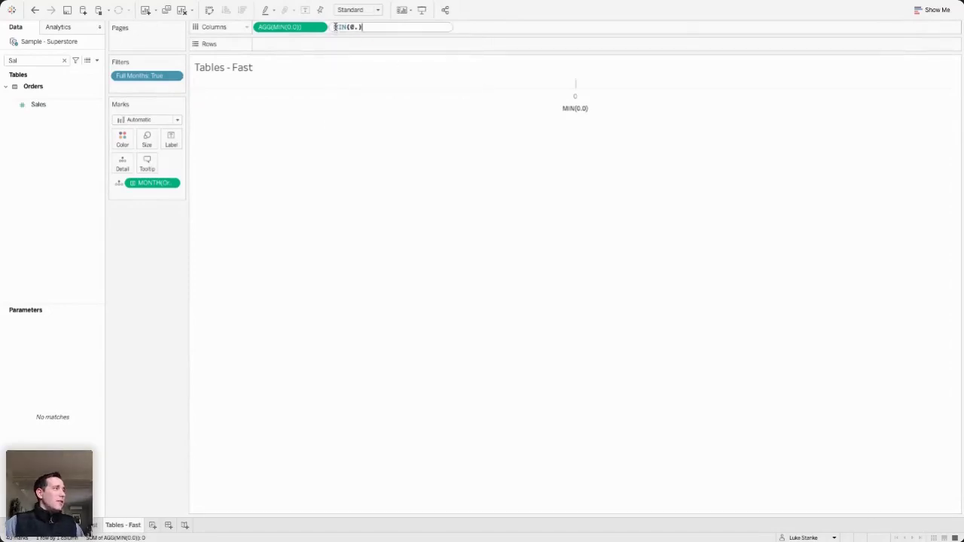
{"action": "type", "text": "0)"}
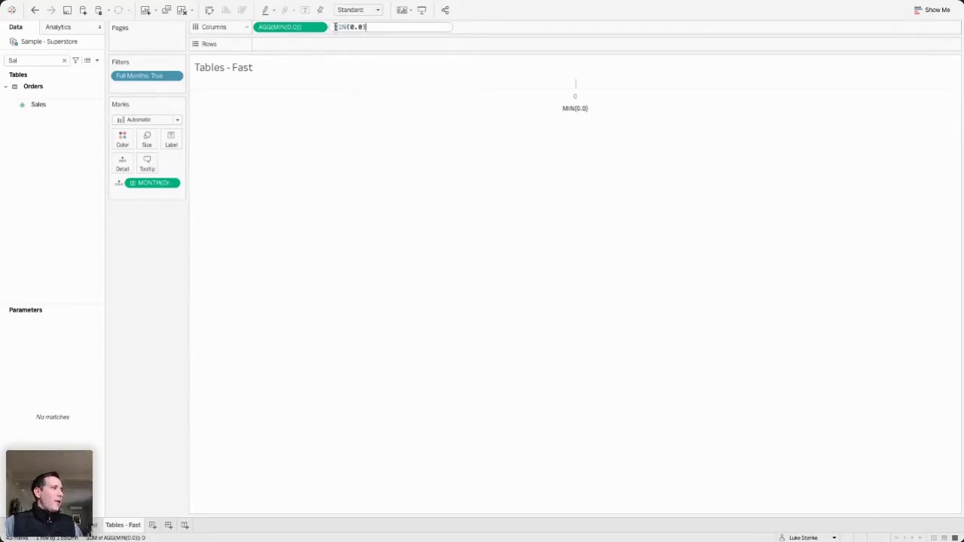
{"action": "key", "text": "Return"}
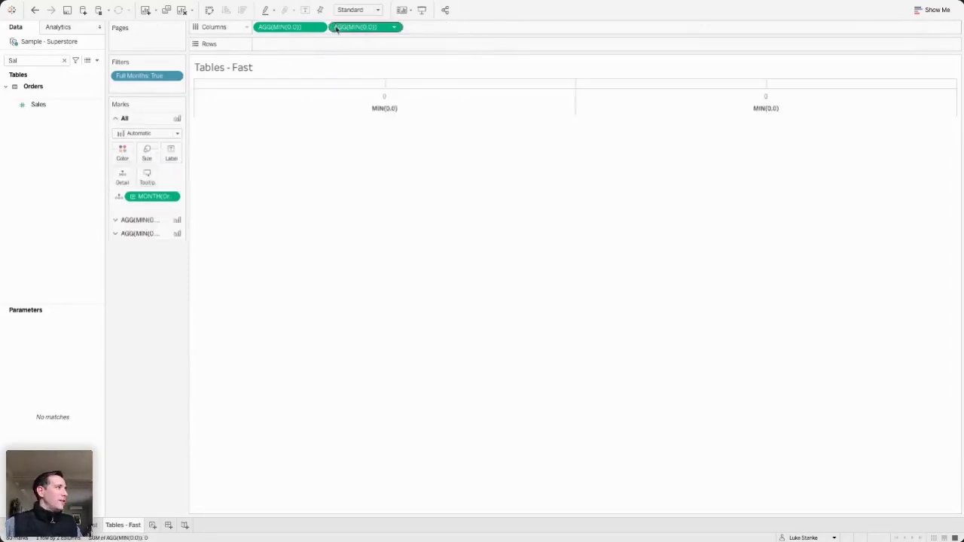
{"action": "left_click", "coordinate": [143, 233]}
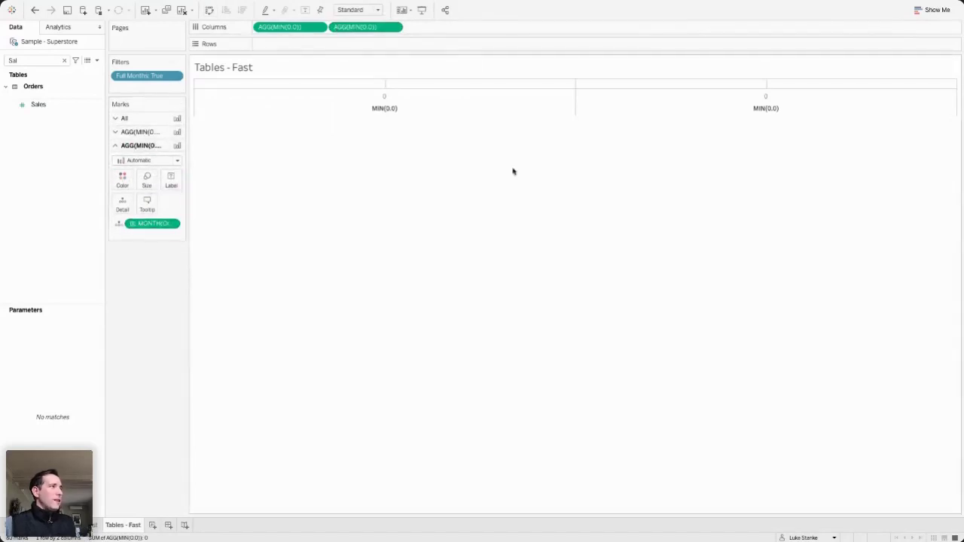
- Add a third and a fourth MIN(0.0) placeholder measure to Columns
{"action": "double_click", "coordinate": [417, 25]}
{"action": "type", "text": "MIN(0.0)"}
{"action": "key", "text": "Return"}
{"action": "double_click", "coordinate": [538, 27]}
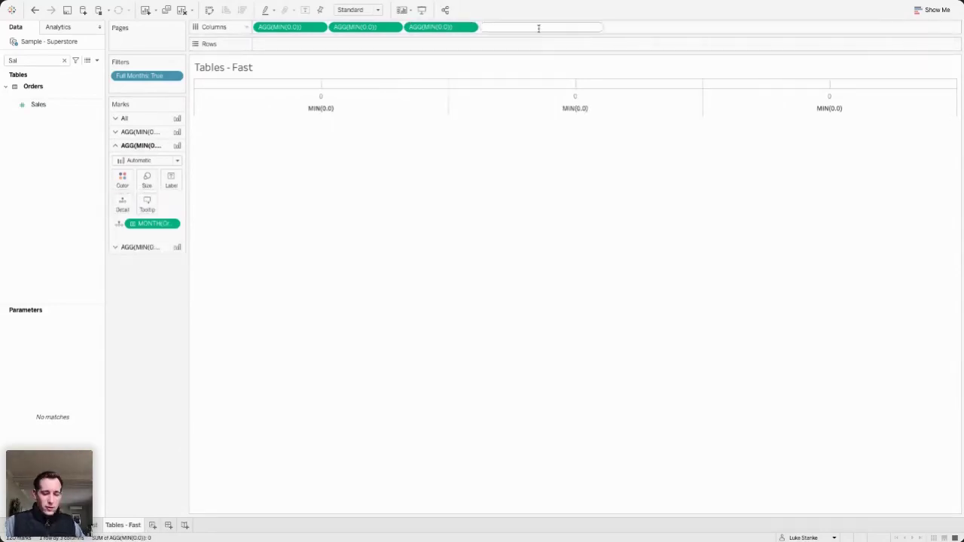
{"action": "type", "text": "MIN("}
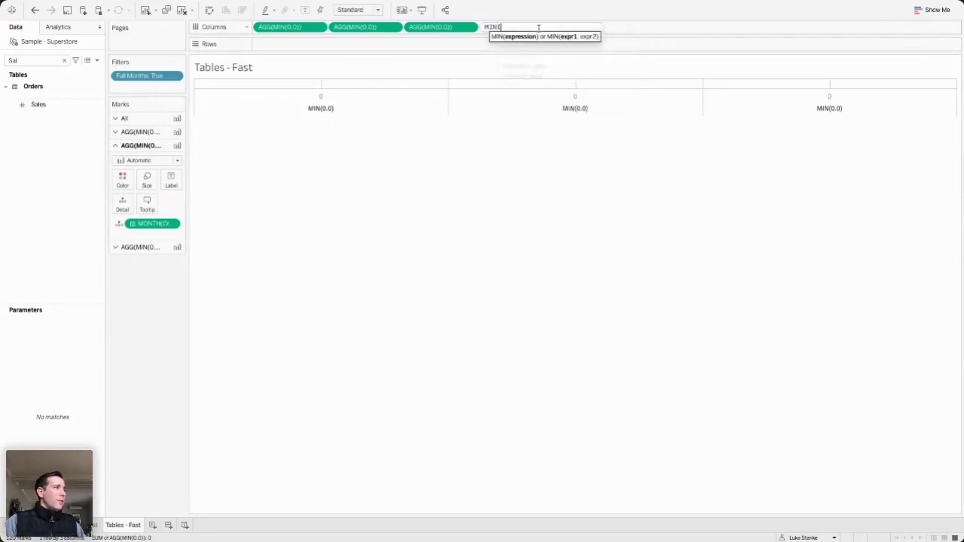
{"action": "type", "text": "0.0)"}
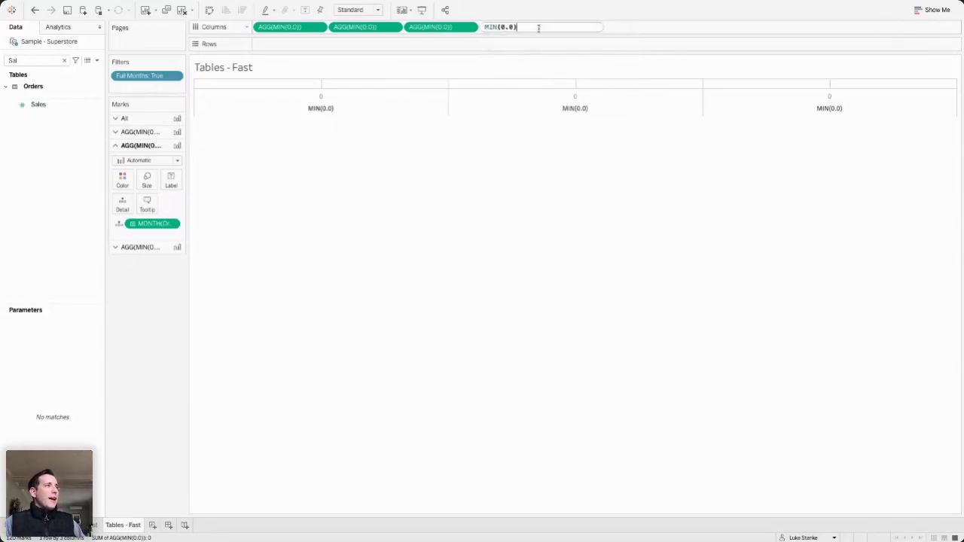
{"action": "key", "text": "Return"}
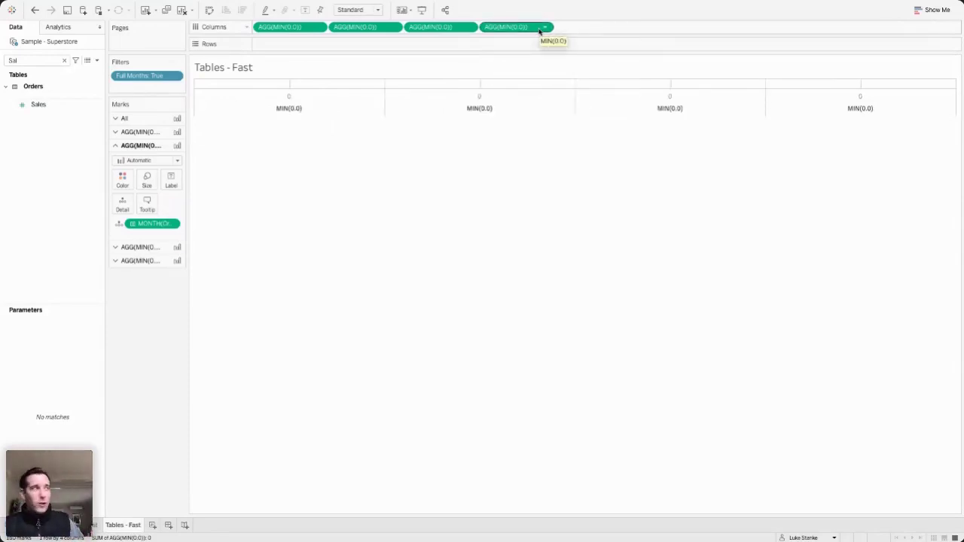
- Place Sales on Label on the Marks card of the first MIN(0.0) measure
{"action": "left_click", "coordinate": [138, 131]}
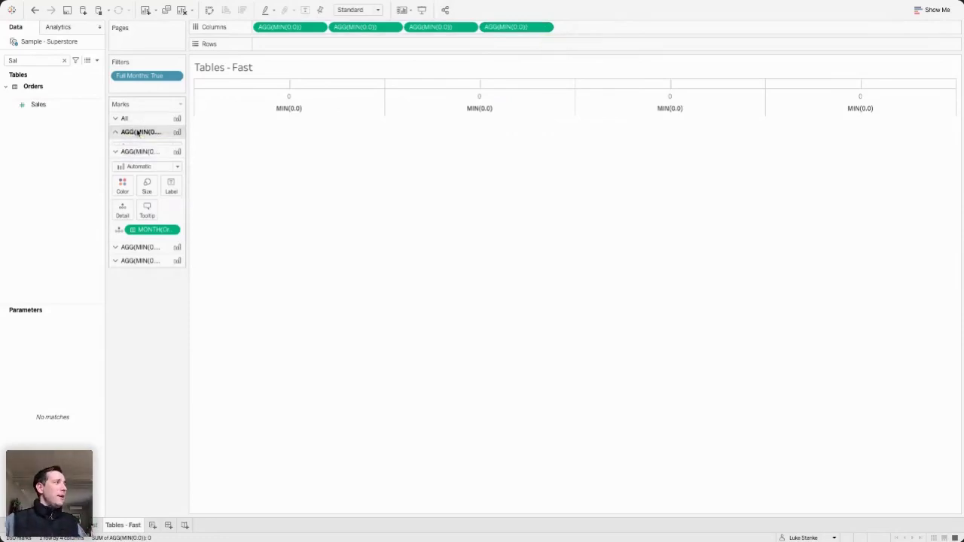
{"action": "left_click", "coordinate": [34, 61]}
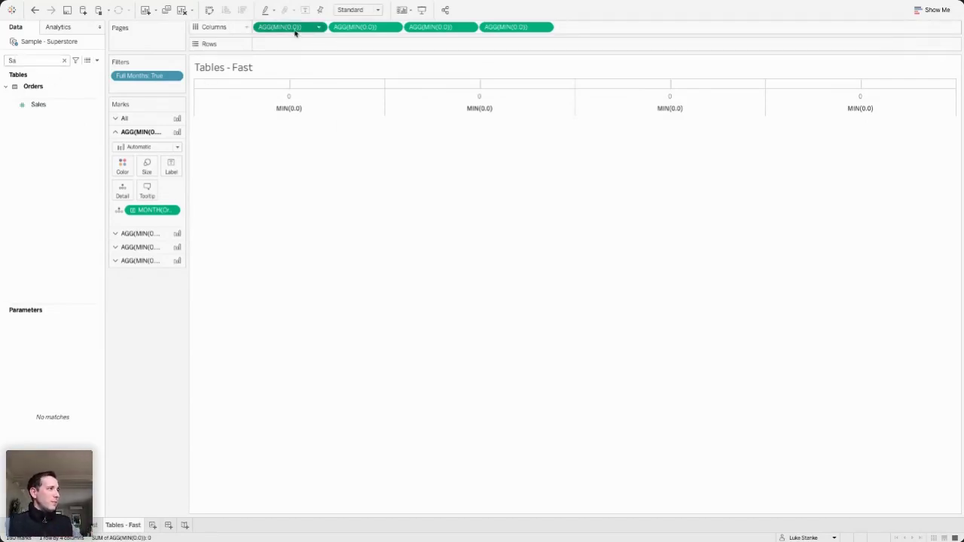
{"action": "left_click", "coordinate": [376, 30]}
{"action": "left_click", "coordinate": [431, 28]}
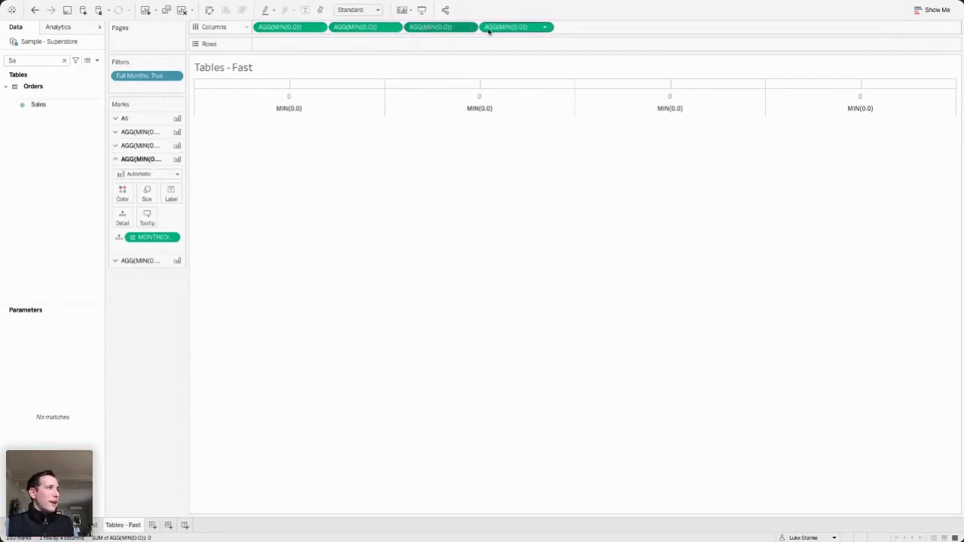
{"action": "left_click", "coordinate": [500, 27]}
{"action": "left_click", "coordinate": [298, 28]}
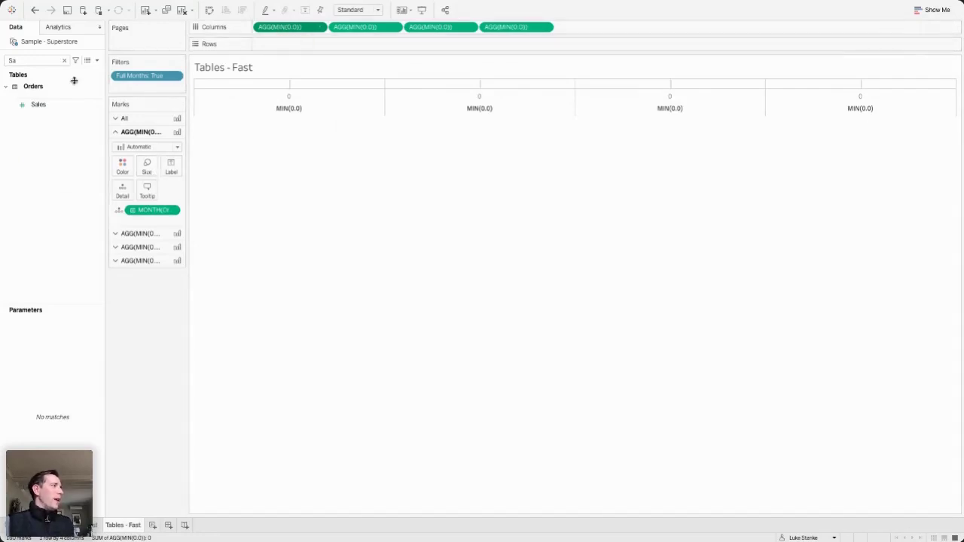
{"action": "left_click", "coordinate": [47, 107]}
{"action": "left_click_drag", "start_coordinate": [47, 107], "coordinate": [171, 168]}
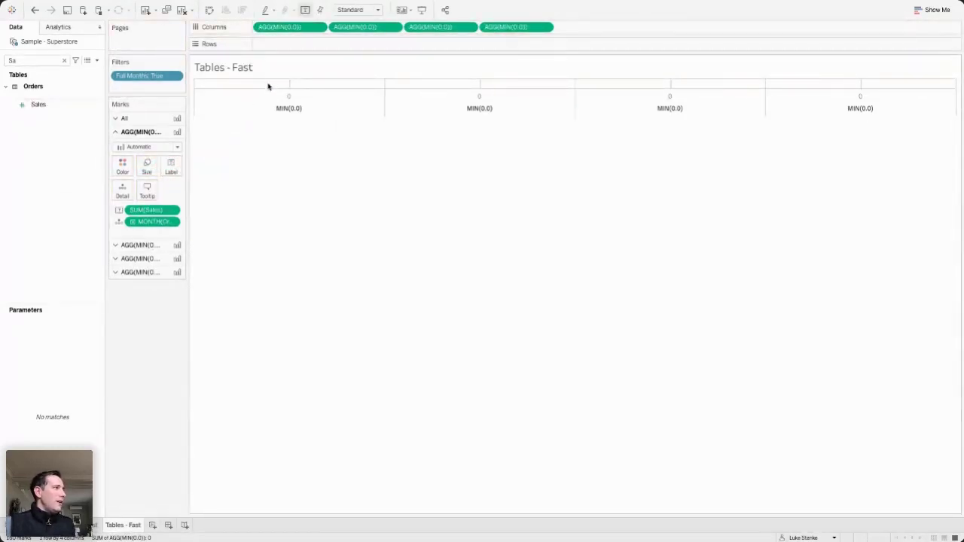
- Set the sheet's fit to Entire View
{"action": "left_click", "coordinate": [356, 10]}
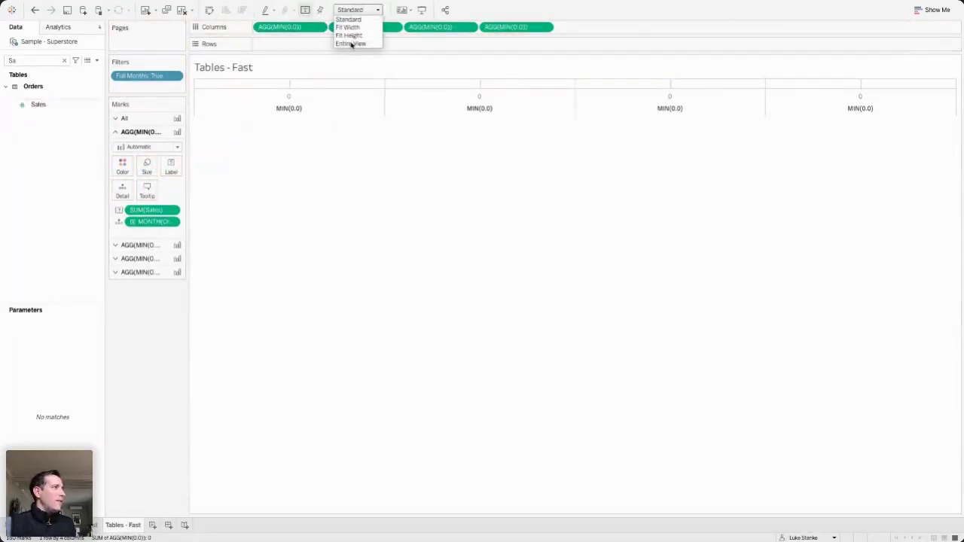
{"action": "left_click", "coordinate": [351, 44]}
{"action": "mouse_move", "coordinate": [292, 299]}
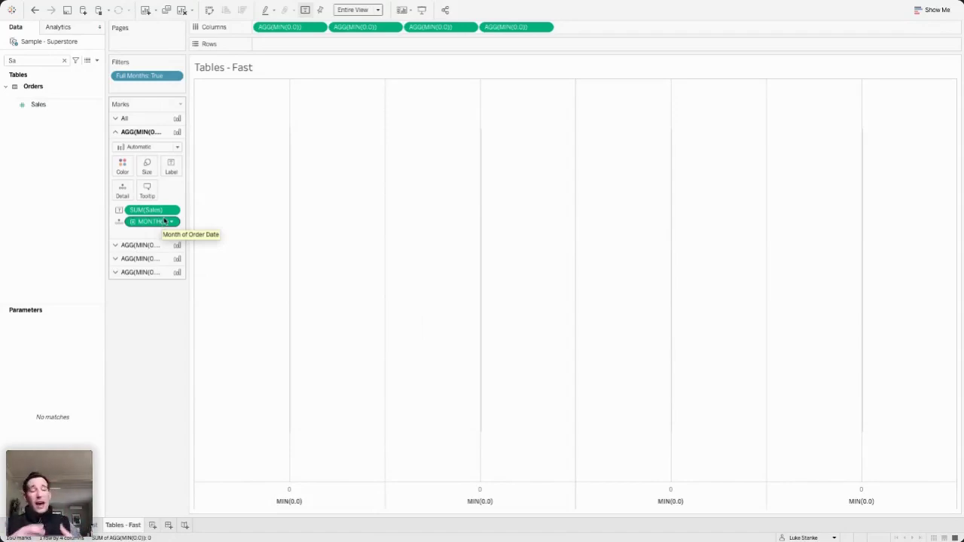
{"action": "mouse_move", "coordinate": [294, 232]}
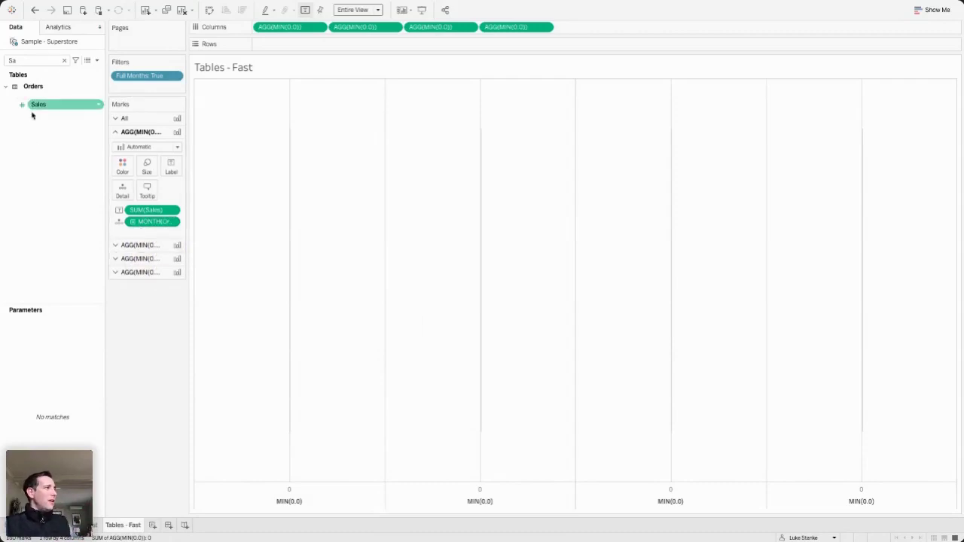
- Add a second Sales measure to Detail of the first MIN(0.0) card and apply the Percent Difference quick table calculation
{"action": "left_click_drag", "start_coordinate": [40, 110], "coordinate": [118, 228]}
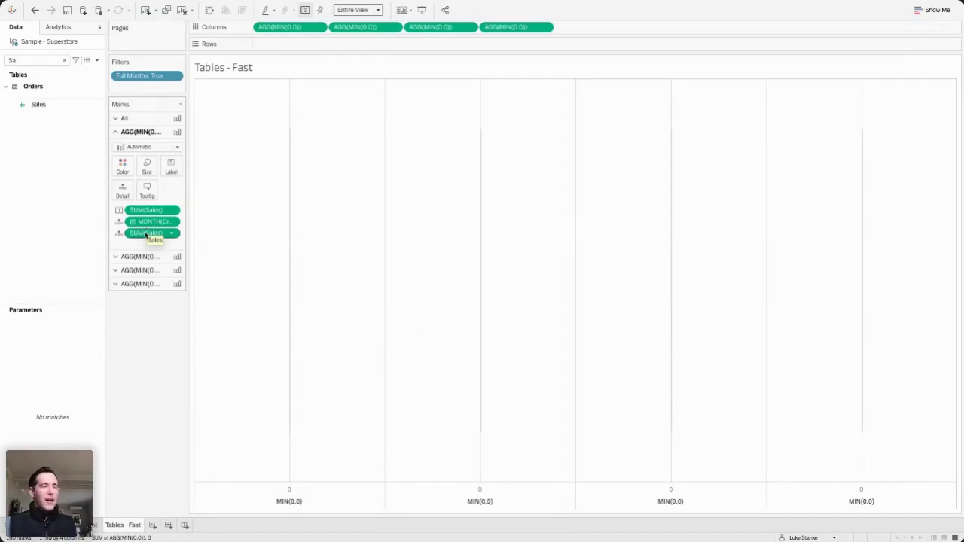
{"action": "right_click", "coordinate": [146, 234]}
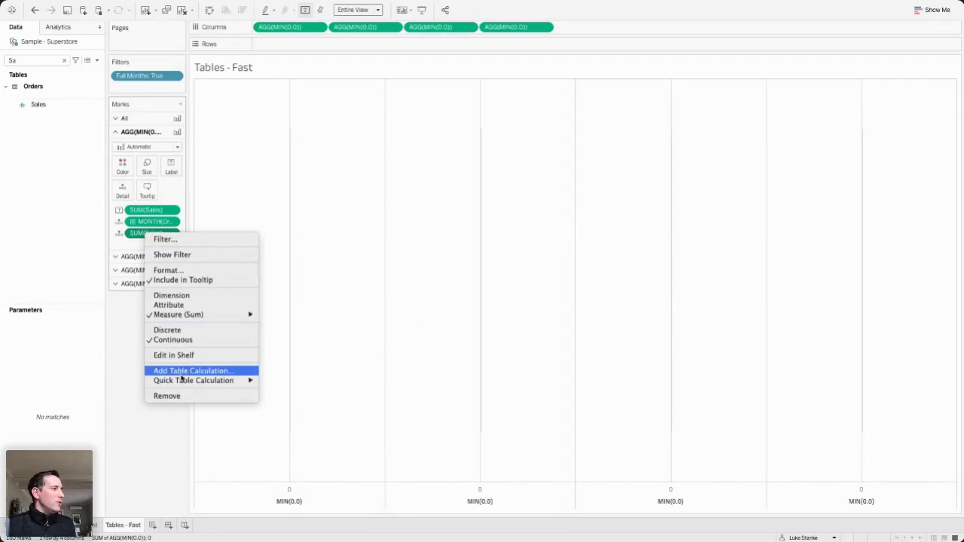
{"action": "mouse_move", "coordinate": [205, 380]}
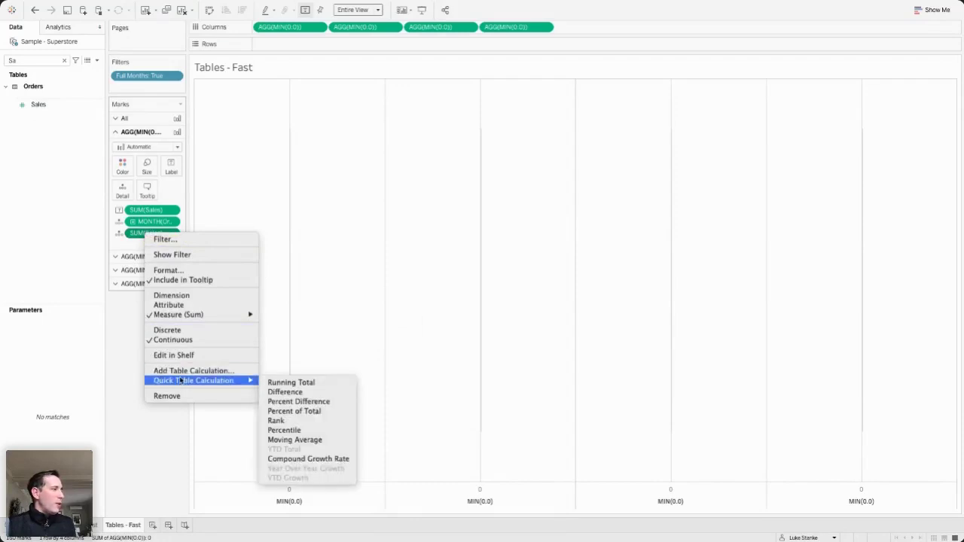
{"action": "left_click", "coordinate": [292, 402]}
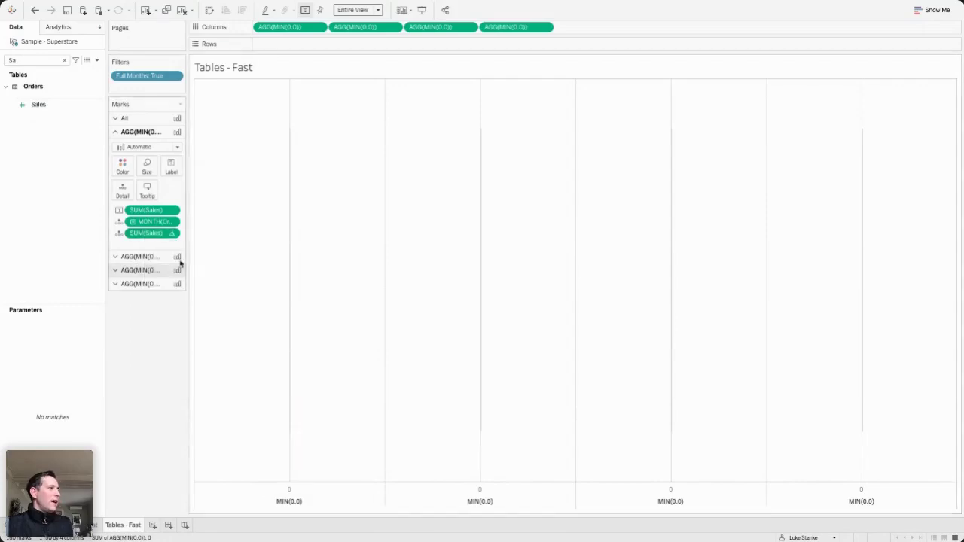
- Edit the Sales percent difference calculation to compute using Specific Dimensions with Month of Order Date
{"action": "mouse_move", "coordinate": [174, 235]}
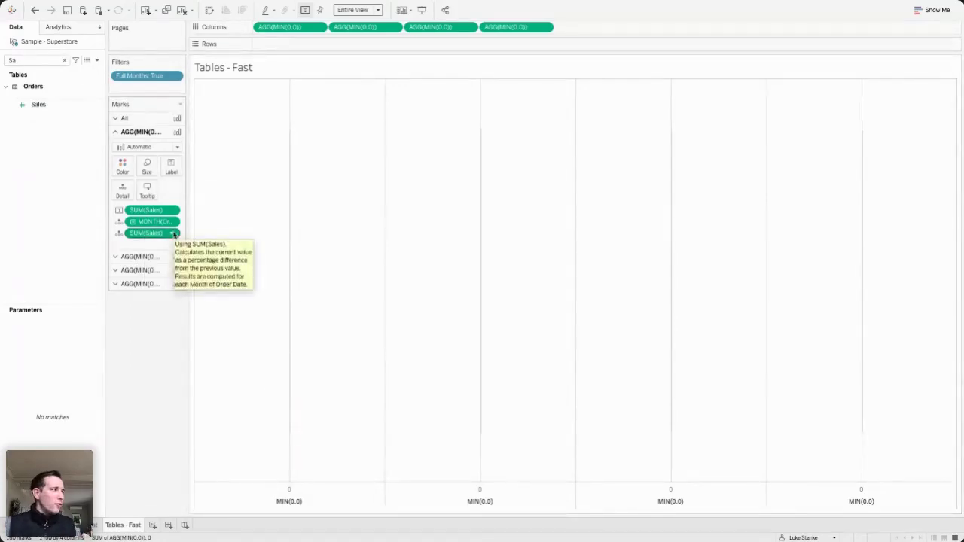
{"action": "left_click", "coordinate": [174, 234]}
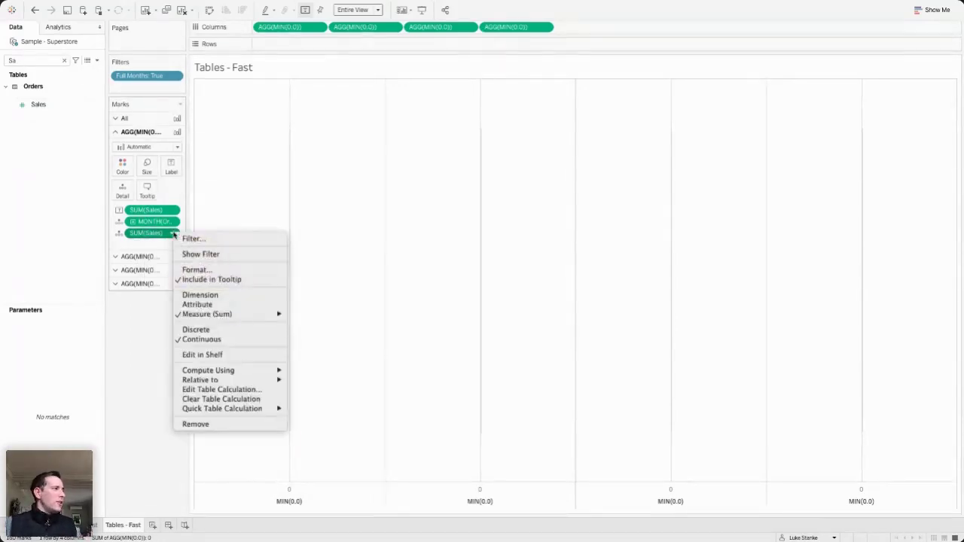
{"action": "left_click", "coordinate": [249, 390]}
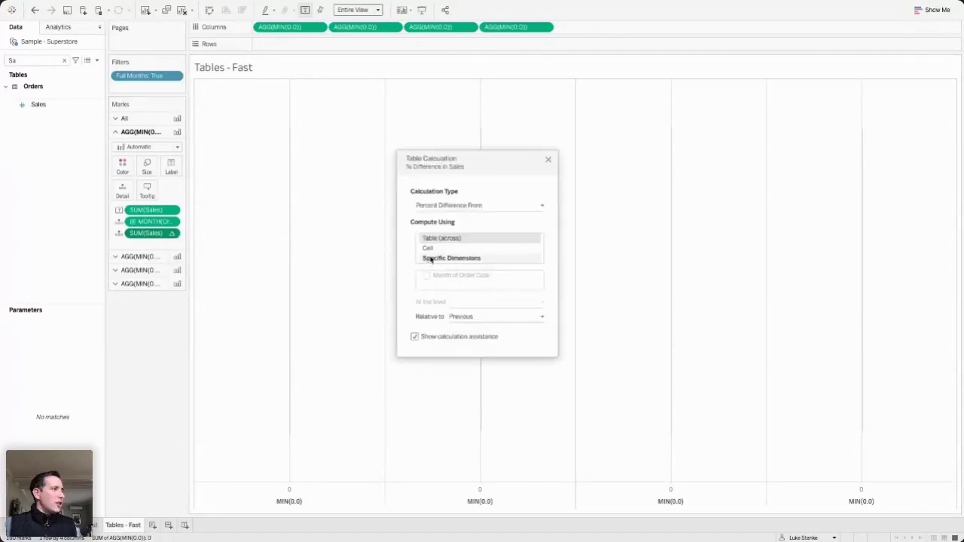
{"action": "left_click", "coordinate": [438, 211]}
{"action": "left_click", "coordinate": [431, 204]}
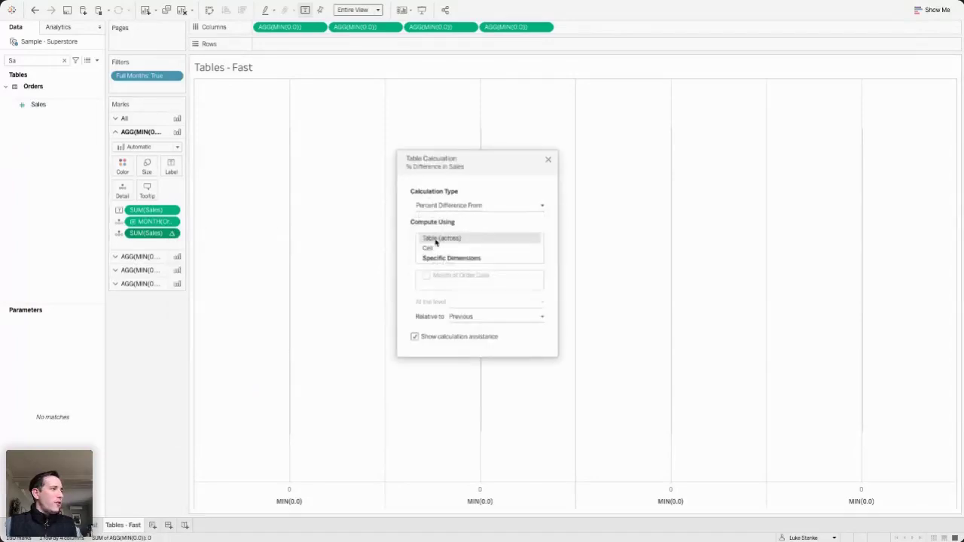
{"action": "left_click", "coordinate": [438, 260]}
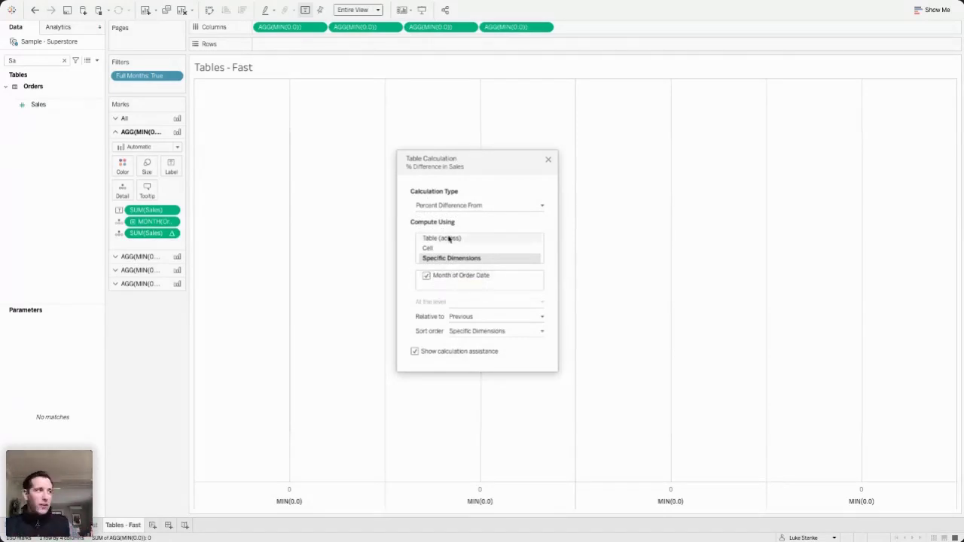
{"action": "left_click", "coordinate": [548, 160]}
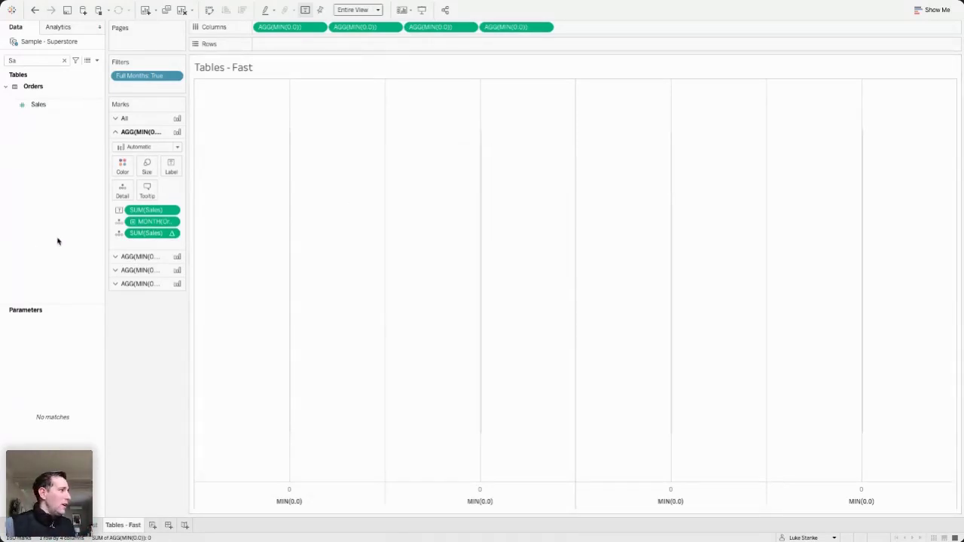
- Edit the Sales percent difference formula on the first MIN(0.0) card so both LOOKUP offsets are -12
{"action": "double_click", "coordinate": [147, 233]}
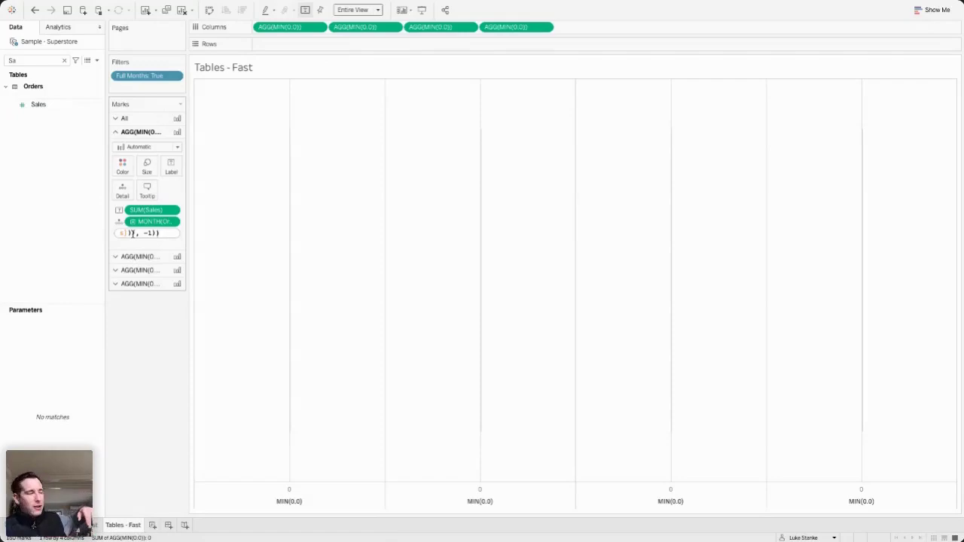
{"action": "key", "text": "Left"}
{"action": "key", "text": "Left"}
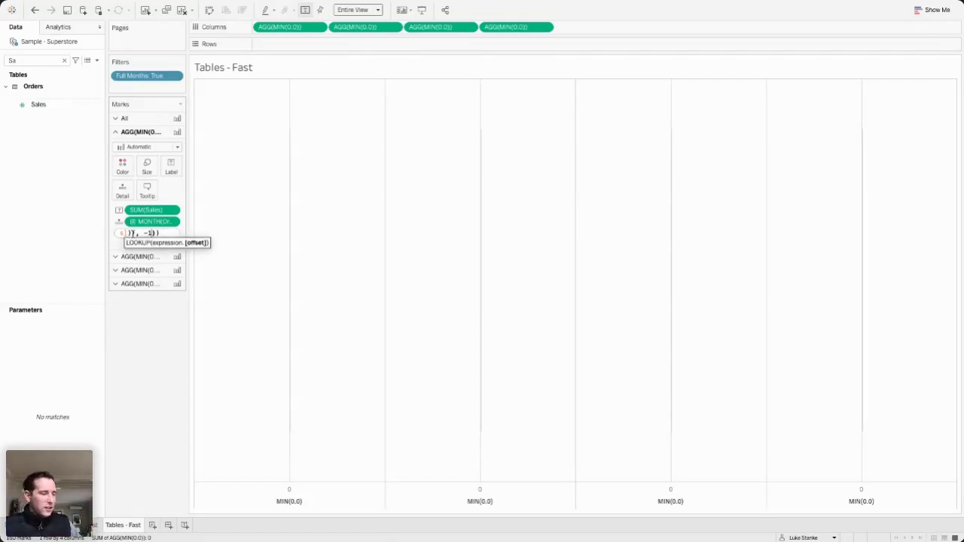
{"action": "key", "text": "Left"}
{"action": "key", "text": "Left"}
{"action": "key", "text": "Left"}
{"action": "key", "text": "Left"}
{"action": "key", "text": "Left"}
{"action": "key", "text": "Left"}
{"action": "key", "text": "Left"}
{"action": "key", "text": "Left"}
{"action": "key", "text": "Left"}
{"action": "key", "text": "Left"}
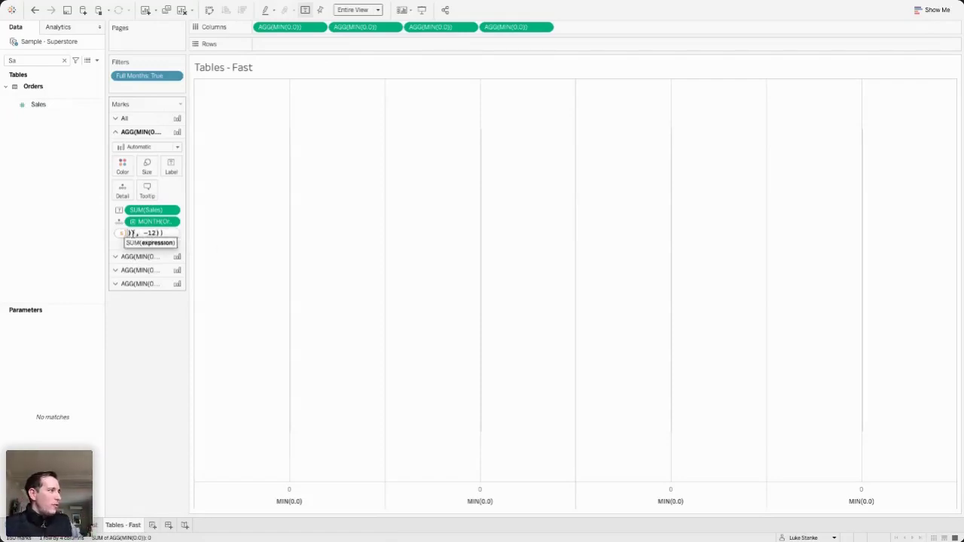
{"action": "key", "text": "Left"}
{"action": "key", "text": "Left"}
{"action": "key", "text": "Left"}
{"action": "key", "text": "Left"}
{"action": "key", "text": "Left"}
{"action": "key", "text": "Left"}
{"action": "key", "text": "Left"}
{"action": "key", "text": "Left"}
{"action": "key", "text": "Left"}
{"action": "key", "text": "Left"}
{"action": "key", "text": "Left"}
{"action": "key", "text": "Left"}
{"action": "key", "text": "Left"}
{"action": "key", "text": "Left"}
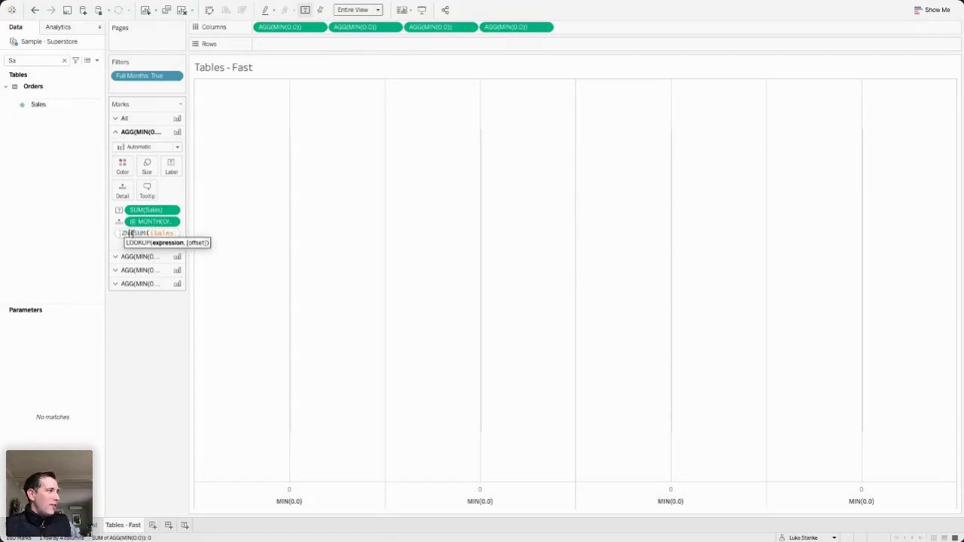
{"action": "key", "text": "Left"}
{"action": "key", "text": "Left"}
{"action": "key", "text": "Left"}
{"action": "key", "text": "Left"}
{"action": "key", "text": "Left"}
{"action": "key", "text": "Left"}
{"action": "key", "text": "Left"}
{"action": "key", "text": "Left"}
{"action": "key", "text": "Left"}
{"action": "key", "text": "Left"}
{"action": "key", "text": "Left"}
{"action": "key", "text": "Left"}
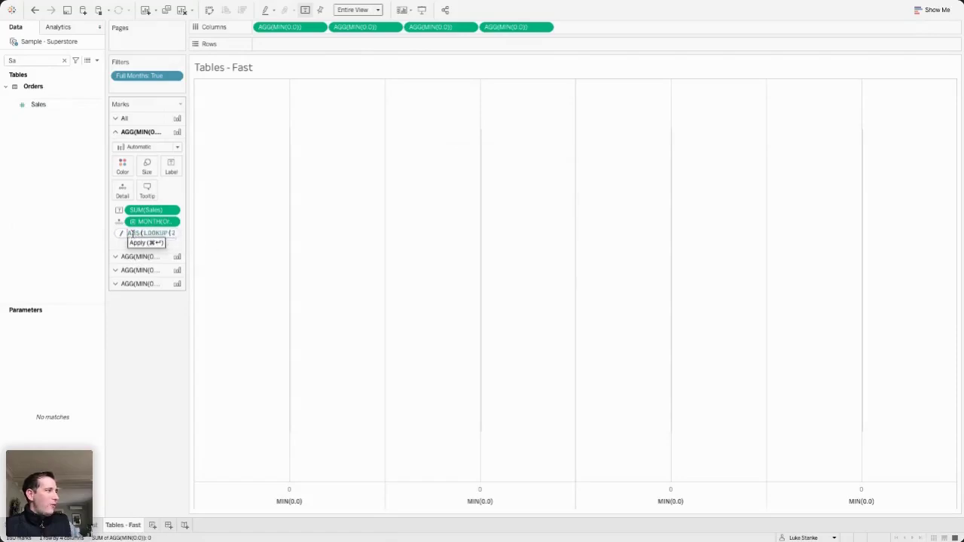
{"action": "type", "text": ")) / ABS("}
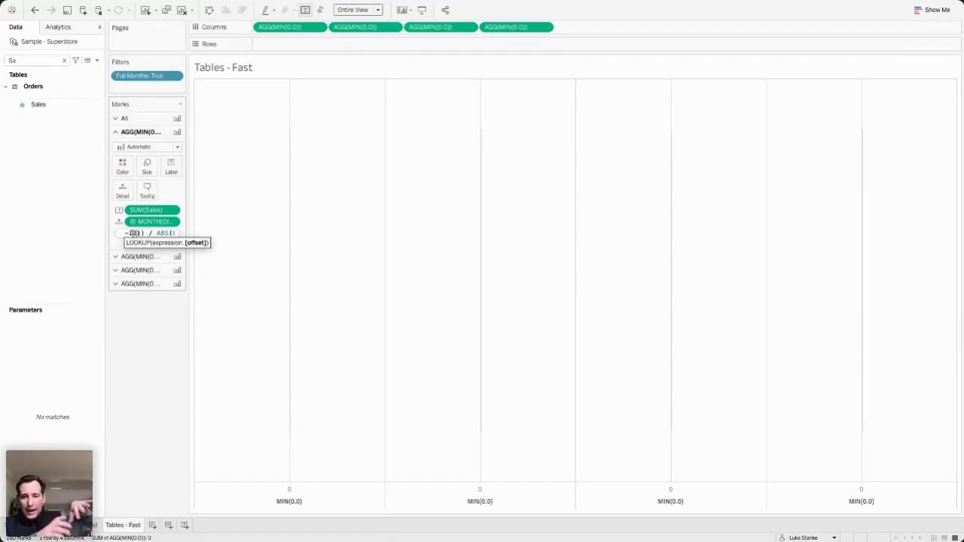
{"action": "key", "text": "Return"}
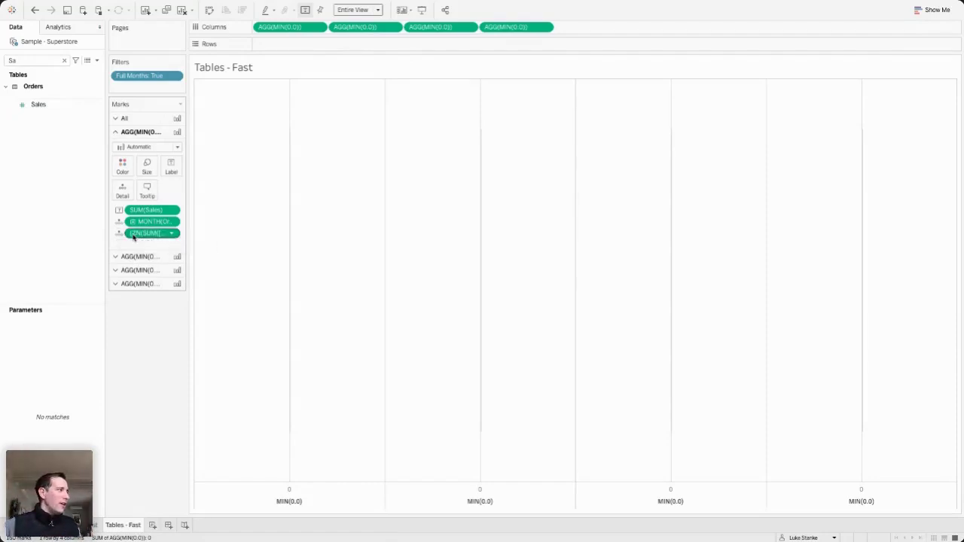
- Move Month of Order Date to Rows temporarily, inspect the monthly Sales and percent difference values, and return it to Detail
{"action": "mouse_move", "coordinate": [288, 255]}
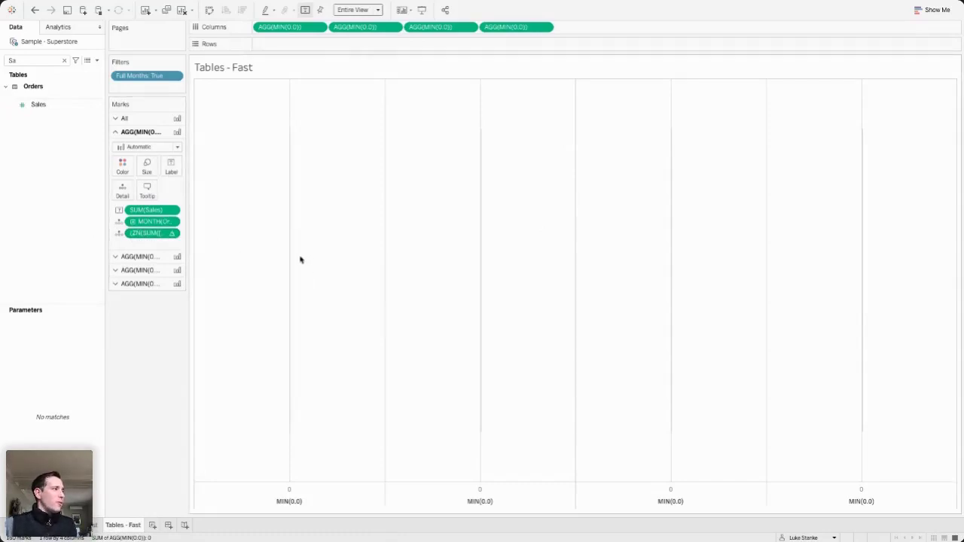
{"action": "left_click_drag", "start_coordinate": [151, 221], "coordinate": [316, 43]}
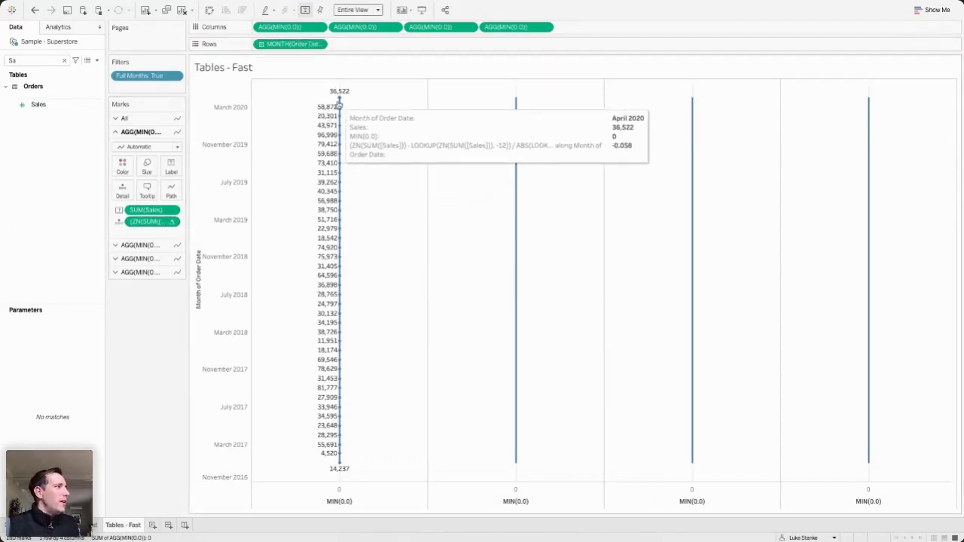
{"action": "mouse_move", "coordinate": [341, 132]}
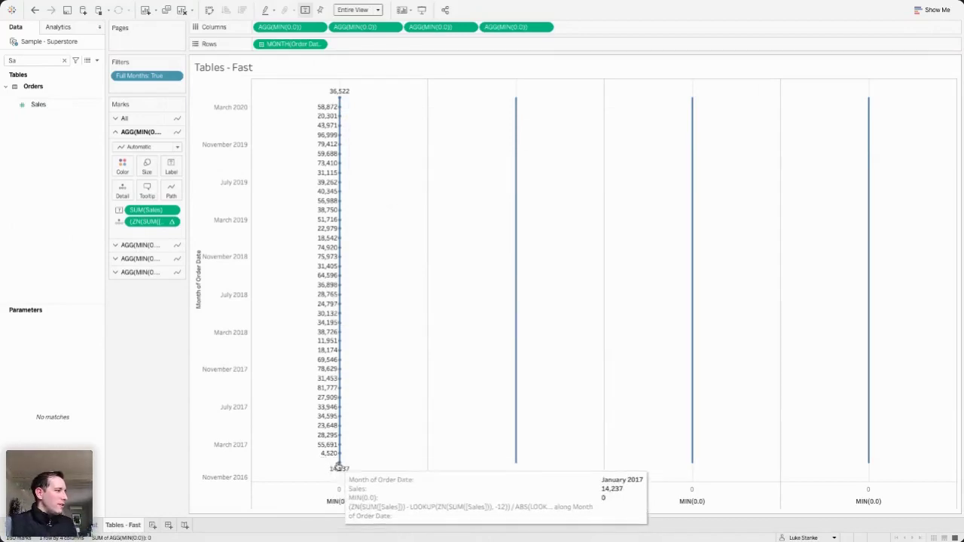
{"action": "mouse_move", "coordinate": [341, 102]}
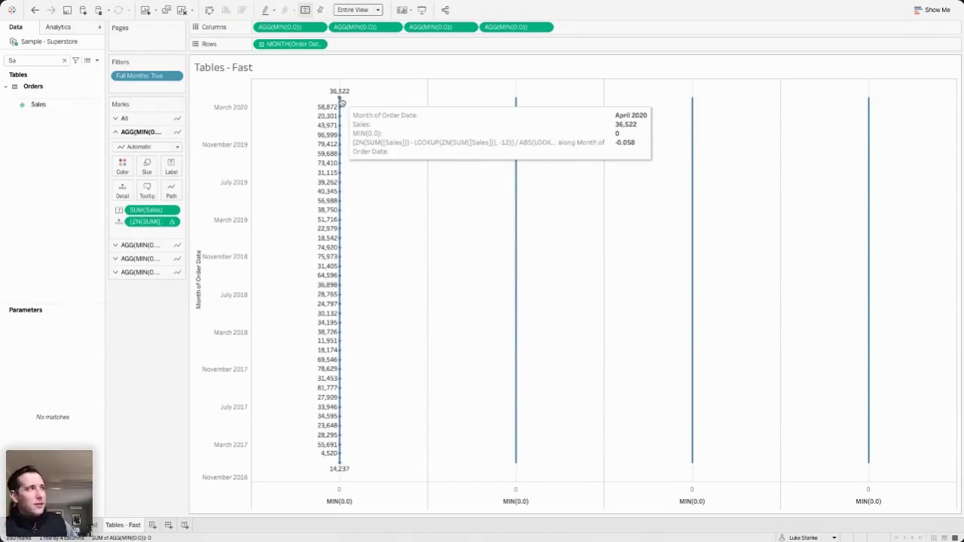
{"action": "left_click_drag", "start_coordinate": [287, 45], "coordinate": [169, 235]}
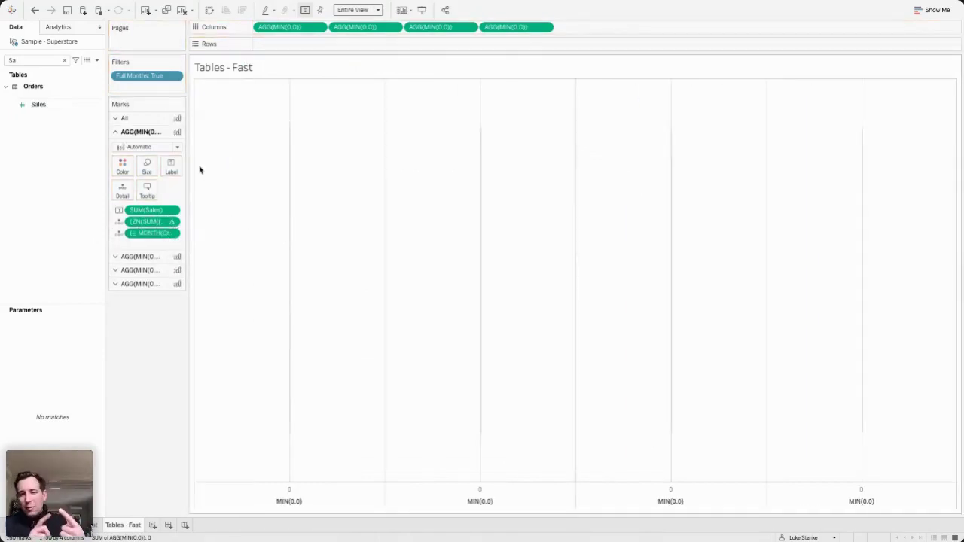
- Add the ad hoc calculation LAST() = 0 to Detail on the first MIN(0.0) card
{"action": "mouse_move", "coordinate": [292, 241]}
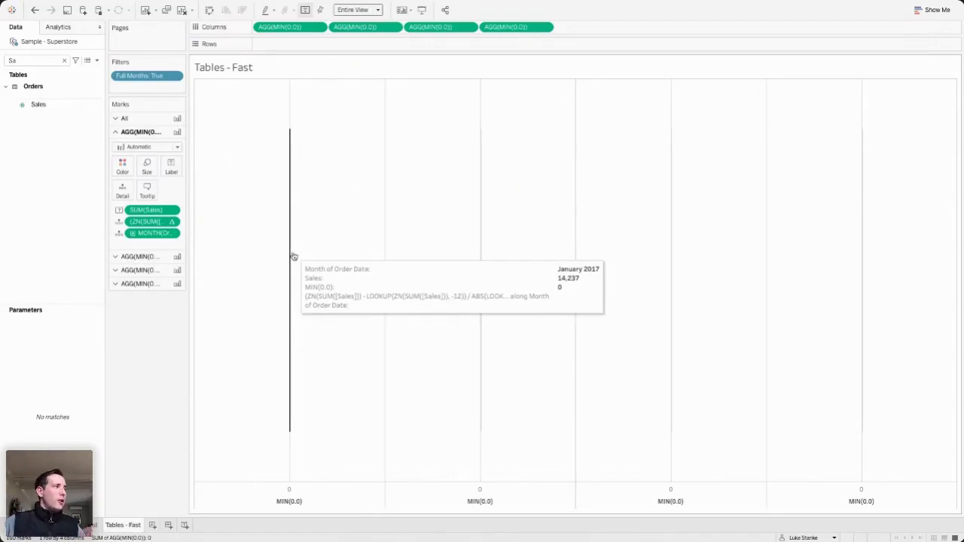
{"action": "double_click", "coordinate": [141, 247]}
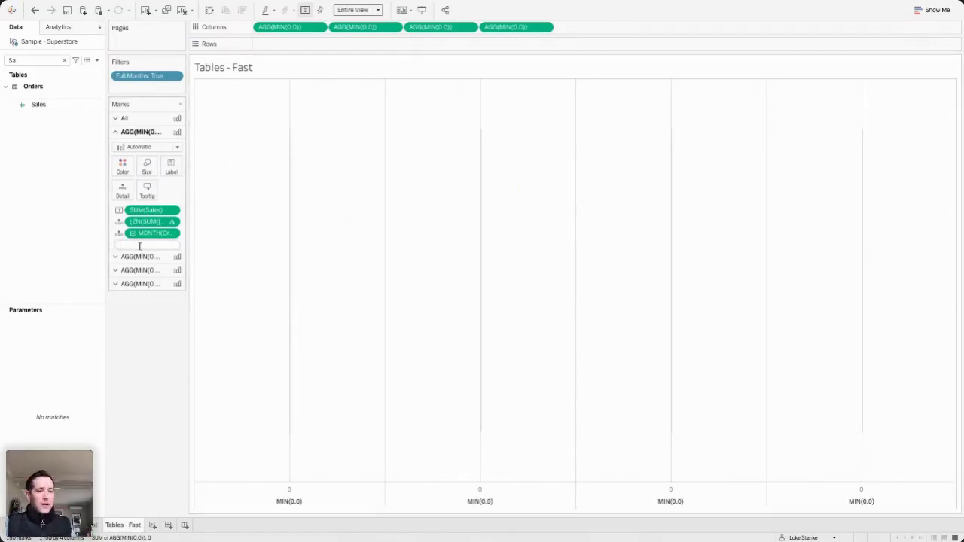
{"action": "type", "text": "LAS"}
{"action": "key", "text": "Return"}
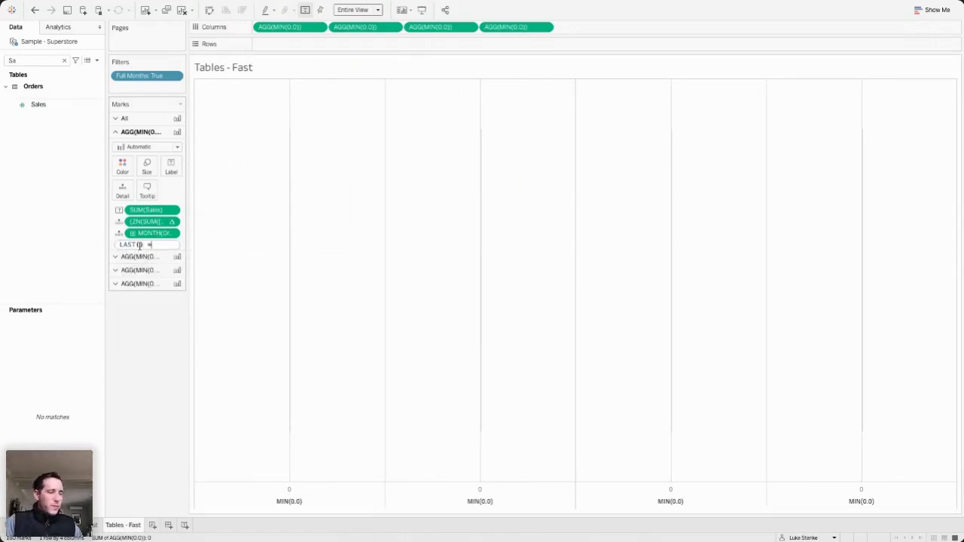
{"action": "key", "text": "Return"}
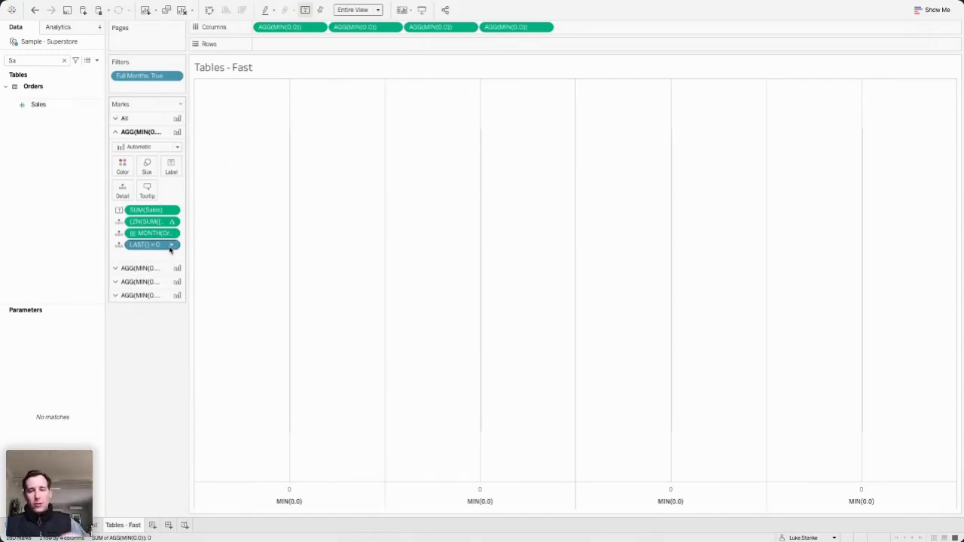
- Set the LAST() = 0 table calculation to compute using Specific Dimensions with Month of Order Date
{"action": "mouse_move", "coordinate": [170, 250]}
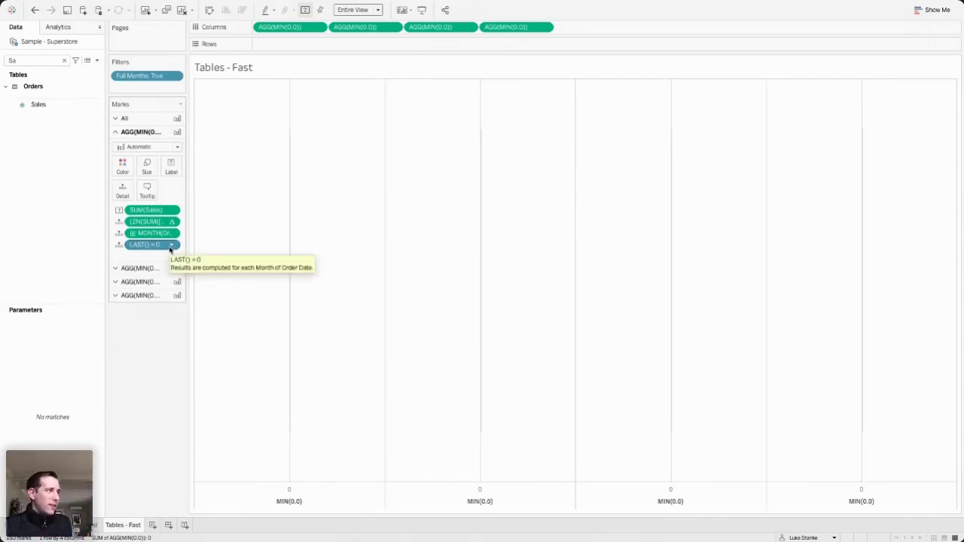
{"action": "left_click", "coordinate": [171, 246]}
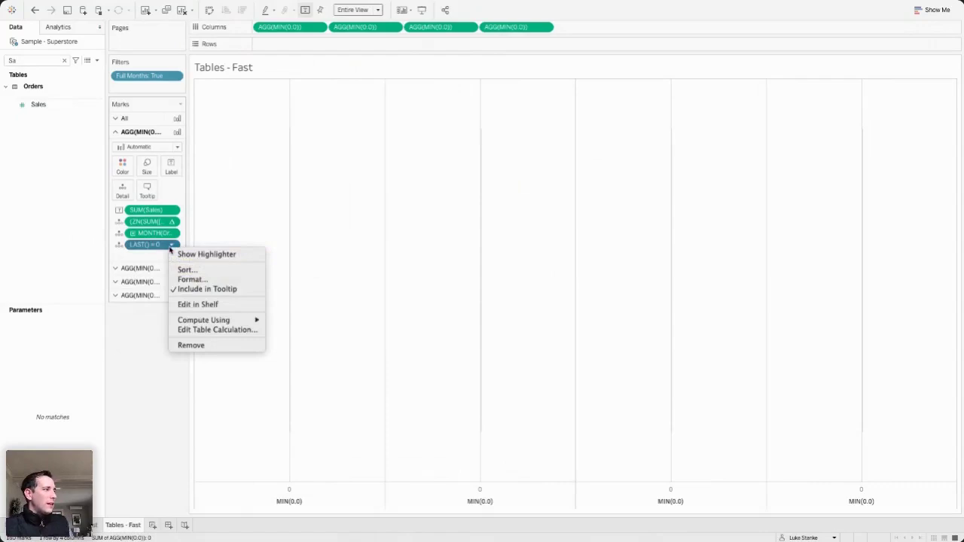
{"action": "left_click", "coordinate": [214, 329]}
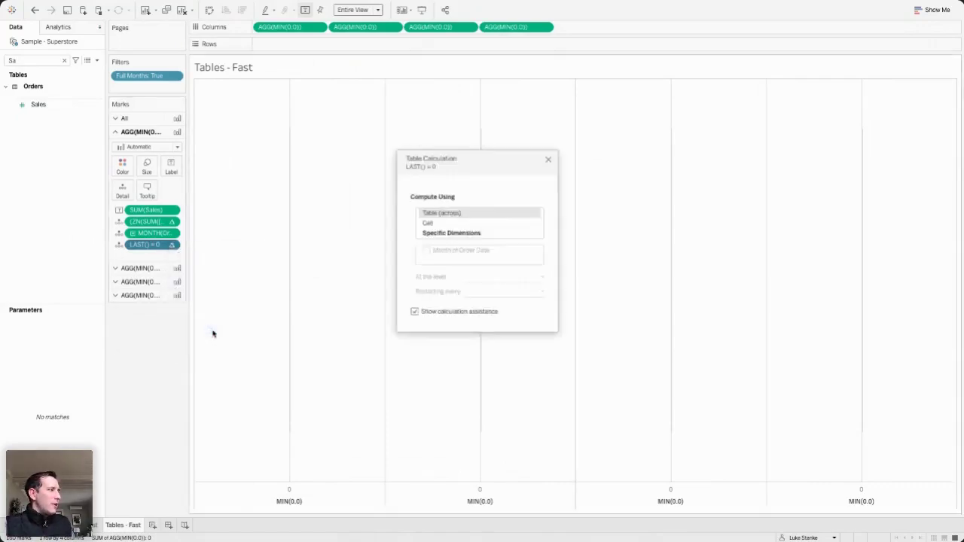
{"action": "left_click", "coordinate": [427, 234]}
{"action": "left_click", "coordinate": [427, 250]}
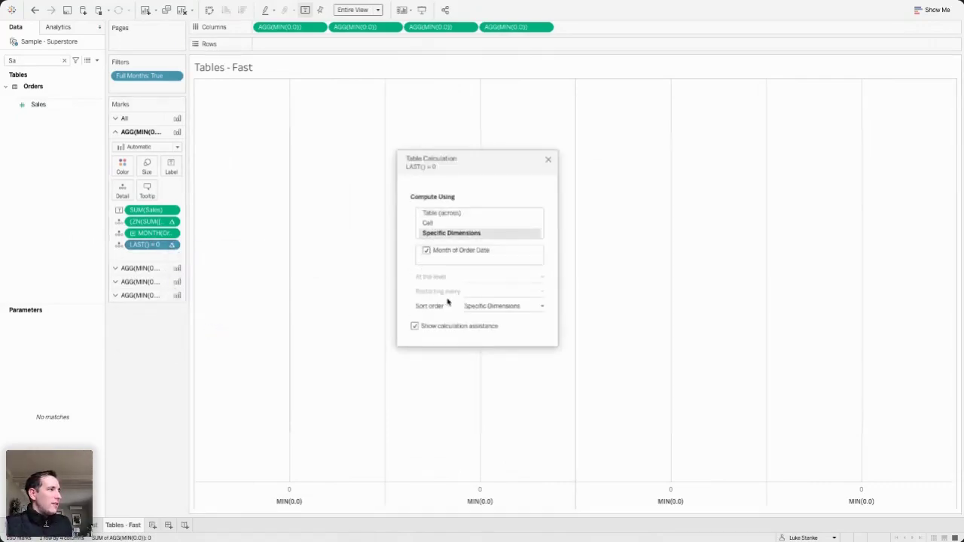
{"action": "left_click", "coordinate": [549, 161]}
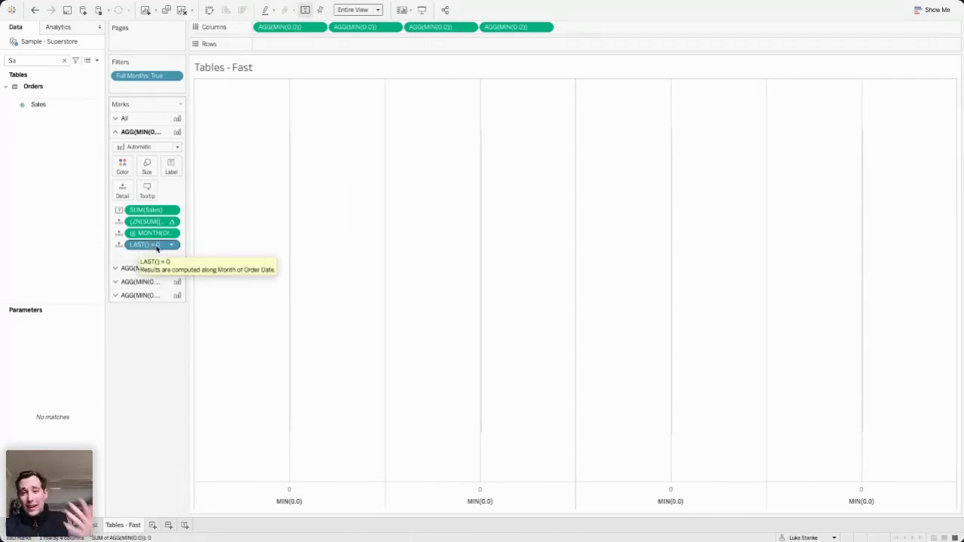
- Save the LAST() = 0 calculation as a field in the data source and search the fields for "last"
{"action": "left_click_drag", "start_coordinate": [94, 253], "coordinate": [75, 245]}
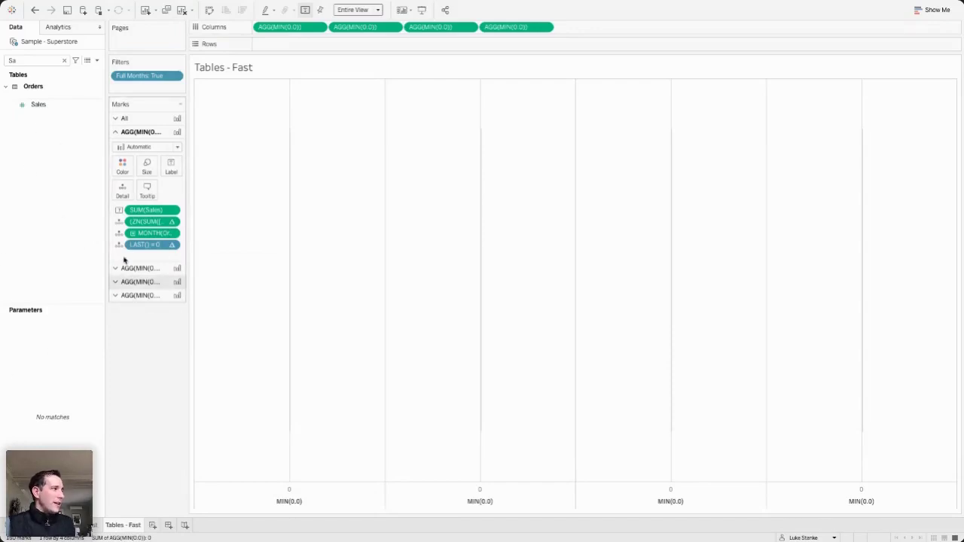
{"action": "left_click", "coordinate": [23, 63]}
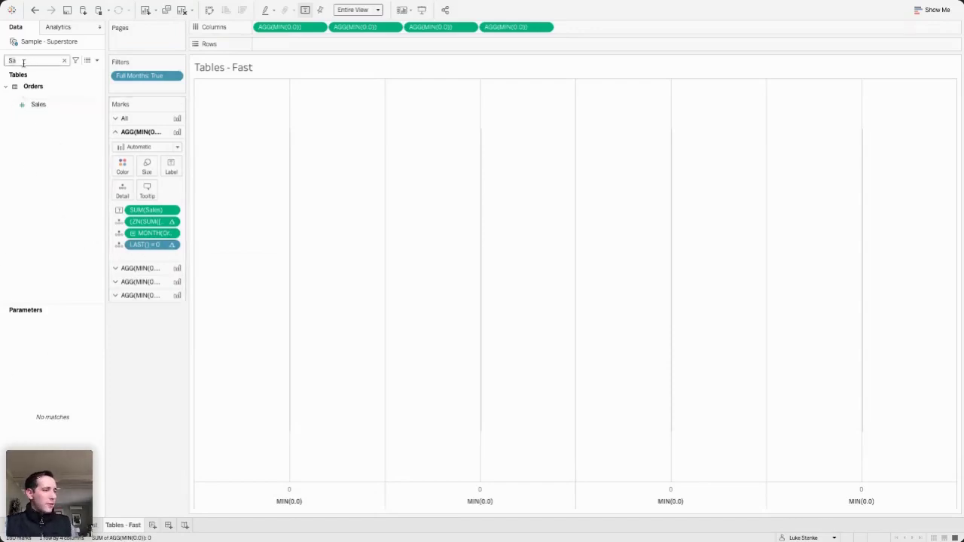
{"action": "key", "text": "BackSpace"}
{"action": "key", "text": "BackSpace"}
{"action": "type", "text": "last"}
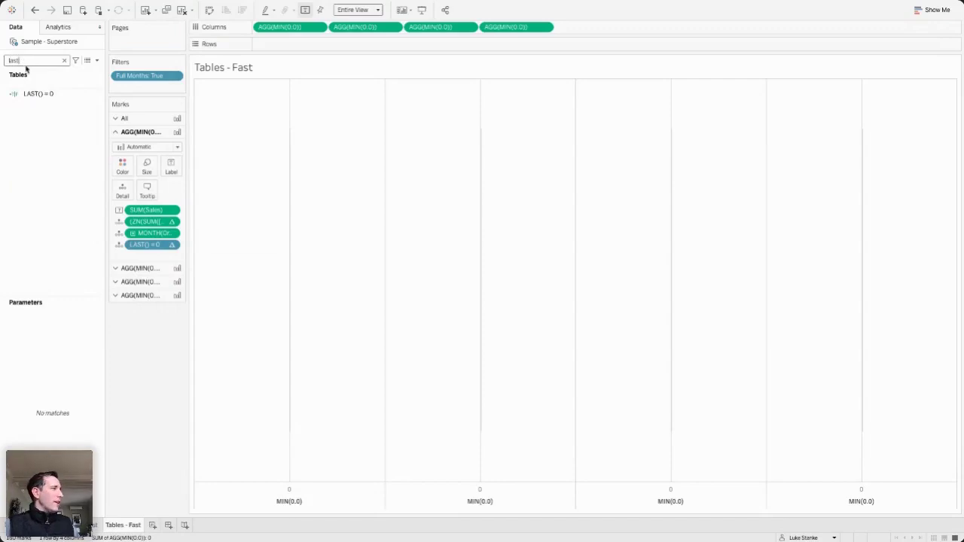
- Move LAST() = 0 from Detail to Filters keeping only True, and undo and redo the filter for comparison
{"action": "left_click_drag", "start_coordinate": [143, 249], "coordinate": [136, 86]}
{"action": "left_click", "coordinate": [395, 193]}
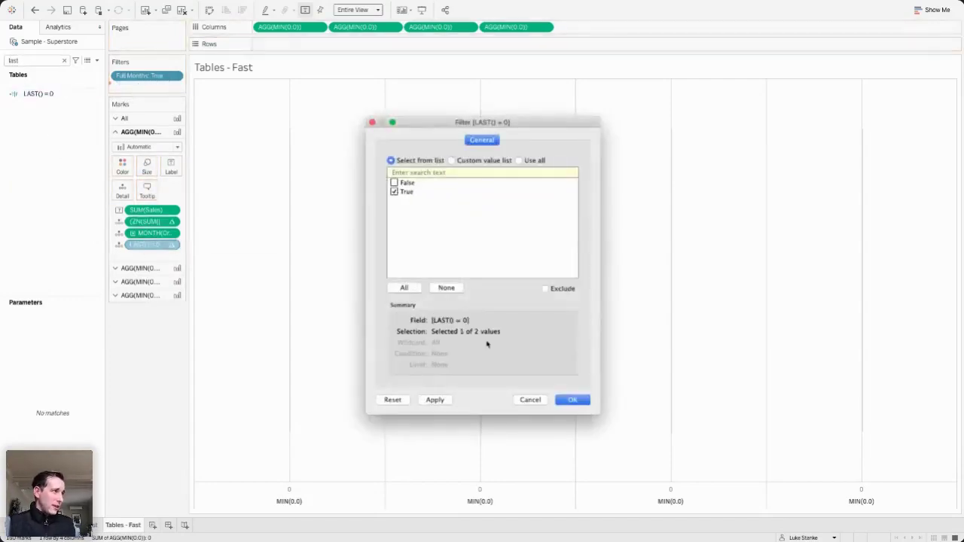
{"action": "left_click", "coordinate": [561, 400]}
{"action": "mouse_move", "coordinate": [294, 285]}
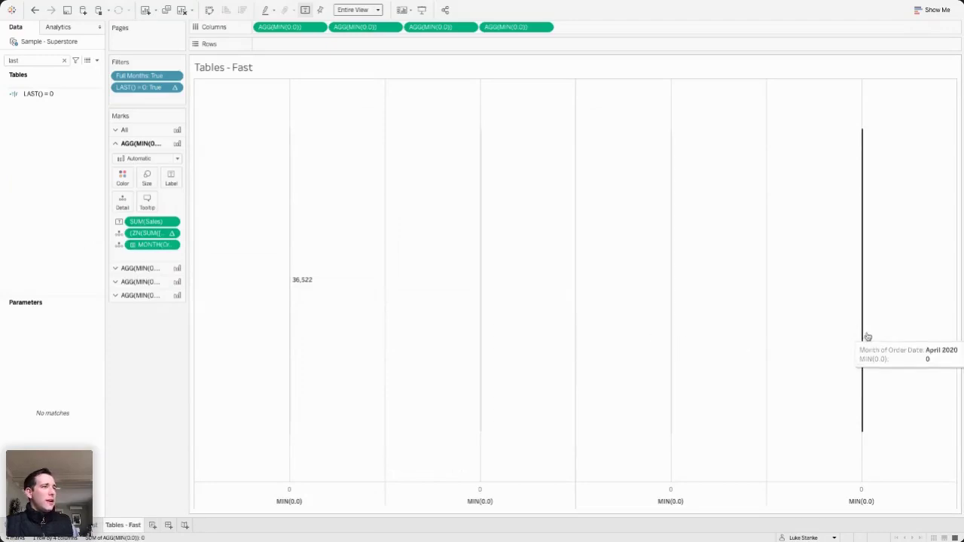
{"action": "key", "text": "ctrl+z"}
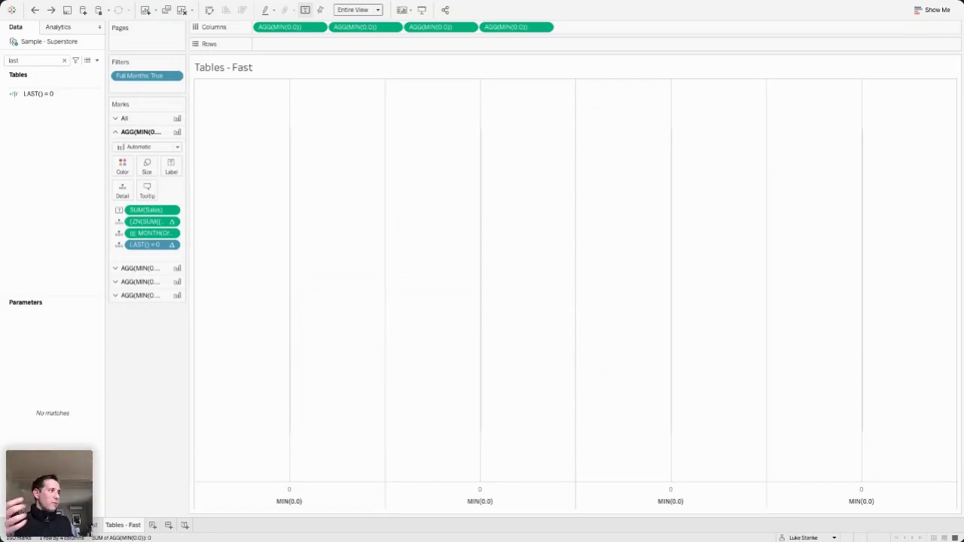
{"action": "key", "text": "ctrl+y"}
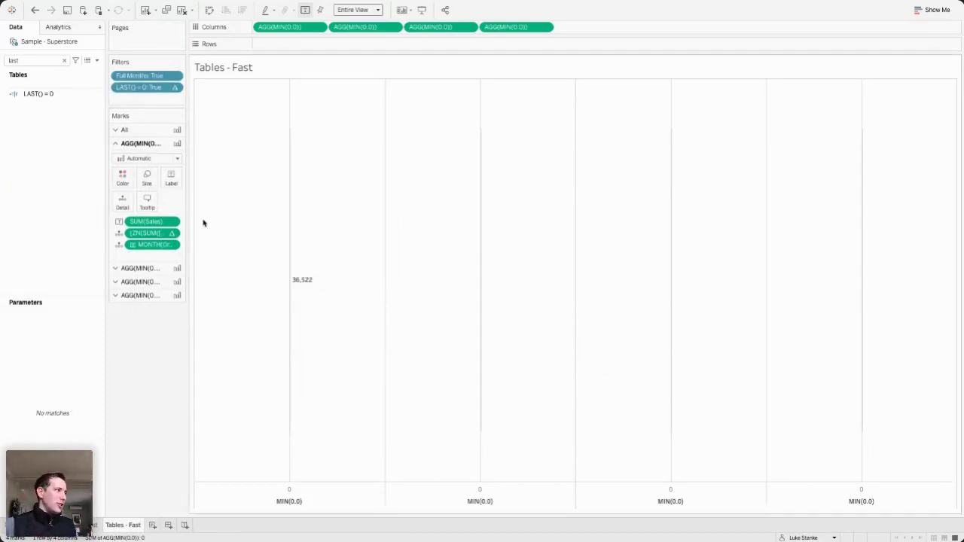
- Add the Sales percent difference to Label and rearrange the label text with left-aligned SUM(Sales) on the line above it
{"action": "left_click_drag", "start_coordinate": [152, 234], "coordinate": [171, 189]}
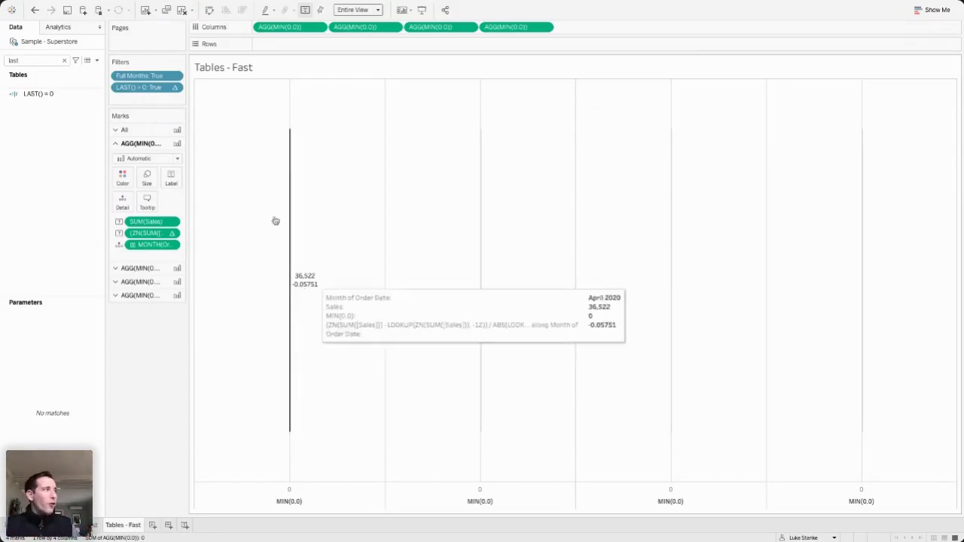
{"action": "left_click", "coordinate": [172, 178]}
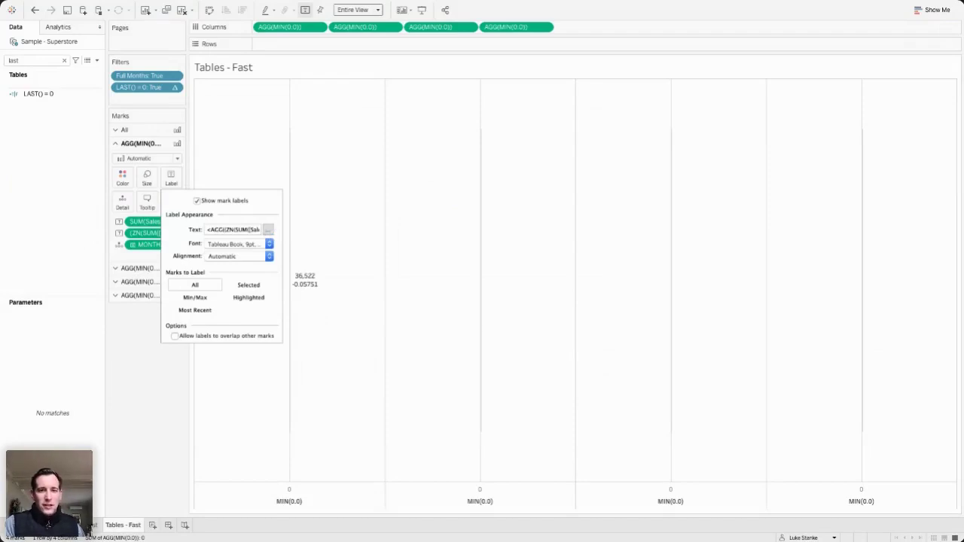
{"action": "left_click", "coordinate": [267, 229]}
{"action": "left_click_drag", "start_coordinate": [161, 209], "coordinate": [505, 189]}
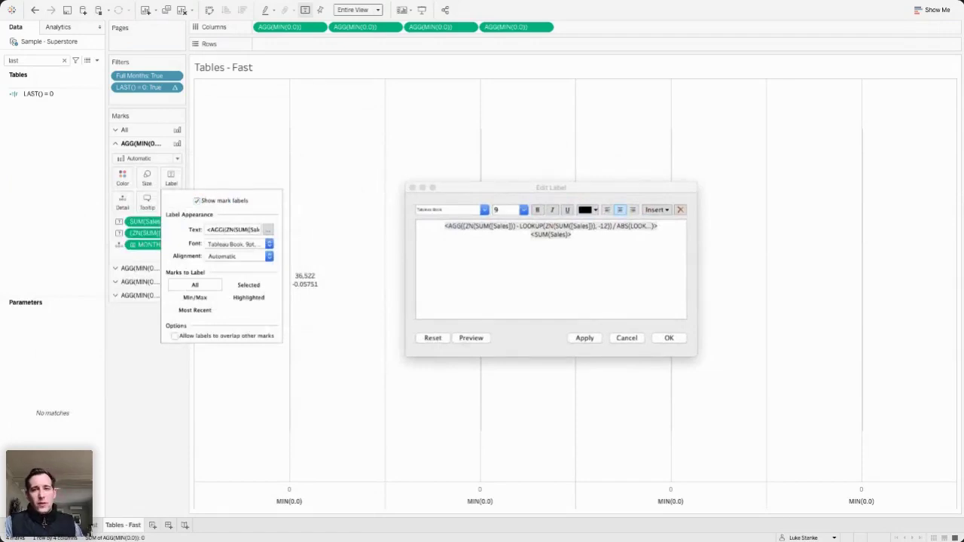
{"action": "left_click", "coordinate": [453, 247]}
{"action": "key", "text": "shift+Home"}
{"action": "key", "text": "ctrl+c"}
{"action": "key", "text": "BackSpace"}
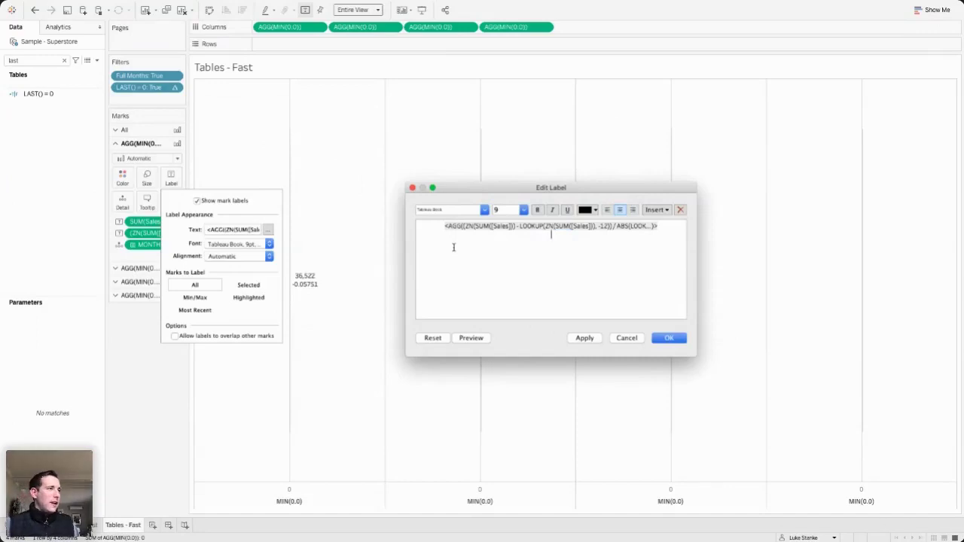
{"action": "key", "text": "Return"}
{"action": "key", "text": "ctrl+v"}
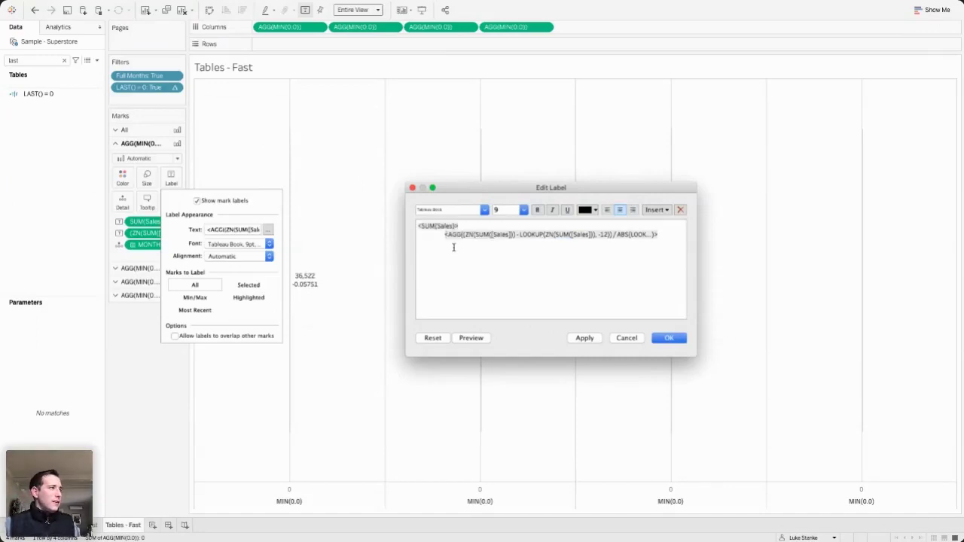
{"action": "key", "text": "BackSpace"}
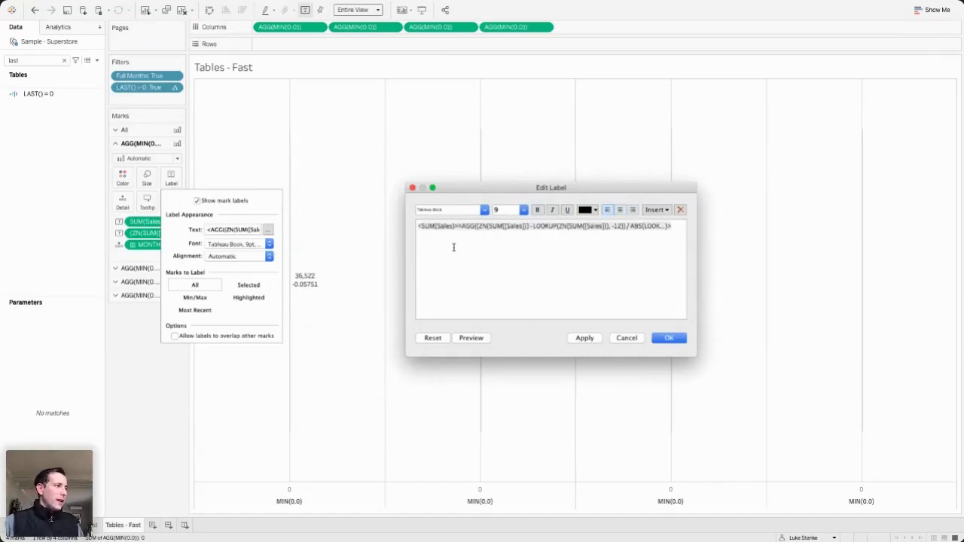
{"action": "key", "text": "Return"}
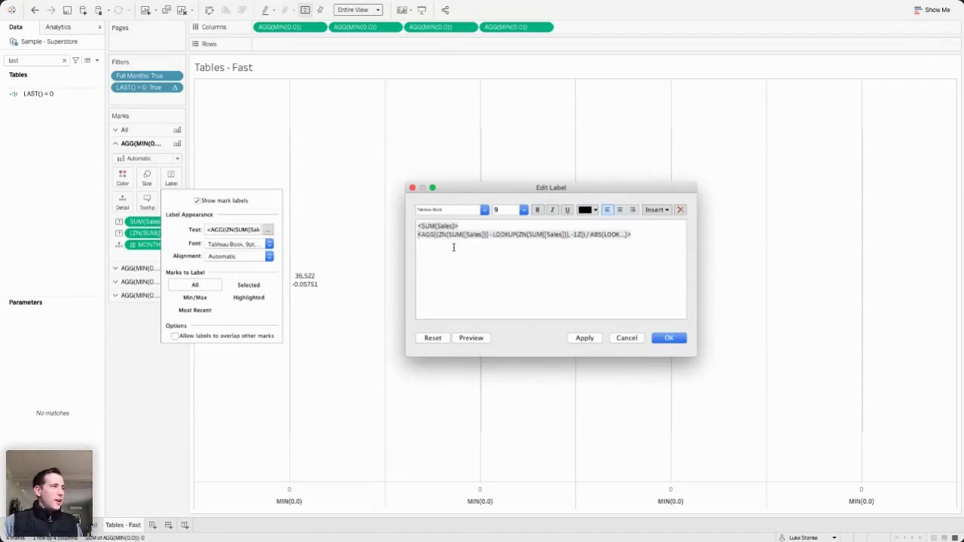
- Add a SALES line at the start of the label and format the <SUM(Sales)> line as Tableau Light, size 24
{"action": "key", "text": "Return"}
{"action": "type", "text": "SALES"}
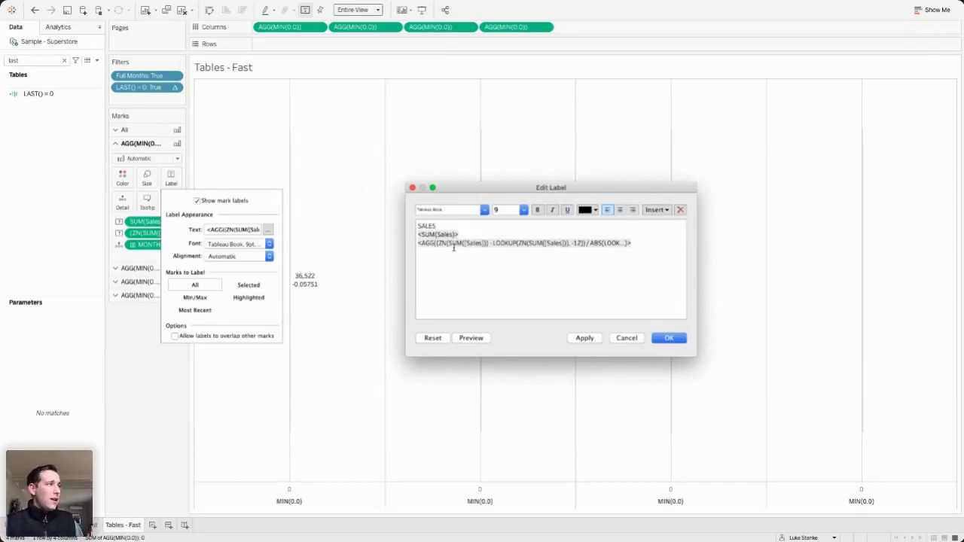
{"action": "key", "text": "shift+Home"}
{"action": "key", "text": "Down"}
{"action": "key", "text": "shift+End"}
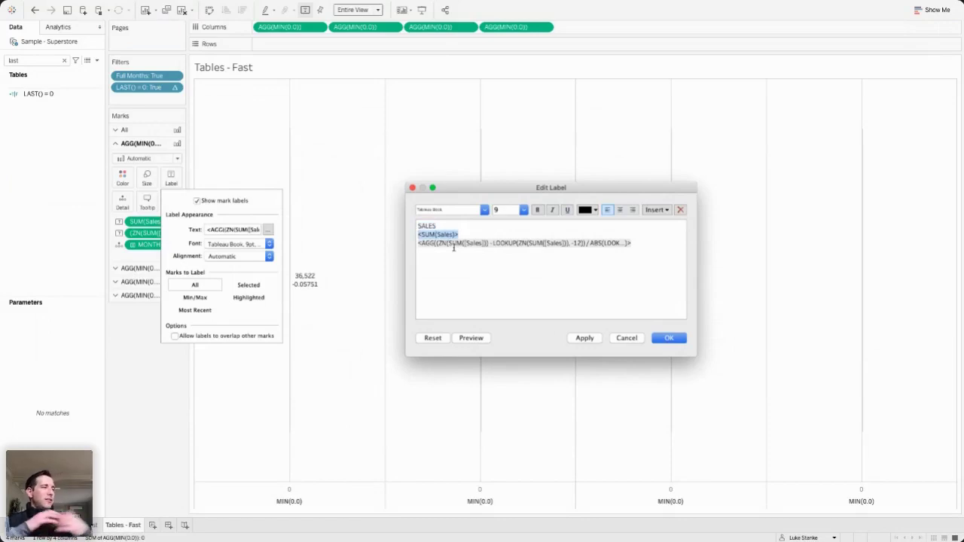
{"action": "key", "text": "shift+Left"}
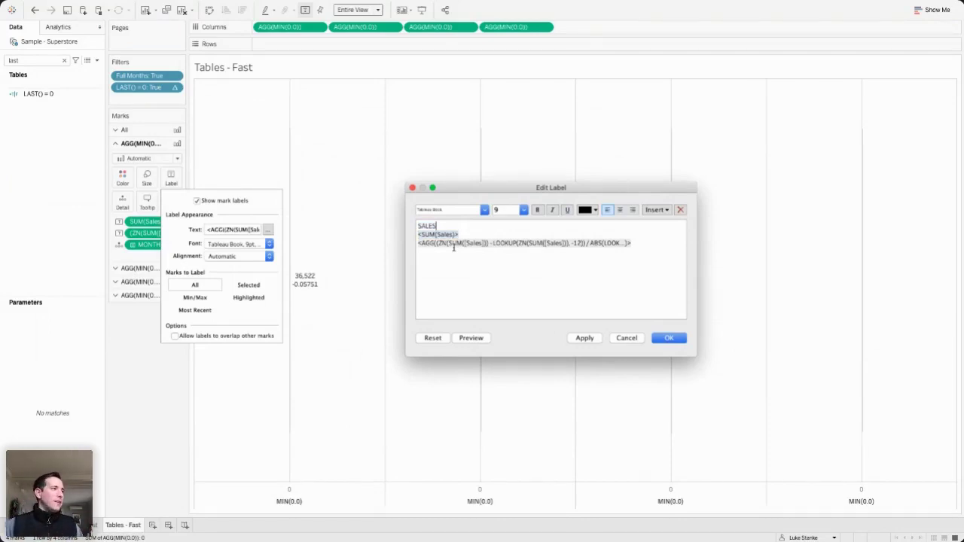
{"action": "key", "text": "shift+Right"}
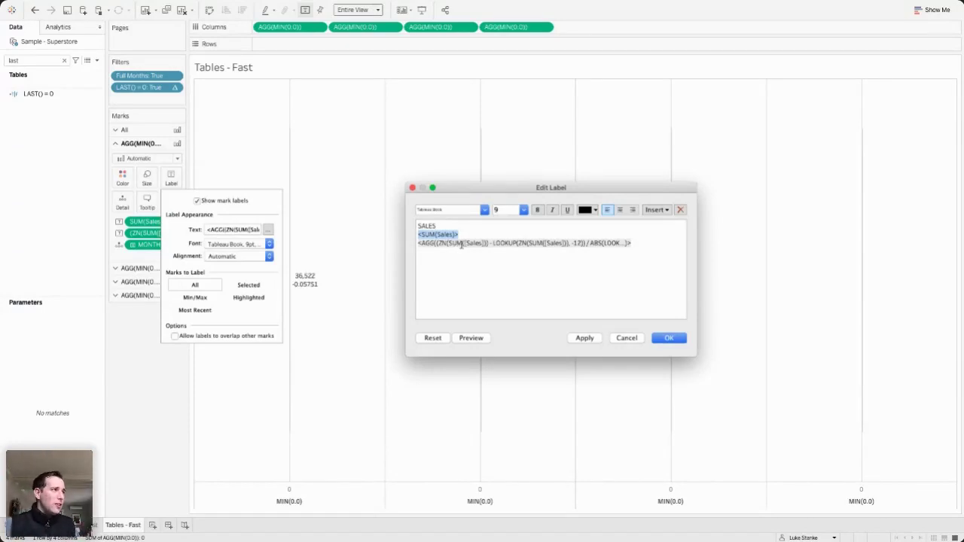
{"action": "left_click", "coordinate": [496, 211]}
{"action": "type", "text": "24"}
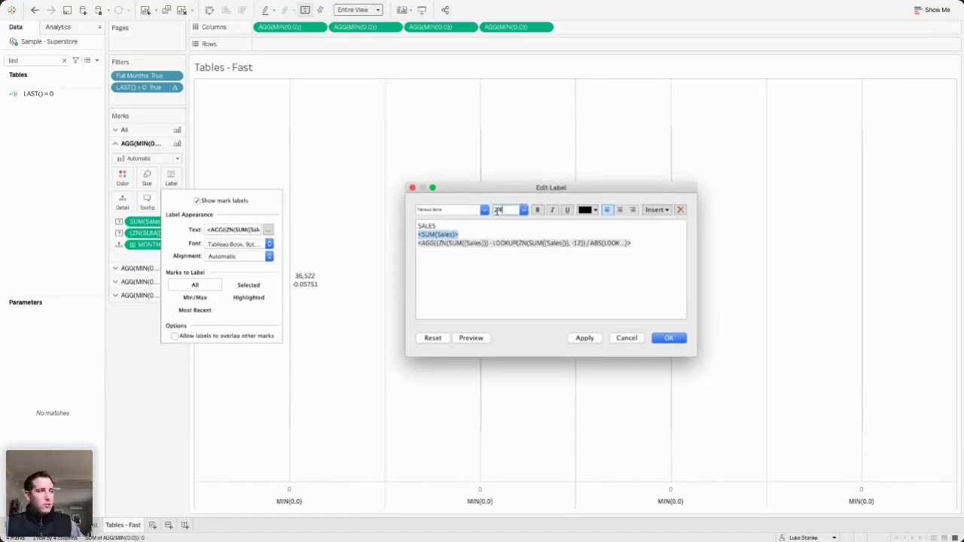
{"action": "key", "text": "Return"}
{"action": "left_click", "coordinate": [450, 210]}
{"action": "key", "text": "Down"}
{"action": "key", "text": "Return"}
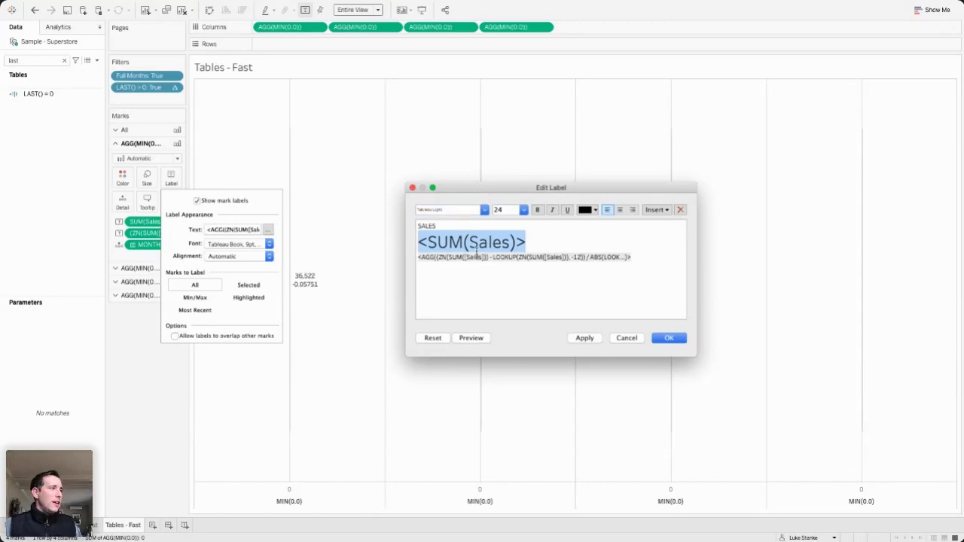
- Color the percent difference line of the Sales label gray and apply the label edits
{"action": "triple_click", "coordinate": [497, 240]}
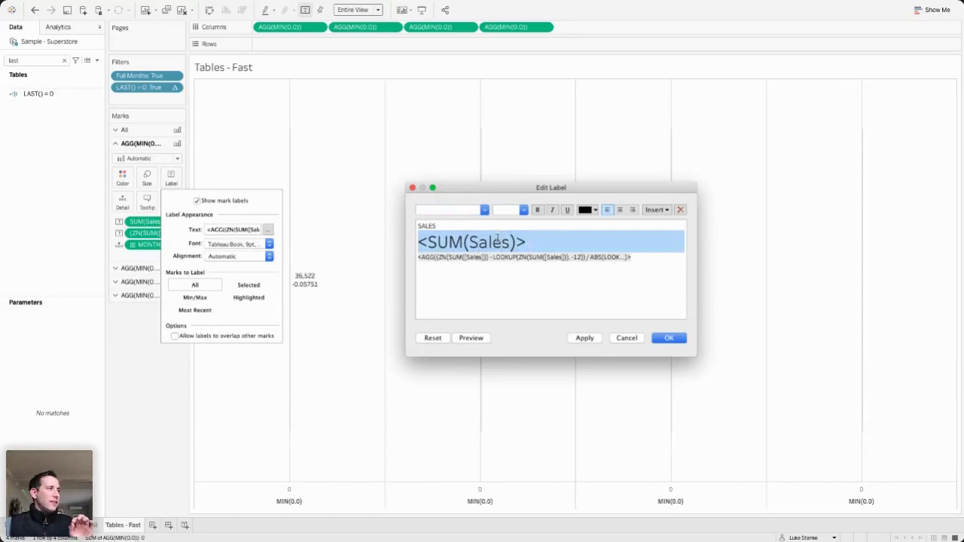
{"action": "key", "text": "shift+Left"}
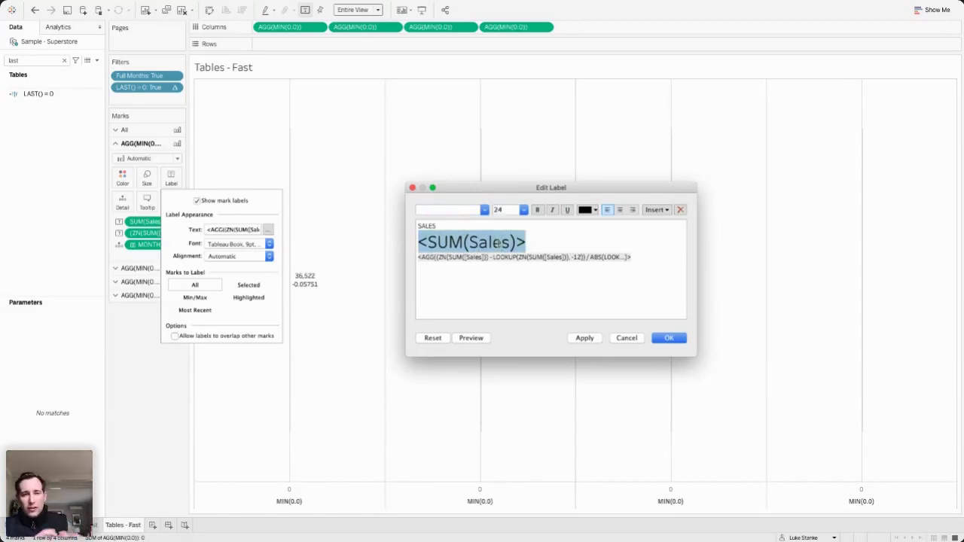
{"action": "triple_click", "coordinate": [509, 257]}
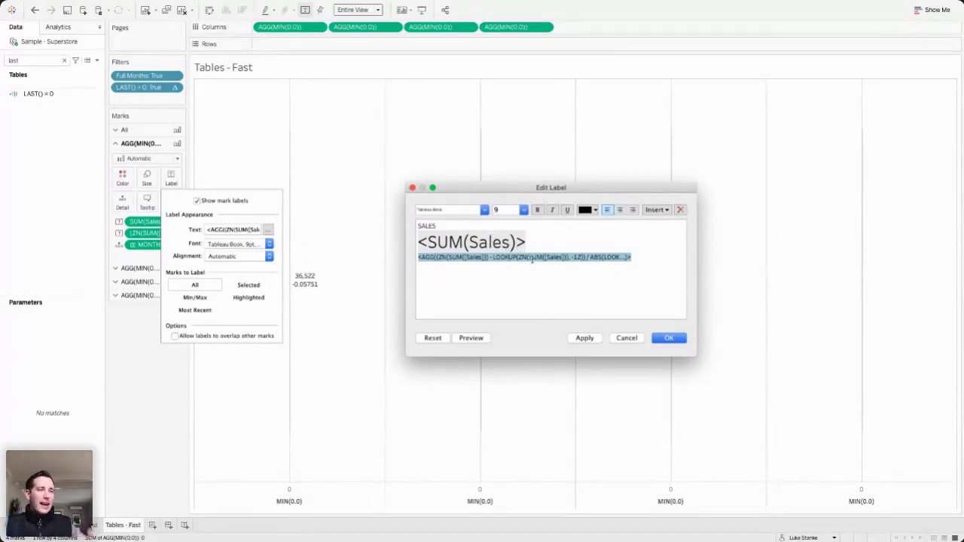
{"action": "left_click", "coordinate": [588, 214]}
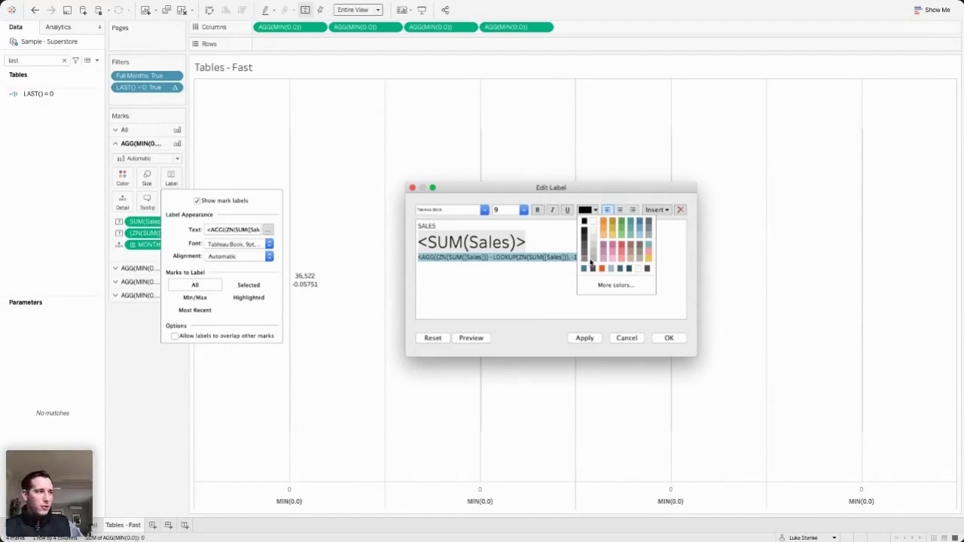
{"action": "left_click", "coordinate": [587, 258]}
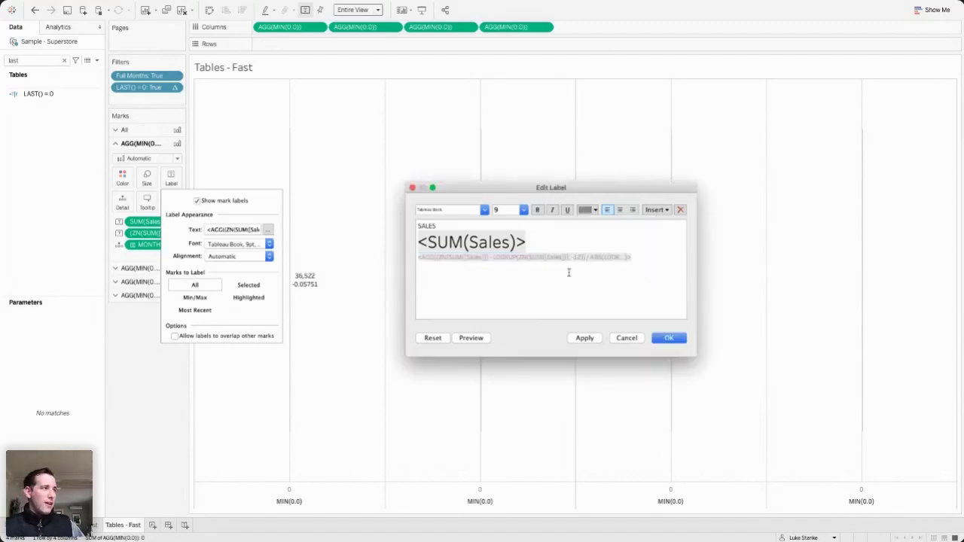
{"action": "left_click", "coordinate": [669, 339]}
{"action": "left_click", "coordinate": [493, 325]}
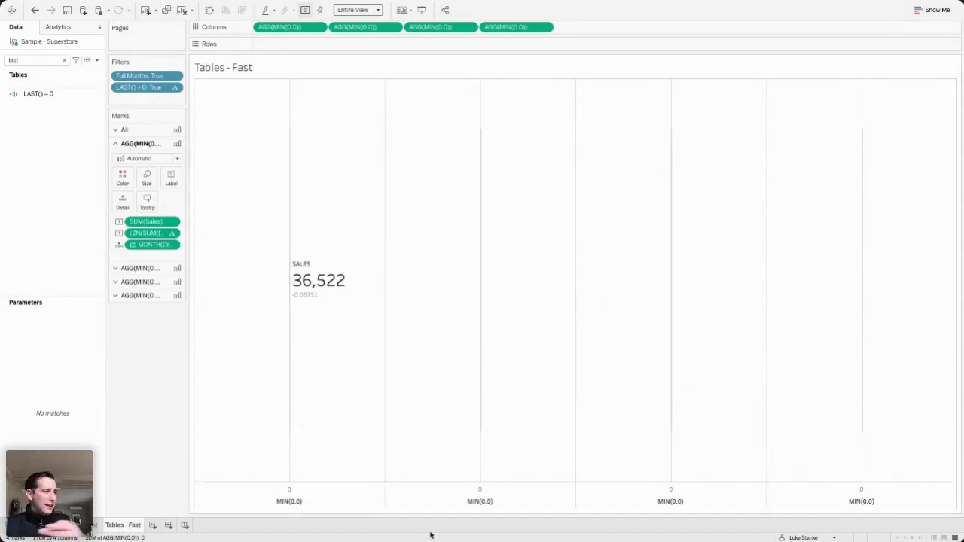
- Fix the first MIN(0.0) column's axis range from -.1 to 1
{"action": "right_click", "coordinate": [367, 489]}
{"action": "left_click", "coordinate": [376, 397]}
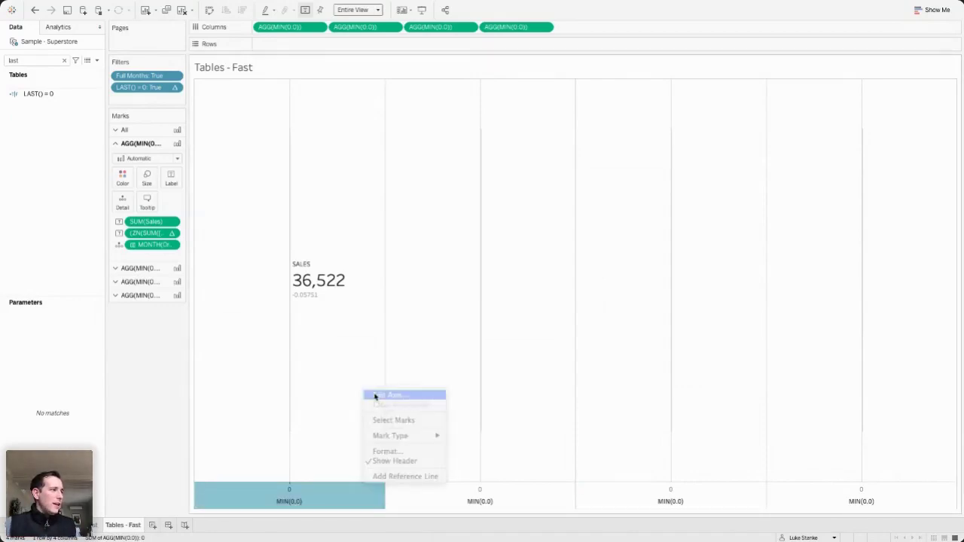
{"action": "left_click", "coordinate": [387, 207]}
{"action": "left_click", "coordinate": [391, 244]}
{"action": "key", "text": "BackSpace"}
{"action": "type", "text": "-.1"}
{"action": "key", "text": "Tab"}
{"action": "key", "text": "Tab"}
{"action": "type", "text": "1"}
{"action": "key", "text": "Tab"}
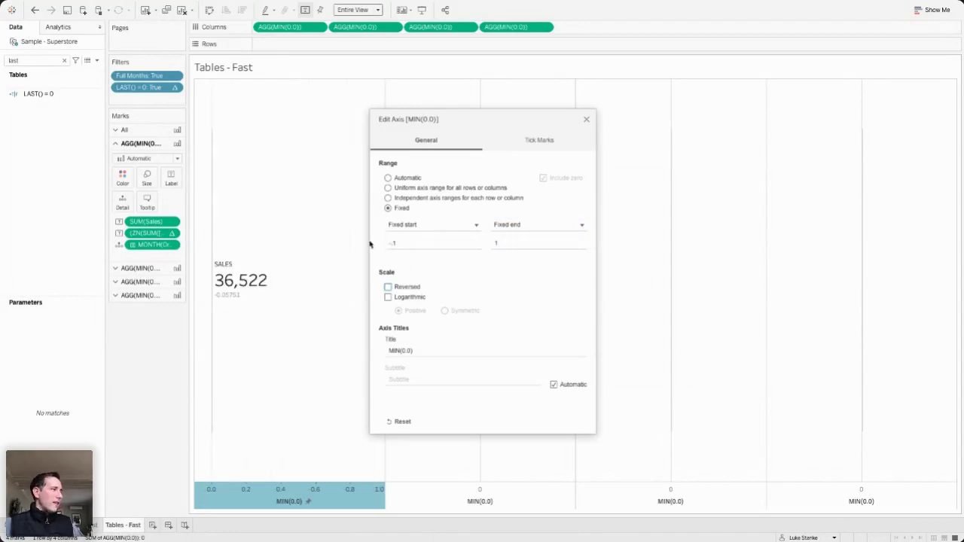
{"action": "left_click", "coordinate": [586, 121]}
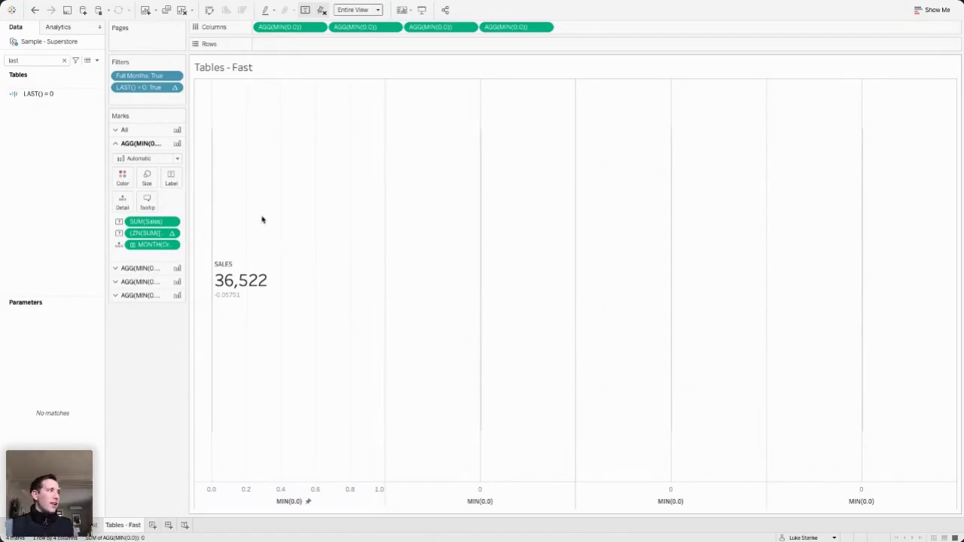
- Set the sheet's row divider and column divider pane borders to None
{"action": "right_click", "coordinate": [332, 184]}
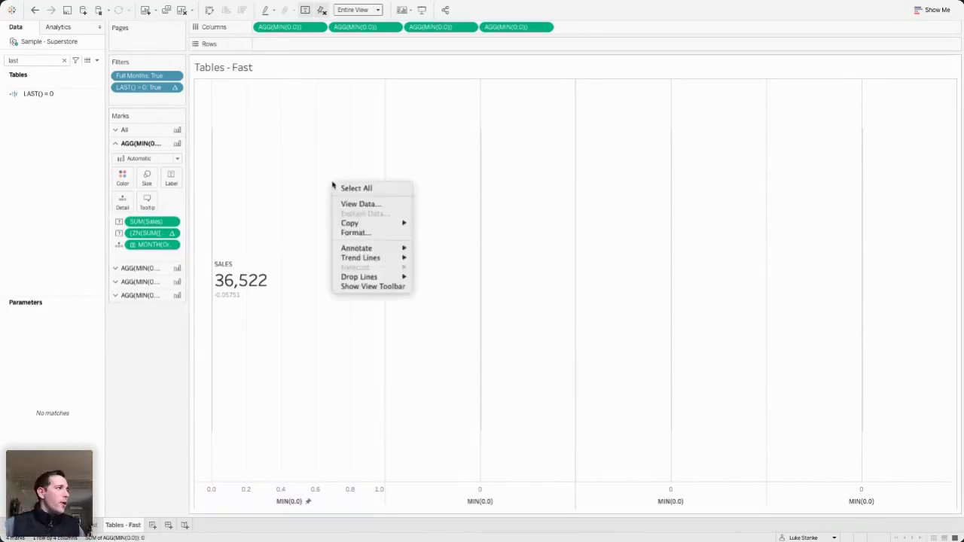
{"action": "left_click", "coordinate": [355, 234]}
{"action": "left_click", "coordinate": [61, 44]}
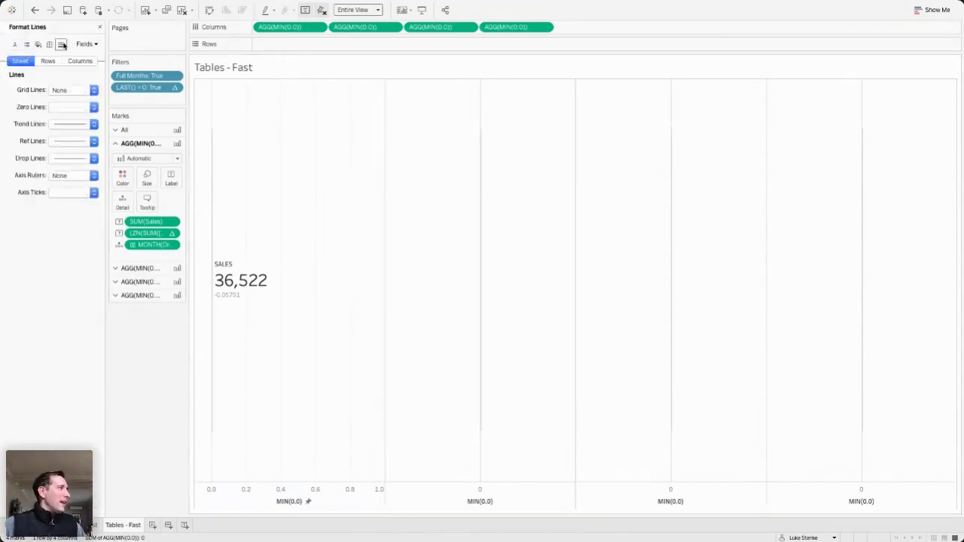
{"action": "left_click", "coordinate": [49, 43]}
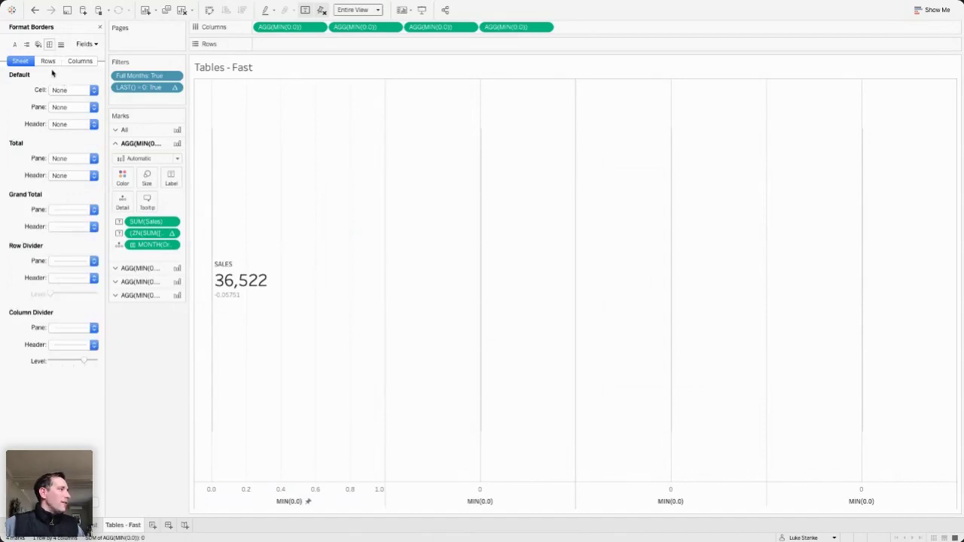
{"action": "left_click", "coordinate": [58, 261]}
{"action": "left_click", "coordinate": [60, 275]}
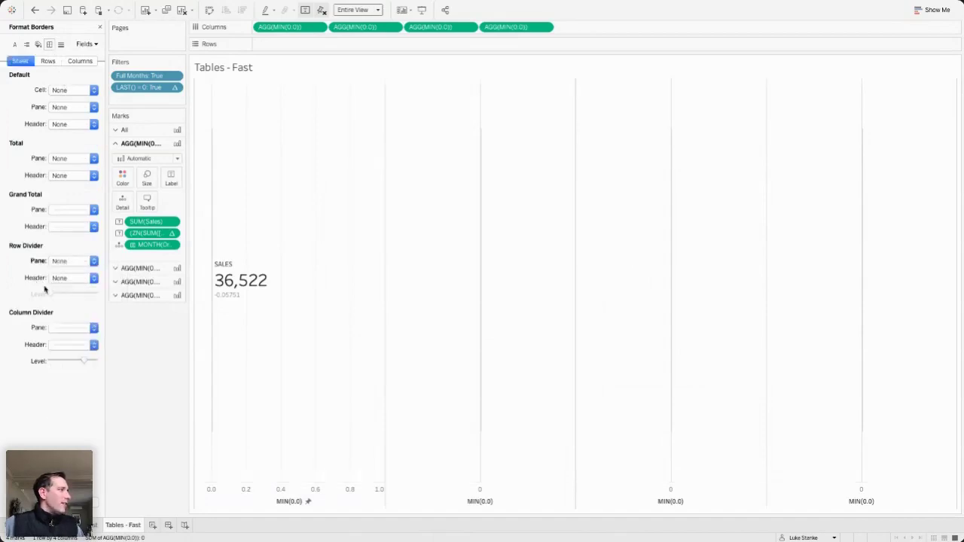
{"action": "left_click", "coordinate": [63, 329]}
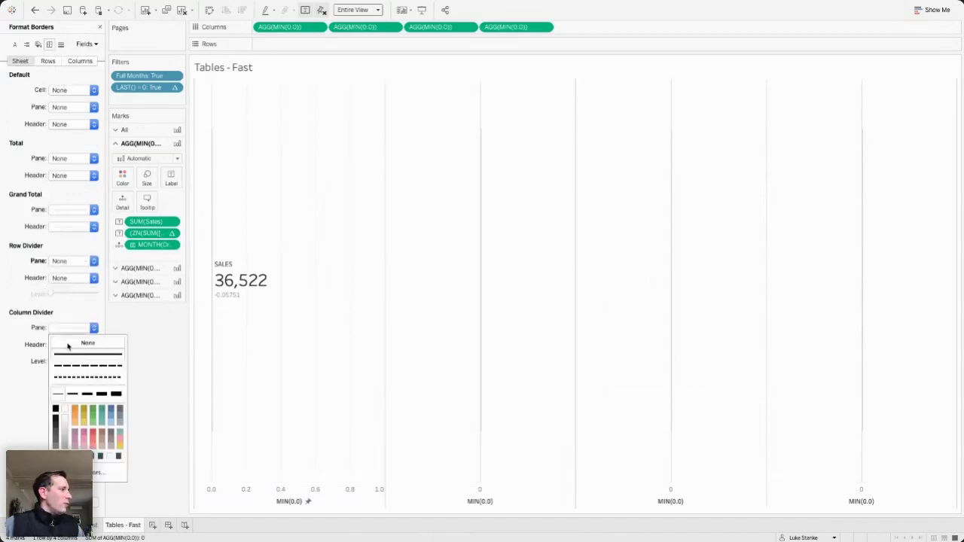
- Set the sheet's zero lines and axis rulers to None, and remove the grid lines for the sheet and its columns
{"action": "left_click", "coordinate": [64, 45]}
{"action": "left_click", "coordinate": [61, 43]}
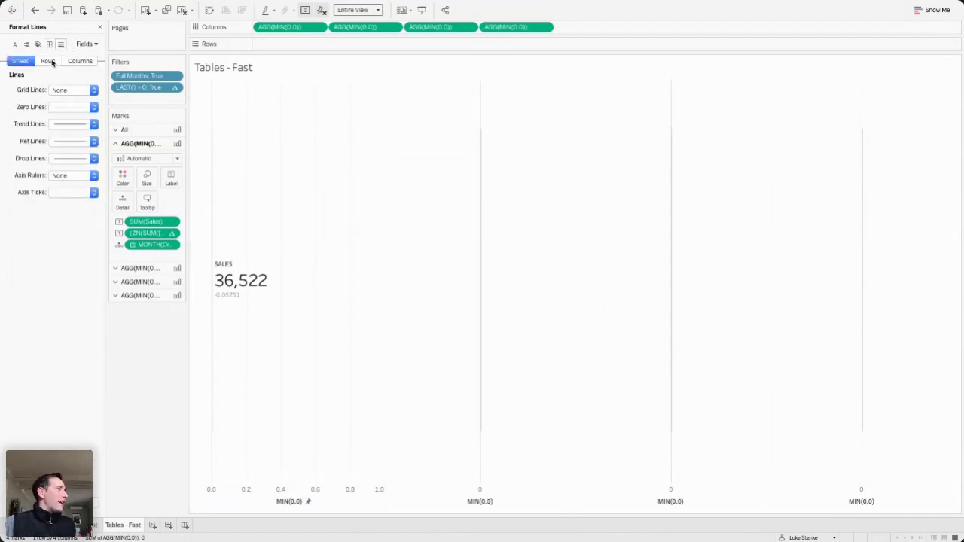
{"action": "left_click", "coordinate": [69, 110]}
{"action": "left_click", "coordinate": [64, 123]}
{"action": "left_click", "coordinate": [59, 175]}
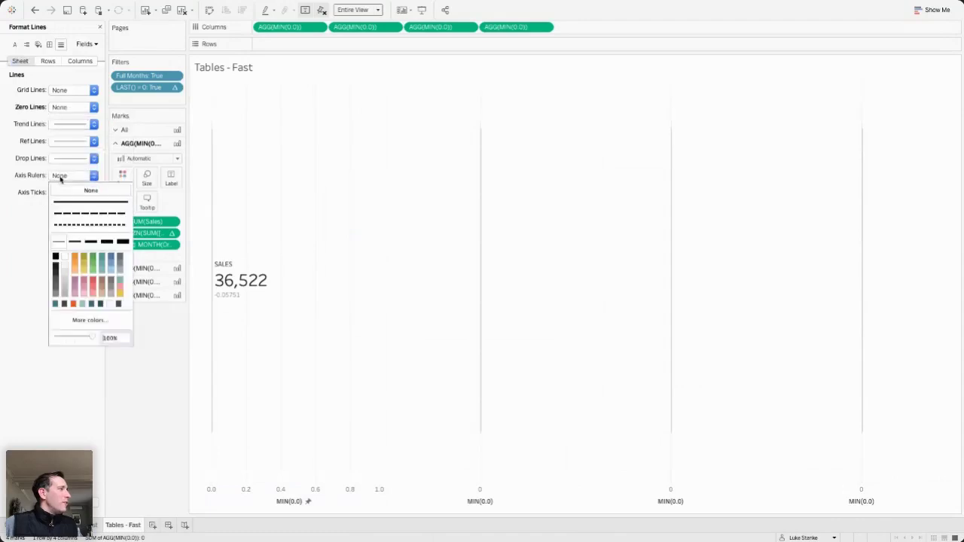
{"action": "left_click", "coordinate": [60, 90]}
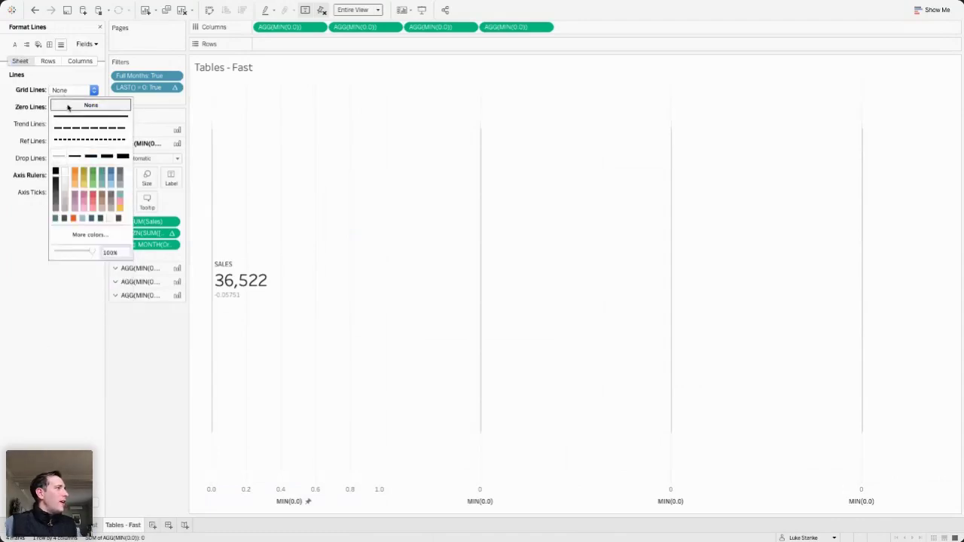
{"action": "left_click", "coordinate": [77, 63]}
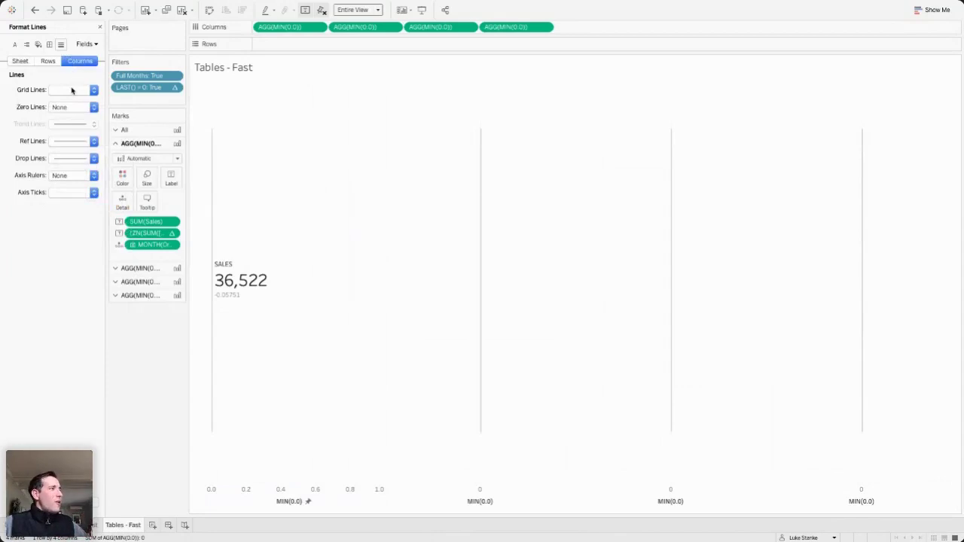
{"action": "left_click", "coordinate": [69, 90]}
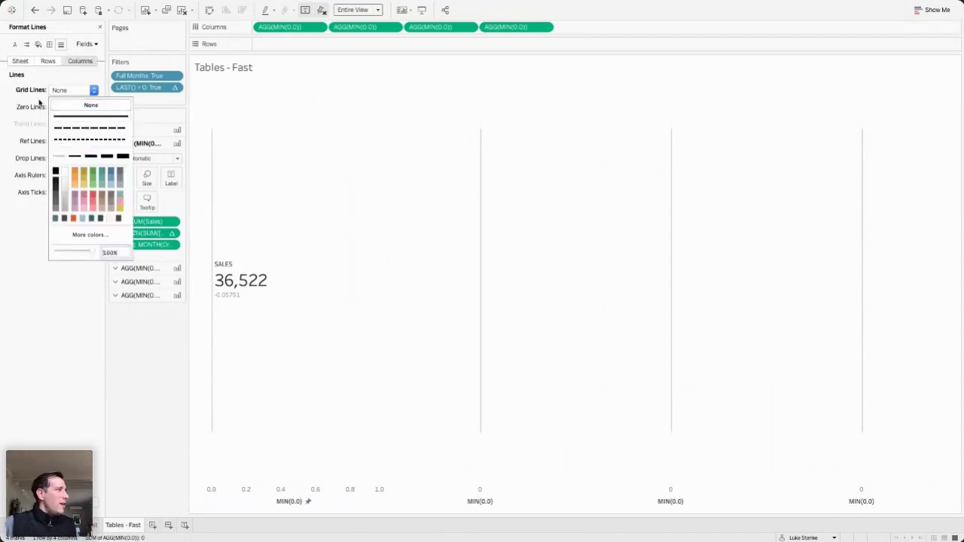
{"action": "left_click", "coordinate": [38, 104]}
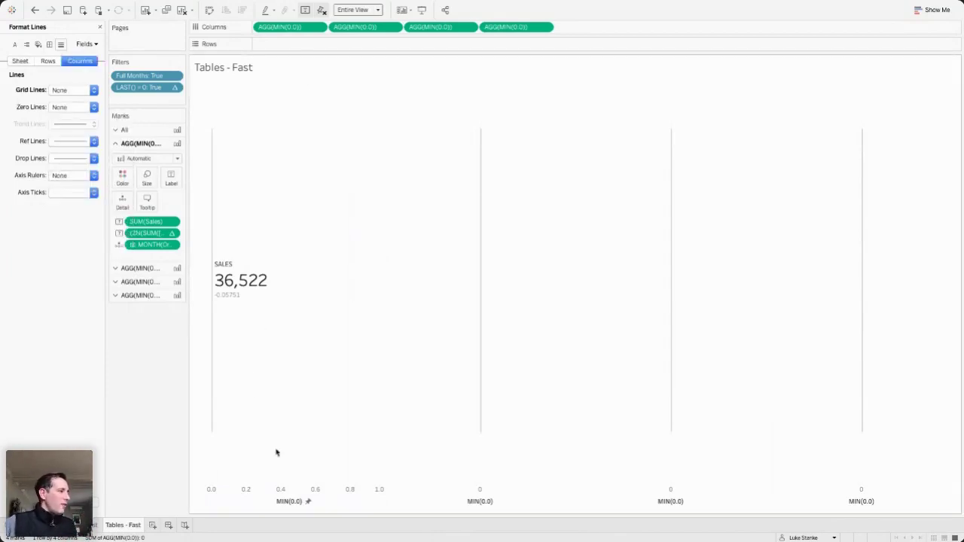
- Try to hide the axis header of the first MIN(0.0) column
{"action": "right_click", "coordinate": [261, 494]}
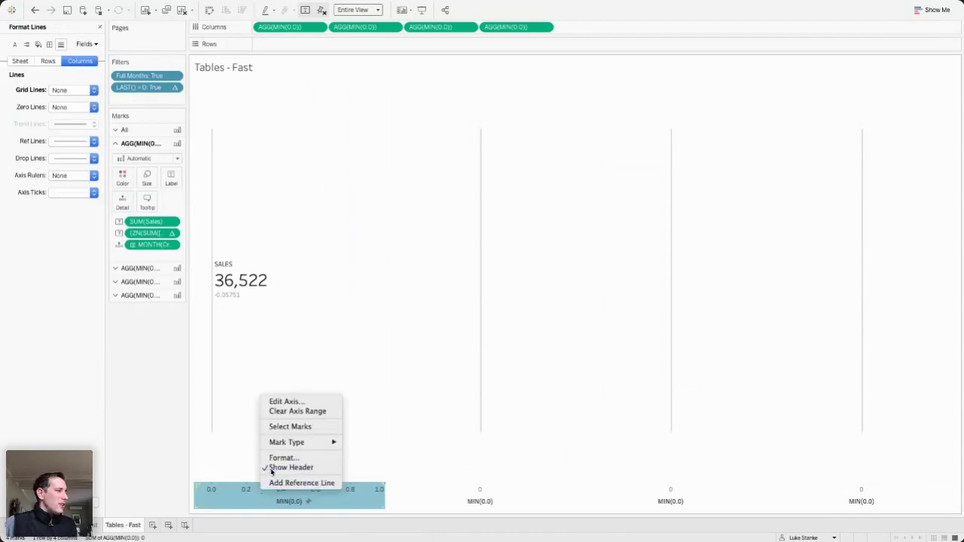
{"action": "left_click", "coordinate": [273, 467]}
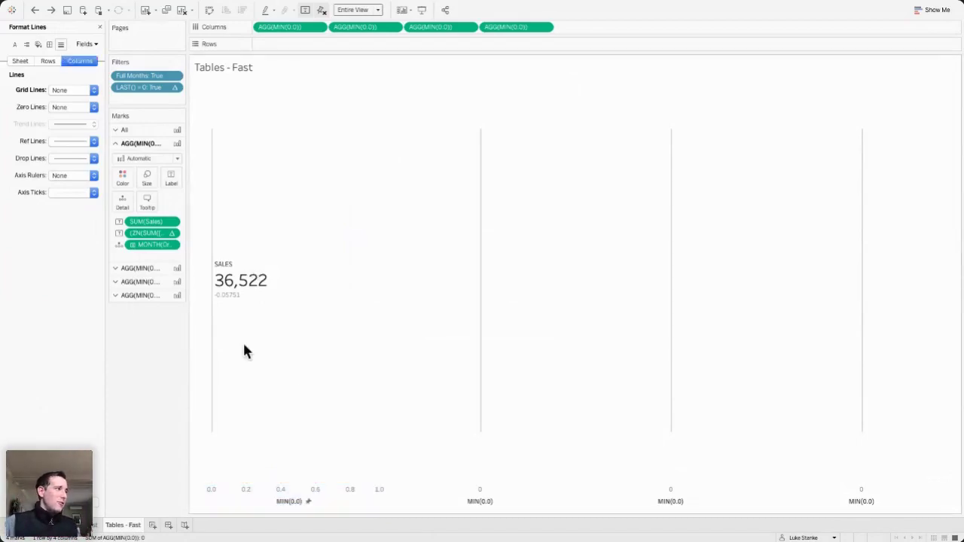
- Close the line formatting, show the marks of the second MIN(0.0) column, and search the fields for "Pr"
{"action": "left_click", "coordinate": [99, 27]}
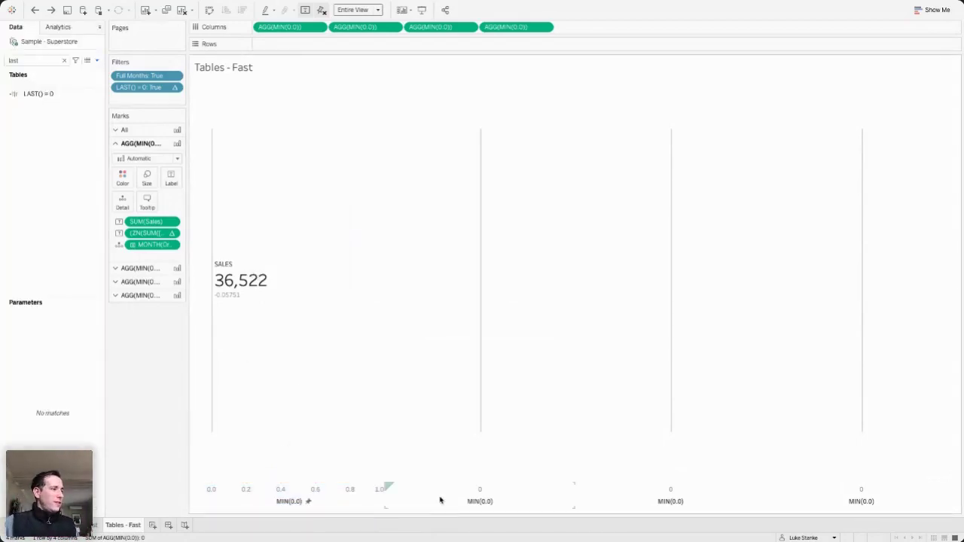
{"action": "left_click", "coordinate": [345, 30]}
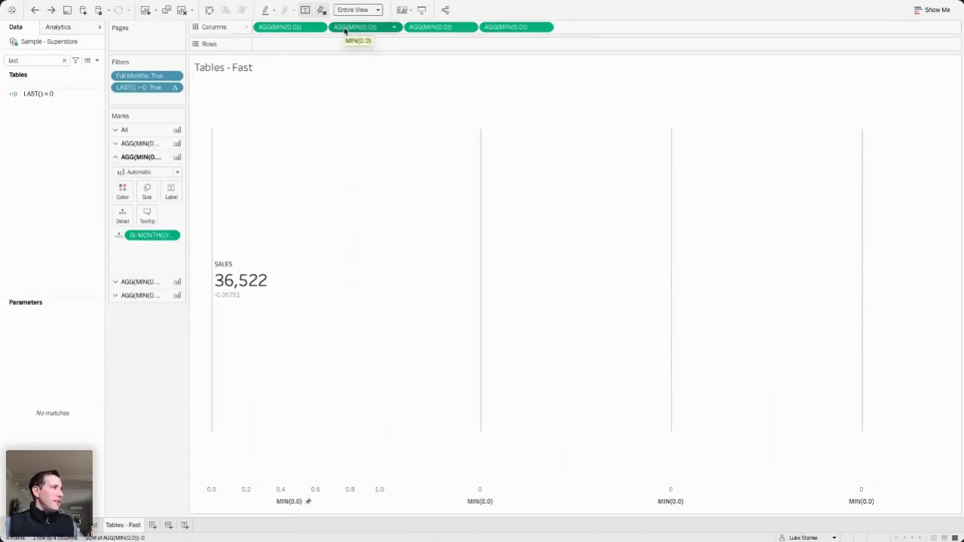
{"action": "left_click", "coordinate": [37, 60]}
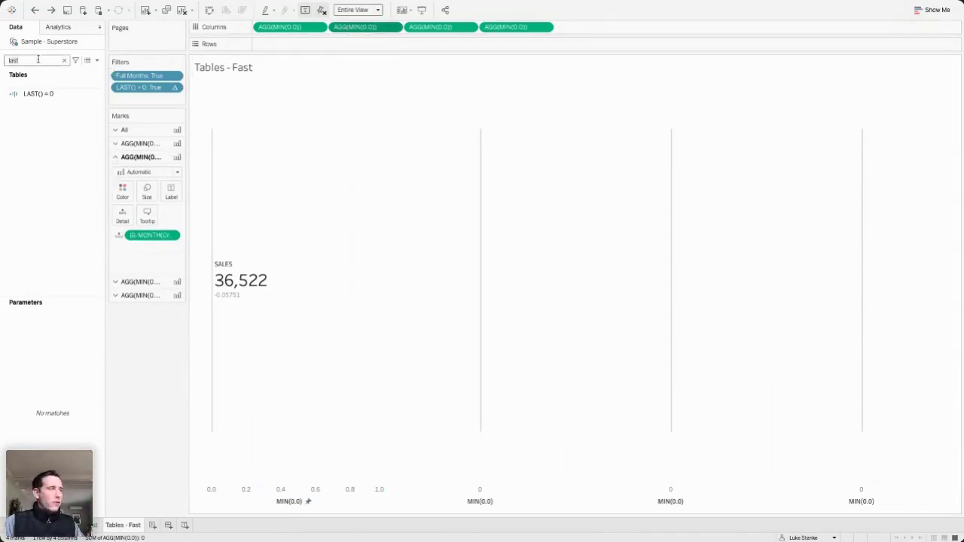
{"action": "type", "text": "Pro"}
{"action": "key", "text": "BackSpace"}
{"action": "key", "text": "BackSpace"}
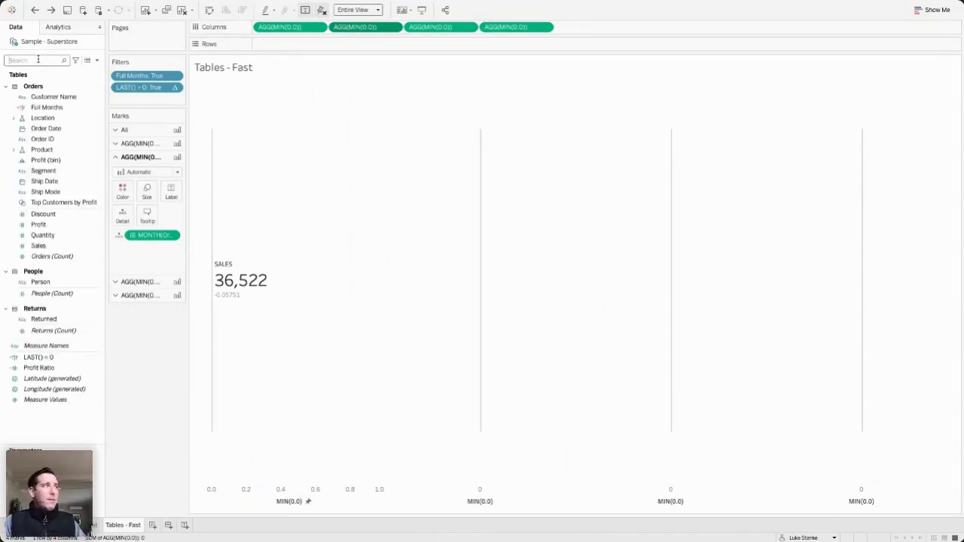
{"action": "type", "text": "Pr"}
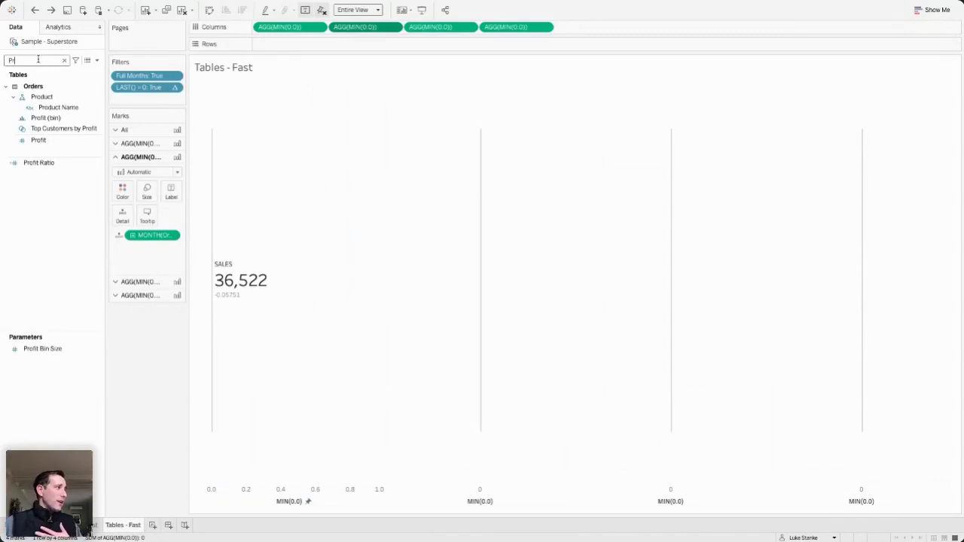
- Open the Profit Ratio calculated field for editing
{"action": "left_click", "coordinate": [28, 164]}
{"action": "right_click", "coordinate": [28, 165]}
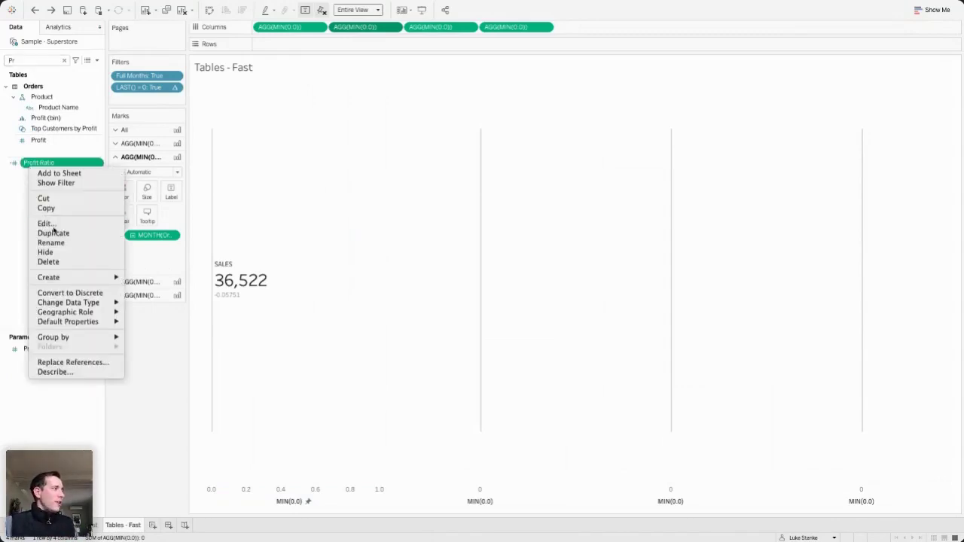
{"action": "left_click", "coordinate": [46, 225]}
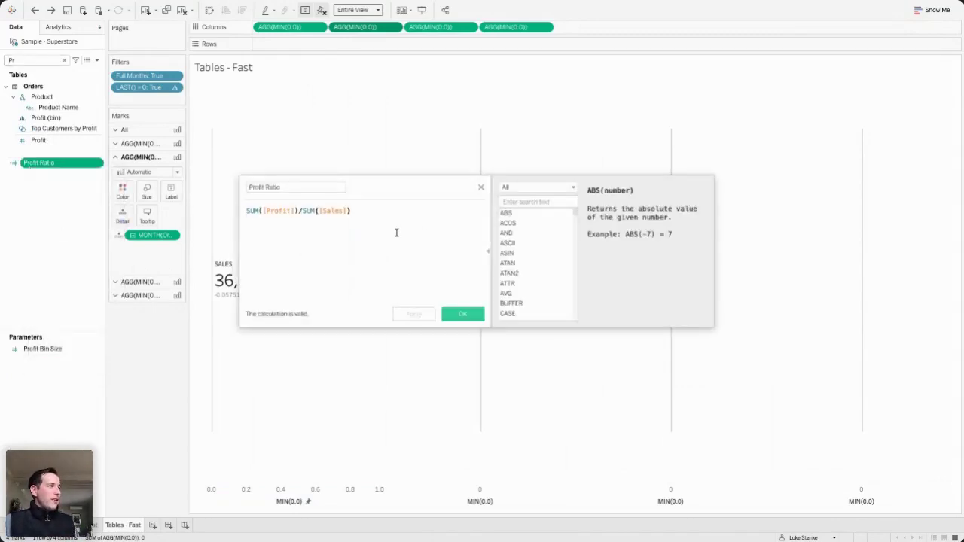
- Close the Profit Ratio calculation and add Profit Ratio to the label of the second MIN(0.0) column
{"action": "left_click", "coordinate": [481, 187]}
{"action": "mouse_move", "coordinate": [251, 280]}
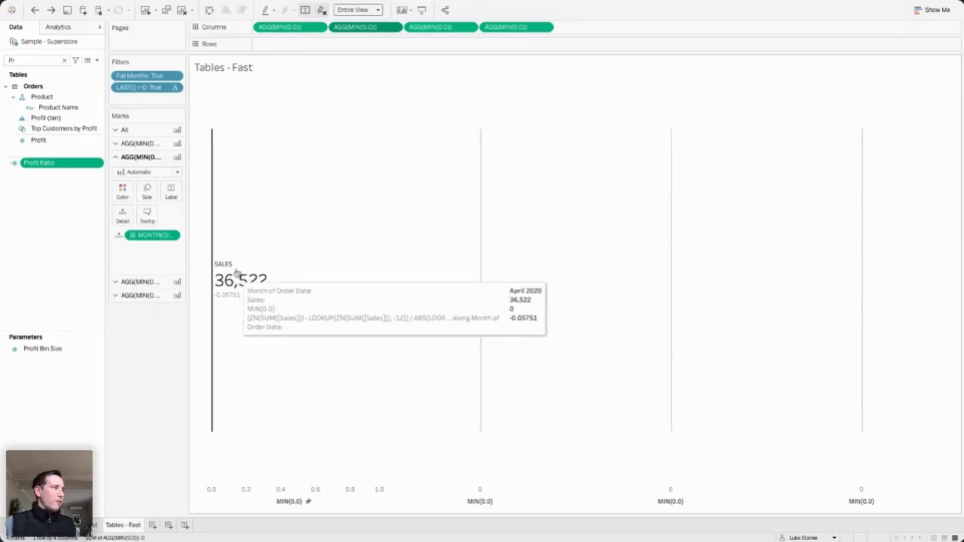
{"action": "left_click", "coordinate": [130, 149]}
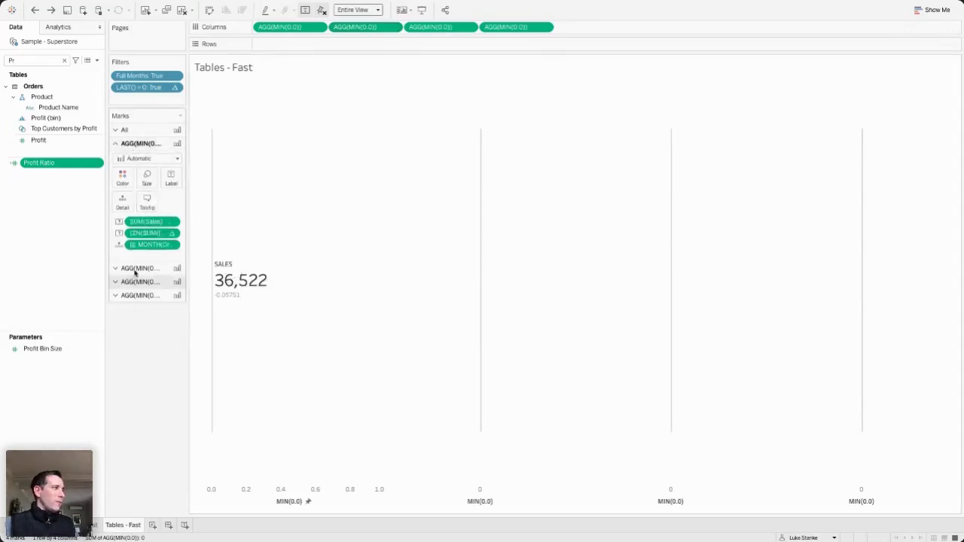
{"action": "left_click", "coordinate": [130, 269]}
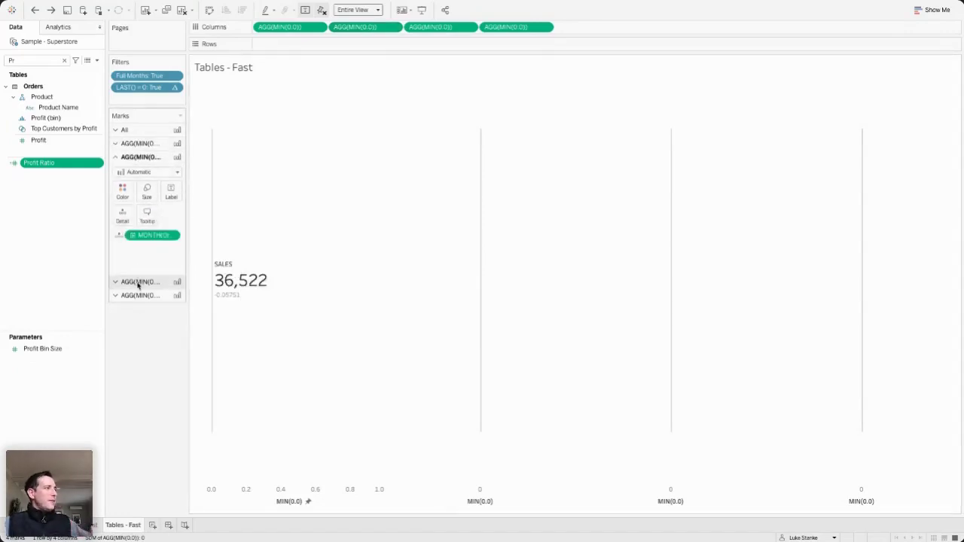
{"action": "left_click_drag", "start_coordinate": [57, 164], "coordinate": [174, 196]}
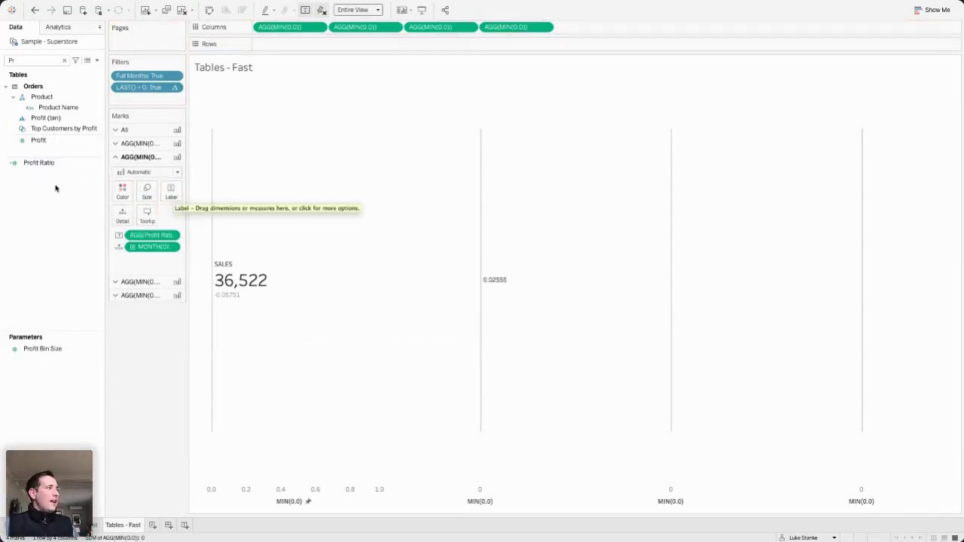
- Add Profit Ratio again as detail on the second MIN(0.0) column, as a Percent Difference computed along the specific dimension Month of Order Date
{"action": "left_click_drag", "start_coordinate": [45, 166], "coordinate": [145, 260]}
{"action": "right_click", "coordinate": [145, 259]}
{"action": "mouse_move", "coordinate": [226, 369]}
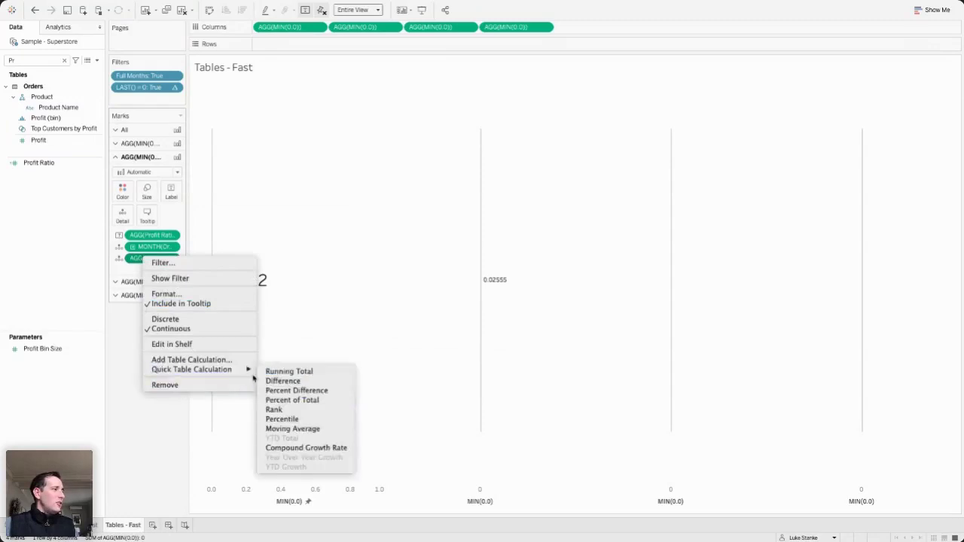
{"action": "left_click", "coordinate": [297, 390]}
{"action": "left_click", "coordinate": [173, 259]}
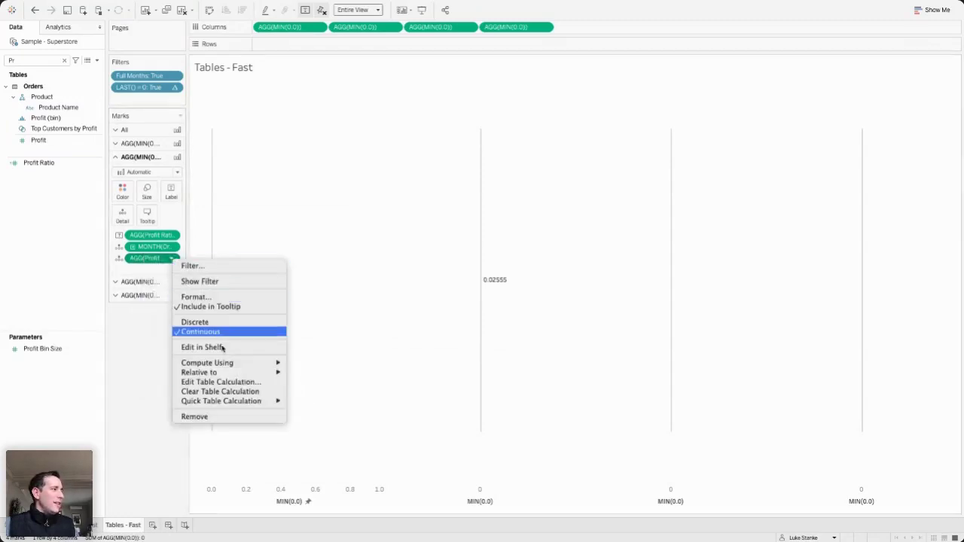
{"action": "left_click", "coordinate": [240, 383]}
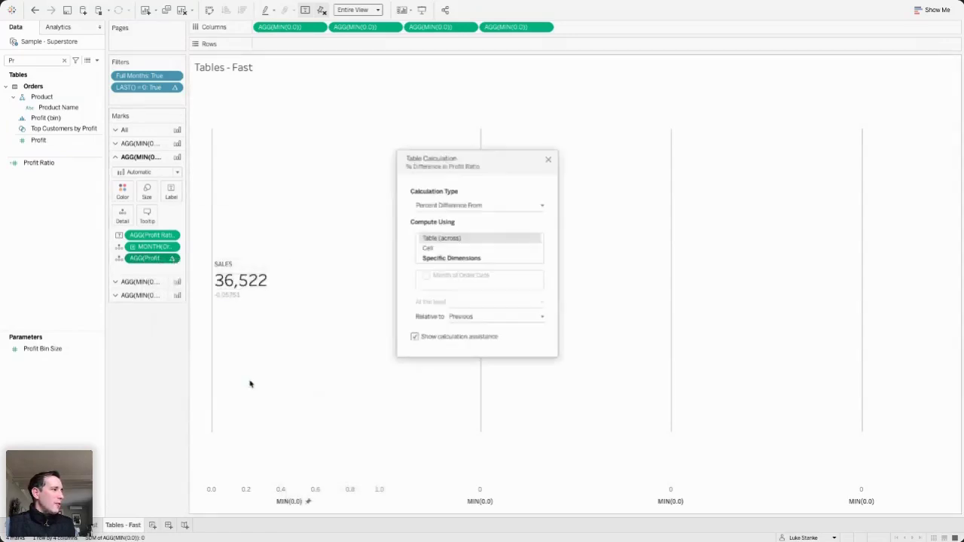
{"action": "left_click", "coordinate": [451, 258]}
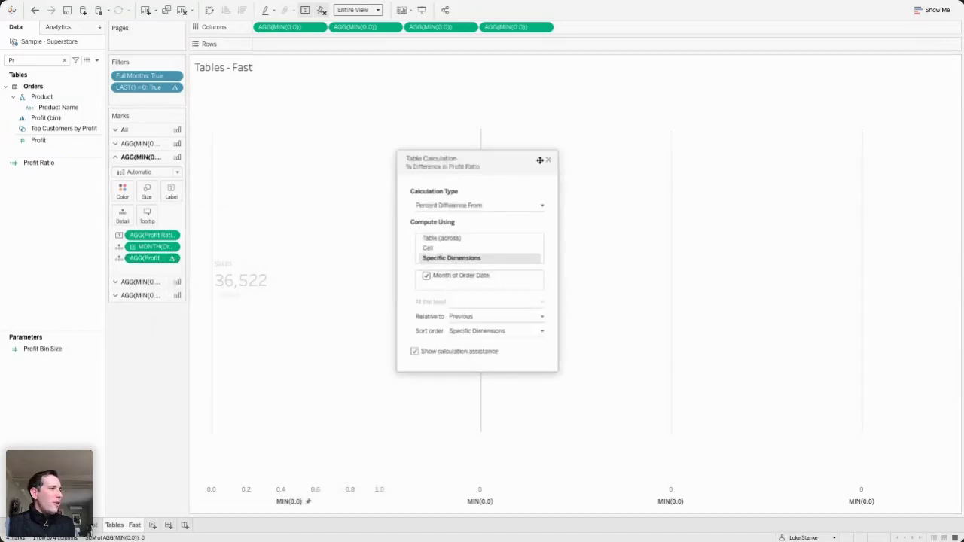
{"action": "left_click", "coordinate": [548, 161]}
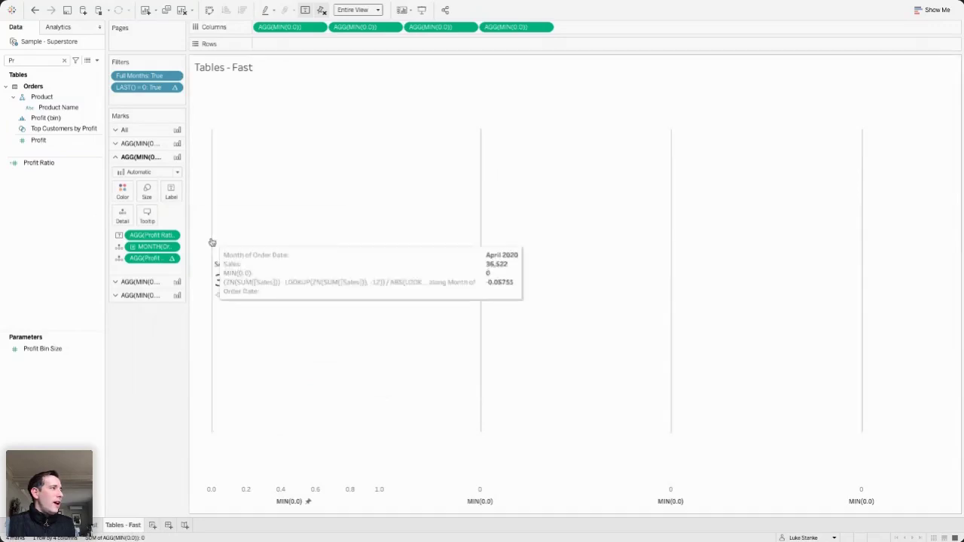
- Edit the Profit Ratio percent difference formula so both LOOKUP offsets compare with 12 months earlier (-12)
{"action": "left_click", "coordinate": [172, 258]}
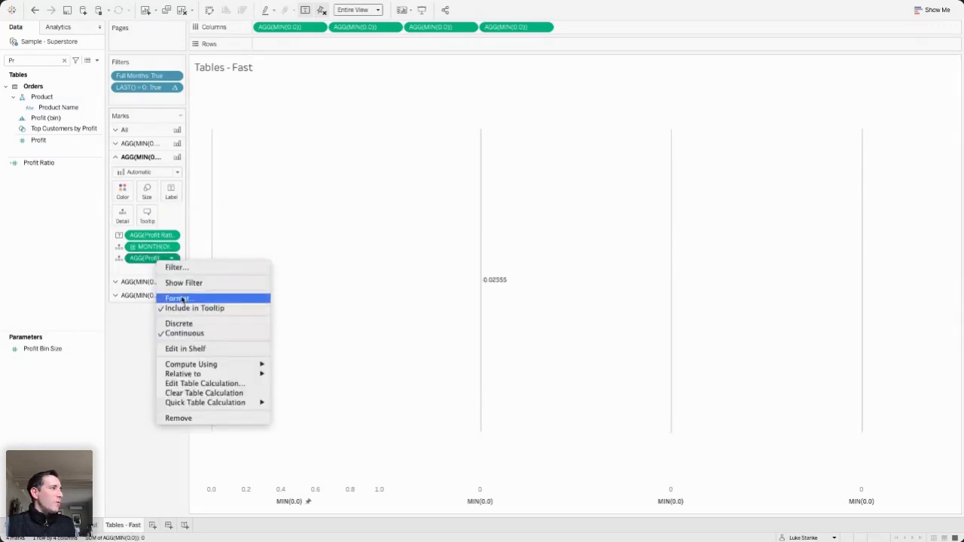
{"action": "left_click", "coordinate": [148, 259]}
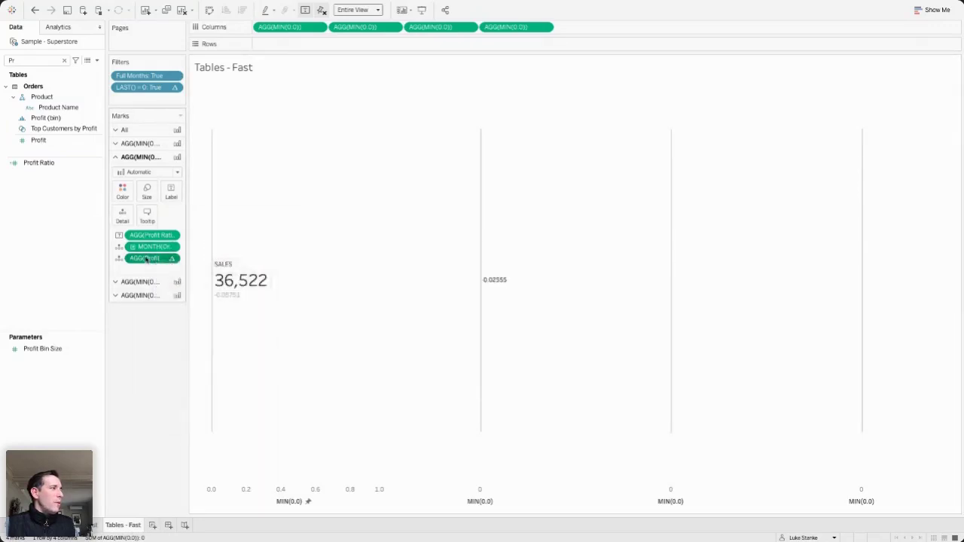
{"action": "double_click", "coordinate": [147, 258]}
{"action": "key", "text": "Left"}
{"action": "key", "text": "Left"}
{"action": "key", "text": "Left"}
{"action": "key", "text": "Left"}
{"action": "key", "text": "Left"}
{"action": "key", "text": "Left"}
{"action": "key", "text": "Left"}
{"action": "key", "text": "Left"}
{"action": "key", "text": "Left"}
{"action": "key", "text": "Left"}
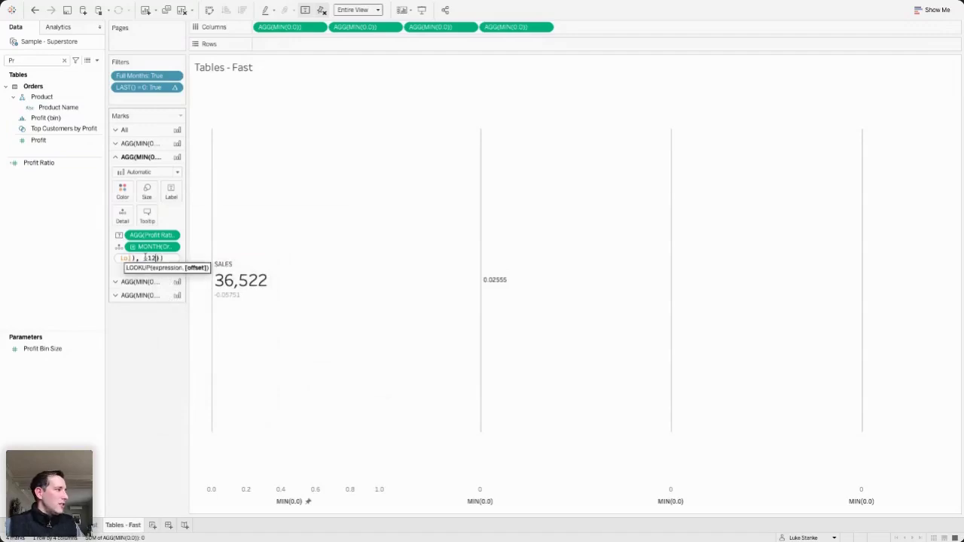
{"action": "key", "text": "Right"}
{"action": "key", "text": "Right"}
{"action": "key", "text": "Right"}
{"action": "key", "text": "Right"}
{"action": "key", "text": "Right"}
{"action": "key", "text": "Right"}
{"action": "key", "text": "Right"}
{"action": "key", "text": "Right"}
{"action": "key", "text": "Right"}
{"action": "key", "text": "Right"}
{"action": "key", "text": "Right"}
{"action": "key", "text": "Right"}
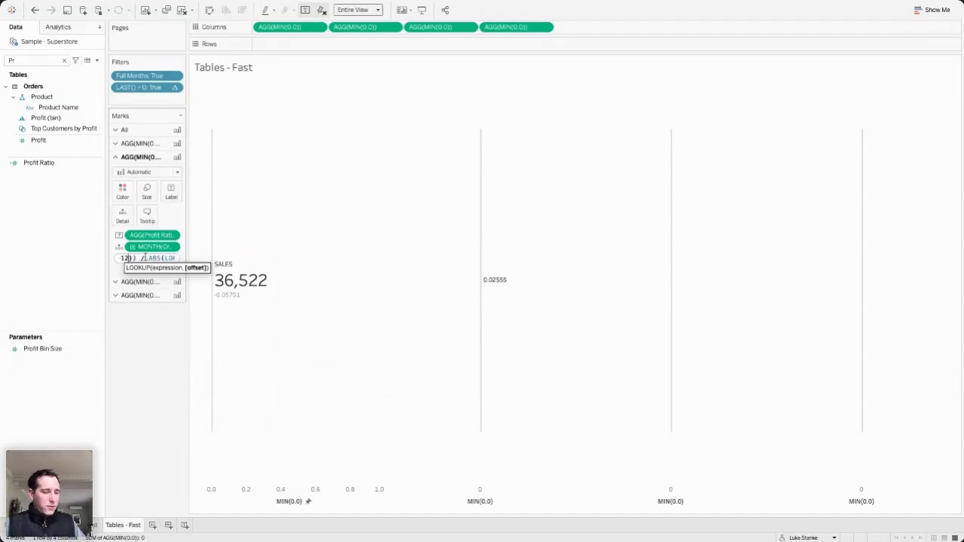
{"action": "key", "text": "Return"}
- Move the 12-month Profit Ratio percent difference onto the label of the second MIN(0.0) column
{"action": "left_click_drag", "start_coordinate": [146, 258], "coordinate": [172, 194]}
{"action": "mouse_move", "coordinate": [493, 284]}
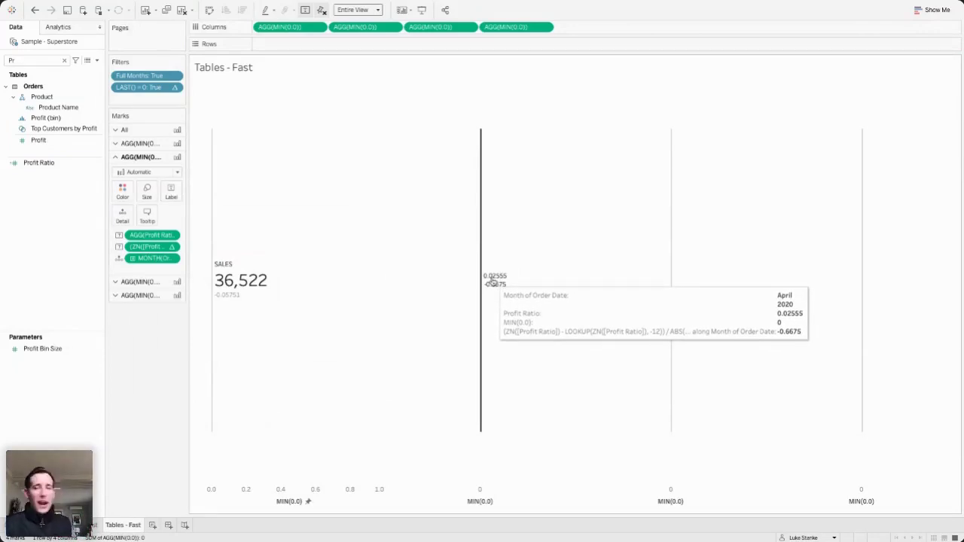
{"action": "mouse_move", "coordinate": [215, 224]}
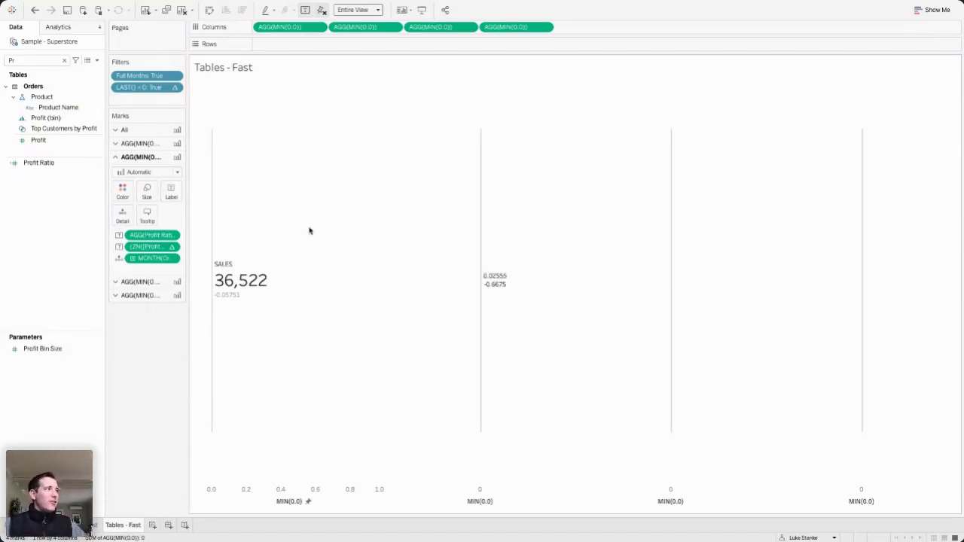
{"action": "mouse_move", "coordinate": [864, 326]}
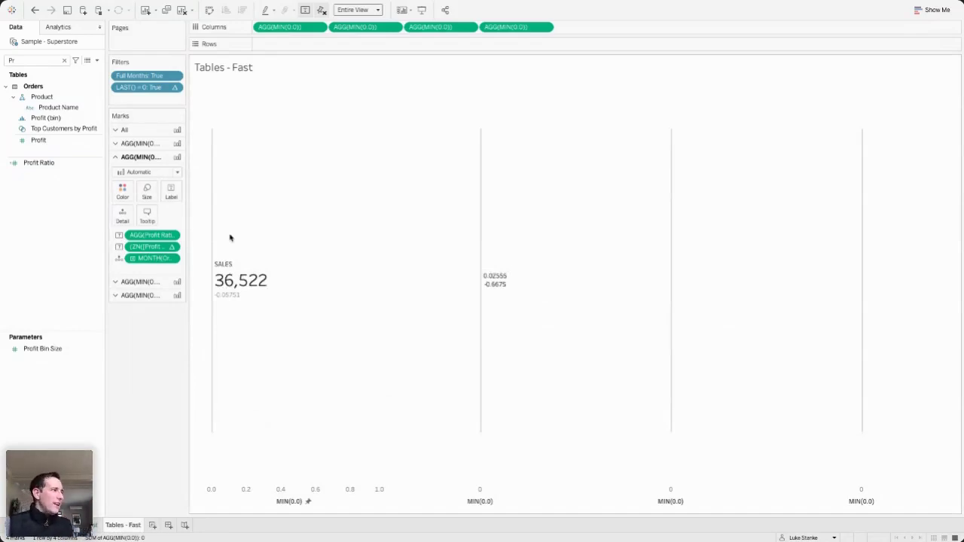
{"action": "mouse_move", "coordinate": [227, 299]}
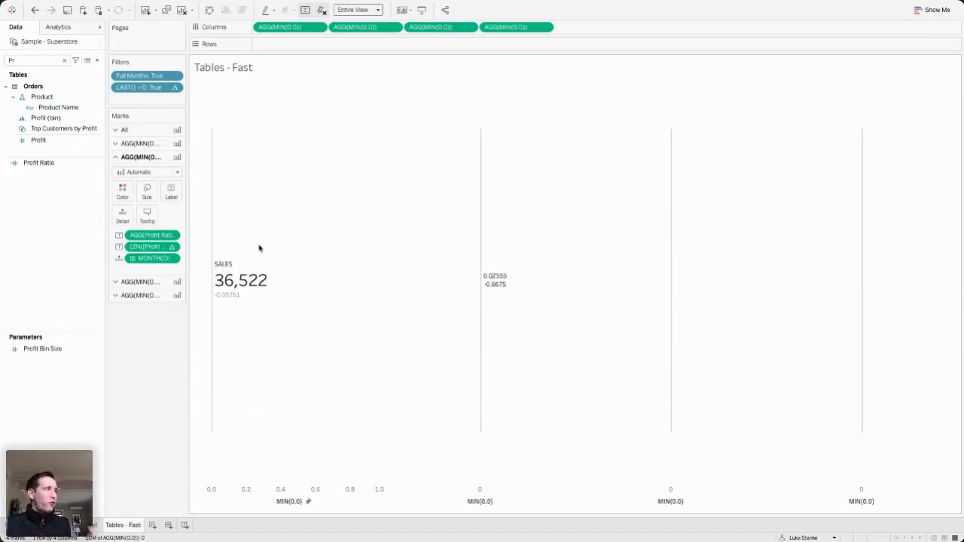
- Format the Profit Ratio percent difference as a percentage with 0 decimal places
{"action": "right_click", "coordinate": [145, 248]}
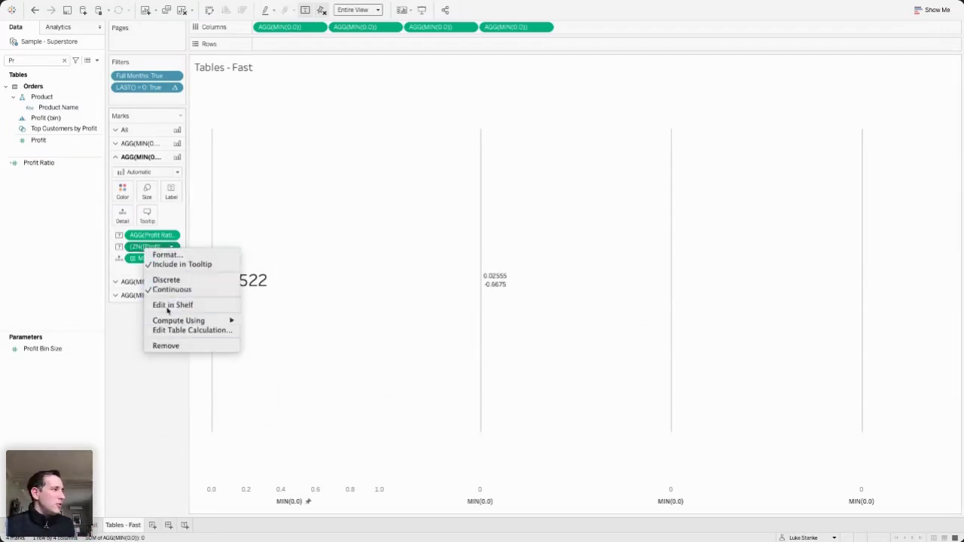
{"action": "left_click", "coordinate": [168, 255]}
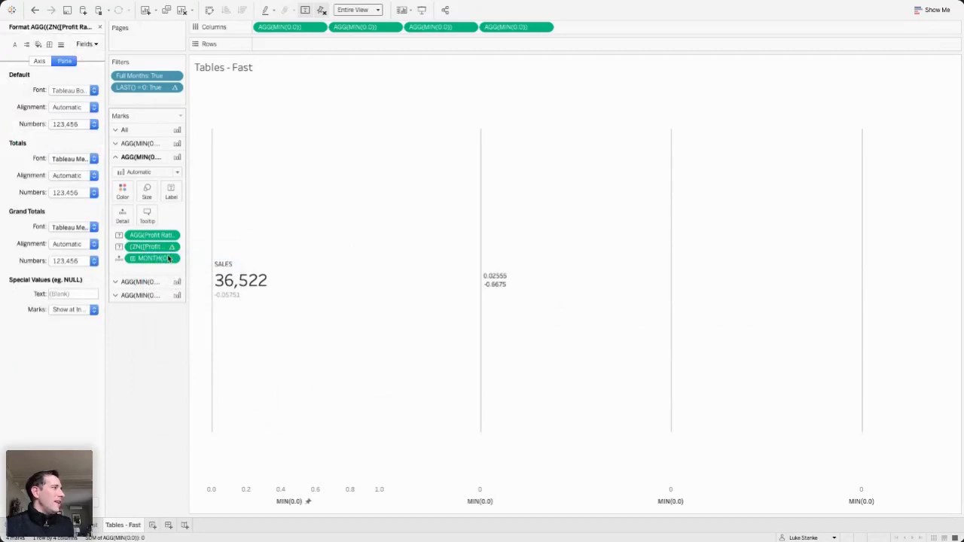
{"action": "left_click", "coordinate": [65, 126]}
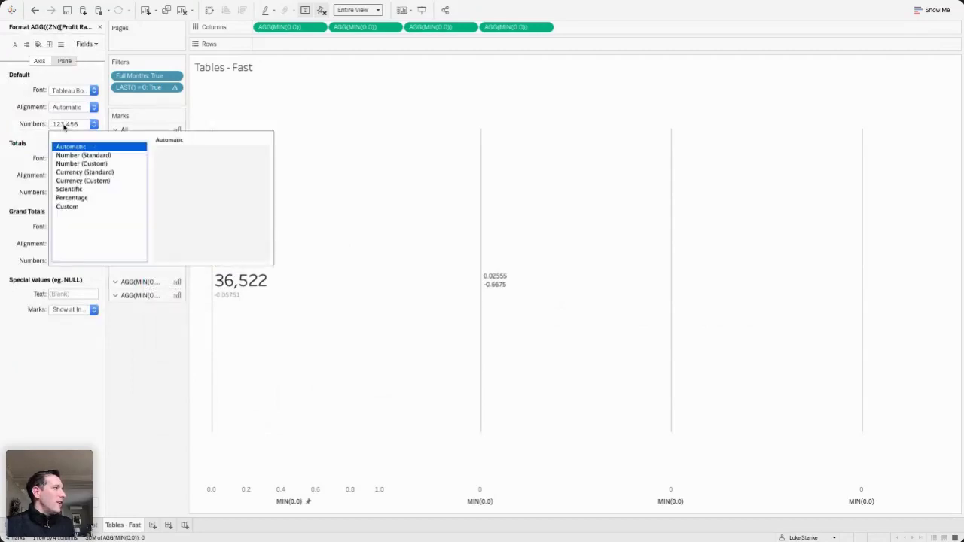
{"action": "left_click", "coordinate": [75, 198]}
{"action": "left_click", "coordinate": [186, 165]}
{"action": "left_click", "coordinate": [186, 165]}
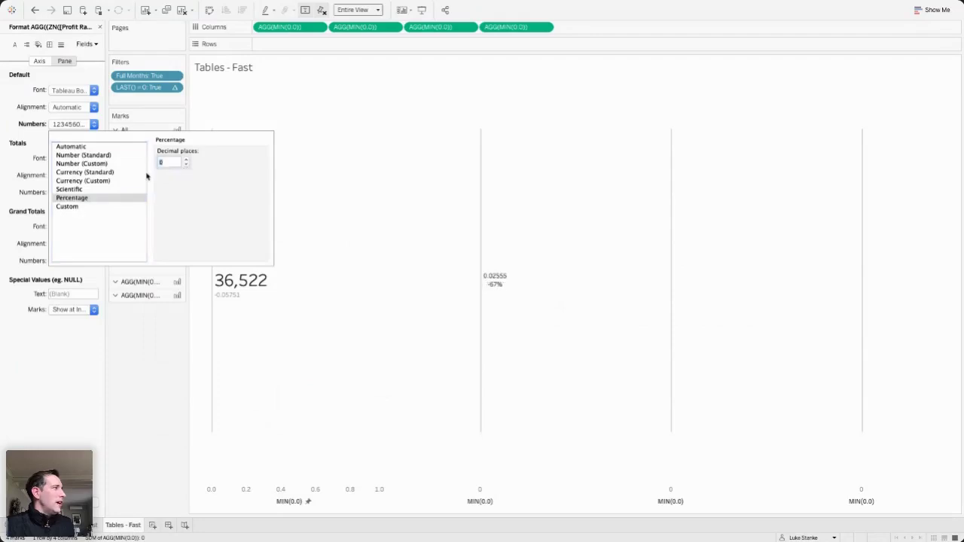
{"action": "left_click", "coordinate": [143, 332]}
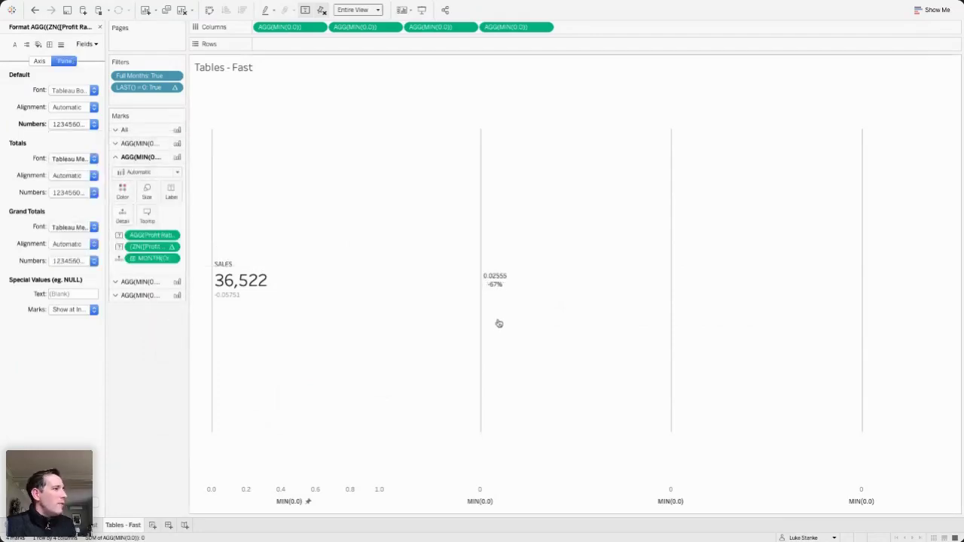
- Format the Sales percent difference in the first MIN(0.0) column as a percentage with 0 decimal places
{"action": "left_click", "coordinate": [134, 143]}
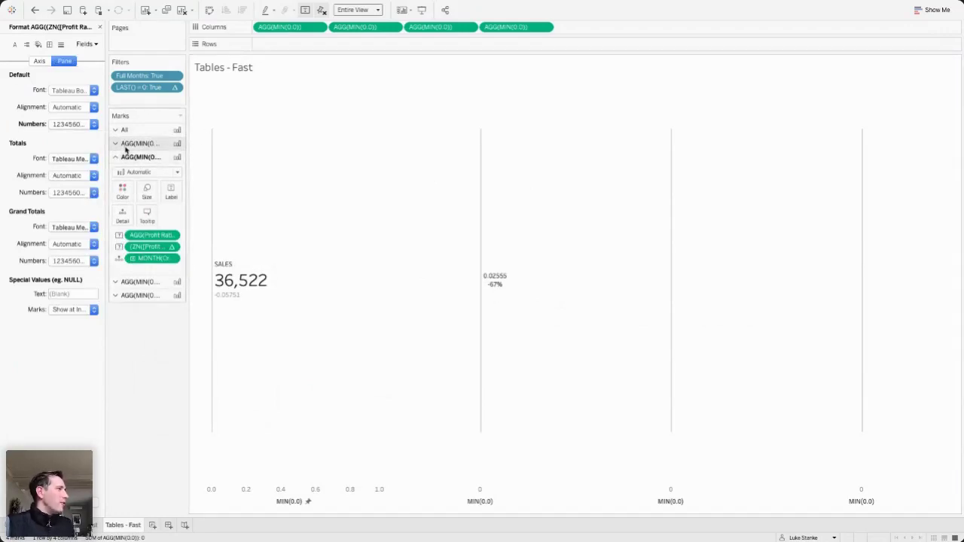
{"action": "right_click", "coordinate": [137, 237]}
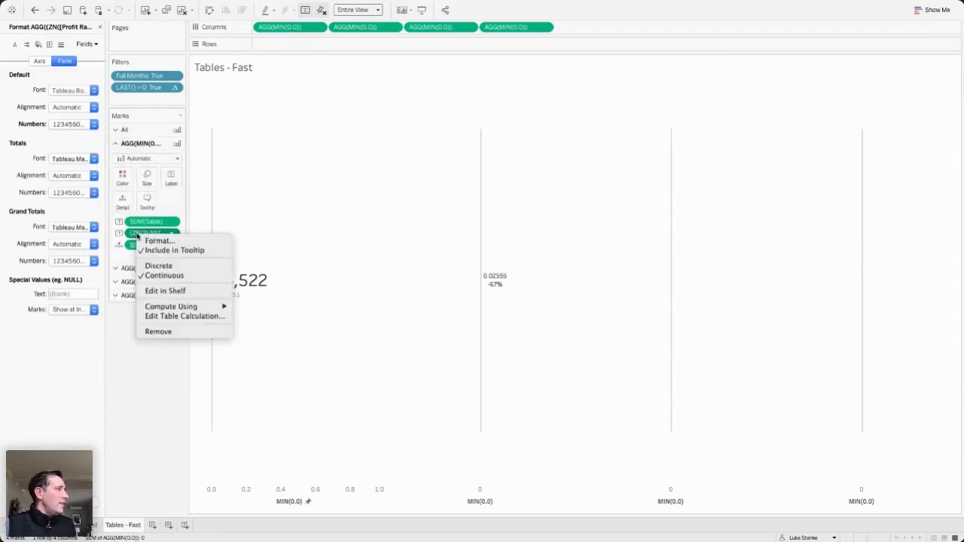
{"action": "left_click", "coordinate": [158, 241]}
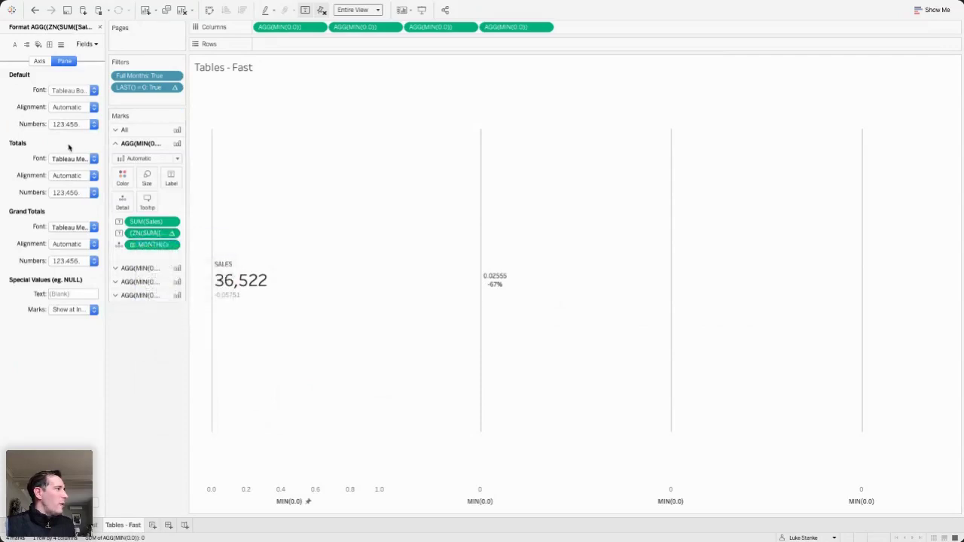
{"action": "left_click", "coordinate": [65, 126]}
{"action": "left_click", "coordinate": [72, 198]}
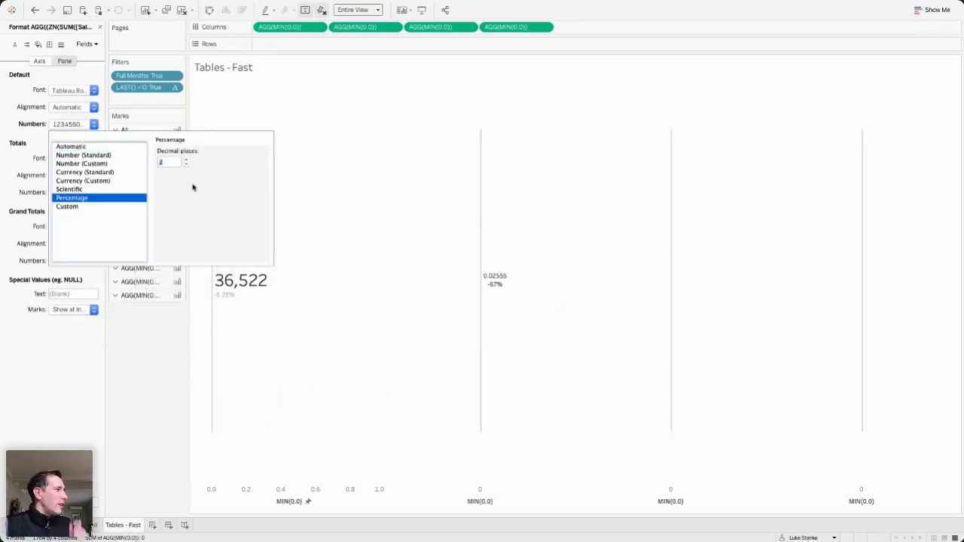
{"action": "left_click", "coordinate": [186, 166]}
{"action": "left_click", "coordinate": [186, 165]}
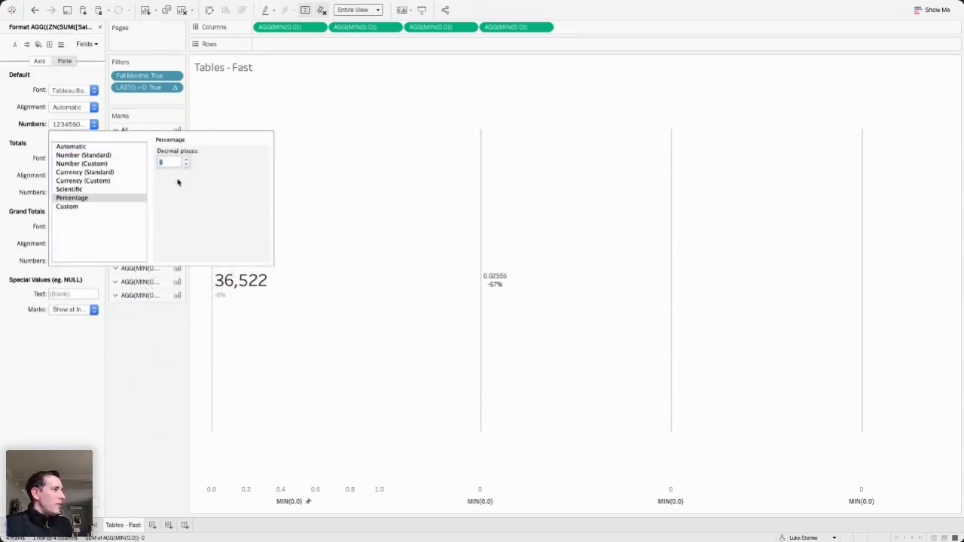
- Compare the custom format codes for percentages with 0 and 1 decimal places, and return the Sales percent difference to 0 decimals
{"action": "left_click", "coordinate": [96, 207]}
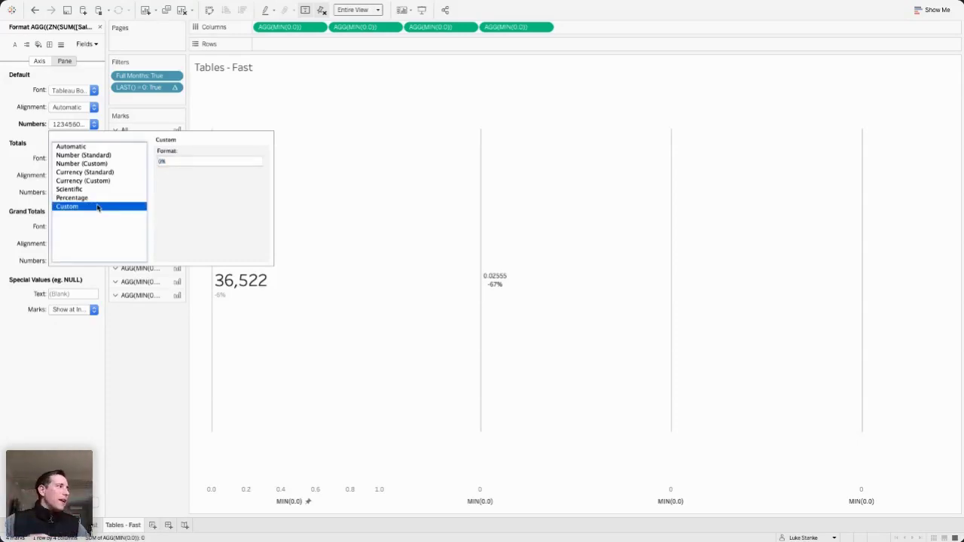
{"action": "left_click", "coordinate": [82, 197]}
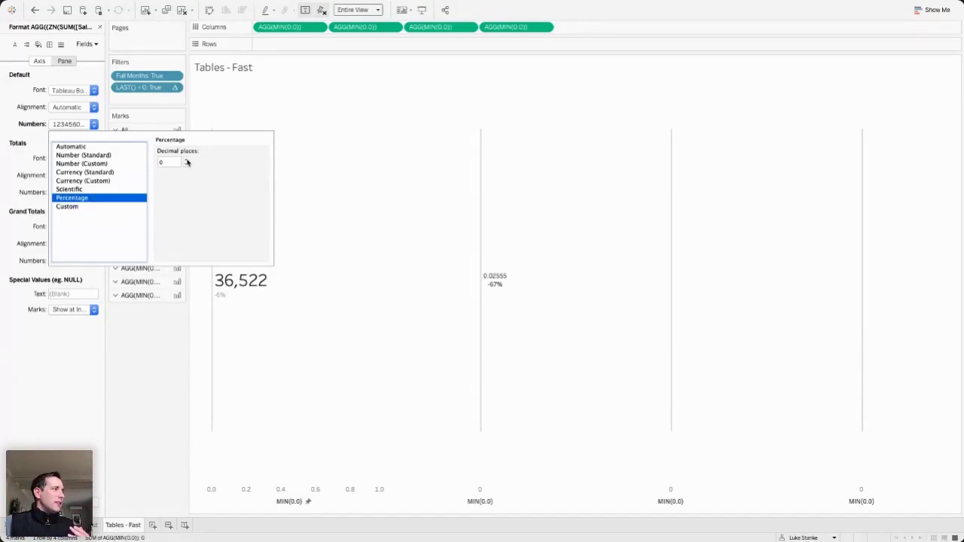
{"action": "left_click", "coordinate": [186, 160]}
{"action": "left_click", "coordinate": [104, 207]}
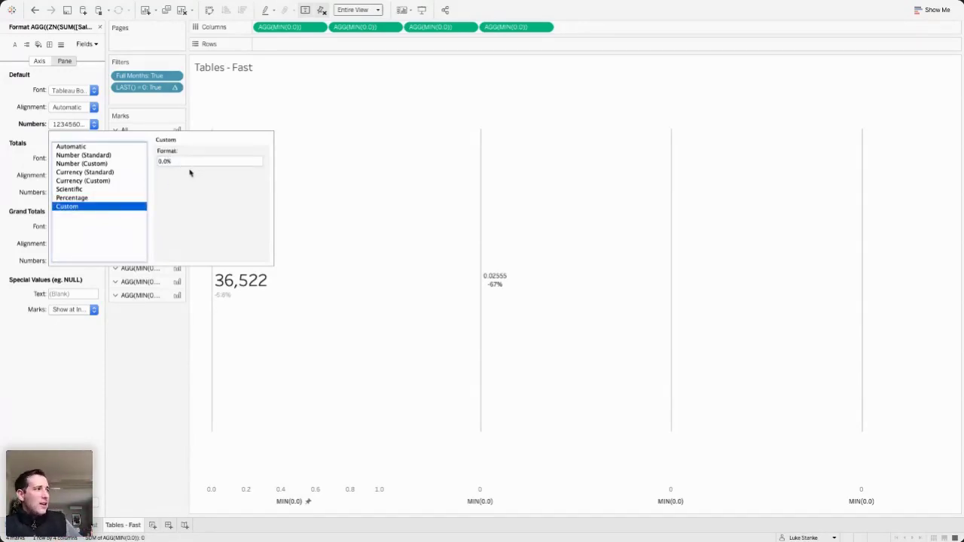
{"action": "left_click", "coordinate": [101, 198]}
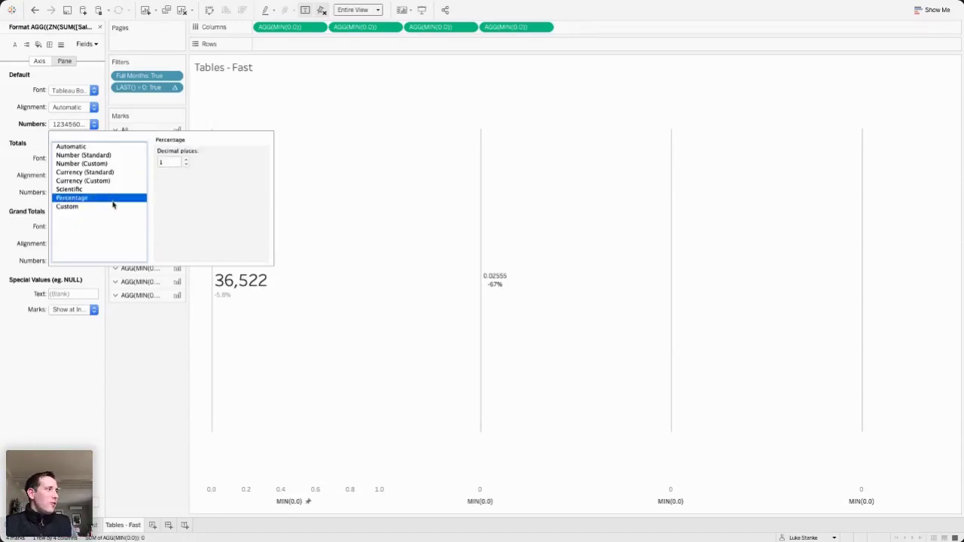
{"action": "left_click", "coordinate": [185, 165]}
{"action": "left_click", "coordinate": [185, 166]}
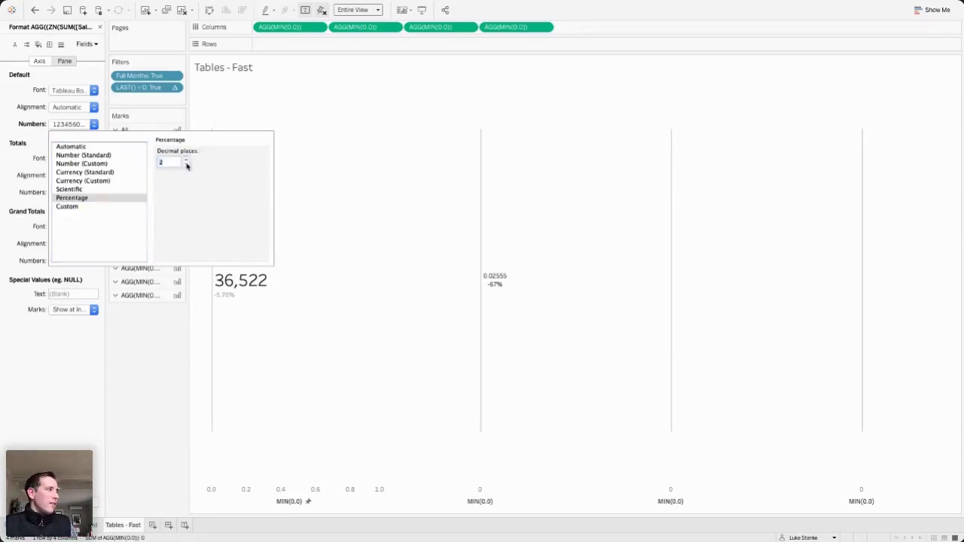
{"action": "left_click", "coordinate": [104, 215]}
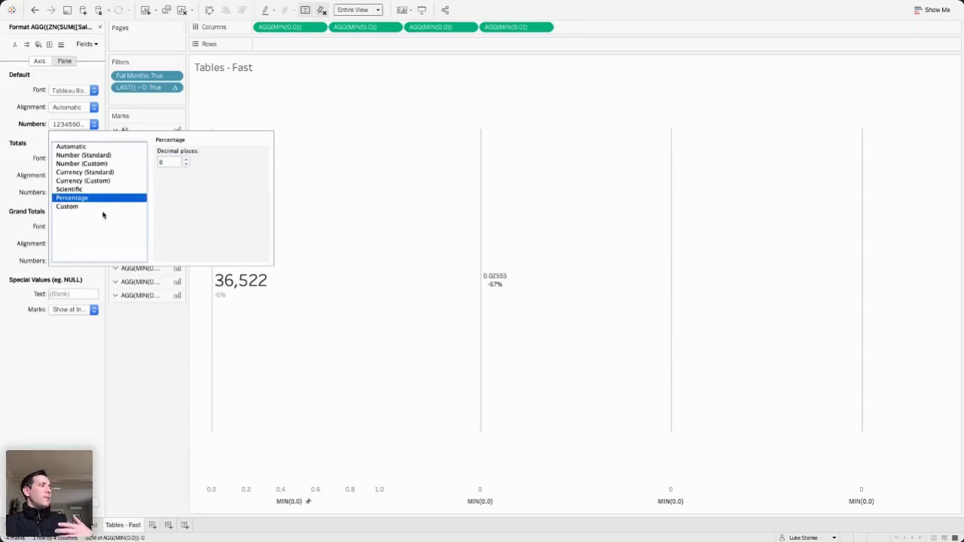
- Choose a custom number format for the Sales percent difference, then switch to alt-codes.net in the browser and copy the ↑ symbol
{"action": "left_click", "coordinate": [87, 207]}
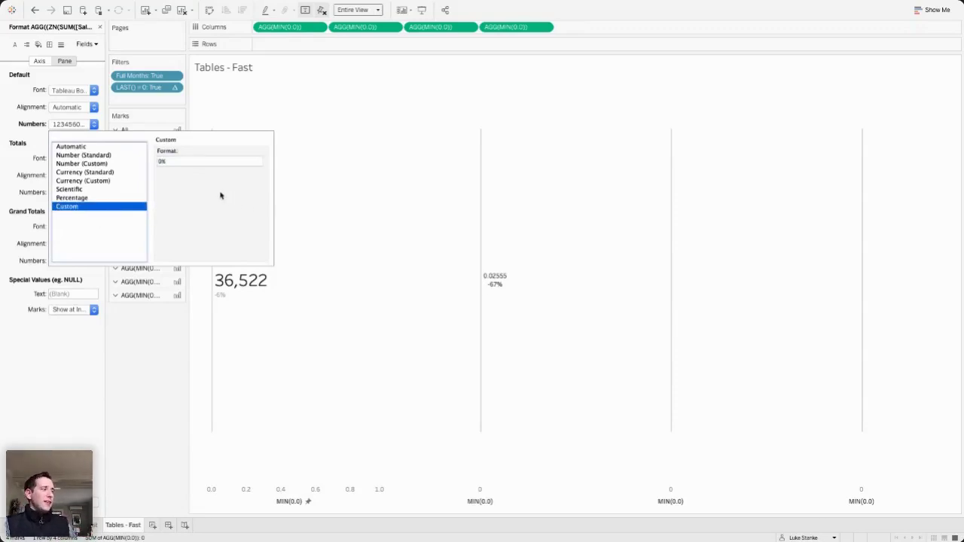
{"action": "left_click", "coordinate": [176, 168]}
{"action": "left_click", "coordinate": [162, 158]}
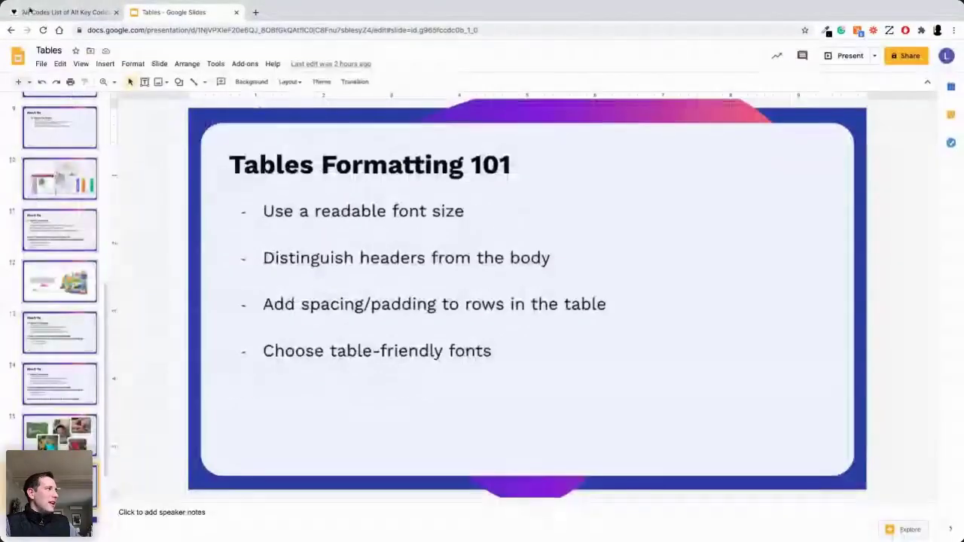
{"action": "left_click", "coordinate": [28, 9]}
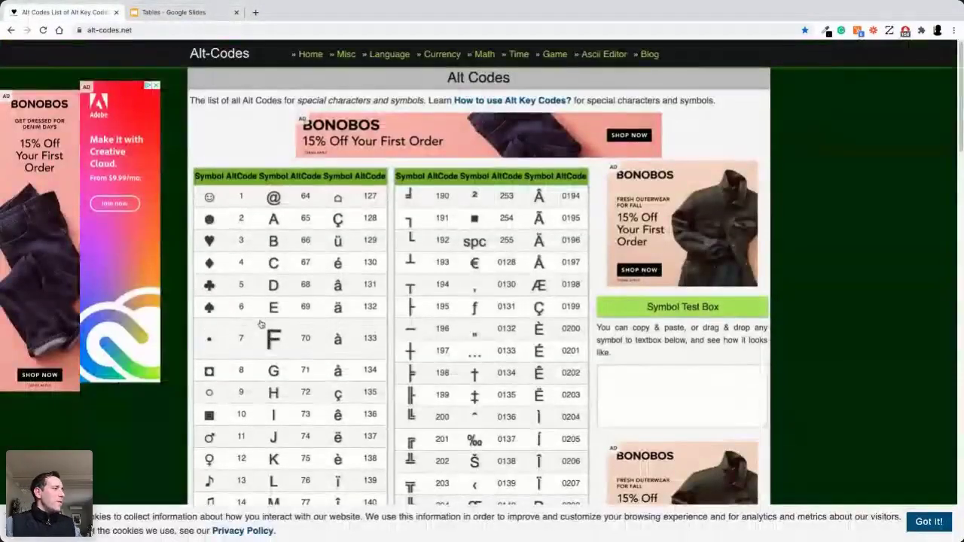
{"action": "scroll", "coordinate": [259, 324], "scroll_direction": "down", "scroll_amount": 7}
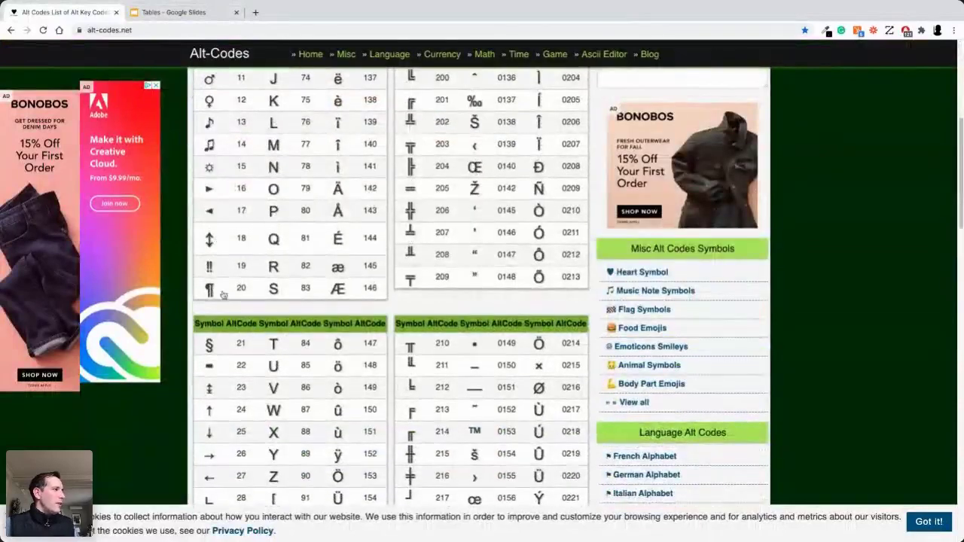
{"action": "left_click", "coordinate": [210, 211]}
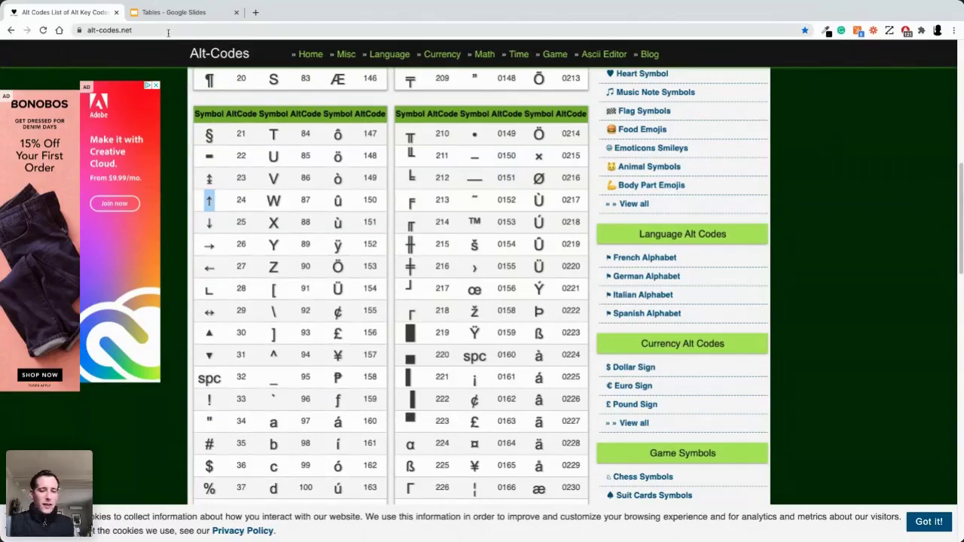
{"action": "key", "text": "ctrl+Left"}
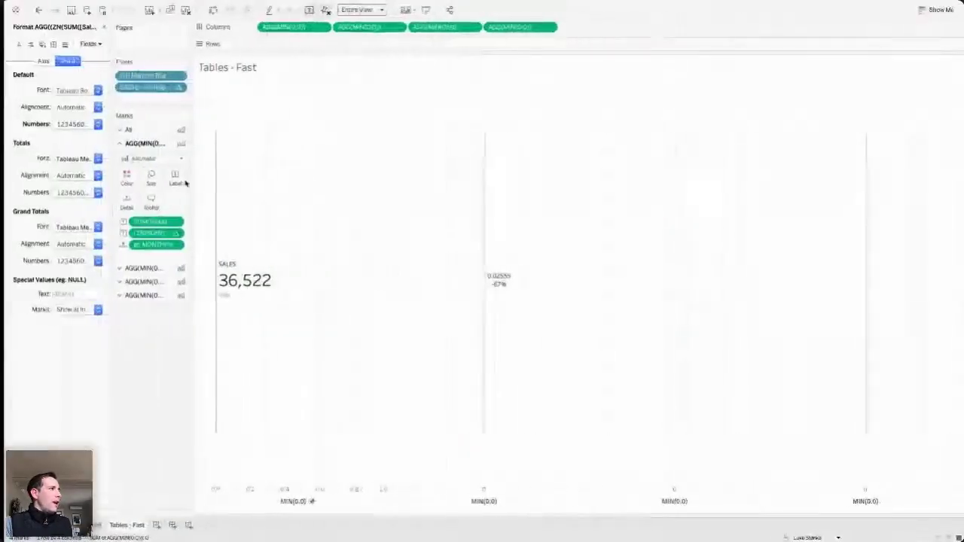
- Back in Tableau, prefix the Sales percent difference's custom format with the copied arrow so it begins with ↑0%;
{"action": "left_click", "coordinate": [85, 125]}
{"action": "left_click", "coordinate": [163, 154]}
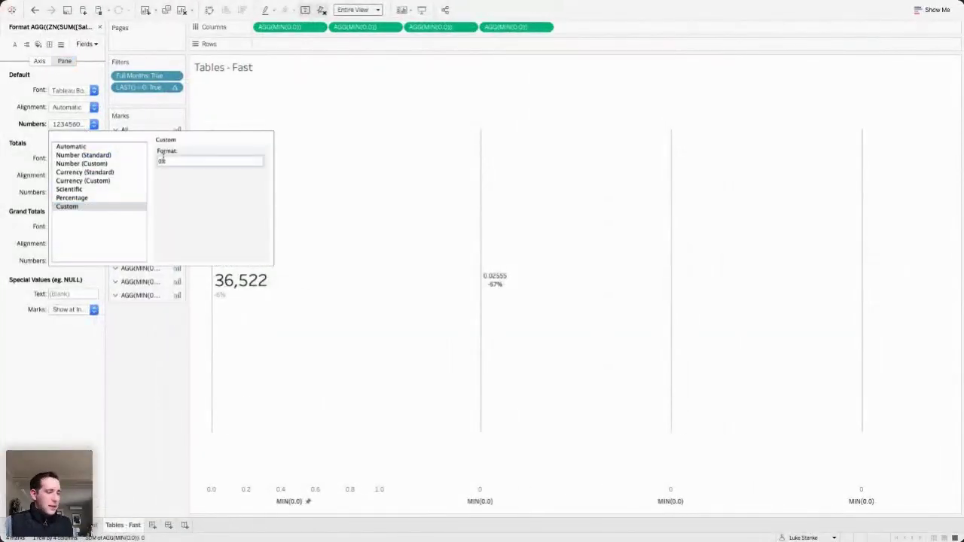
{"action": "key", "text": "super+v"}
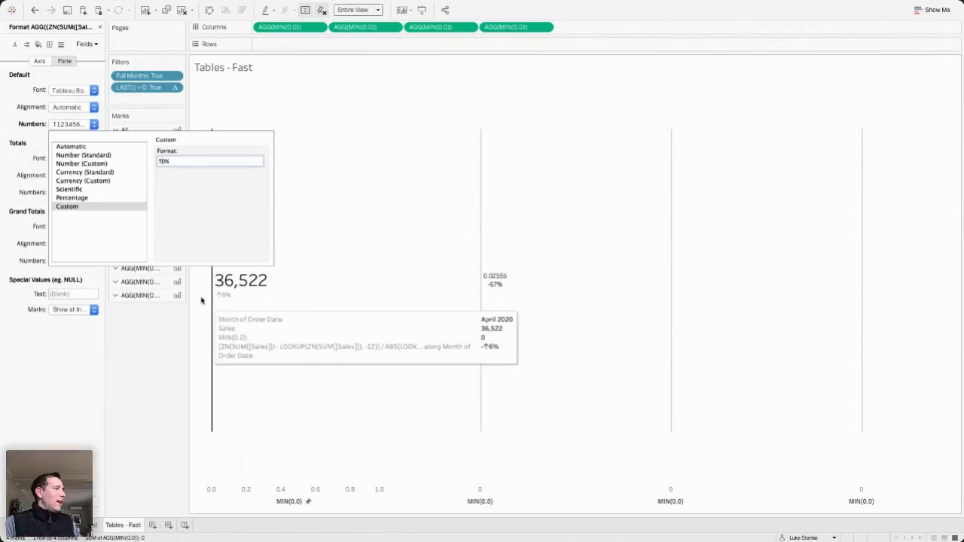
{"action": "left_click", "coordinate": [179, 158]}
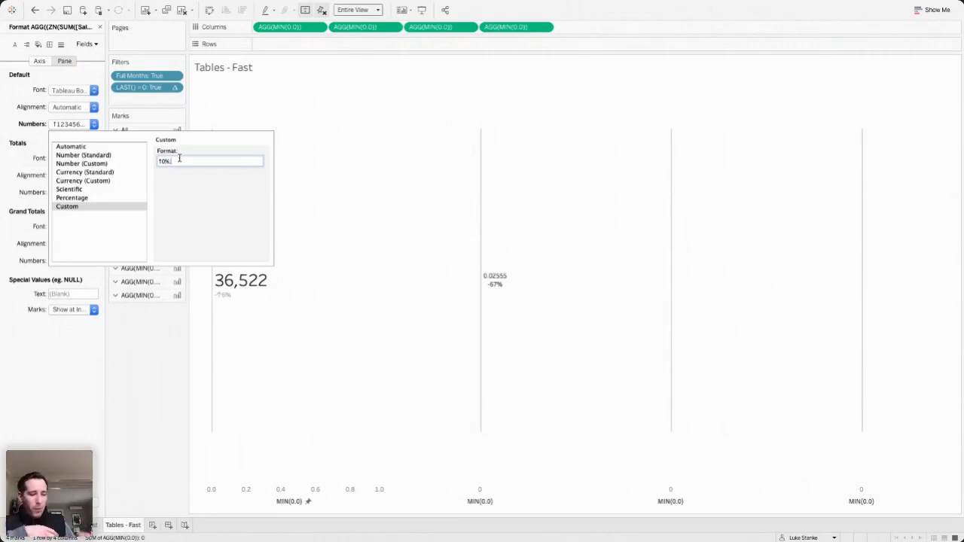
{"action": "key", "text": "super+t"}
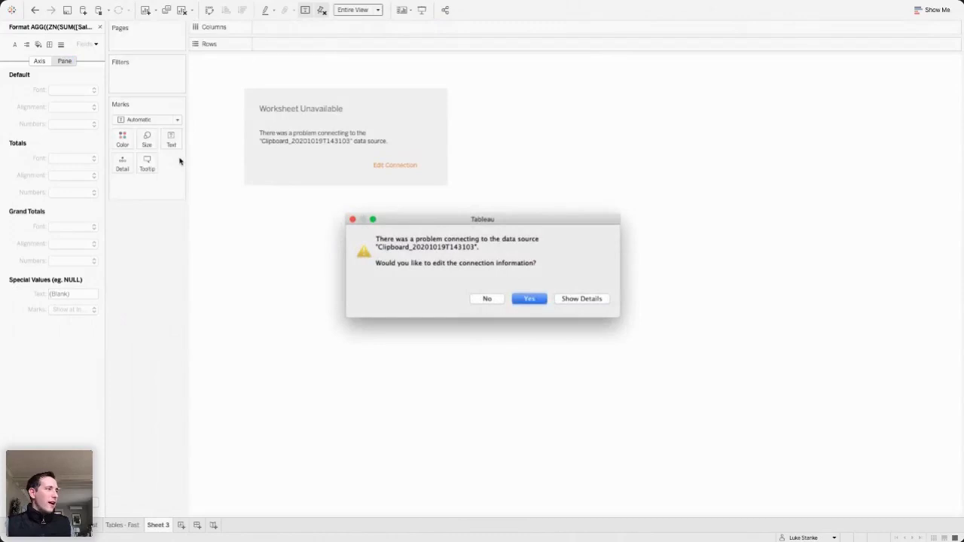
{"action": "left_click", "coordinate": [488, 299]}
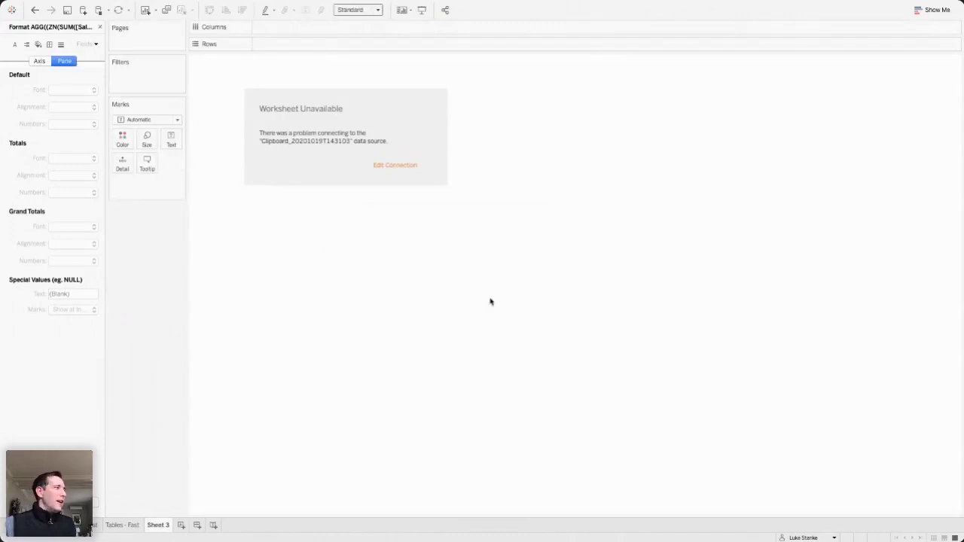
{"action": "left_click", "coordinate": [91, 525]}
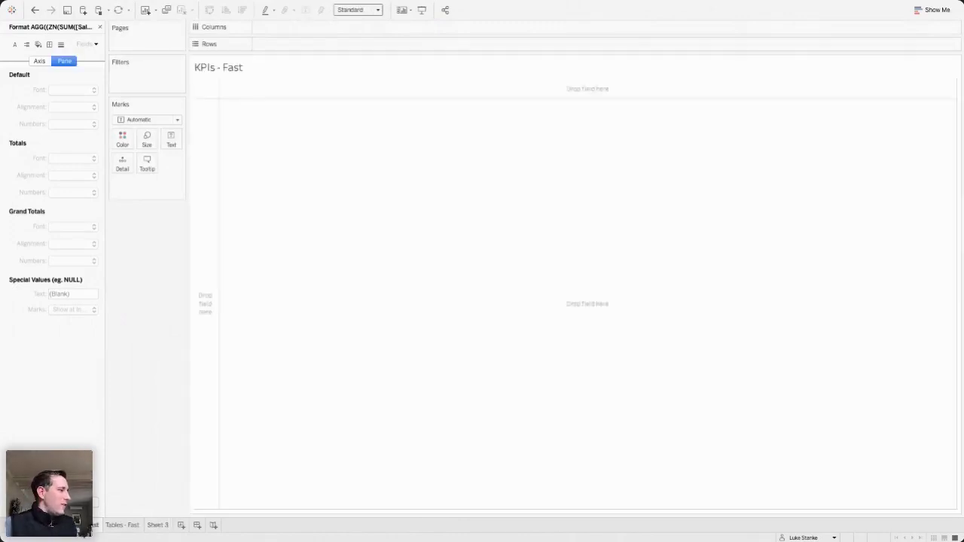
{"action": "left_click", "coordinate": [119, 525]}
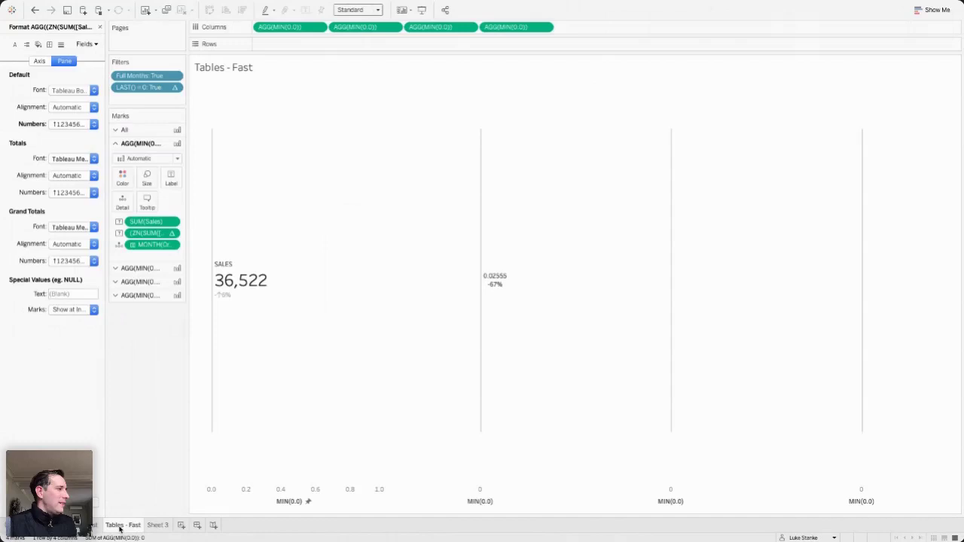
- Reopen the number format of the Sales percent difference and extend the custom code to ↑0%;0%
{"action": "left_click", "coordinate": [101, 26]}
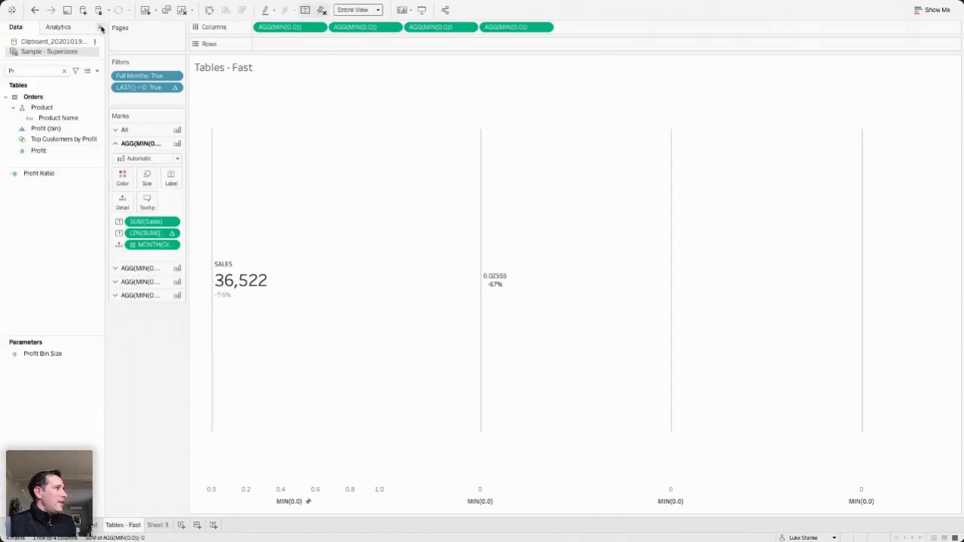
{"action": "right_click", "coordinate": [141, 244]}
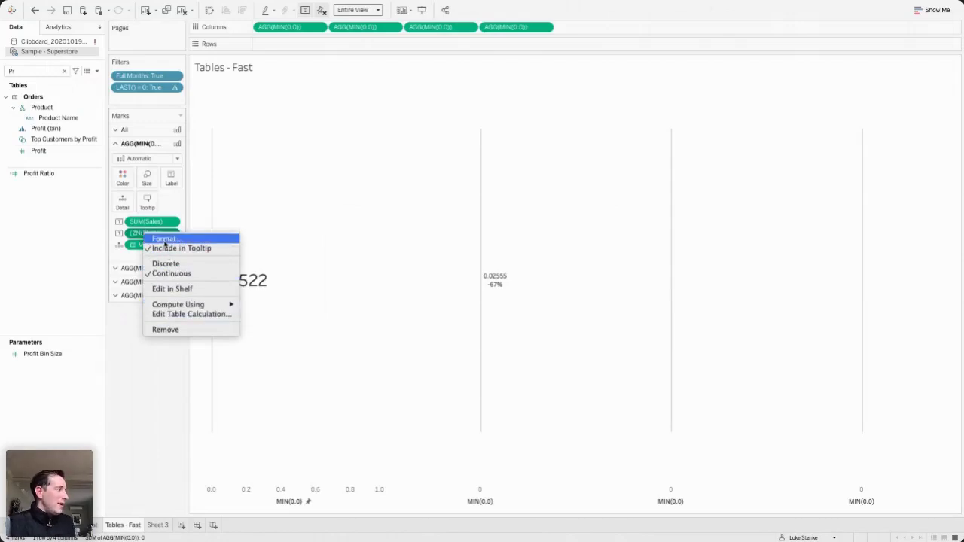
{"action": "left_click", "coordinate": [164, 240]}
{"action": "left_click", "coordinate": [75, 124]}
{"action": "left_click", "coordinate": [177, 163]}
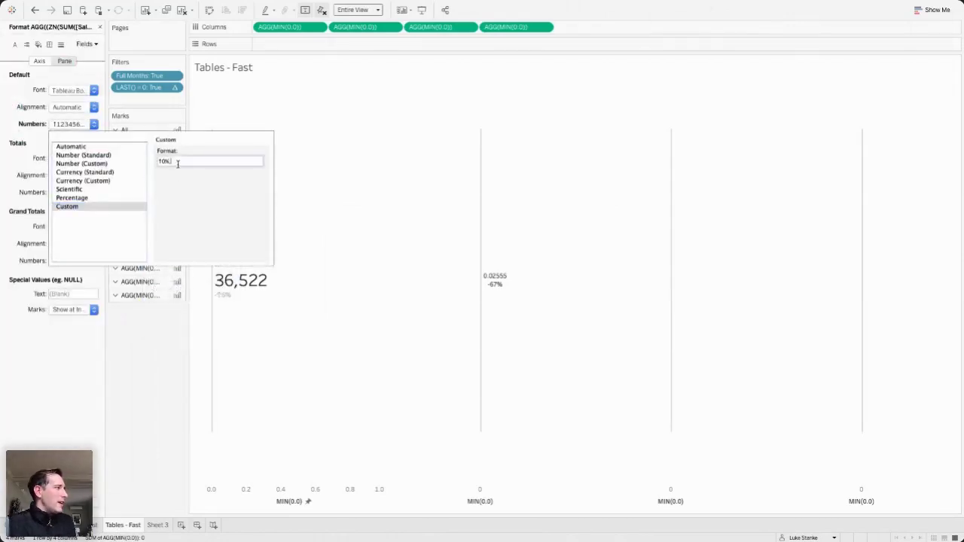
{"action": "type", "text": ";0%"}
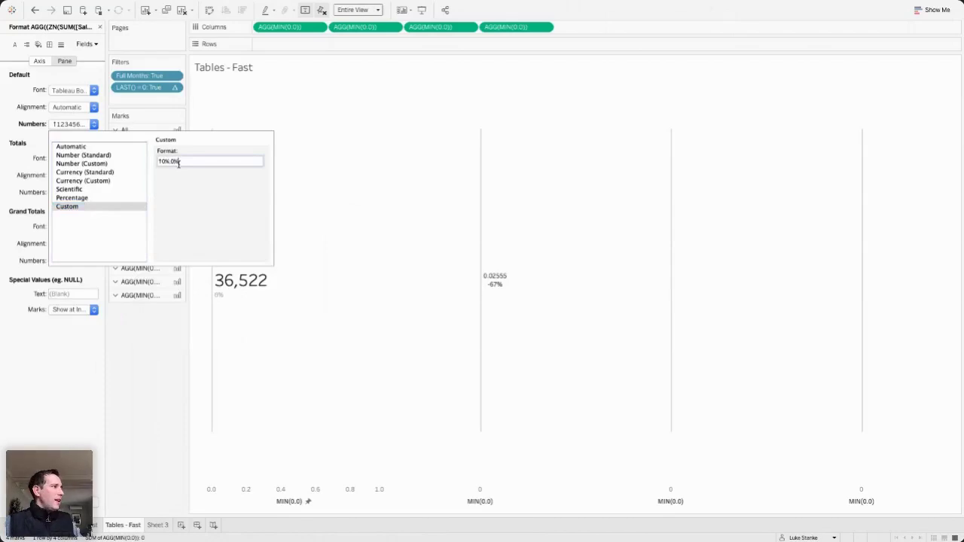
- Copy the ↓ symbol from the Alt Codes page in the browser and return to Tableau
{"action": "key", "text": "super+Tab"}
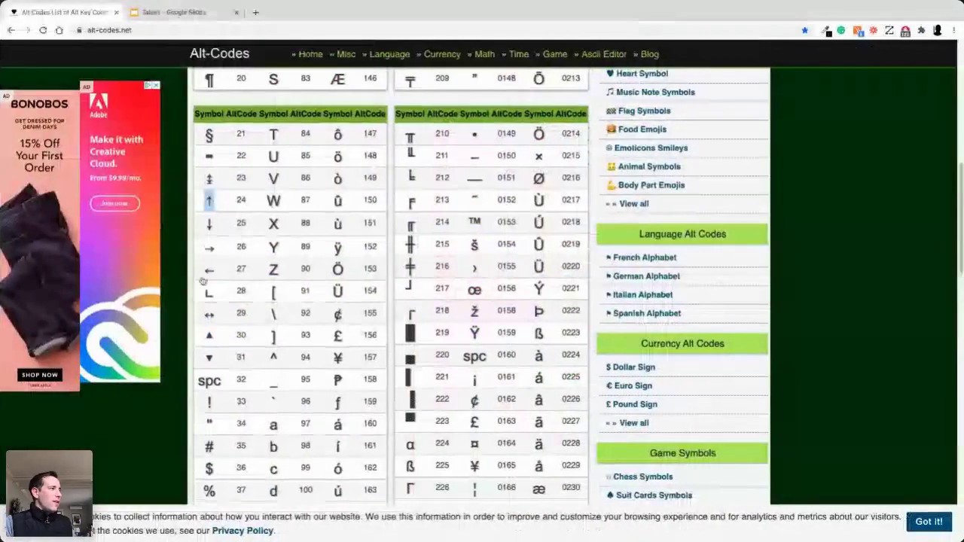
{"action": "left_click", "coordinate": [211, 229]}
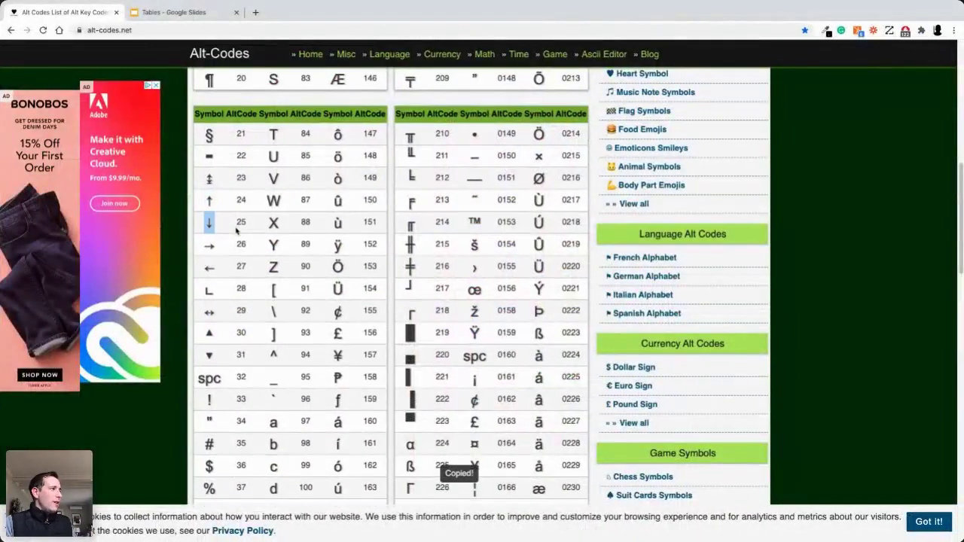
{"action": "key", "text": "super+Tab"}
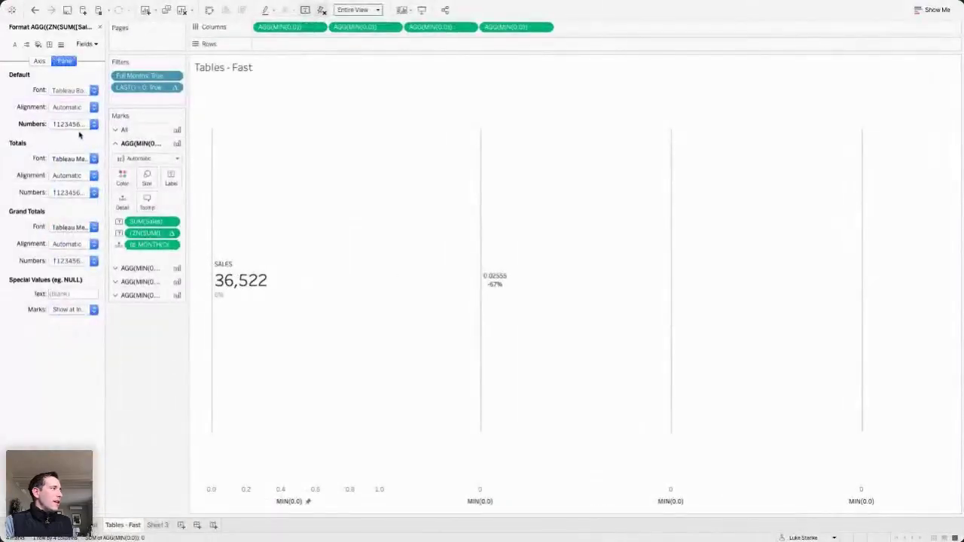
- Complete the Sales percent difference's custom format as ↑0%;↓0%;0% and close the formatting pane
{"action": "left_click", "coordinate": [79, 127]}
{"action": "left_click", "coordinate": [183, 160]}
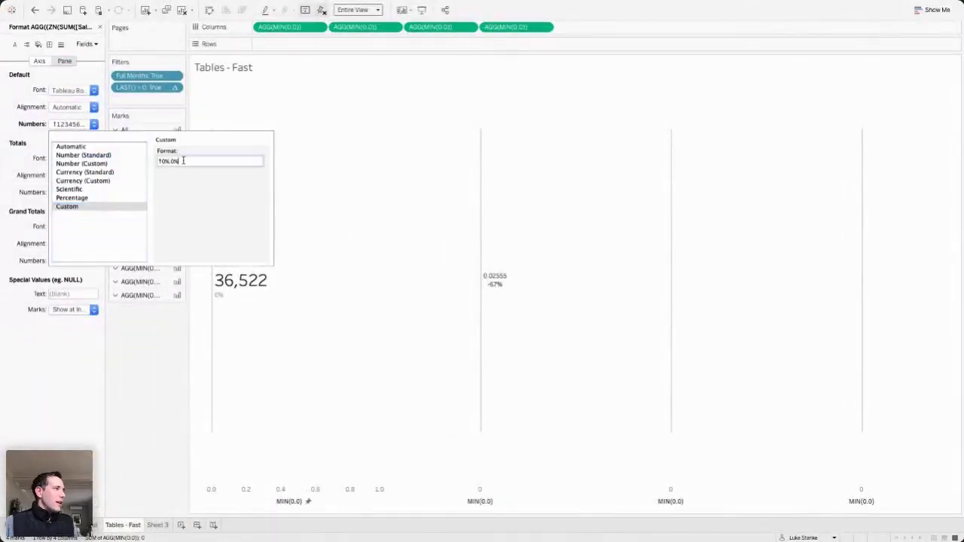
{"action": "key", "text": "super+v"}
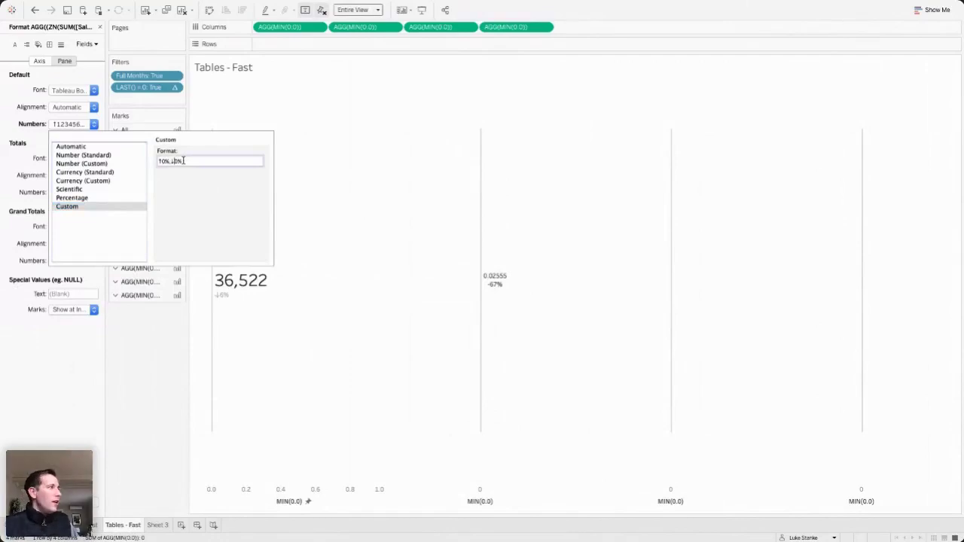
{"action": "type", "text": ";0%"}
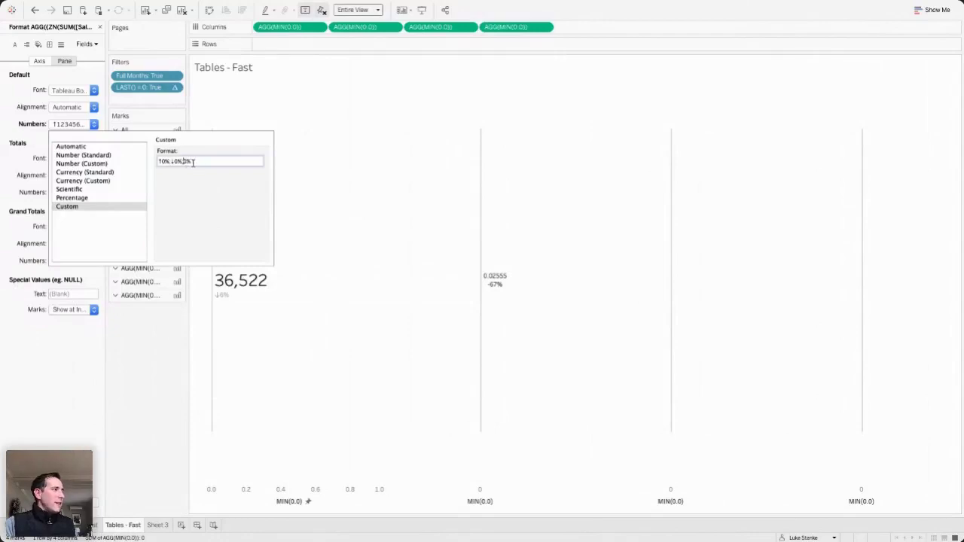
{"action": "left_click", "coordinate": [146, 377]}
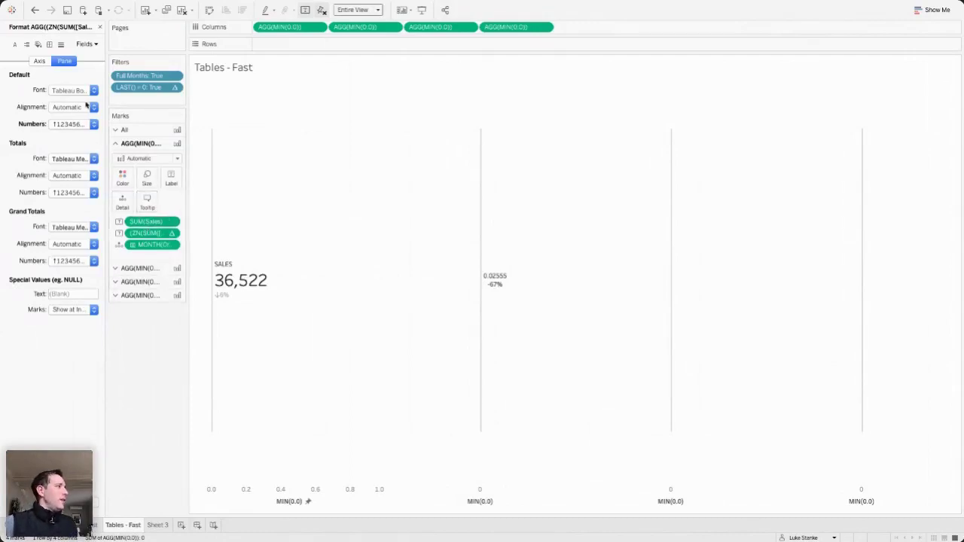
{"action": "left_click", "coordinate": [99, 28]}
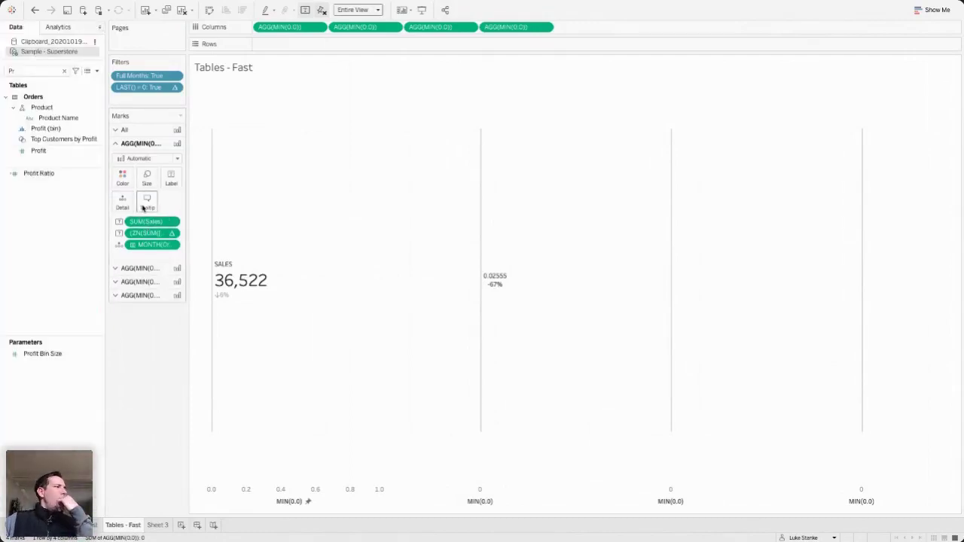
- Save the Sales percent difference calculation as a reusable field in the data source and locate it by searching the fields for zn
{"action": "mouse_move", "coordinate": [226, 271]}
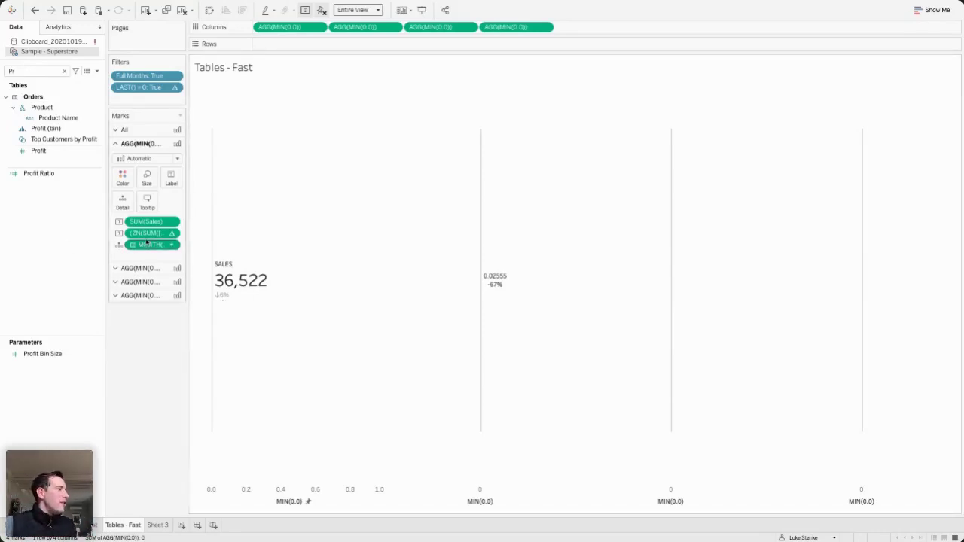
{"action": "left_click_drag", "start_coordinate": [145, 235], "coordinate": [52, 237]}
{"action": "left_click", "coordinate": [38, 70]}
{"action": "type", "text": "Pr"}
{"action": "key", "text": "BackSpace"}
{"action": "key", "text": "BackSpace"}
{"action": "type", "text": "zn"}
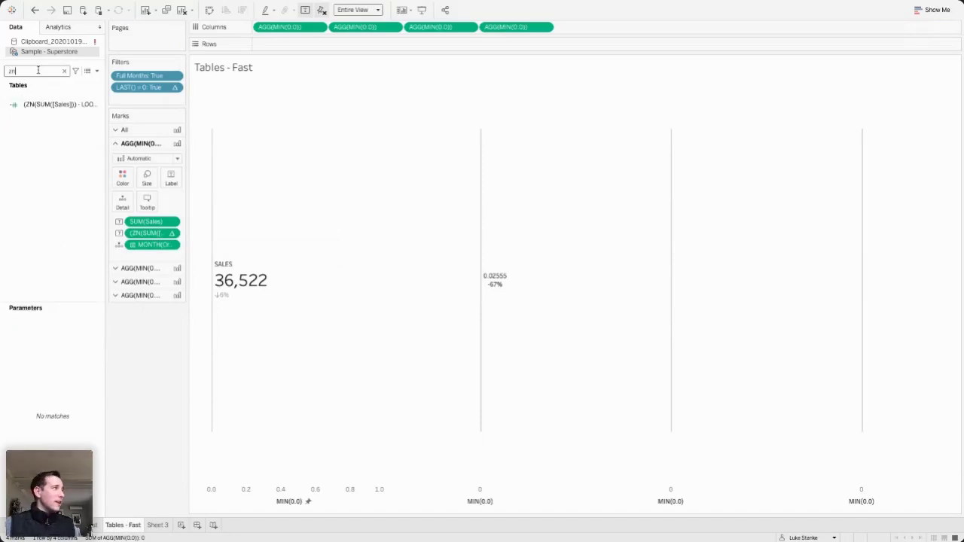
{"action": "left_click", "coordinate": [26, 105]}
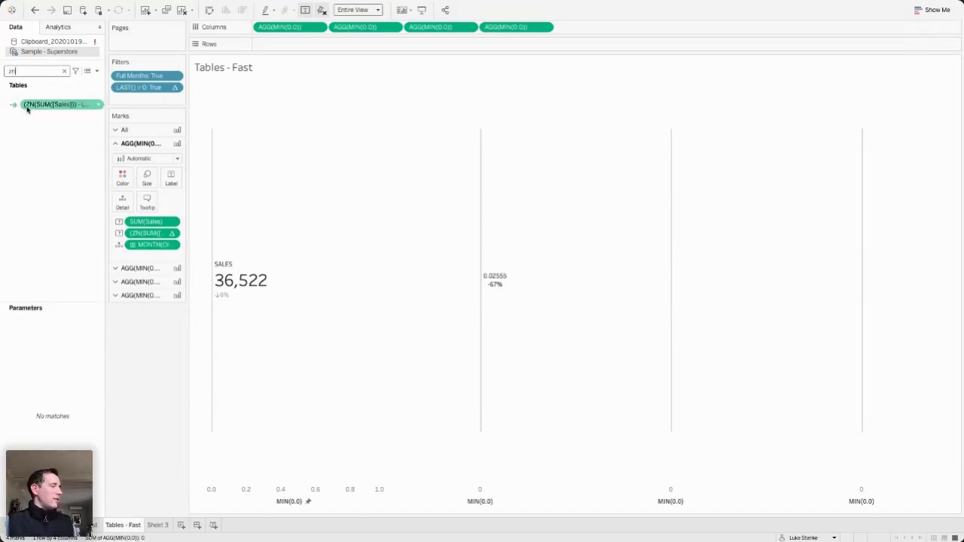
- Rename the calculated field that starts with ZN(SUM([Sales])) as PCT CHANGE SALES
{"action": "left_click", "coordinate": [28, 105]}
{"action": "left_click", "coordinate": [27, 105]}
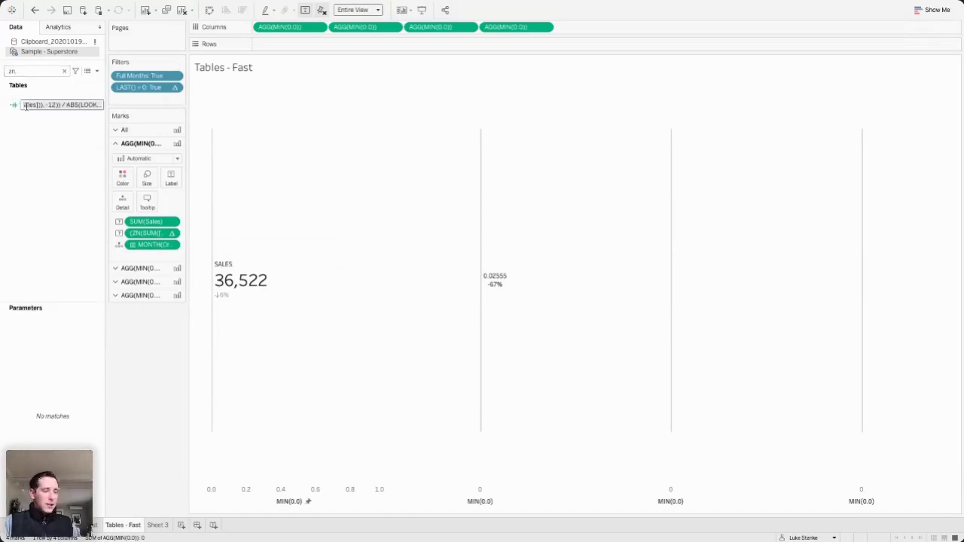
{"action": "type", "text": "%c"}
{"action": "type", "text": "T"}
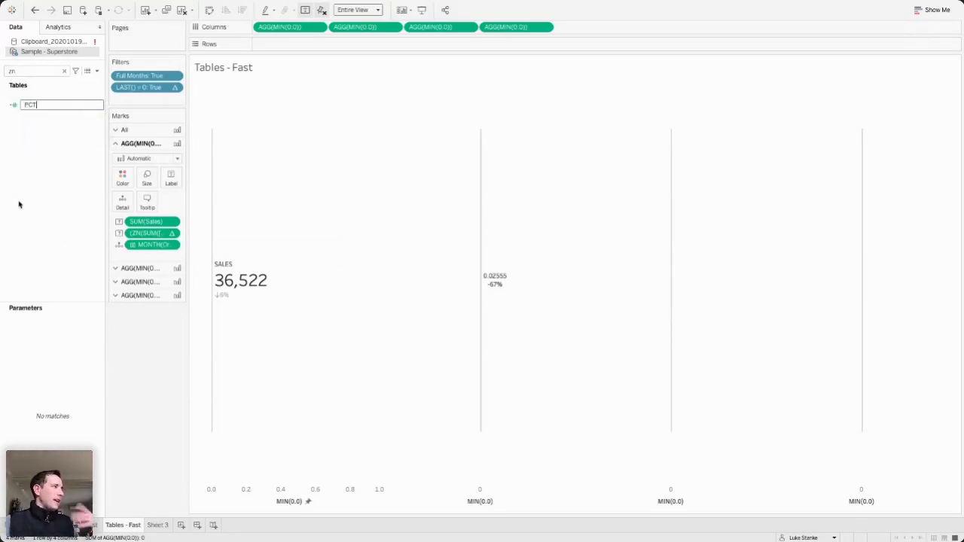
{"action": "type", "text": " CHANGE"}
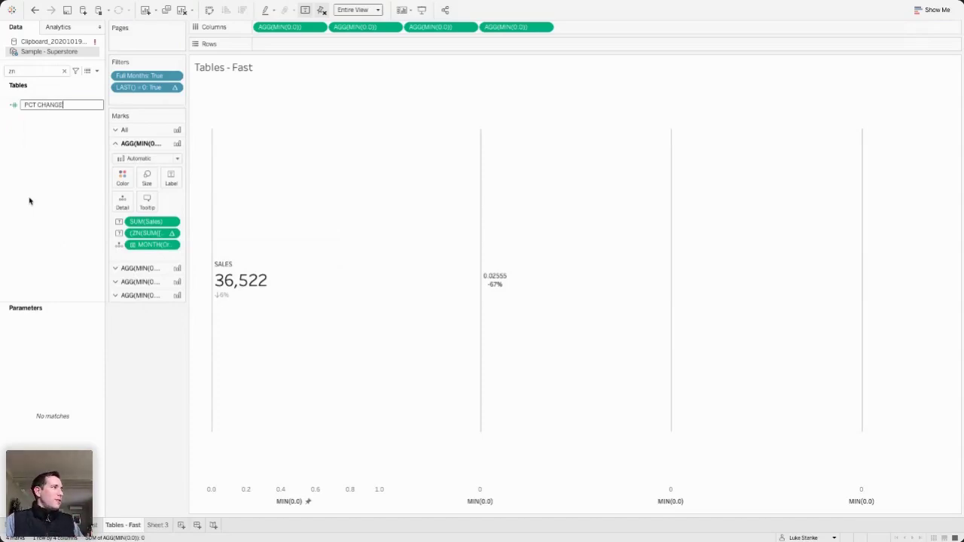
{"action": "type", "text": " SS"}
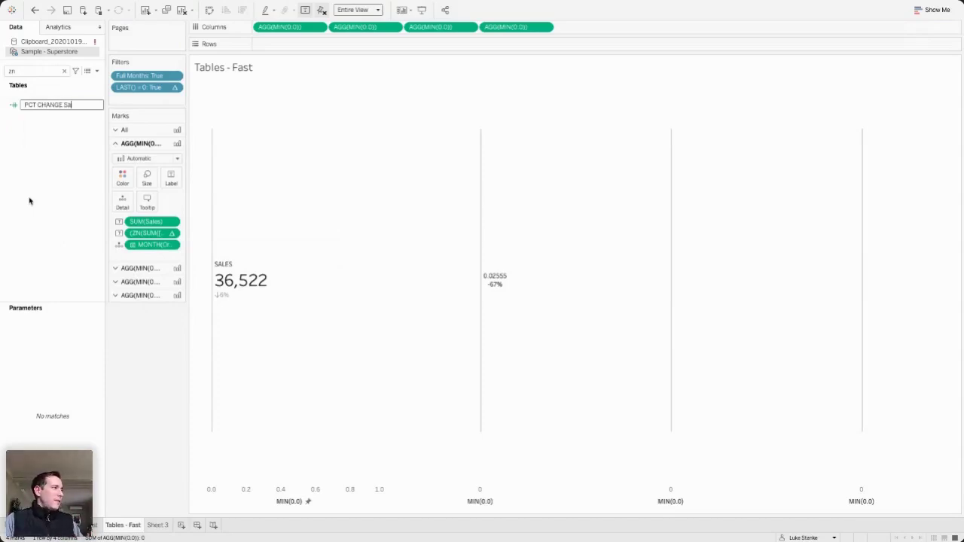
{"action": "type", "text": "LES"}
{"action": "key", "text": "Return"}
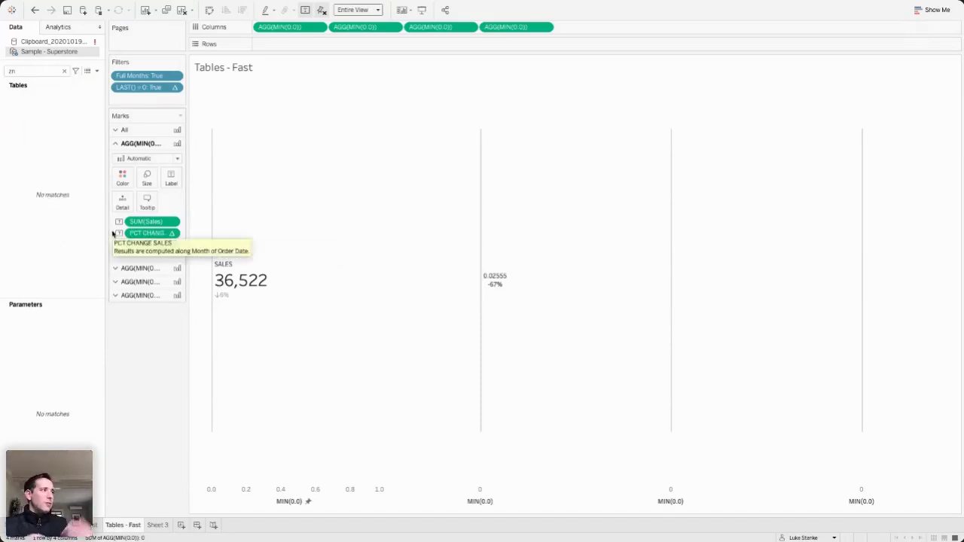
- Add an inline calculation [PCT CHANGE SALES] > 0 to the first axis's marks and use it for colour
{"action": "mouse_move", "coordinate": [214, 195]}
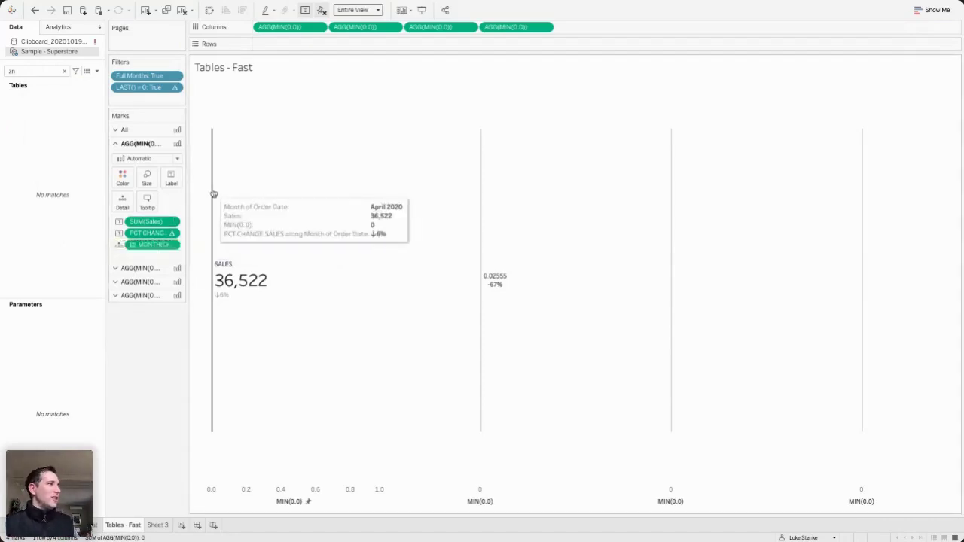
{"action": "double_click", "coordinate": [129, 256]}
{"action": "type", "text": "sales"}
{"action": "key", "text": "Return"}
{"action": "type", "text": "> 0"}
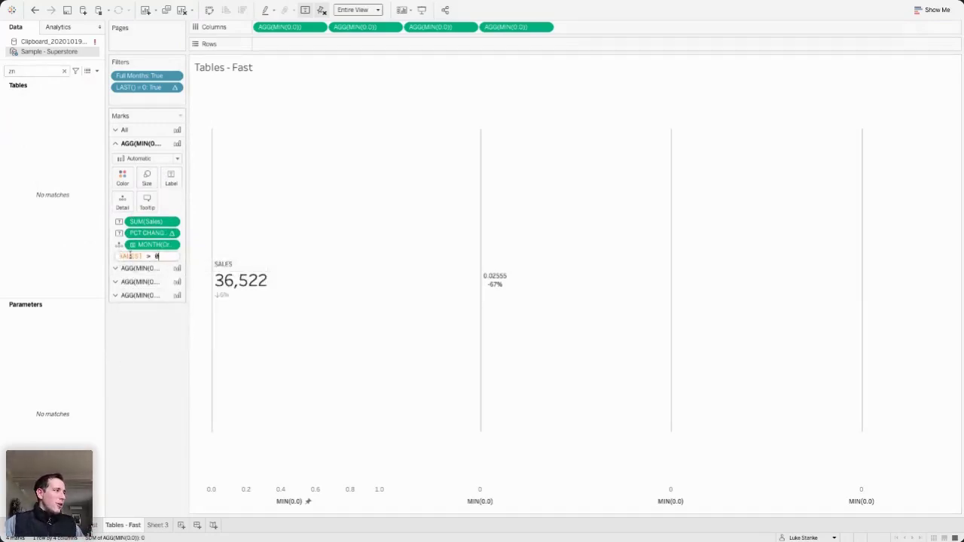
{"action": "key", "text": "Return"}
{"action": "left_click_drag", "start_coordinate": [130, 256], "coordinate": [122, 177]}
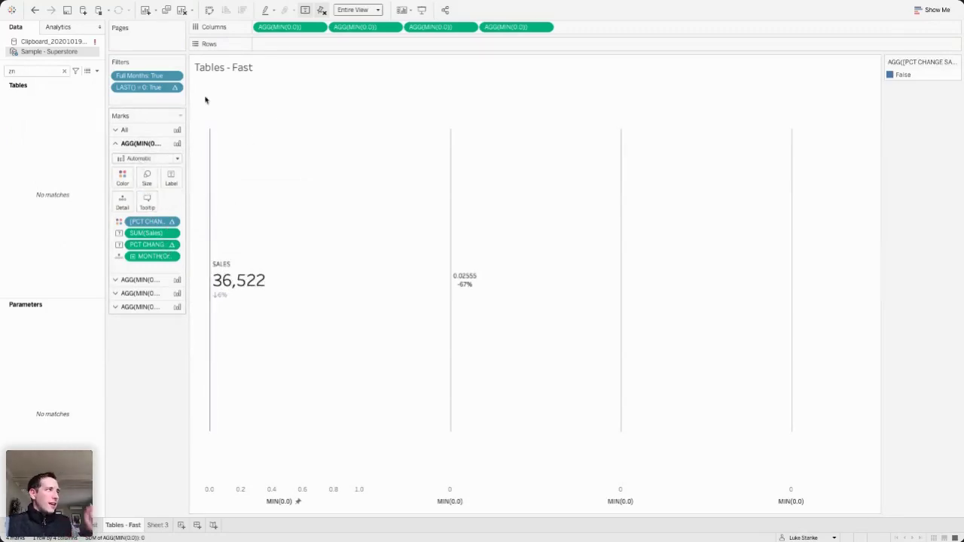
- Change the first axis's mark type to Gantt Bar and size it with an inline value of .04 aggregated as Minimum
{"action": "left_click", "coordinate": [142, 160]}
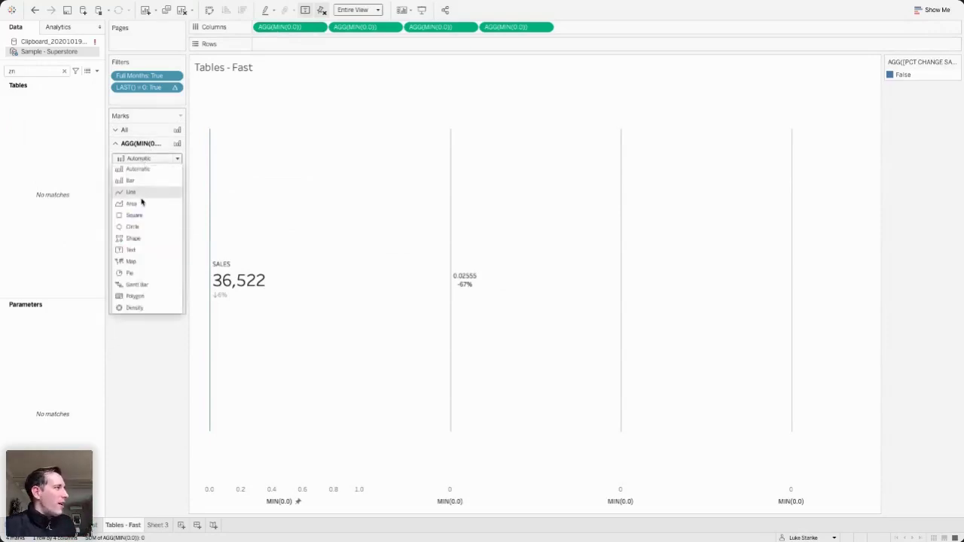
{"action": "left_click", "coordinate": [137, 284]}
{"action": "double_click", "coordinate": [131, 268]}
{"action": "type", "text": ".00"}
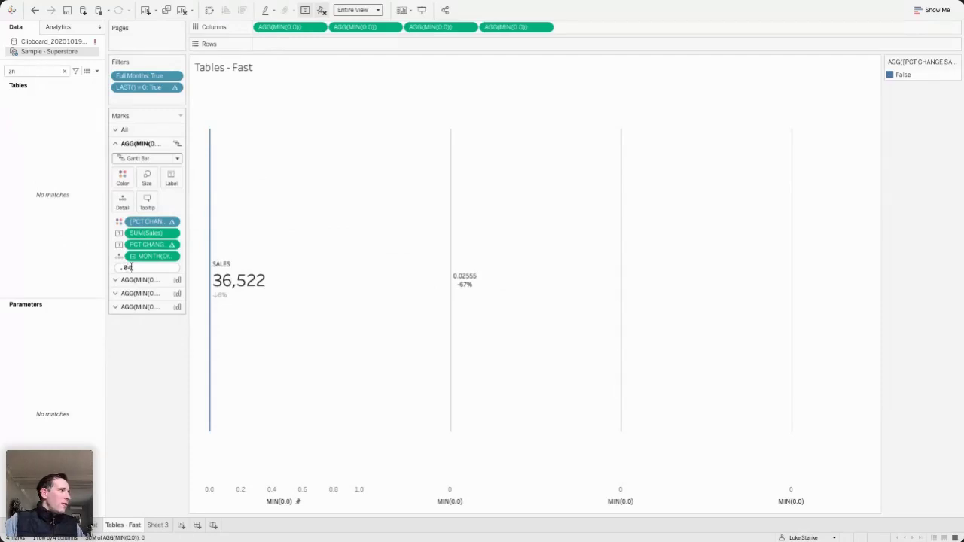
{"action": "key", "text": "Return"}
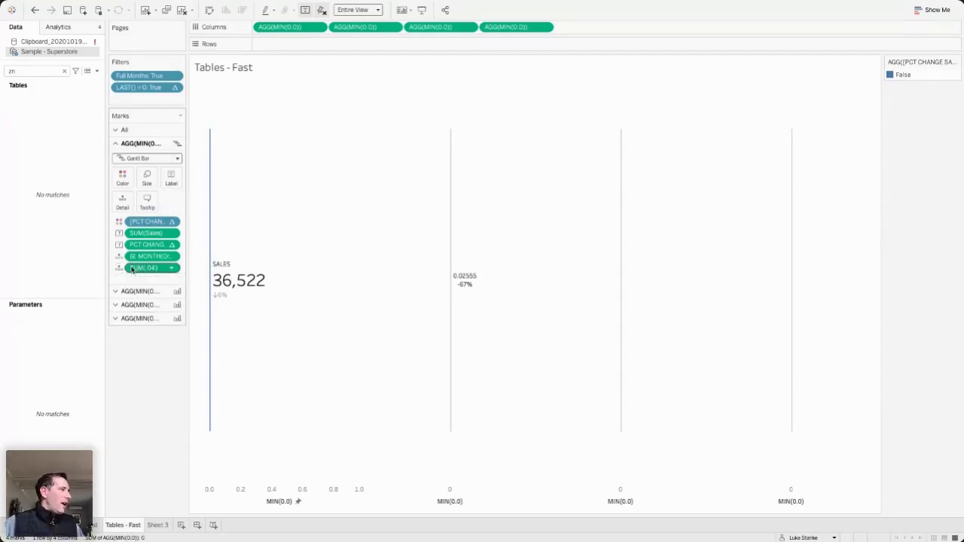
{"action": "left_click", "coordinate": [173, 268]}
{"action": "mouse_move", "coordinate": [217, 324]}
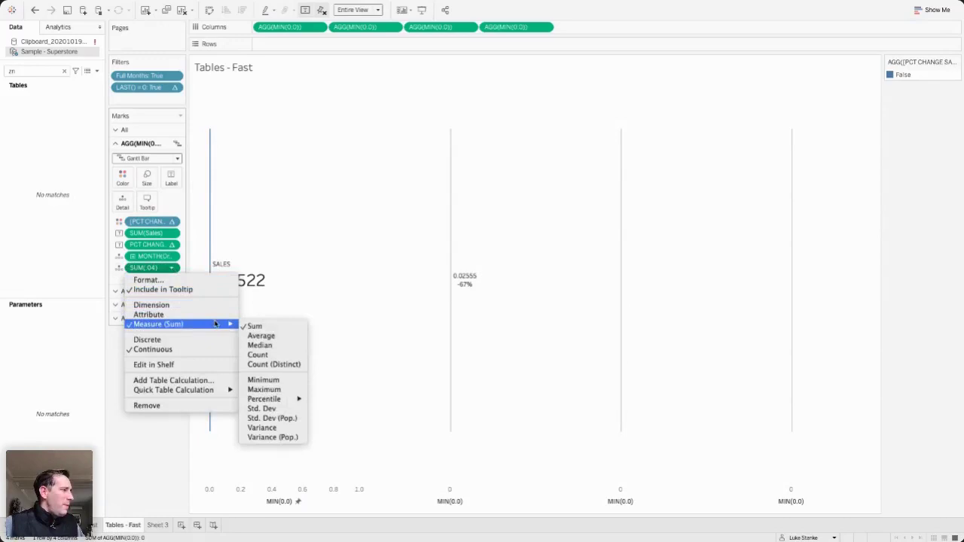
{"action": "left_click", "coordinate": [262, 379]}
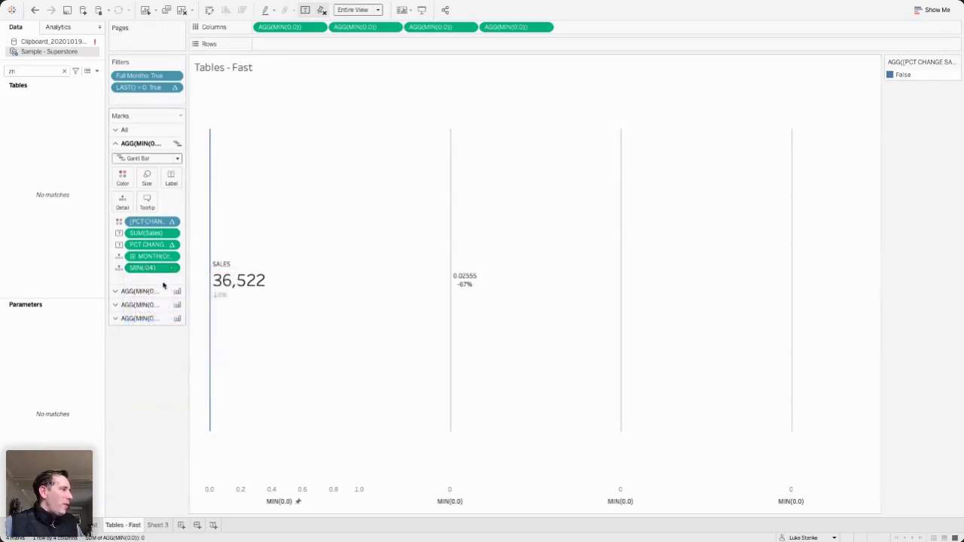
{"action": "left_click_drag", "start_coordinate": [151, 268], "coordinate": [147, 177]}
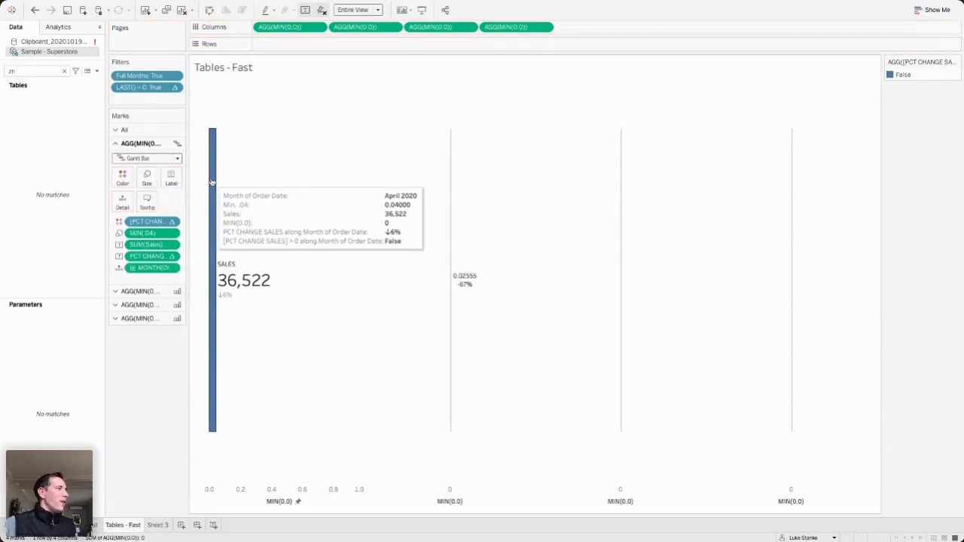
- Change the colour assigned to the False value to red
{"action": "right_click", "coordinate": [903, 74]}
{"action": "left_click", "coordinate": [836, 81]}
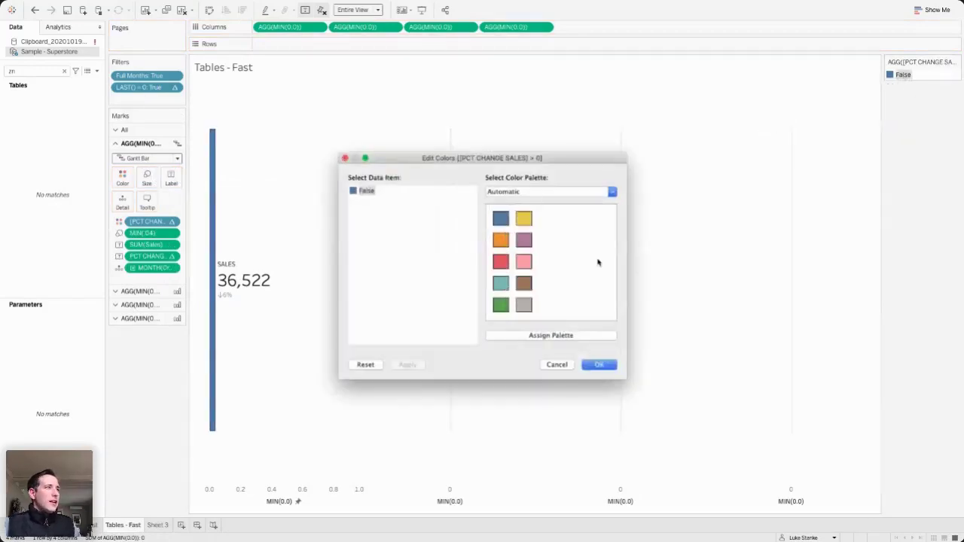
{"action": "left_click", "coordinate": [599, 365]}
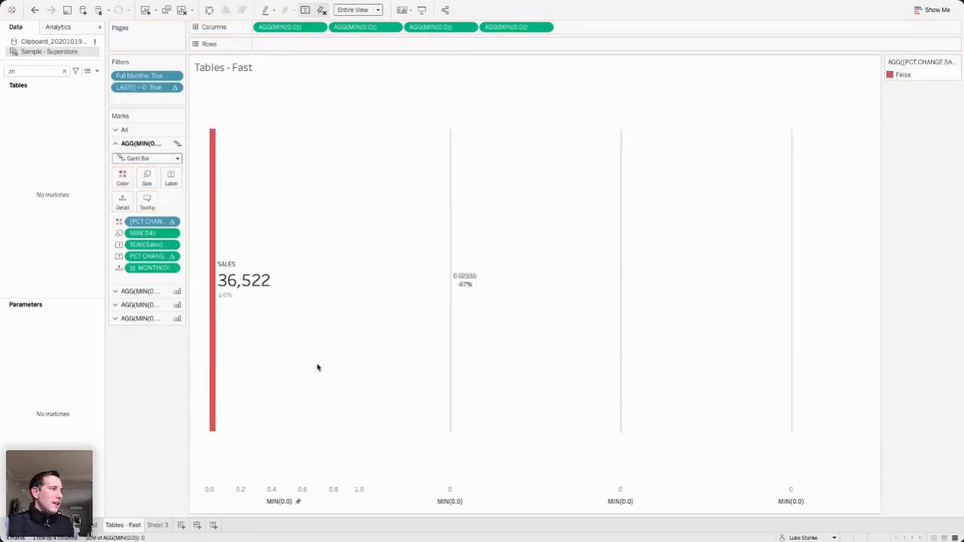
- Reduce the Gantt bar's mark size so the bar spans roughly the height of the sales label
{"action": "left_click_drag", "start_coordinate": [189, 202], "coordinate": [160, 205]}
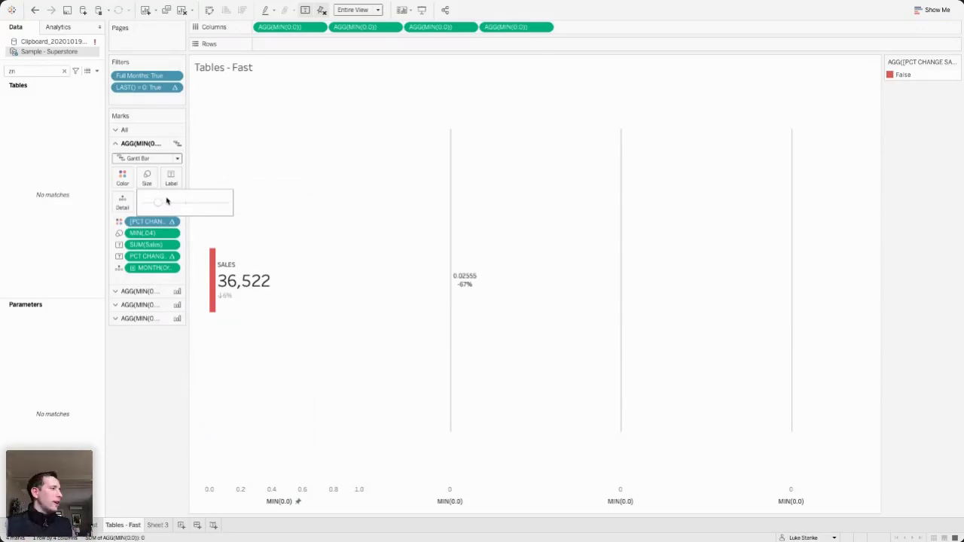
{"action": "mouse_move", "coordinate": [208, 334]}
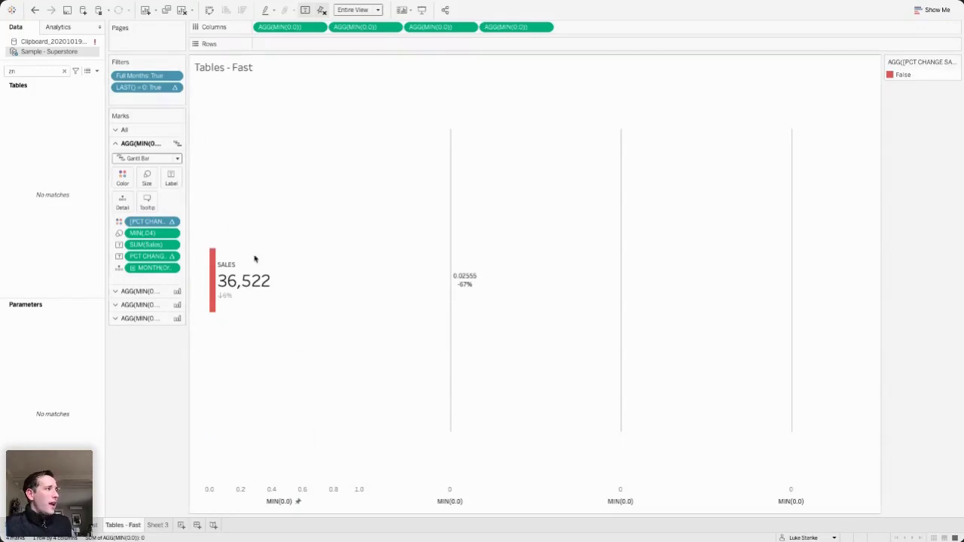
{"action": "mouse_move", "coordinate": [240, 268]}
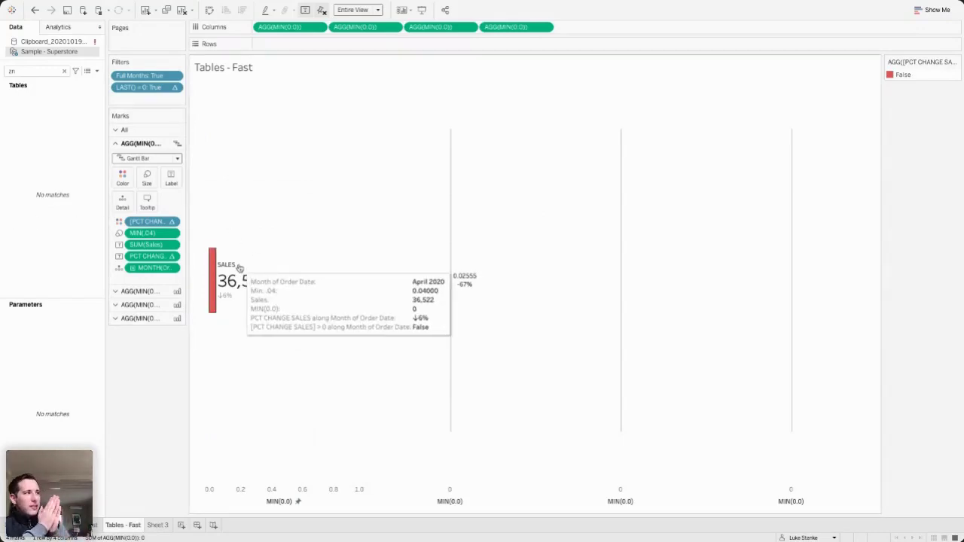
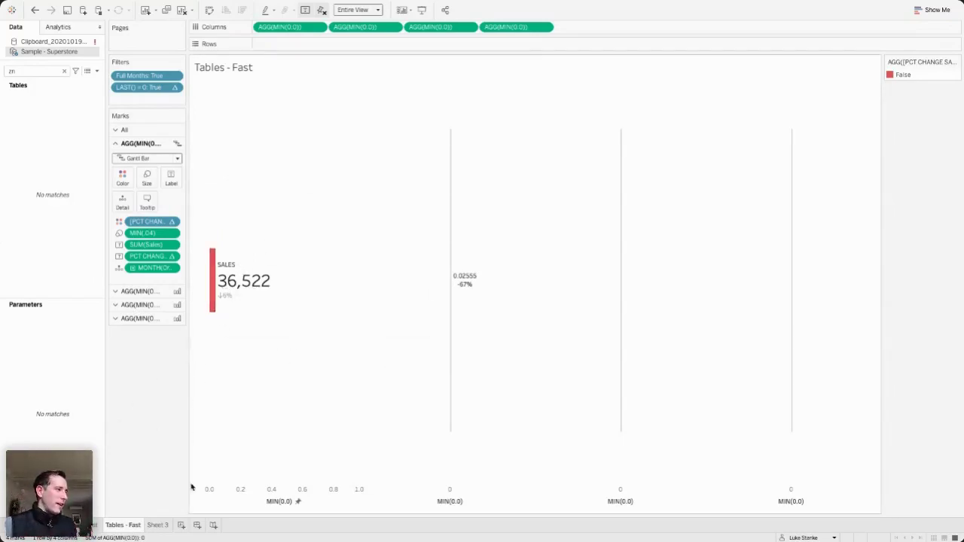
{"action": "mouse_move", "coordinate": [211, 302]}
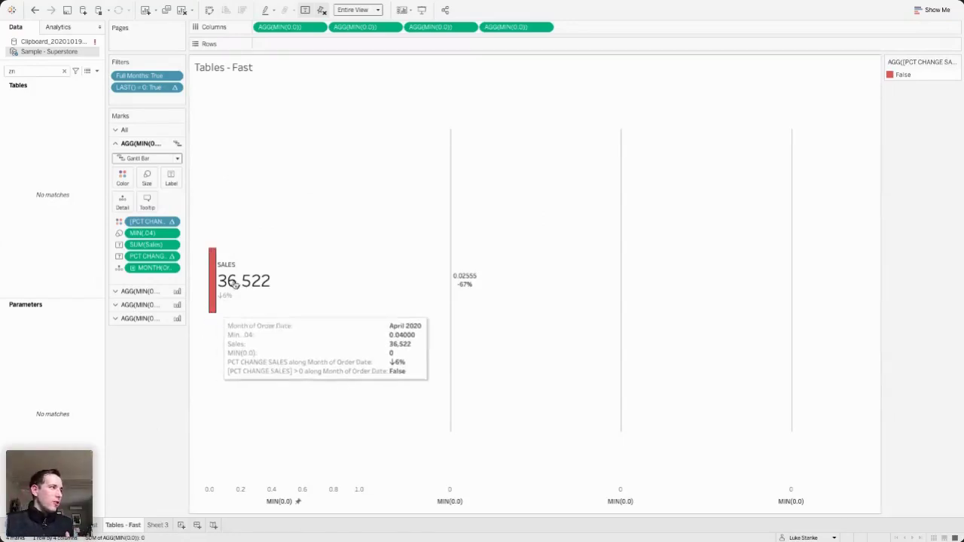
- Add a new worksheet and create a calculated field named Sales | CY
{"action": "left_click", "coordinate": [181, 524]}
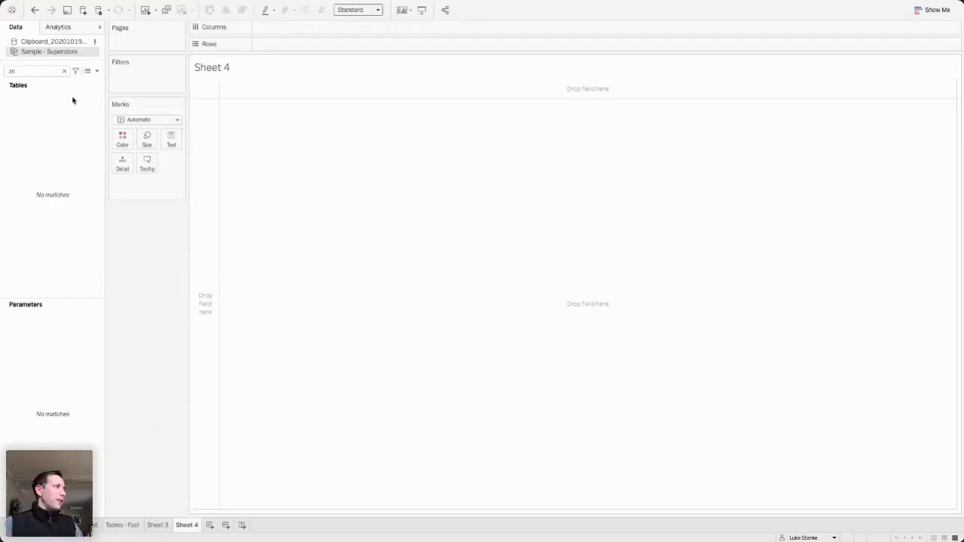
{"action": "left_click", "coordinate": [97, 71]}
{"action": "left_click", "coordinate": [53, 81]}
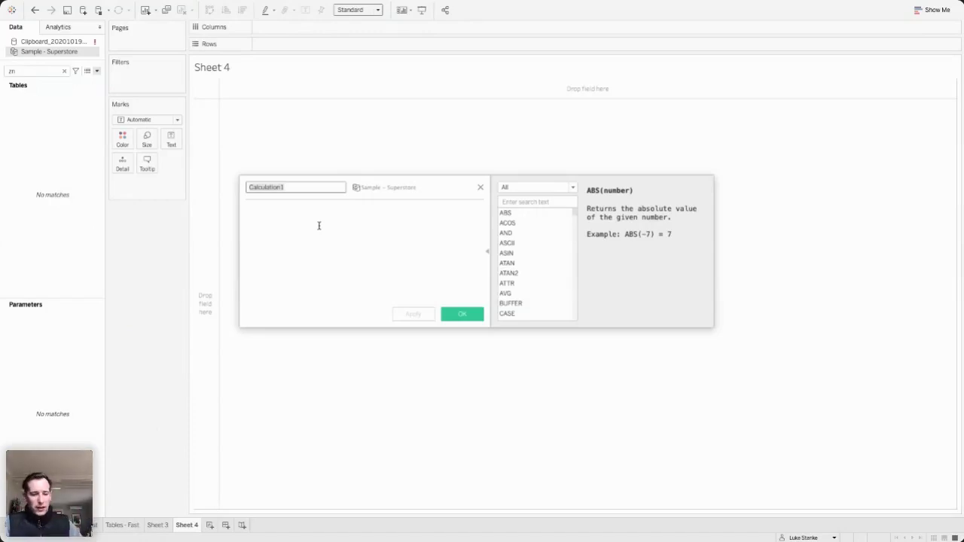
{"action": "type", "text": "if"}
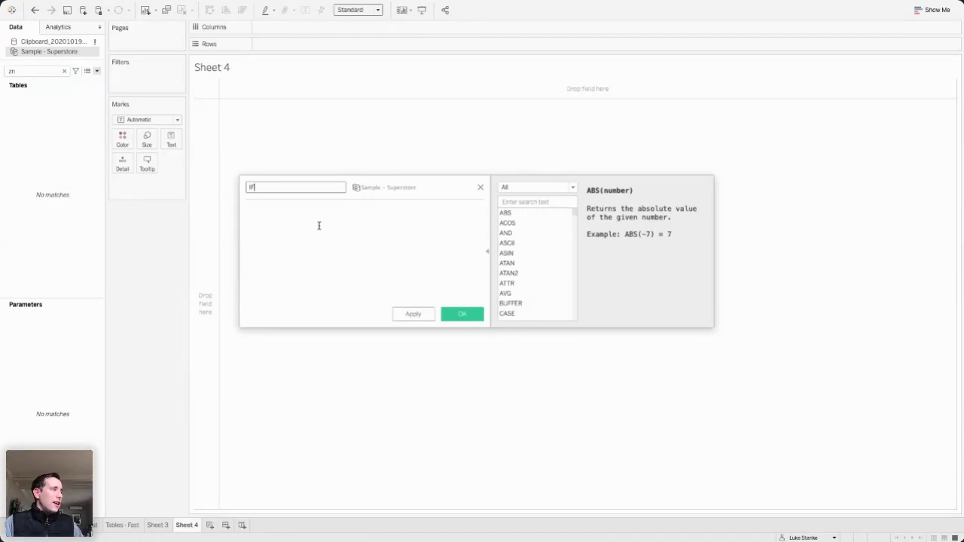
{"action": "key", "text": "BackSpace"}
{"action": "type", "text": "Sales | CY"}
{"action": "key", "text": "Tab"}
- Write the formula's condition as IF YEAR([Order Date]) = YEAR({MAX([Order Date])})
{"action": "type", "text": "IF Ord"}
{"action": "key", "text": "BackSpace"}
{"action": "key", "text": "BackSpace"}
{"action": "key", "text": "BackSpace"}
{"action": "type", "text": "YEAR([Order Da"}
{"action": "key", "text": "Return"}
{"action": "type", "text": ")"}
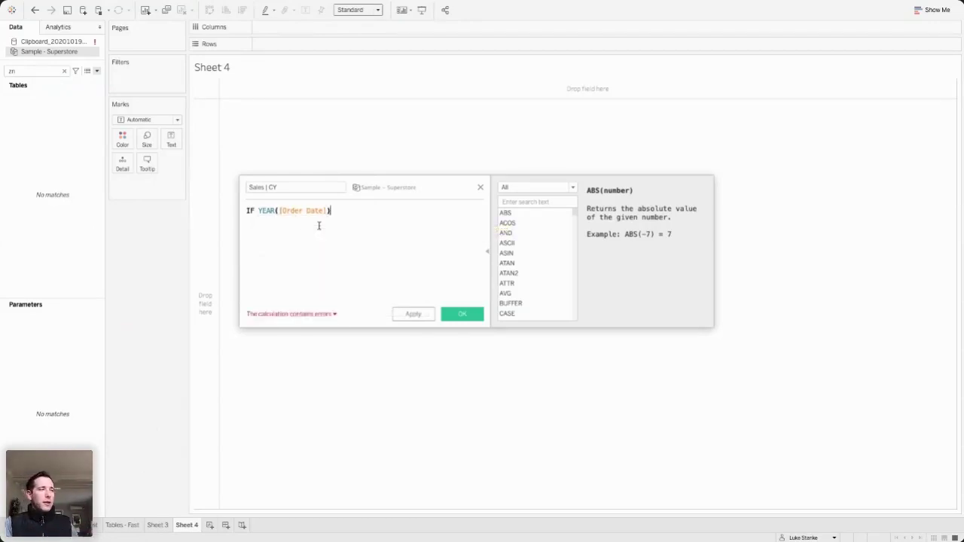
{"action": "type", "text": " = "}
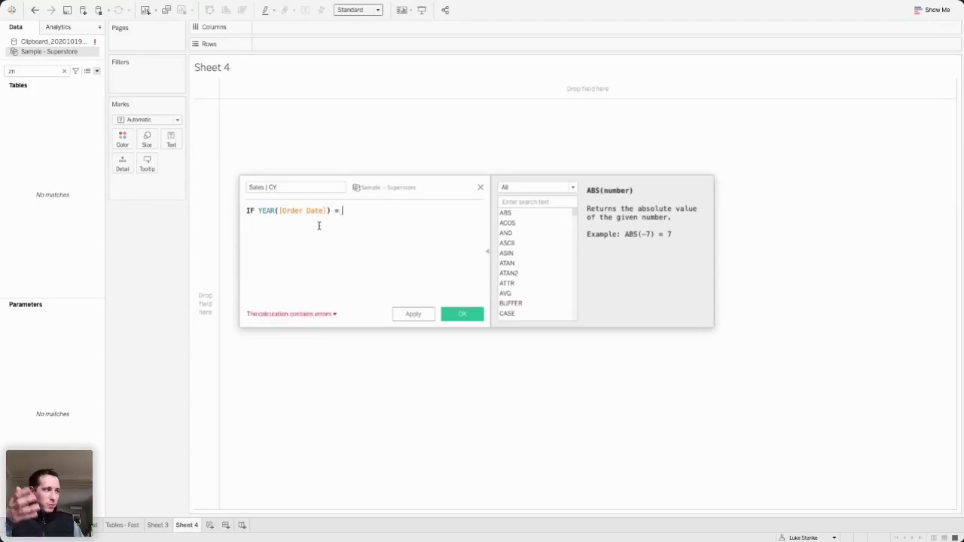
{"action": "type", "text": "("}
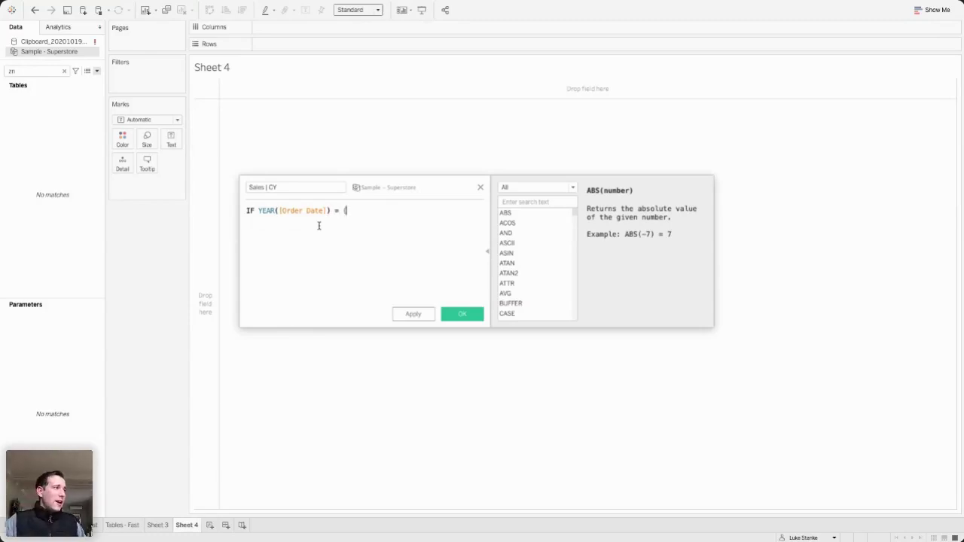
{"action": "type", "text": "YEAR(["}
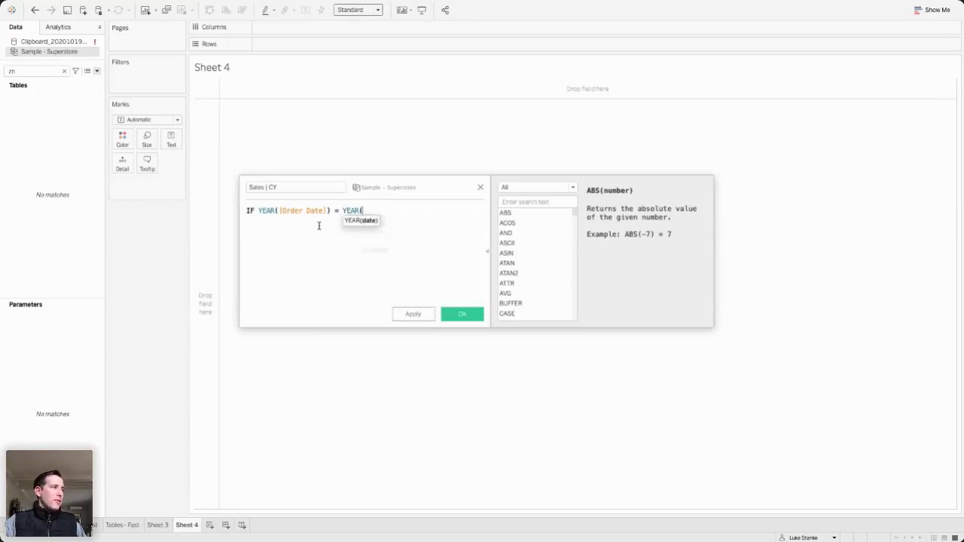
{"action": "type", "text": "MAX(Or"}
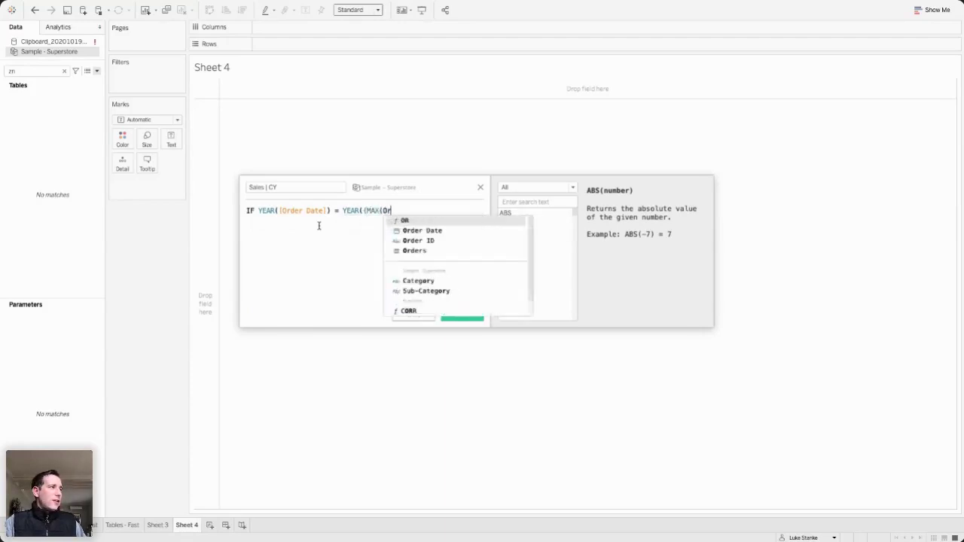
{"action": "key", "text": "Down"}
{"action": "key", "text": "Return"}
{"action": "type", "text": "))"}
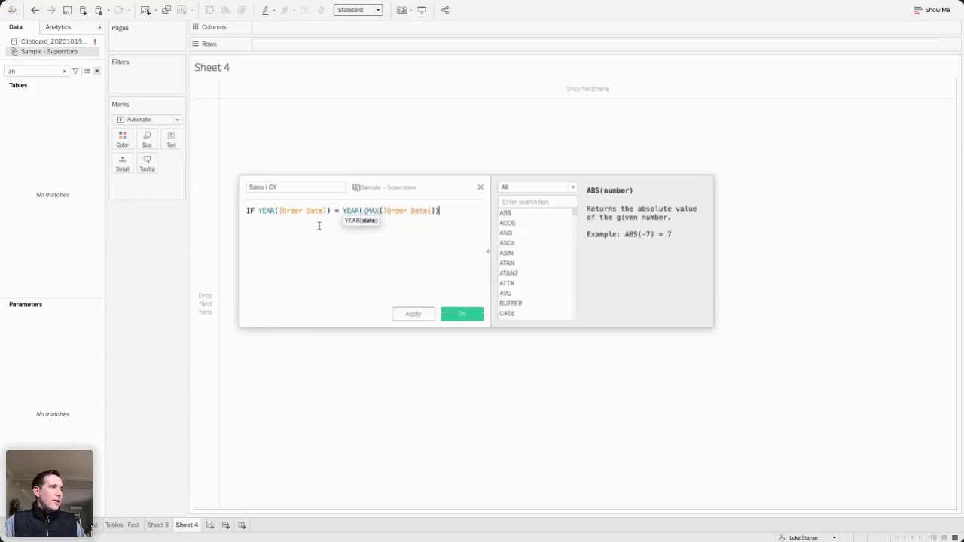
- Highlight the {MAX([Order Date])} expression within the condition to examine it
{"action": "key", "text": "Left"}
{"action": "key", "text": "Left"}
{"action": "key", "text": "Left"}
{"action": "key", "text": "Left"}
{"action": "key", "text": "Left"}
{"action": "key", "text": "Left"}
{"action": "key", "text": "Left"}
{"action": "key", "text": "Left"}
{"action": "key", "text": "Left"}
{"action": "key", "text": "Left"}
{"action": "key", "text": "Left"}
{"action": "key", "text": "Left"}
{"action": "key", "text": "Left"}
{"action": "key", "text": "Left"}
{"action": "key", "text": "Left"}
{"action": "key", "text": "Left"}
{"action": "key", "text": "Left"}
{"action": "key", "text": "Left"}
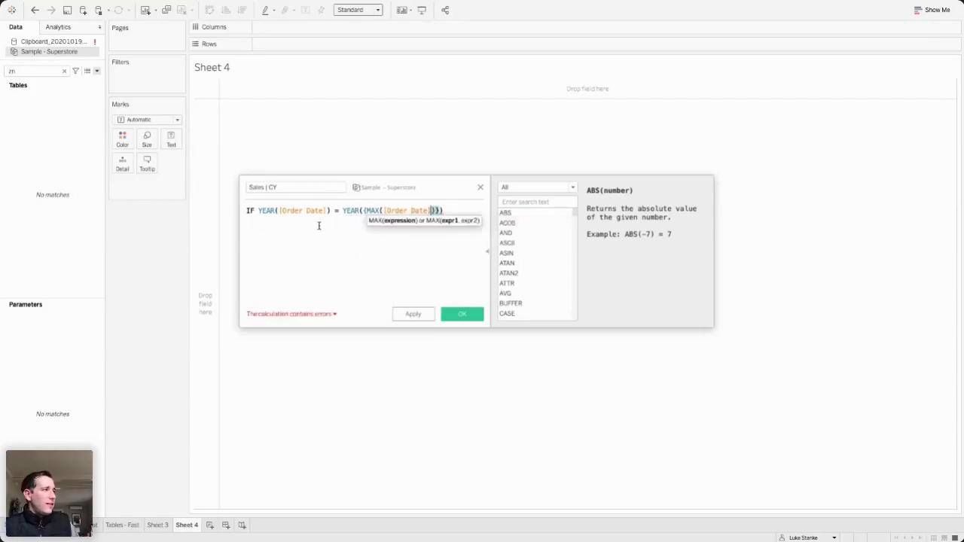
{"action": "key", "text": "Left"}
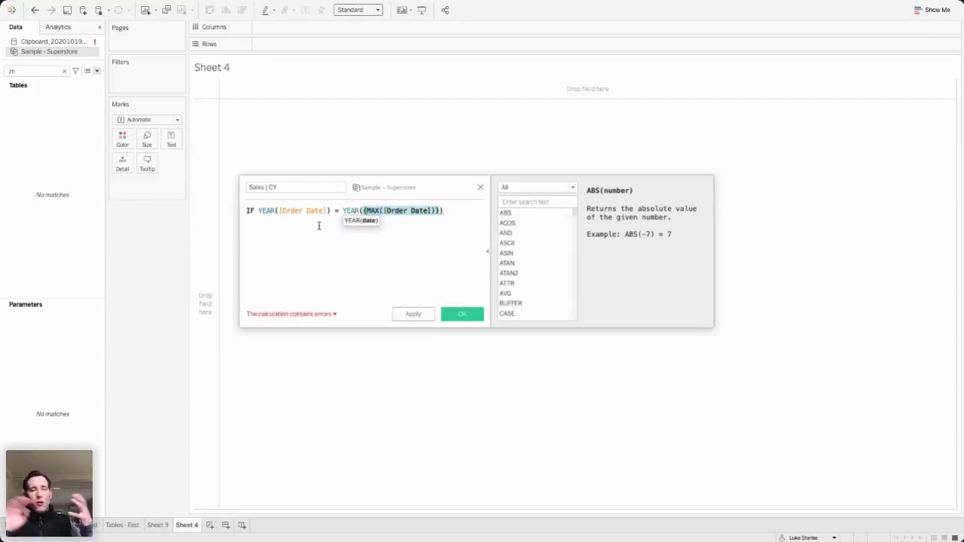
{"action": "key", "text": "End"}
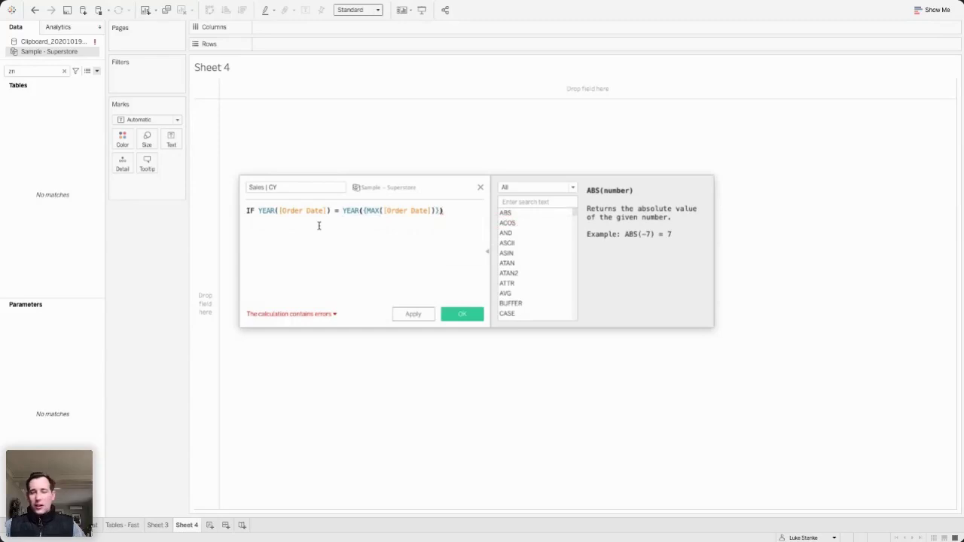
- Complete the Sales | CY formula with THEN [Sales] END and save the calculated field
{"action": "key", "text": "Return"}
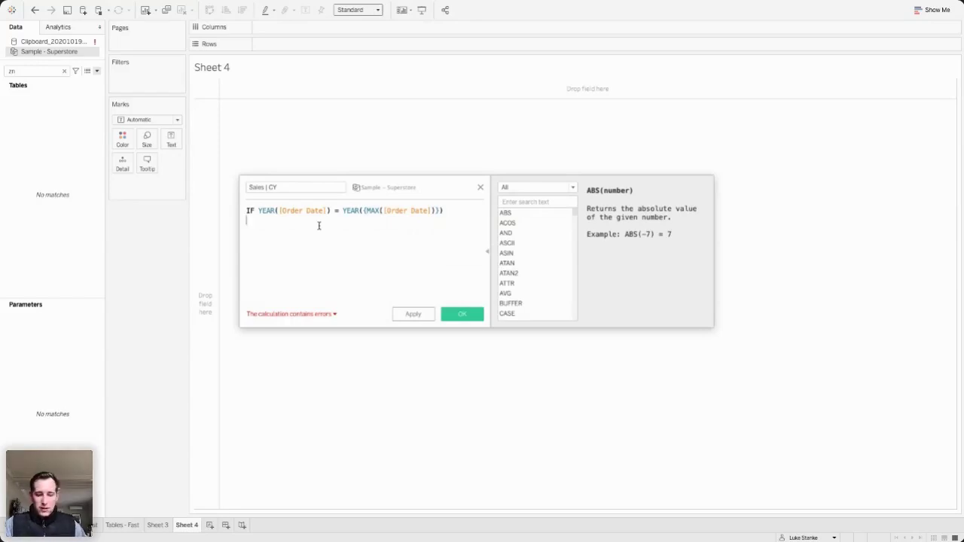
{"action": "type", "text": "THEN"}
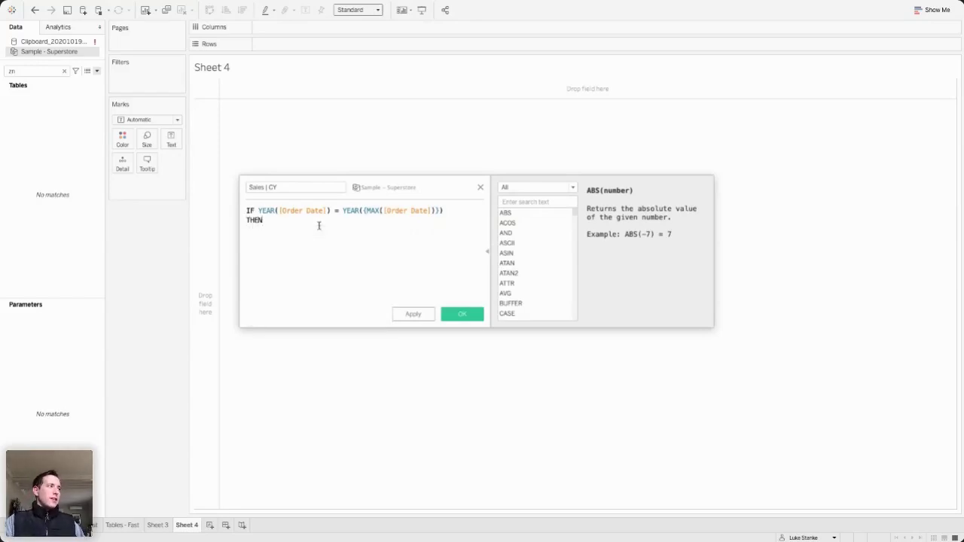
{"action": "type", "text": " [Sales]"}
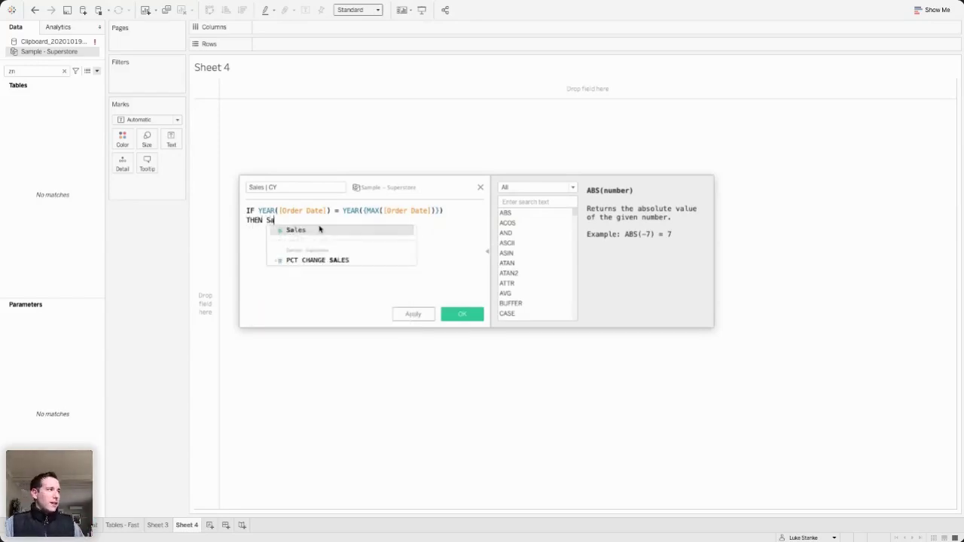
{"action": "key", "text": "Return"}
{"action": "type", "text": "END"}
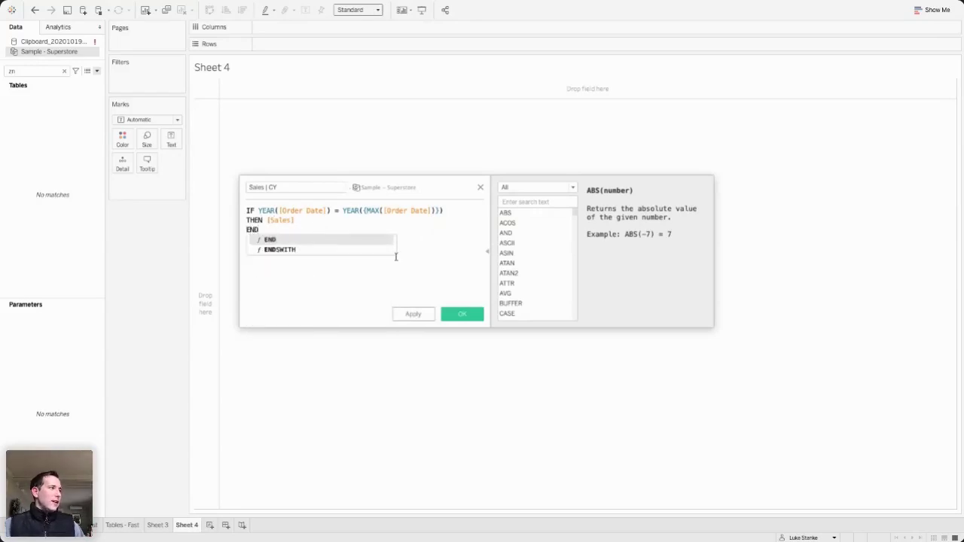
{"action": "left_click", "coordinate": [457, 313]}
- Search the data fields for cy and duplicate the Sales | CY calculated field
{"action": "left_click", "coordinate": [37, 71]}
{"action": "type", "text": "zn"}
{"action": "key", "text": "BackSpace"}
{"action": "key", "text": "BackSpace"}
{"action": "type", "text": "cy"}
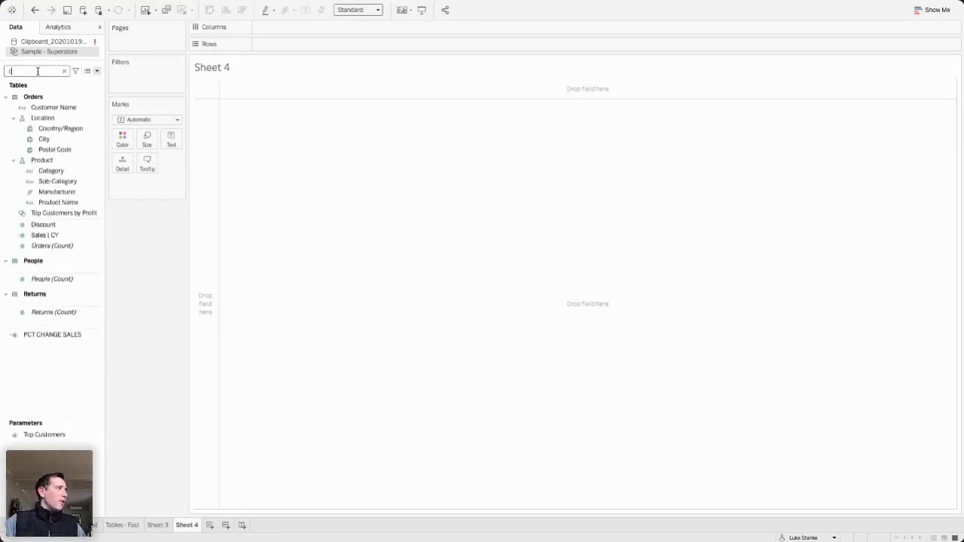
{"action": "left_click", "coordinate": [22, 118]}
{"action": "right_click", "coordinate": [29, 117]}
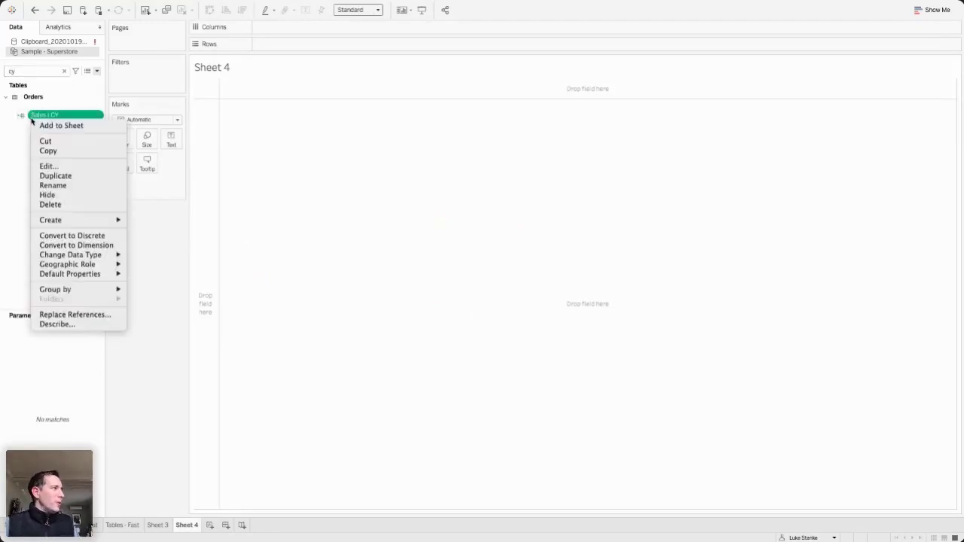
{"action": "left_click", "coordinate": [43, 177]}
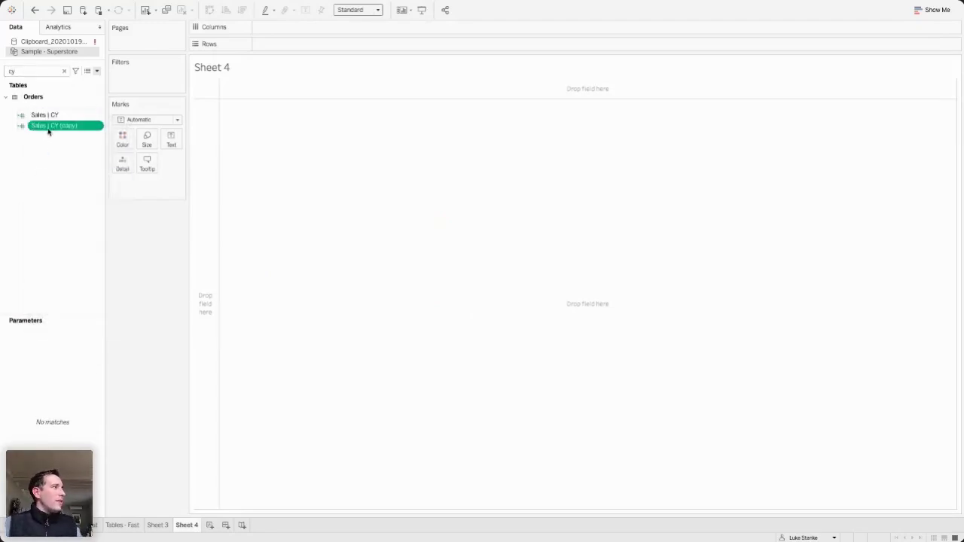
- Edit the duplicated field: append -1 to the year condition, rename it Sales | PY, and save it
{"action": "right_click", "coordinate": [50, 127]}
{"action": "left_click", "coordinate": [63, 174]}
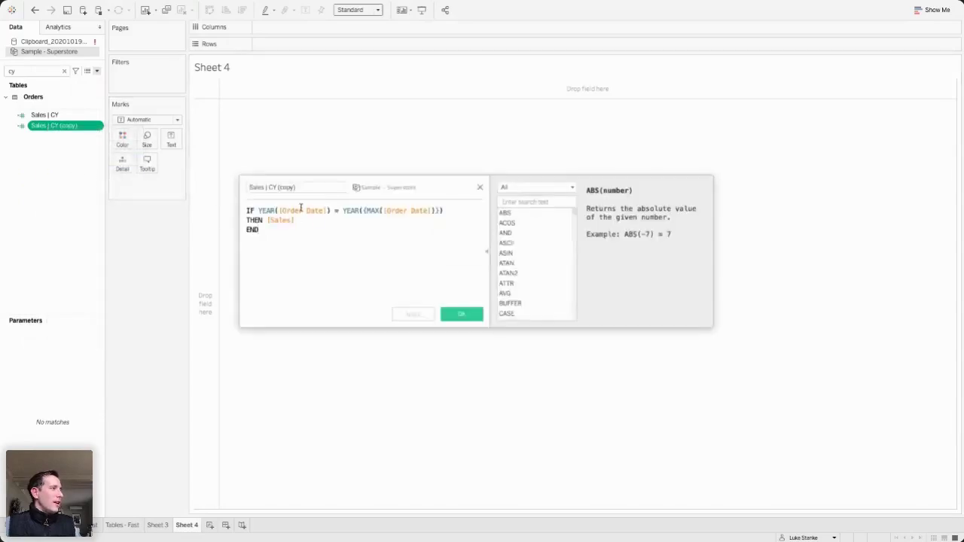
{"action": "left_click", "coordinate": [458, 211]}
{"action": "type", "text": "-1"}
{"action": "left_click_drag", "start_coordinate": [272, 188], "coordinate": [330, 192]}
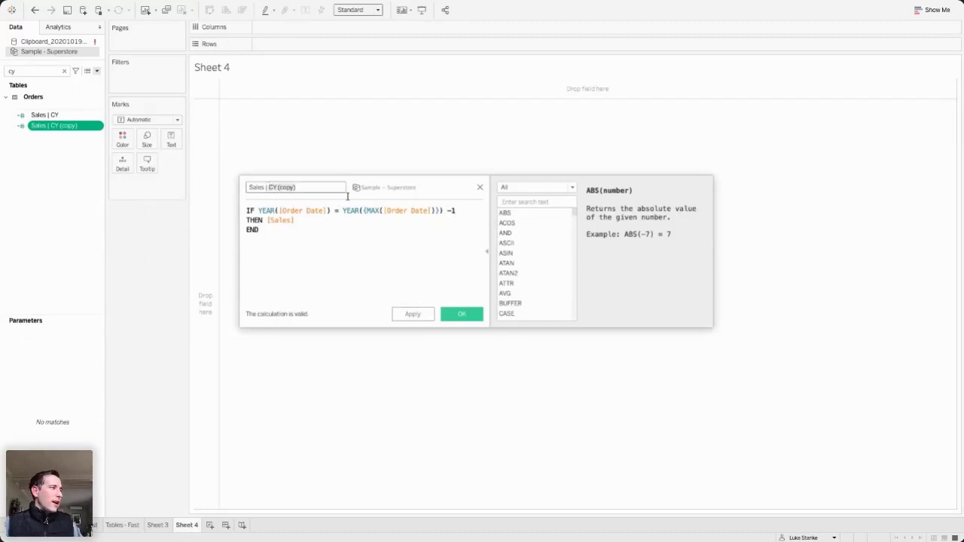
{"action": "type", "text": "PY"}
{"action": "left_click", "coordinate": [449, 315]}
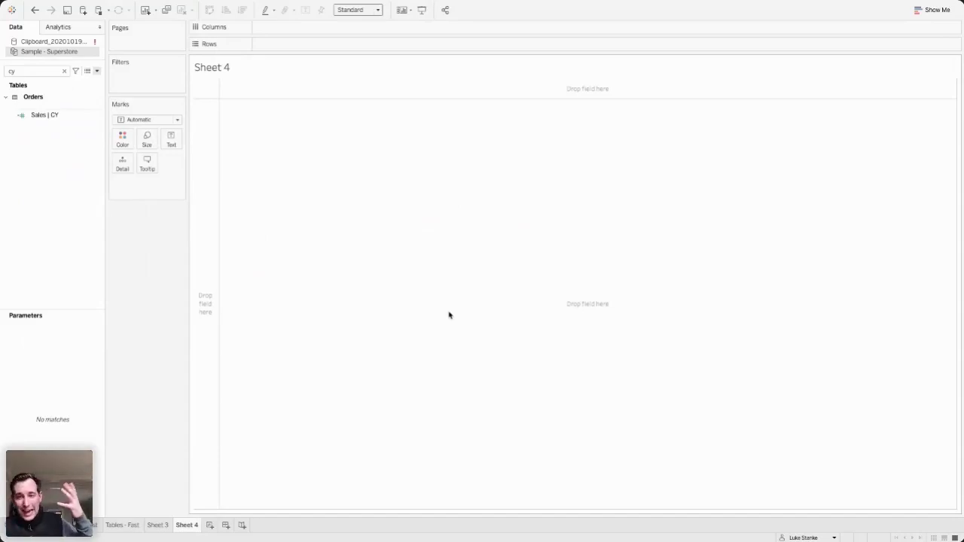
- Search the data fields for Ord to find Order Date
{"action": "left_click", "coordinate": [13, 69]}
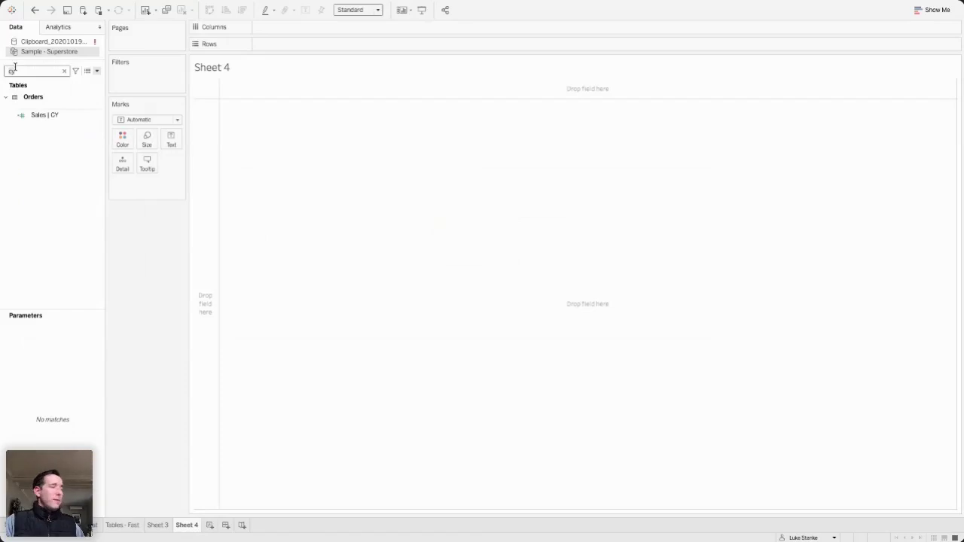
{"action": "type", "text": "Ord"}
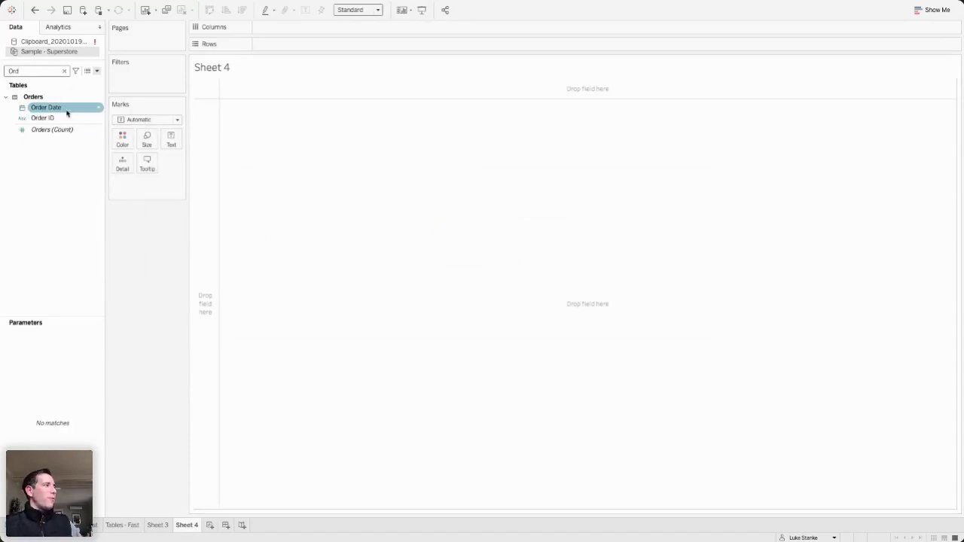
{"action": "left_click_drag", "start_coordinate": [66, 113], "coordinate": [236, 22]}
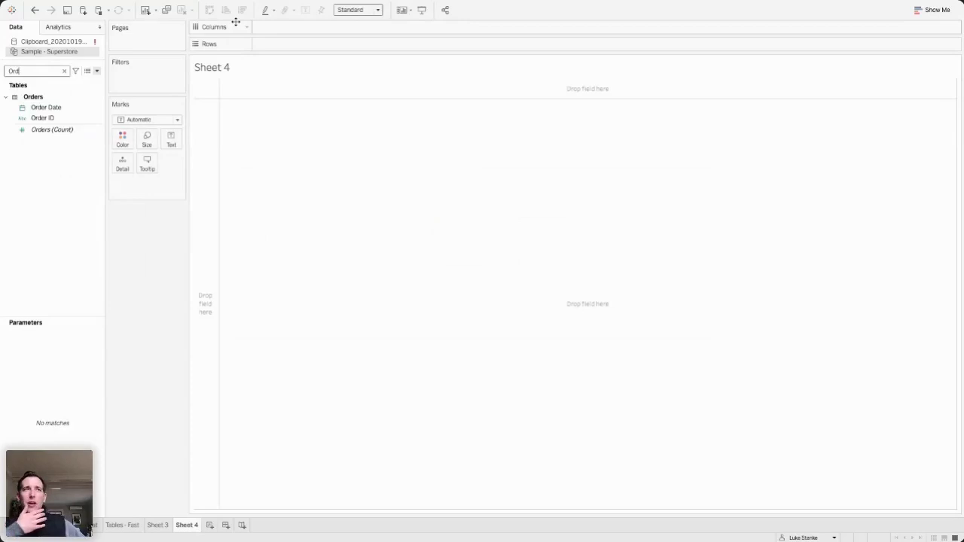
{"action": "left_click_drag", "start_coordinate": [235, 22], "coordinate": [80, 112]}
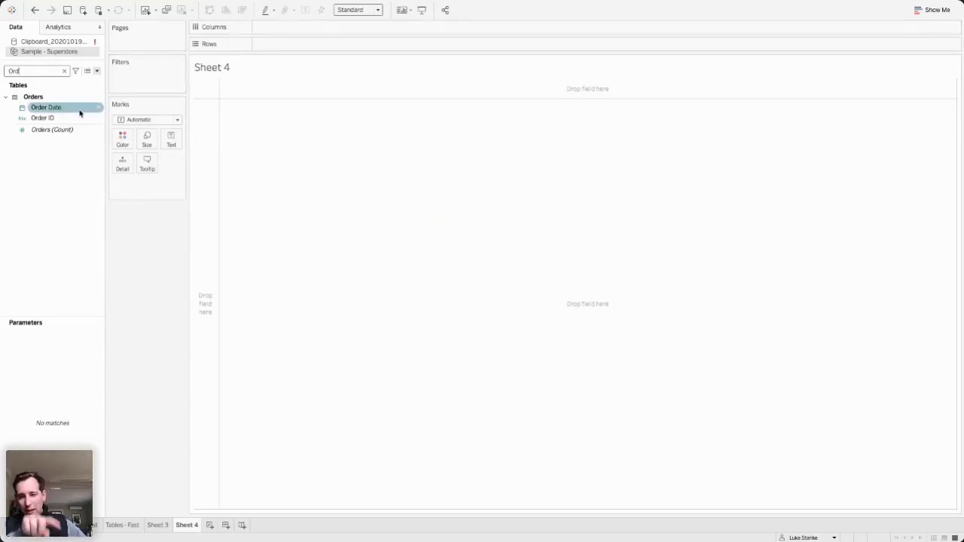
- Try Order Date on Columns broken down by year and quarter, and remove it from the sheet
{"action": "left_click_drag", "start_coordinate": [80, 112], "coordinate": [320, 28]}
{"action": "left_click", "coordinate": [260, 27]}
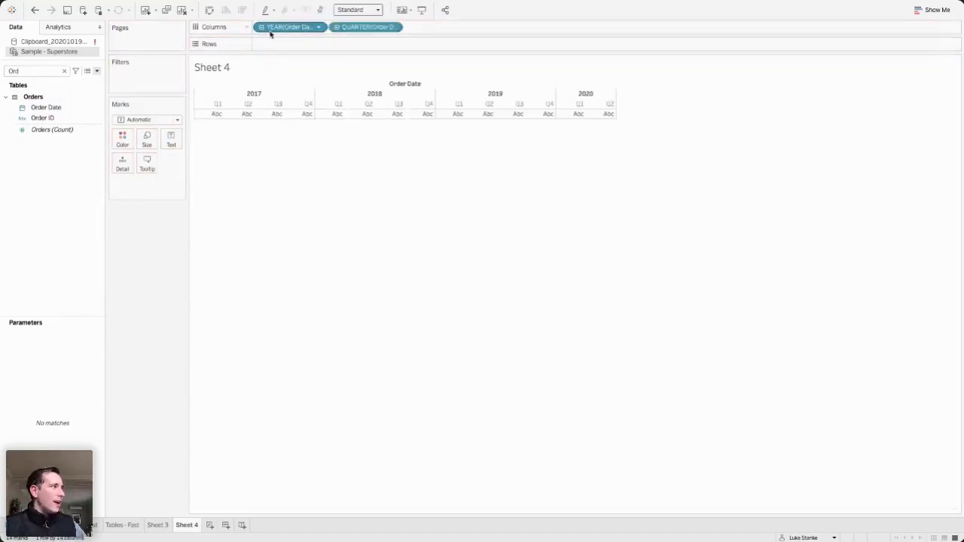
{"action": "left_click", "coordinate": [334, 28]}
{"action": "left_click", "coordinate": [215, 95]}
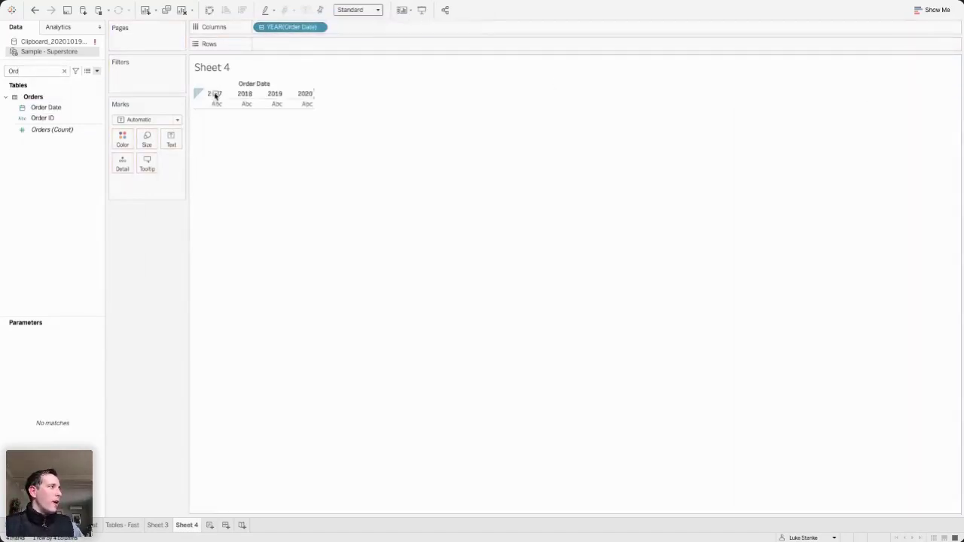
{"action": "left_click_drag", "start_coordinate": [274, 28], "coordinate": [43, 146]}
- Create a custom date from Order Date with Months as the detail and Date Part as the type
{"action": "right_click", "coordinate": [43, 109]}
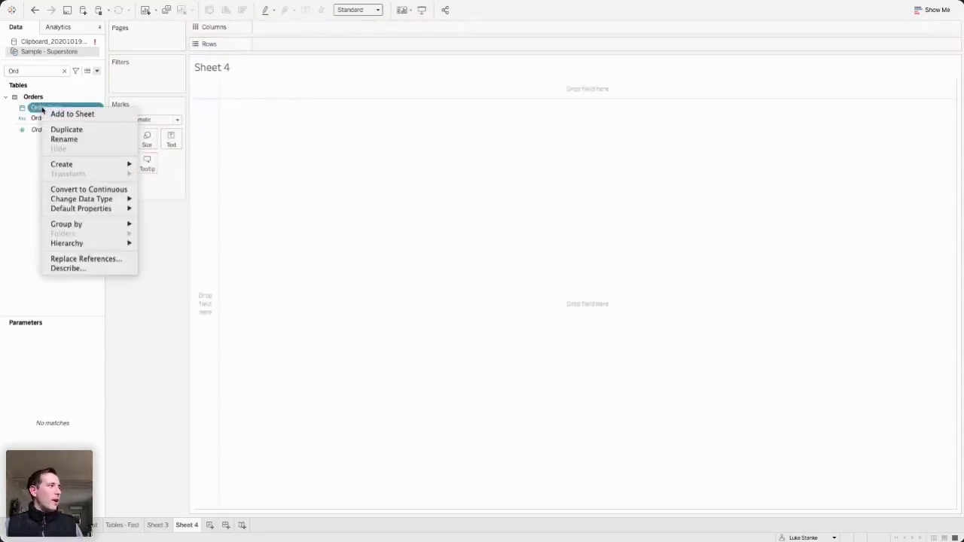
{"action": "mouse_move", "coordinate": [112, 164]}
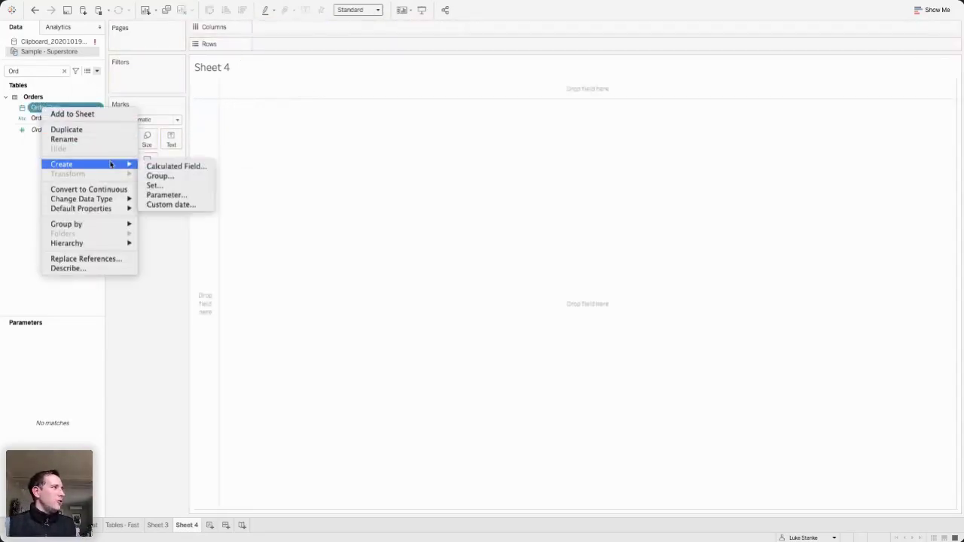
{"action": "left_click", "coordinate": [172, 205]}
{"action": "left_click", "coordinate": [448, 262]}
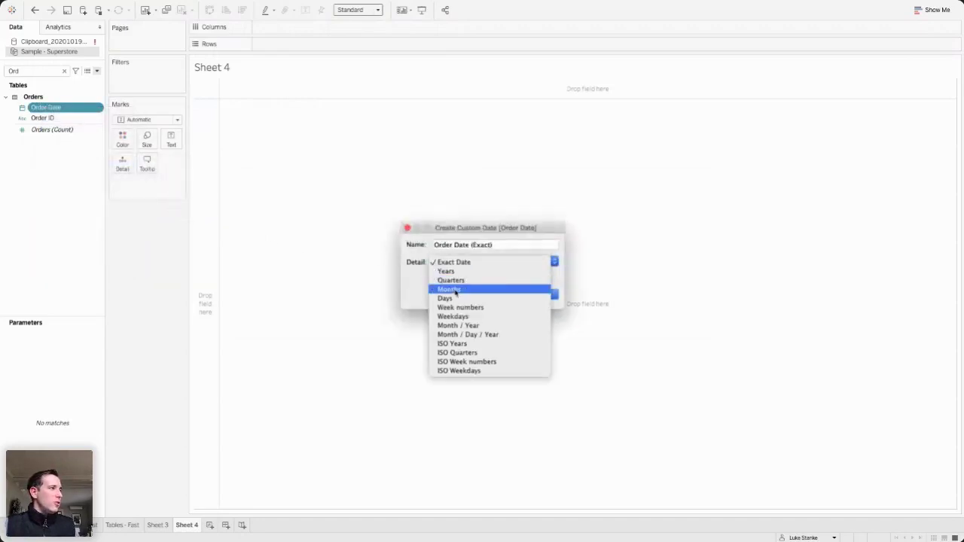
{"action": "left_click", "coordinate": [454, 290]}
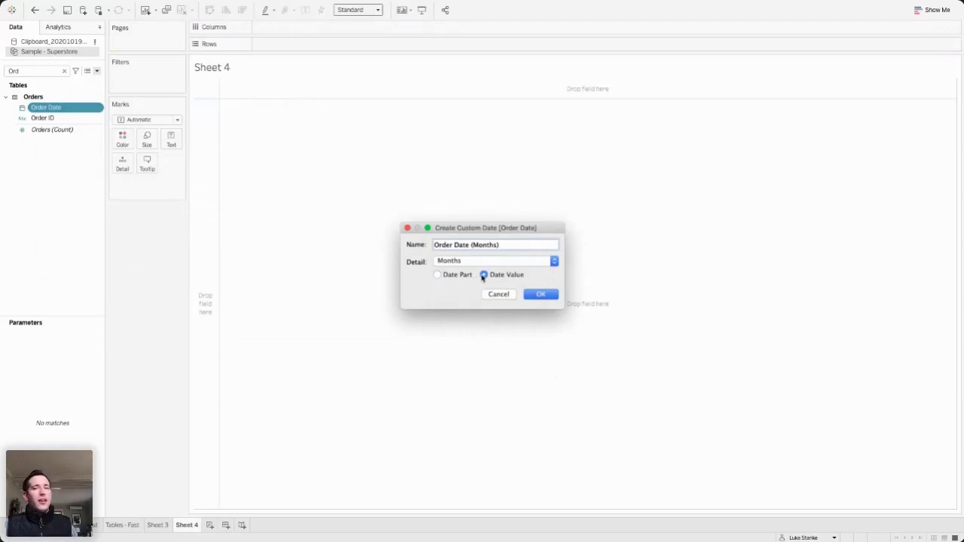
{"action": "left_click", "coordinate": [437, 275]}
{"action": "left_click", "coordinate": [543, 295]}
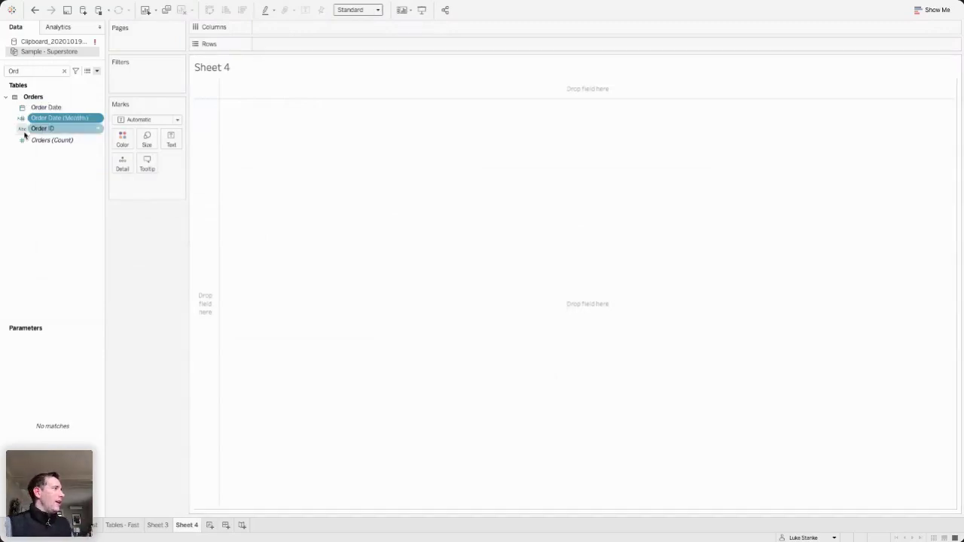
- Place Order Date (Months) on Columns and convert it to continuous
{"action": "left_click_drag", "start_coordinate": [47, 120], "coordinate": [301, 30]}
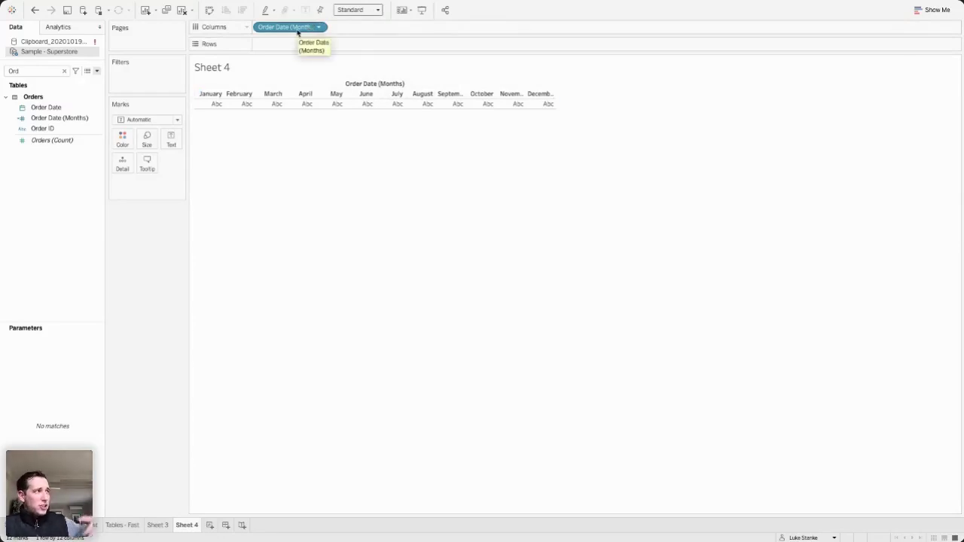
{"action": "right_click", "coordinate": [297, 31]}
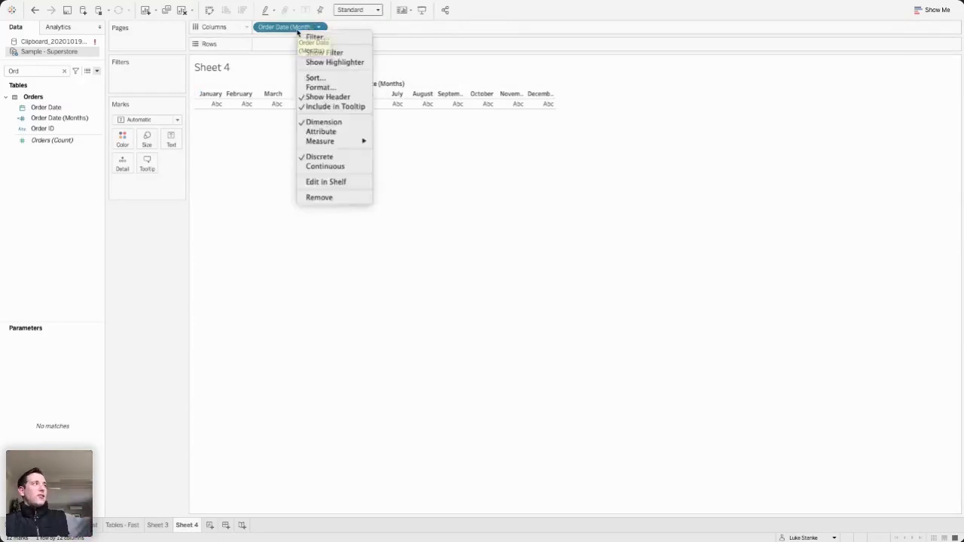
{"action": "left_click", "coordinate": [323, 166]}
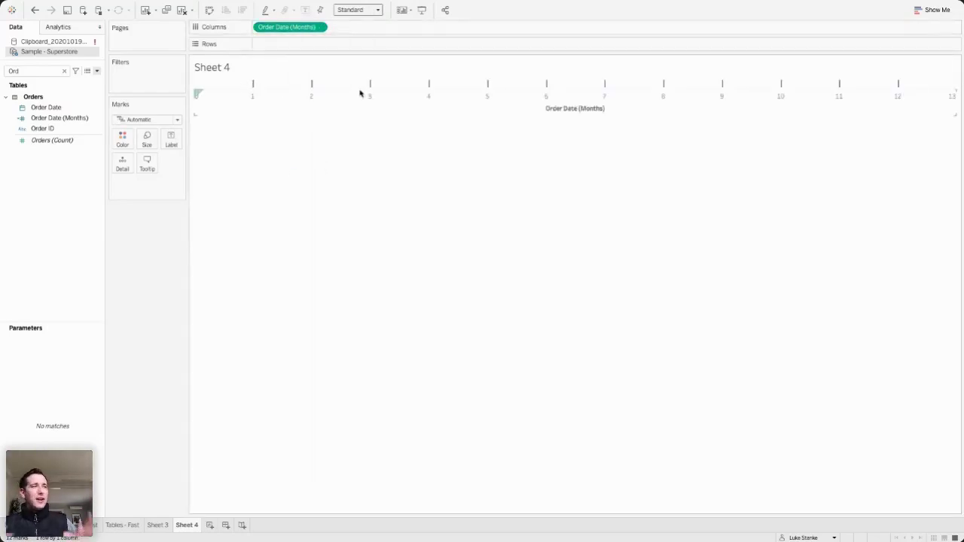
- Format the dates of Order Date (Months) as First Letter for both the pane and the axis scale
{"action": "right_click", "coordinate": [320, 103]}
{"action": "left_click", "coordinate": [338, 149]}
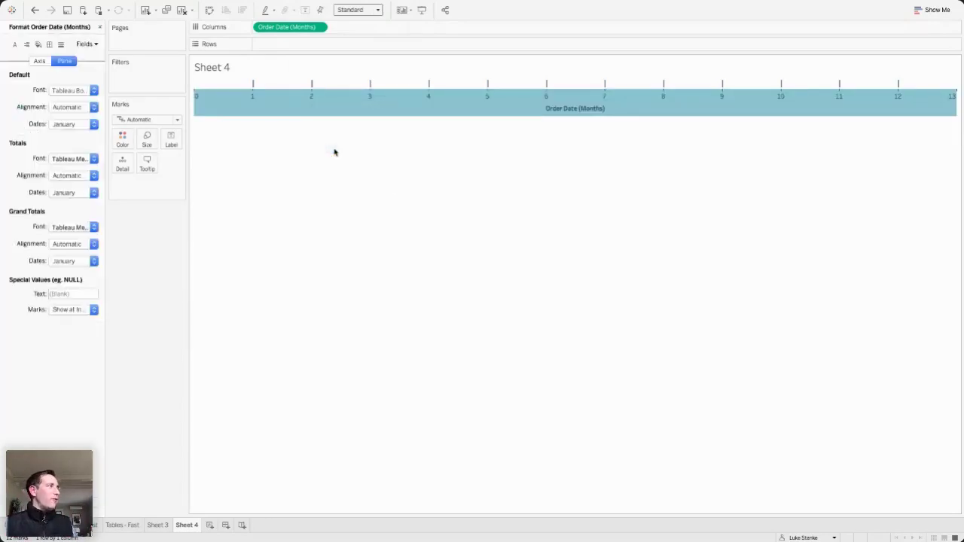
{"action": "left_click", "coordinate": [81, 124]}
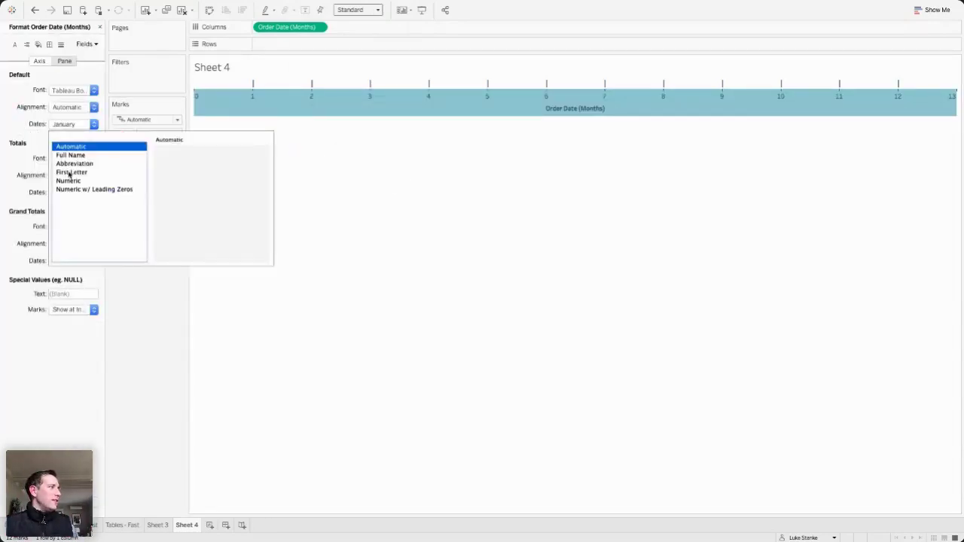
{"action": "left_click", "coordinate": [71, 172]}
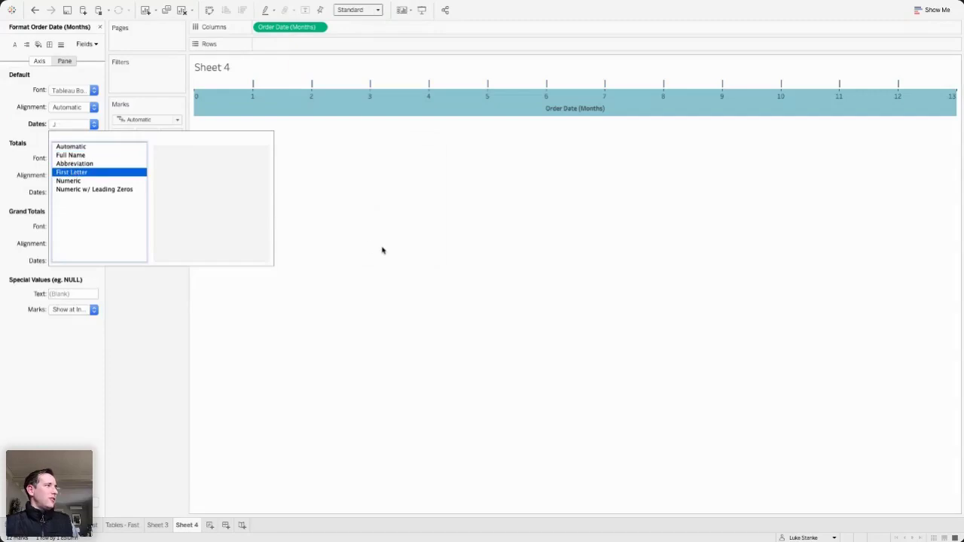
{"action": "left_click", "coordinate": [33, 63]}
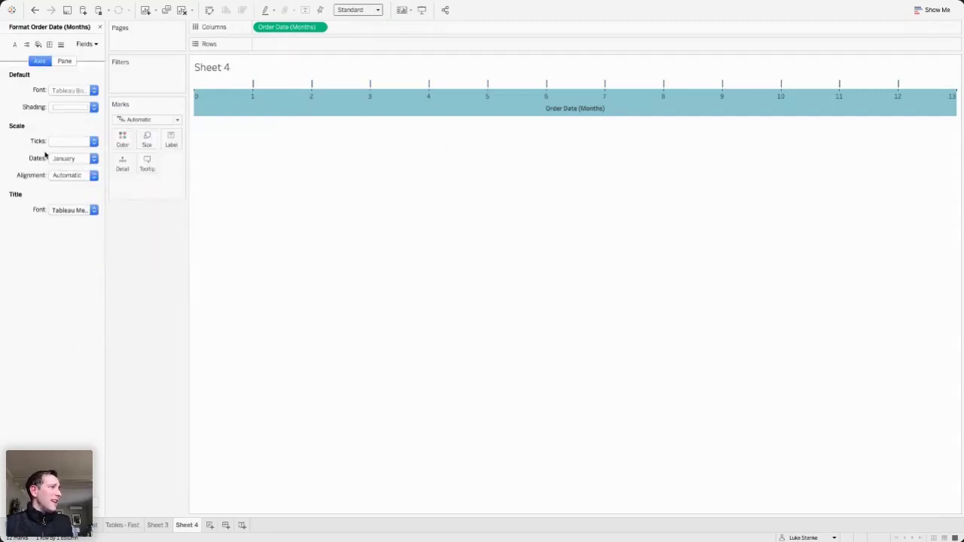
{"action": "left_click", "coordinate": [81, 158]}
{"action": "left_click", "coordinate": [68, 208]}
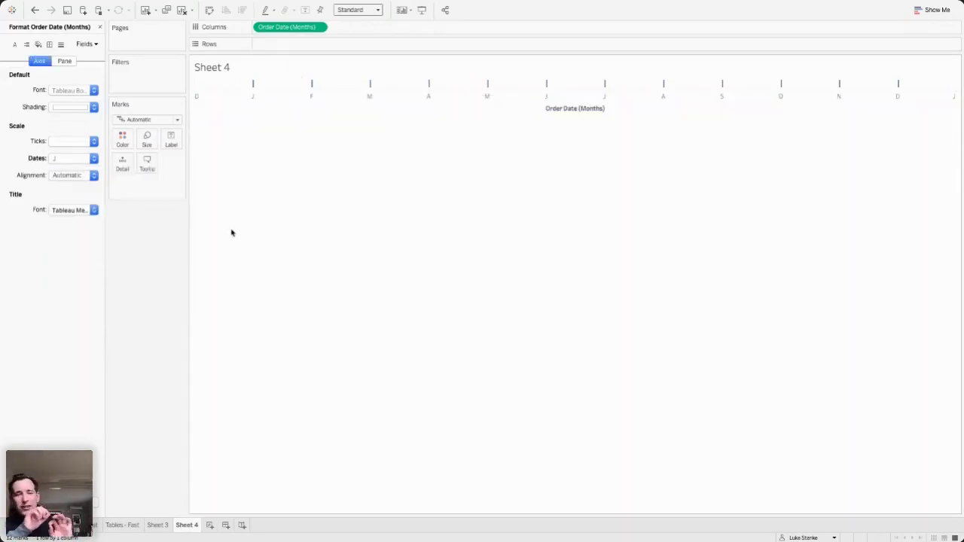
{"action": "left_click", "coordinate": [100, 26]}
- Search the fields for sal, put Sales | PY on Rows, and add Sales | CY to the same value axis
{"action": "left_click", "coordinate": [41, 71]}
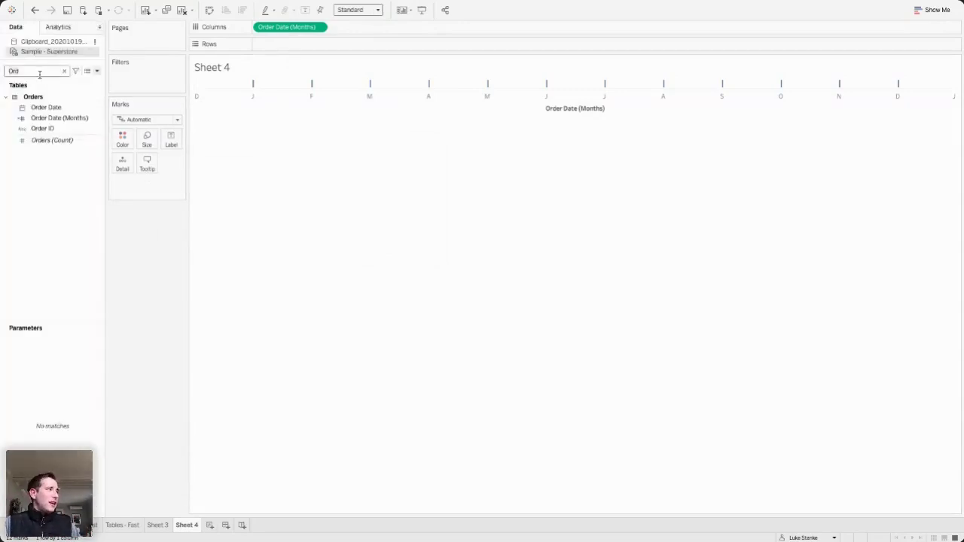
{"action": "key", "text": "ctrl+a"}
{"action": "type", "text": "sal"}
{"action": "left_click", "coordinate": [44, 136]}
{"action": "left_click", "coordinate": [43, 126]}
{"action": "left_click_drag", "start_coordinate": [39, 128], "coordinate": [274, 44]}
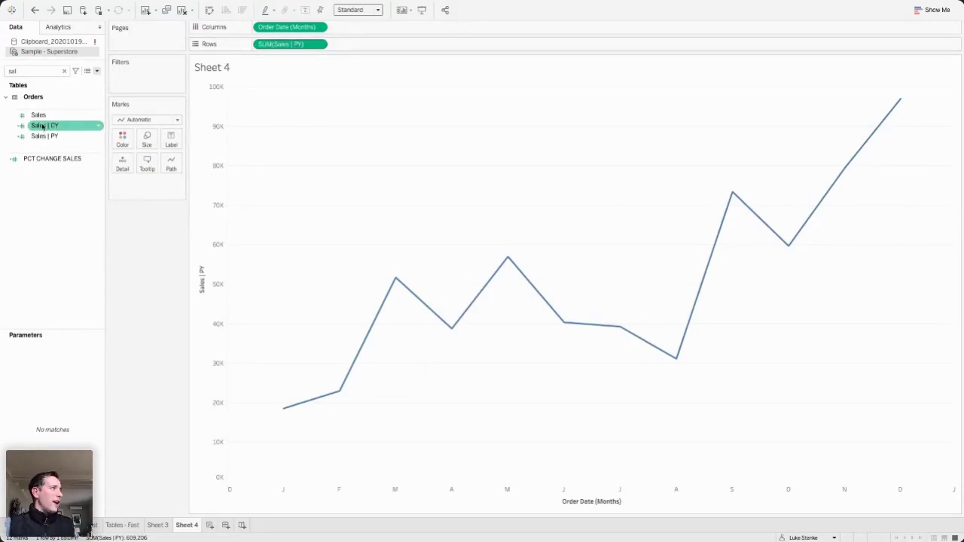
{"action": "left_click_drag", "start_coordinate": [43, 125], "coordinate": [222, 468]}
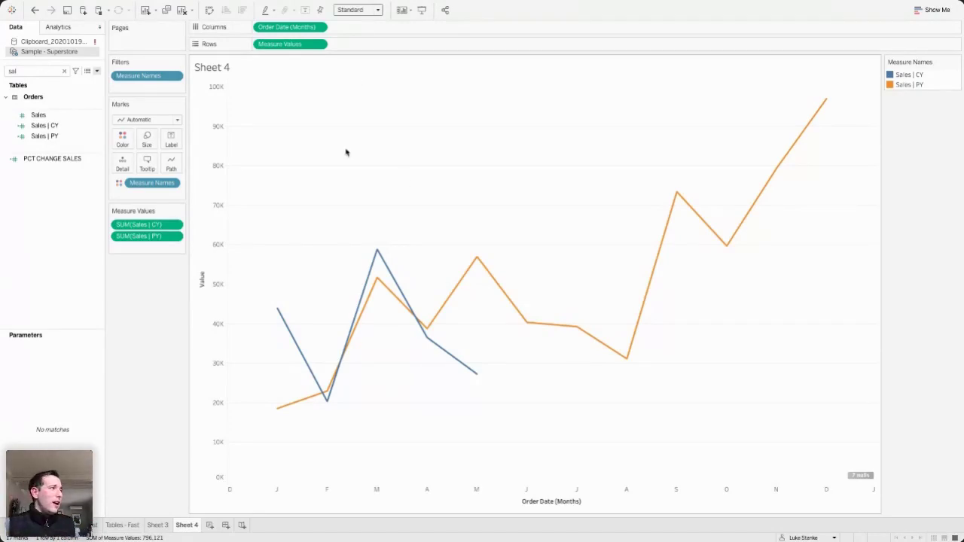
- Hide the headers of the month and value axes and change the mark type to Bar
{"action": "right_click", "coordinate": [329, 490]}
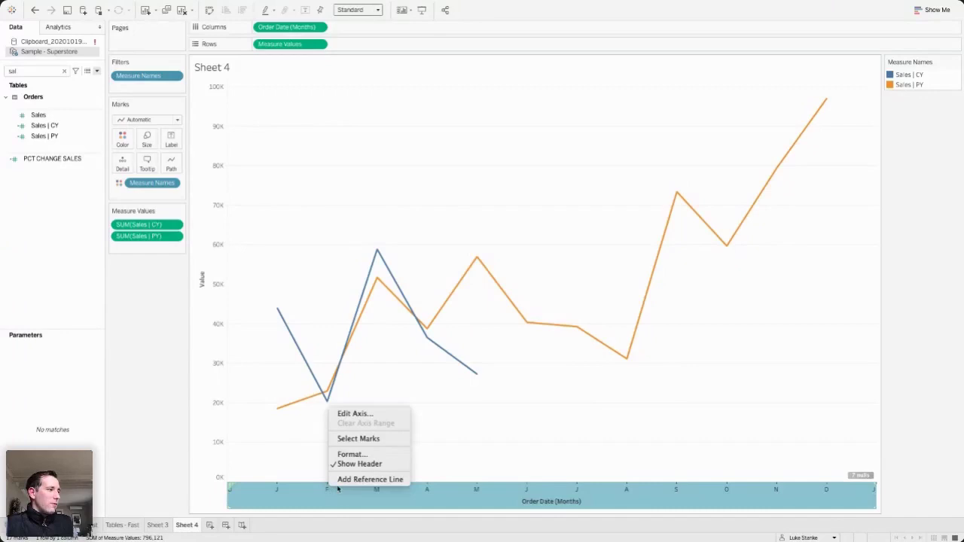
{"action": "right_click", "coordinate": [219, 400]}
{"action": "left_click", "coordinate": [241, 455]}
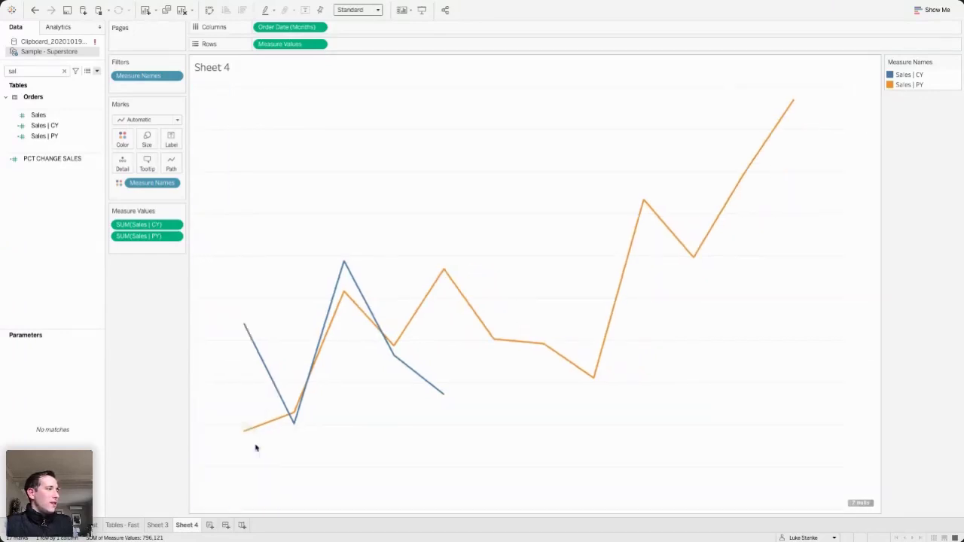
{"action": "left_click", "coordinate": [140, 120]}
{"action": "left_click", "coordinate": [130, 142]}
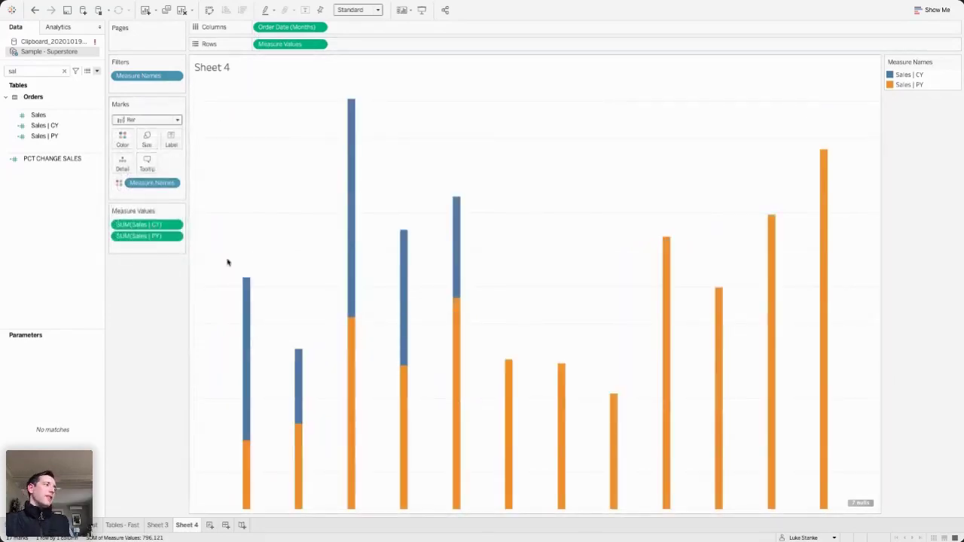
- Undo the change to bar marks and shrink the line chart's height and width to a small sparkline
{"action": "key", "text": "ctrl+z"}
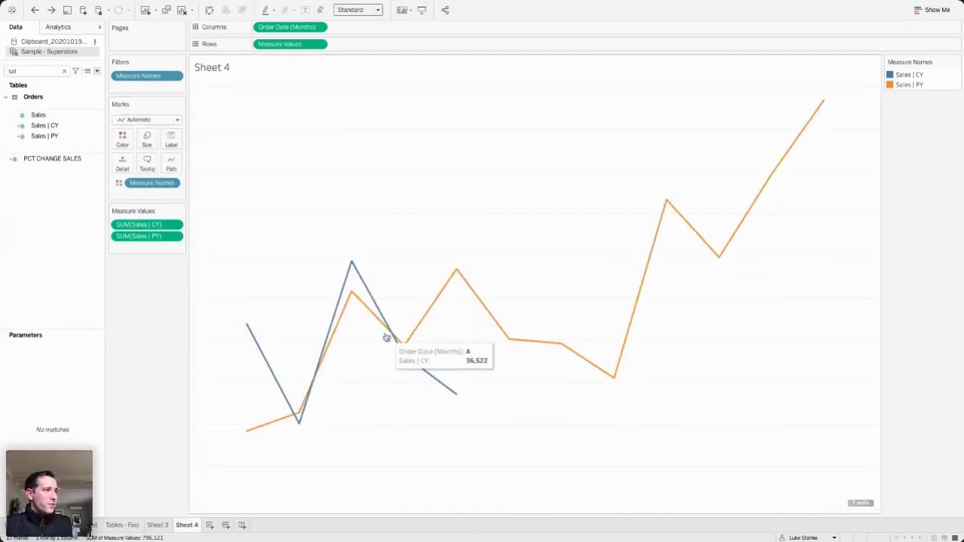
{"action": "left_click", "coordinate": [908, 85]}
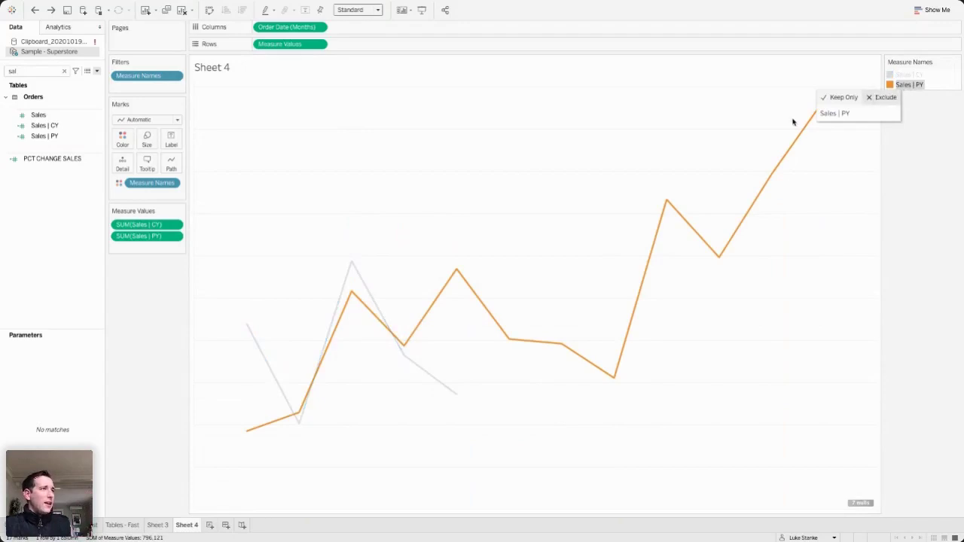
{"action": "left_click", "coordinate": [384, 144]}
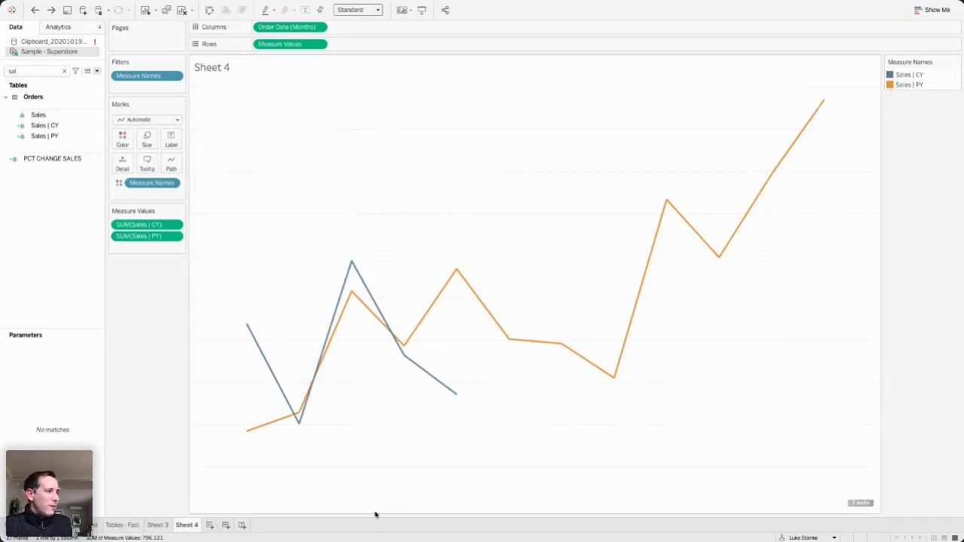
{"action": "left_click_drag", "start_coordinate": [374, 509], "coordinate": [394, 111]}
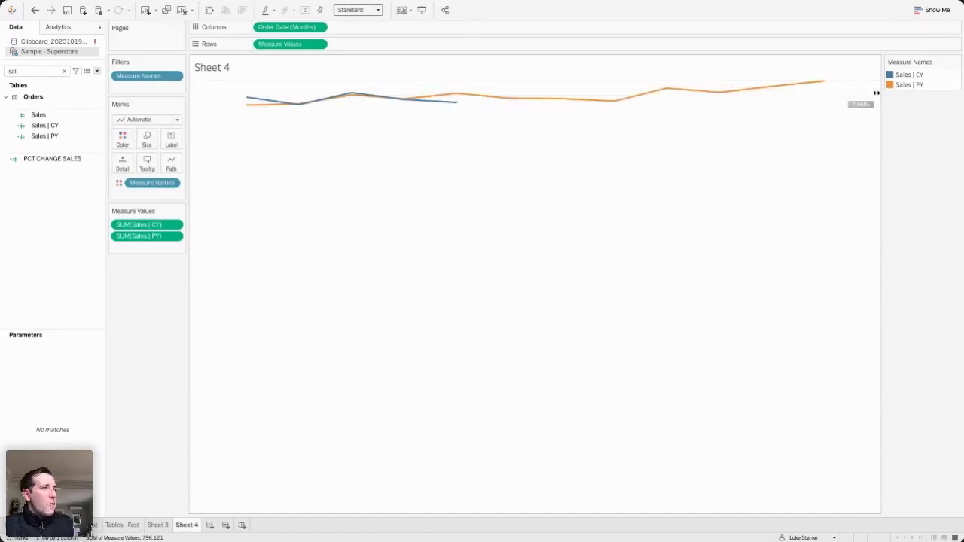
{"action": "left_click_drag", "start_coordinate": [645, 77], "coordinate": [297, 111]}
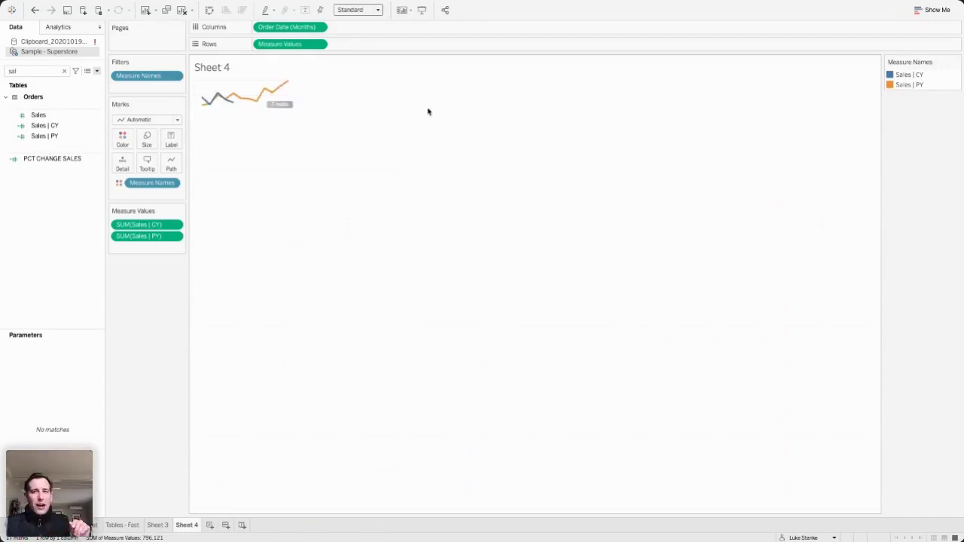
- Reduce the line thickness to the minimum and recolor Sales | PY gray from the Automatic palette
{"action": "left_click", "coordinate": [147, 139]}
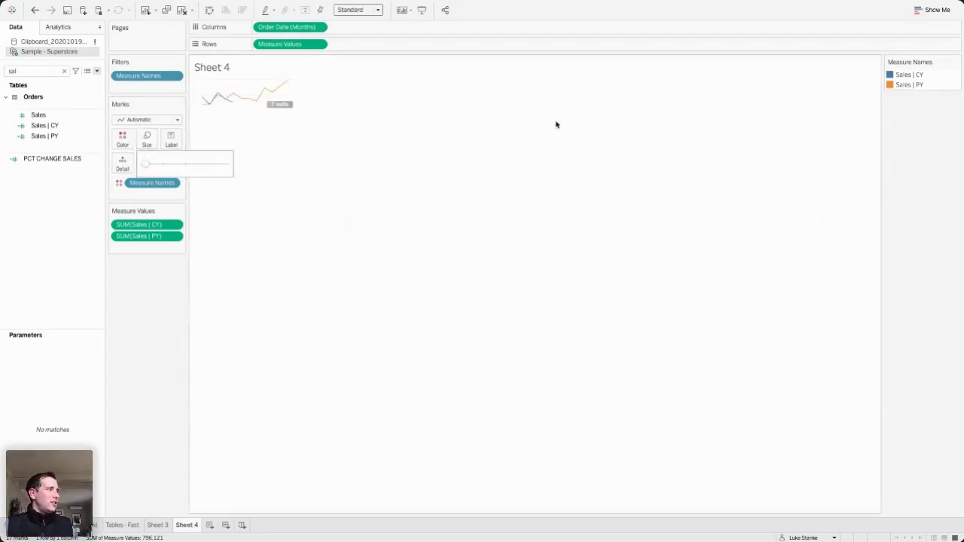
{"action": "double_click", "coordinate": [918, 86]}
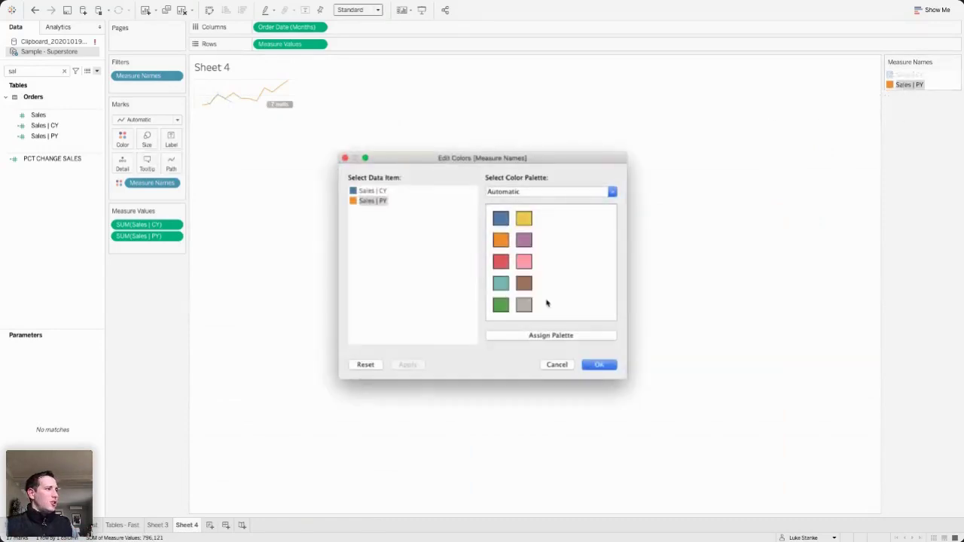
{"action": "left_click", "coordinate": [522, 305]}
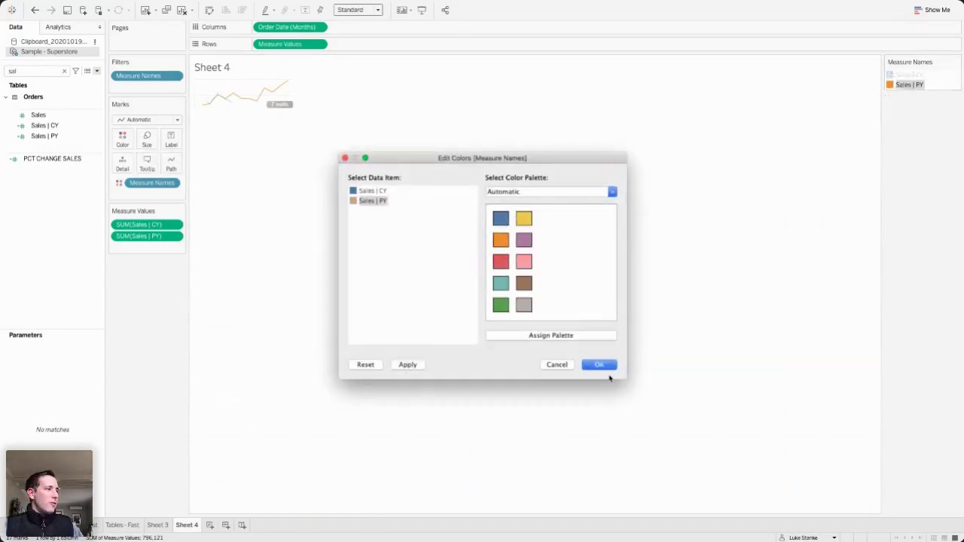
{"action": "left_click", "coordinate": [606, 367]}
{"action": "left_click", "coordinate": [628, 281]}
{"action": "mouse_move", "coordinate": [253, 107]}
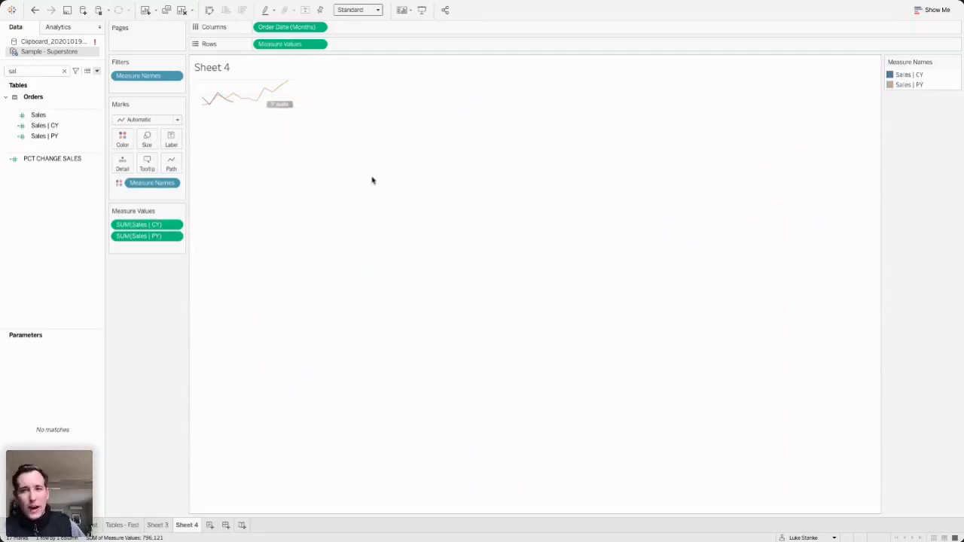
- Search the fields for fu and filter the view to Full Months: True
{"action": "double_click", "coordinate": [32, 70]}
{"action": "type", "text": "fa"}
{"action": "key", "text": "BackSpace"}
{"action": "type", "text": "o"}
{"action": "key", "text": "BackSpace"}
{"action": "type", "text": "u"}
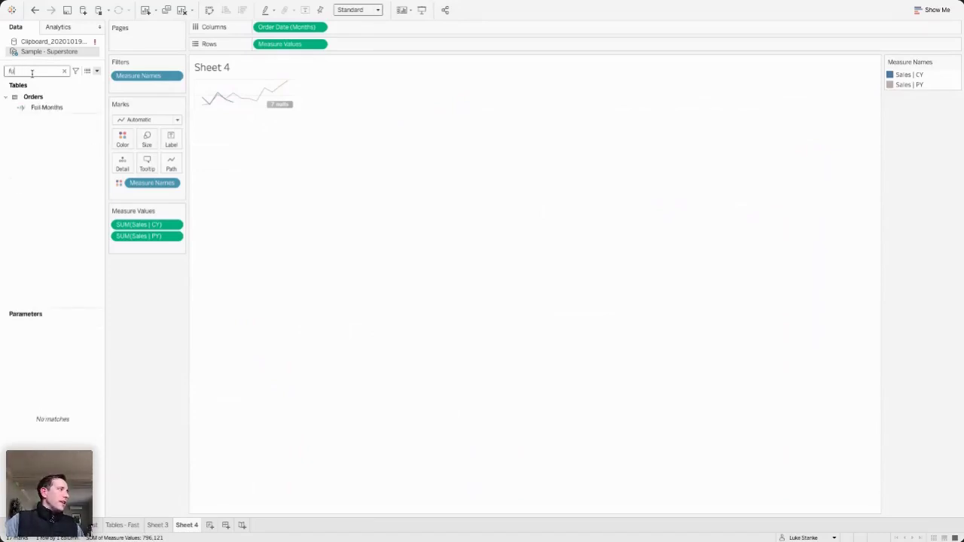
{"action": "left_click_drag", "start_coordinate": [45, 107], "coordinate": [133, 93]}
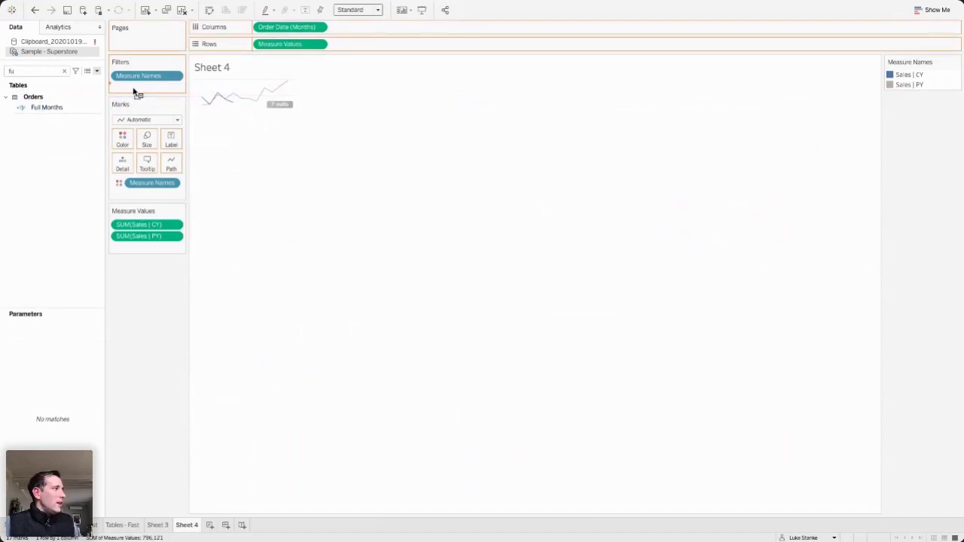
{"action": "left_click", "coordinate": [393, 192]}
{"action": "left_click", "coordinate": [573, 400]}
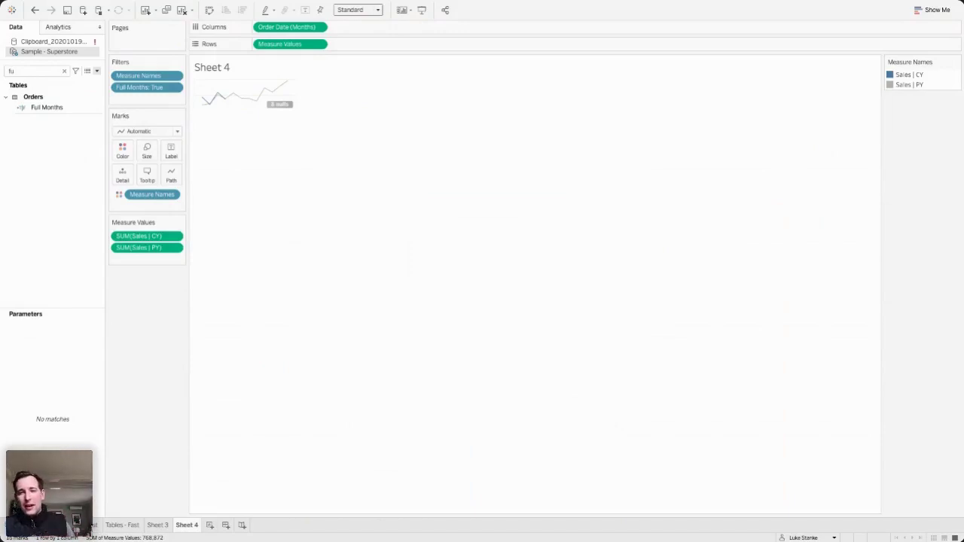
- Switch to the browser, copy the ▲ symbol from the Alt-Codes list, and open the Tables presentation in Google Slides
{"action": "key", "text": "ctrl+Right"}
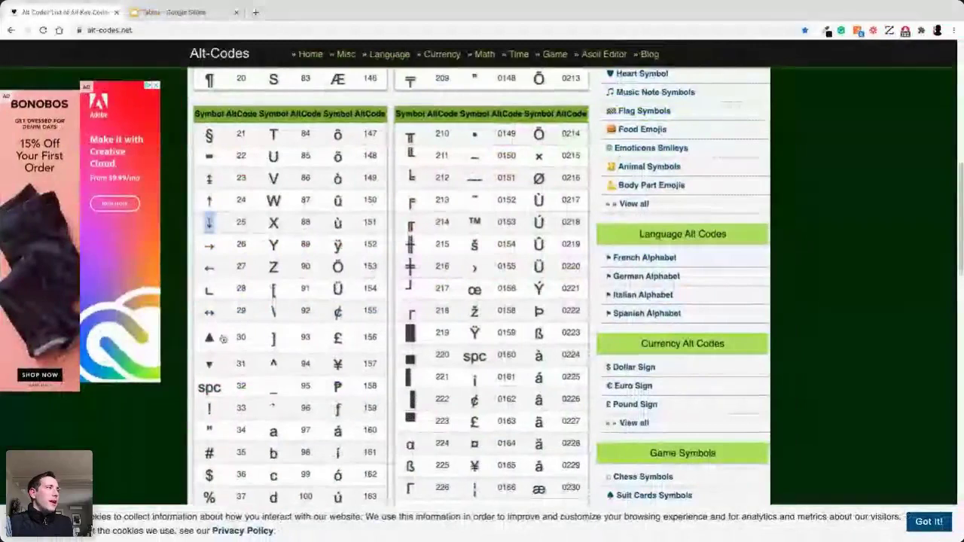
{"action": "left_click", "coordinate": [209, 333]}
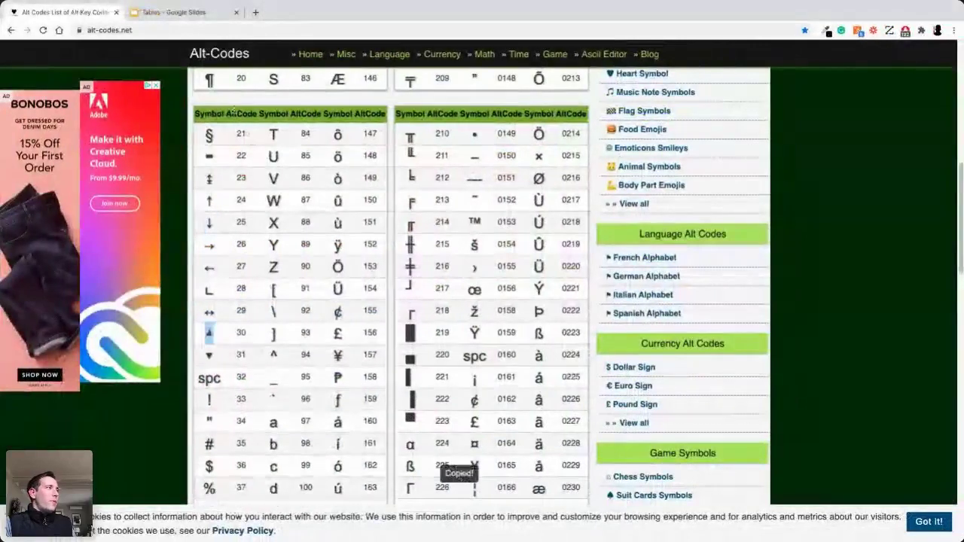
{"action": "left_click", "coordinate": [172, 12]}
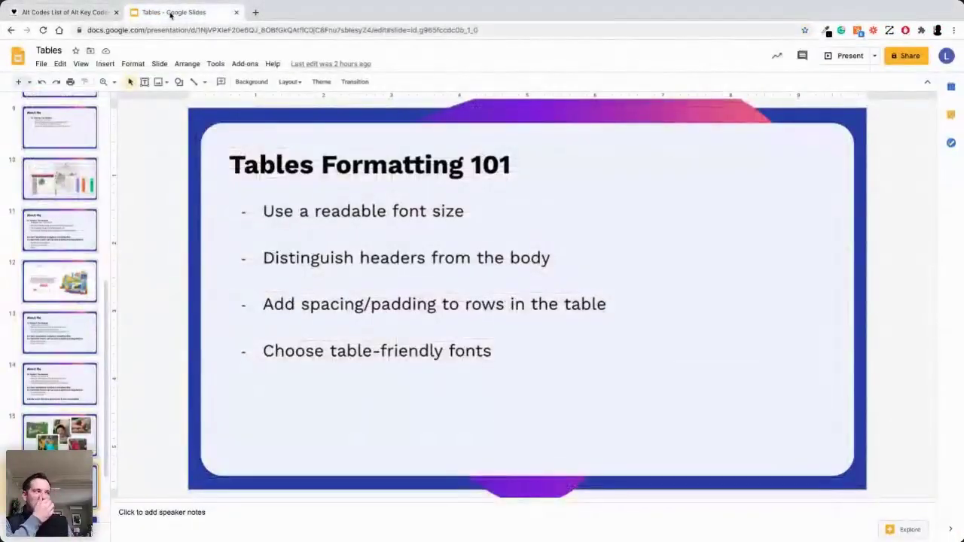
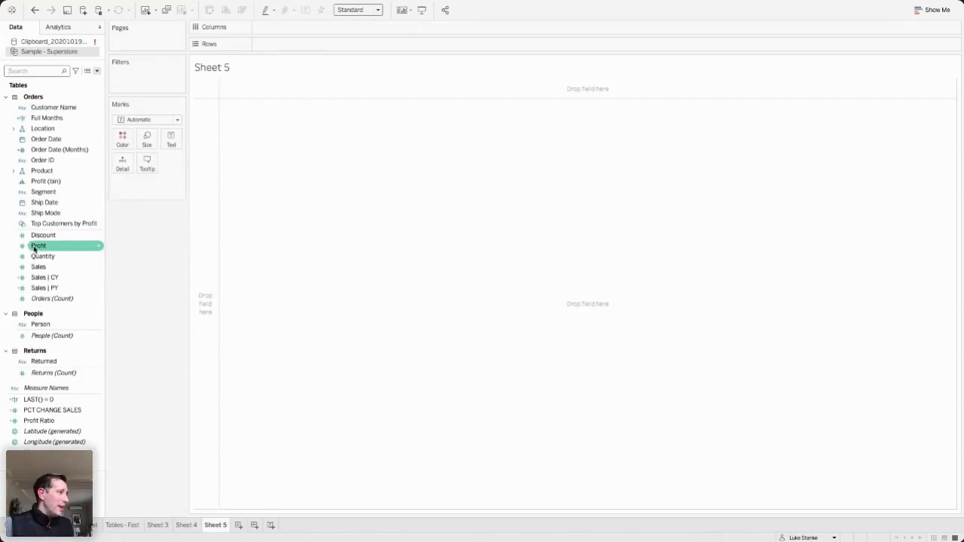
- Build a text table with Customer Name on Rows and Discount, Profit, Quantity, and Sales | CY as its measures
{"action": "left_click", "coordinate": [50, 205]}
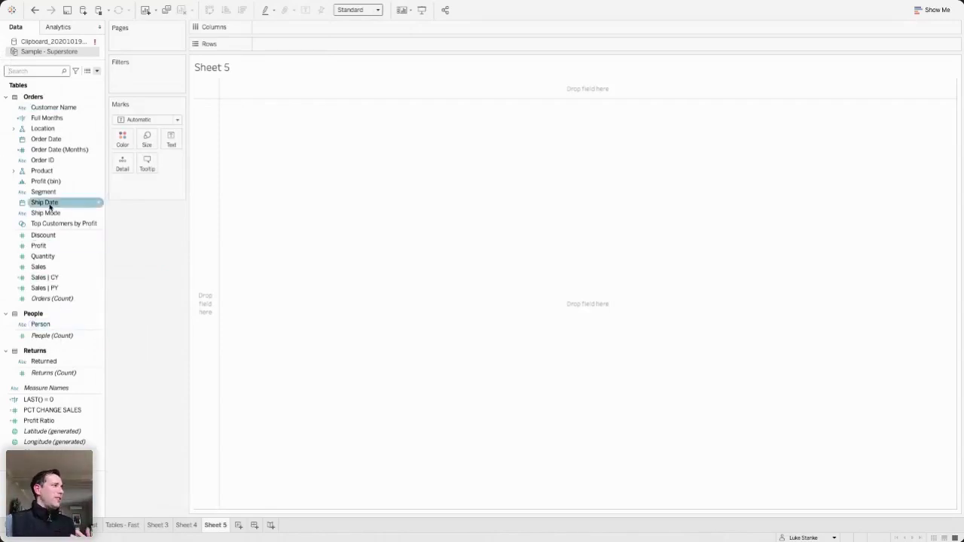
{"action": "left_click_drag", "start_coordinate": [56, 108], "coordinate": [211, 174]}
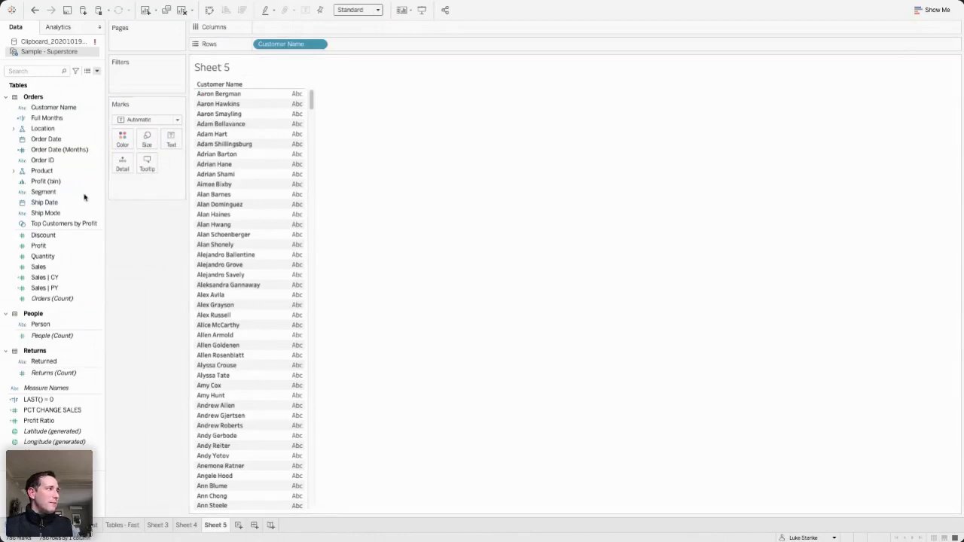
{"action": "left_click", "coordinate": [47, 235]}
{"action": "double_click", "coordinate": [48, 236]}
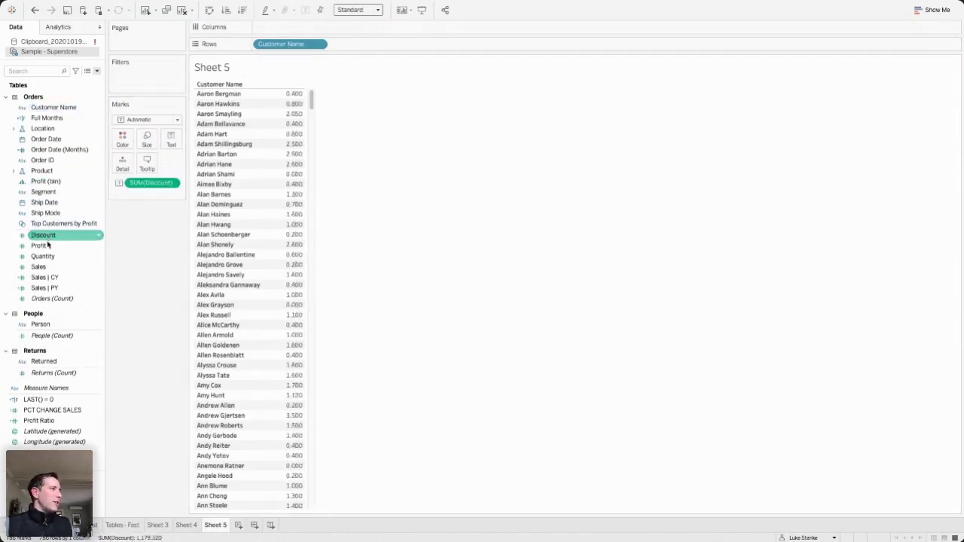
{"action": "left_click", "coordinate": [46, 247]}
{"action": "double_click", "coordinate": [46, 247]}
{"action": "double_click", "coordinate": [43, 257]}
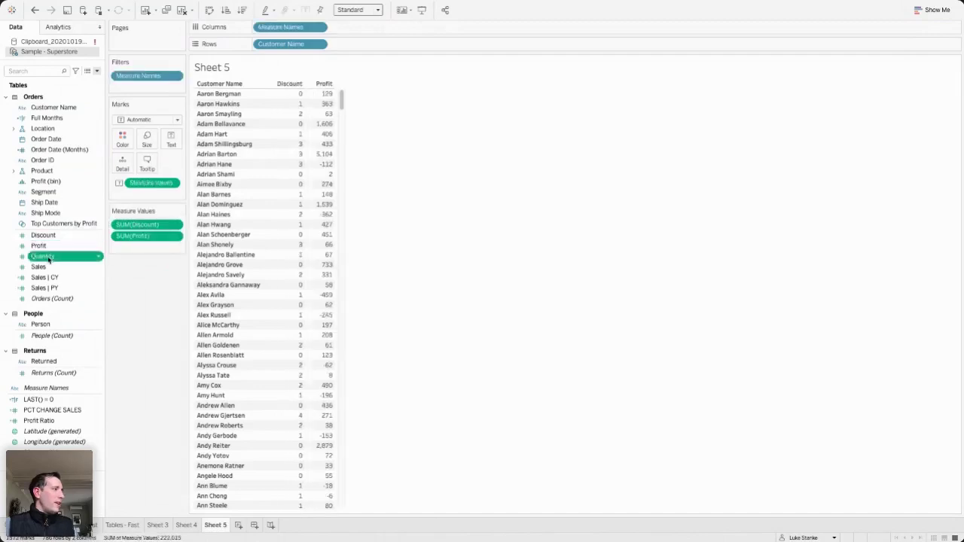
{"action": "left_click", "coordinate": [48, 277]}
{"action": "double_click", "coordinate": [49, 277]}
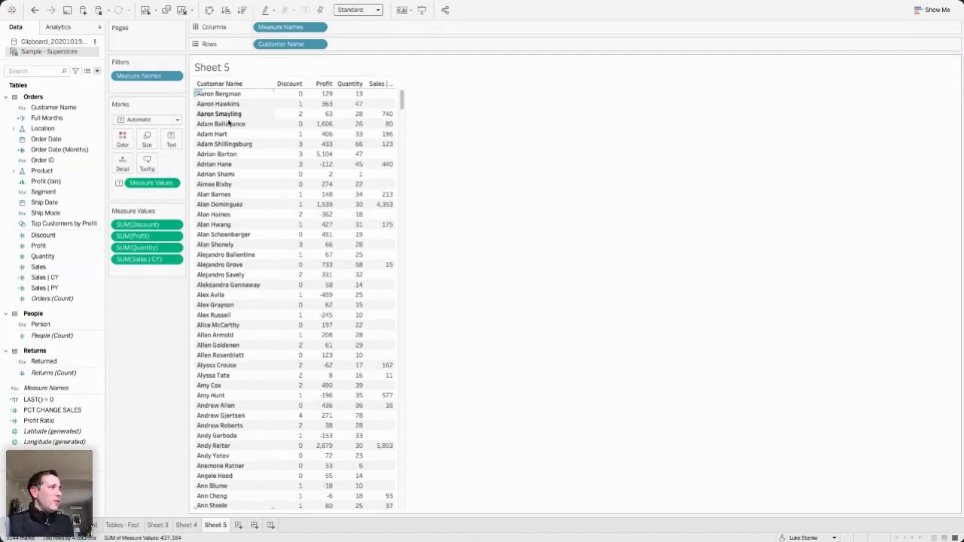
- Format the Customer Name row headers with a default font size of 11
{"action": "right_click", "coordinate": [221, 115]}
{"action": "left_click", "coordinate": [235, 157]}
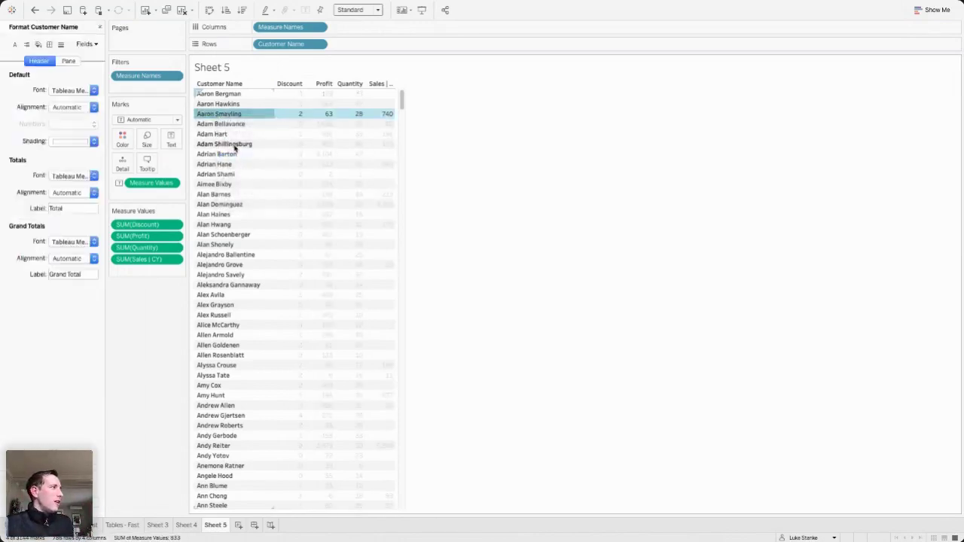
{"action": "left_click", "coordinate": [89, 91]}
{"action": "left_click", "coordinate": [60, 120]}
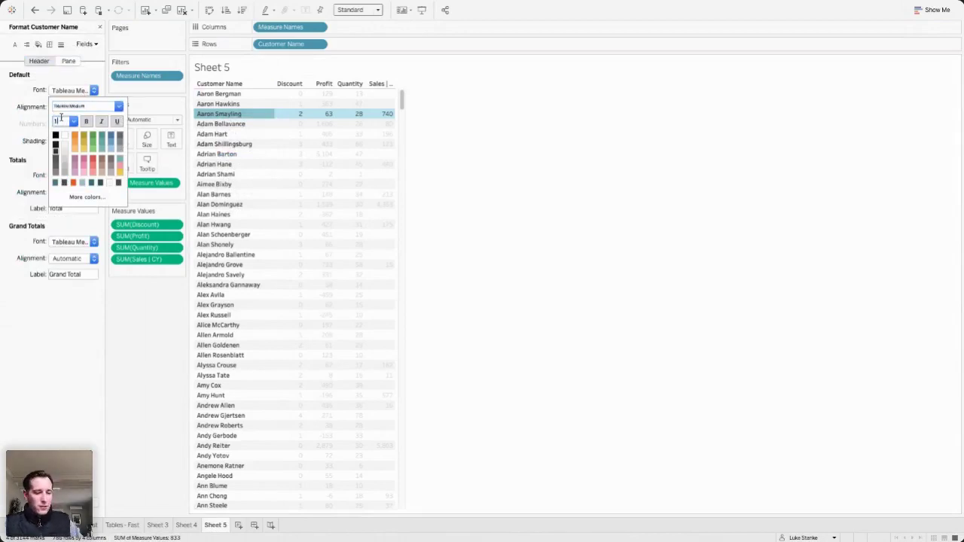
{"action": "type", "text": "11"}
{"action": "key", "text": "Return"}
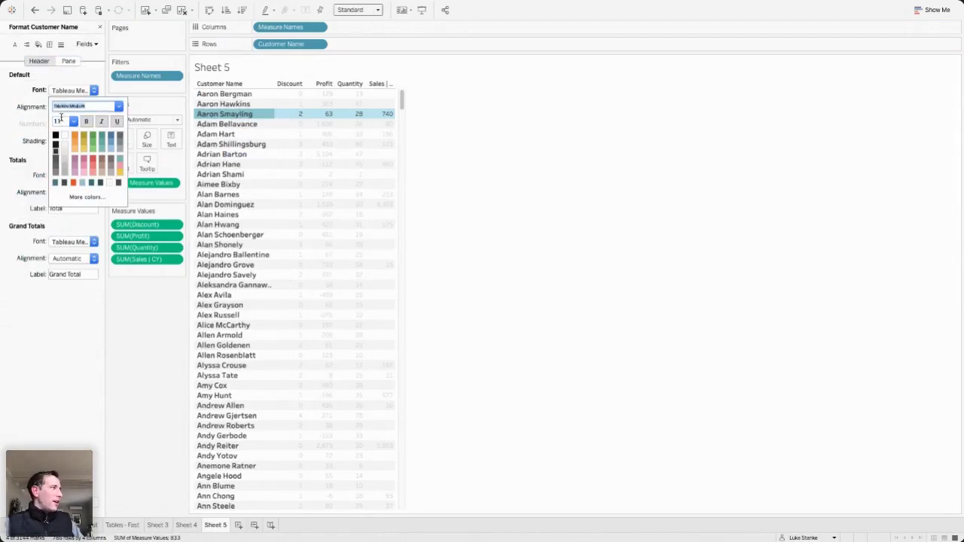
- Change the Customer Name header font to Tableau Book and close the font settings
{"action": "left_click", "coordinate": [73, 106]}
{"action": "key", "text": "BackSpace"}
{"action": "key", "text": "BackSpace"}
{"action": "key", "text": "BackSpace"}
{"action": "key", "text": "Tab"}
{"action": "key", "text": "shift+Tab"}
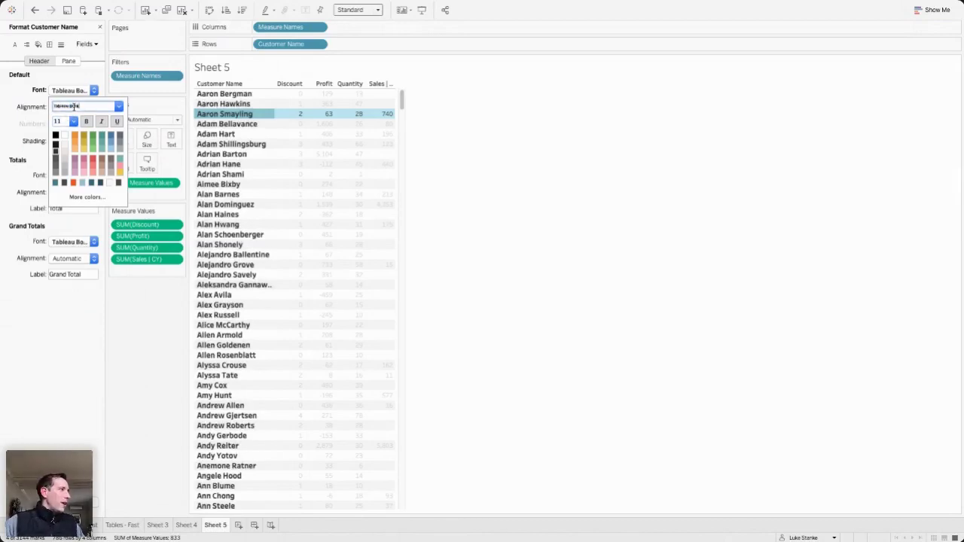
{"action": "left_click", "coordinate": [435, 198]}
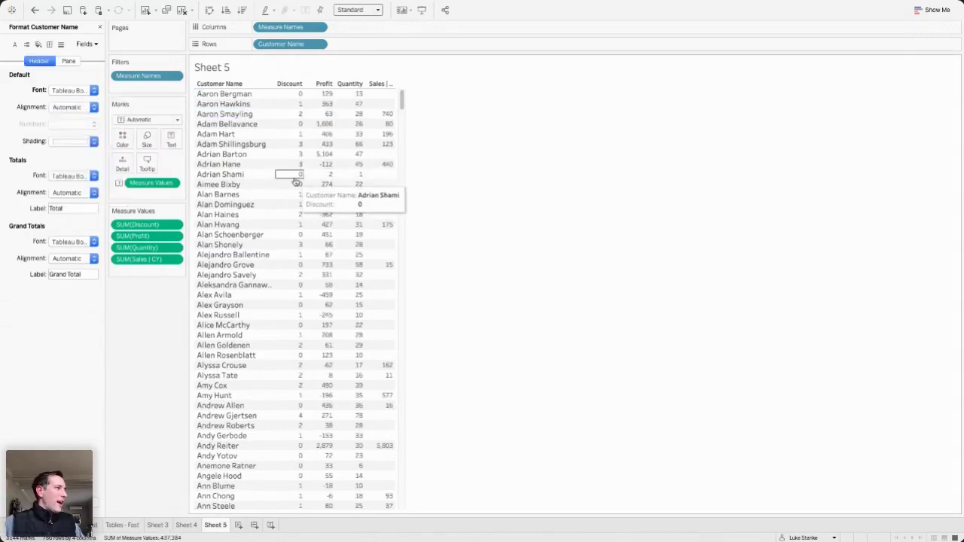
- Set the default worksheet font size to 11 for the whole sheet
{"action": "right_click", "coordinate": [295, 174]}
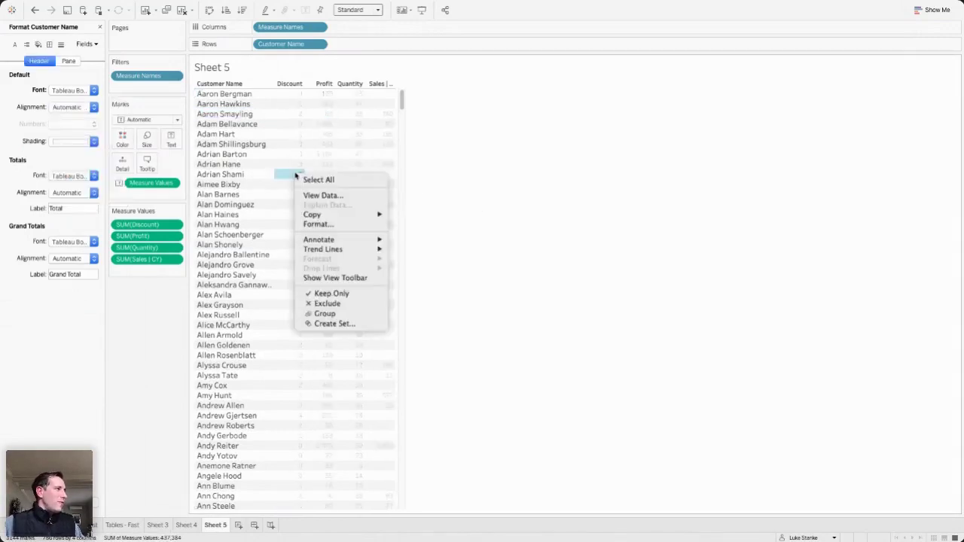
{"action": "left_click", "coordinate": [332, 225]}
{"action": "left_click", "coordinate": [19, 60]}
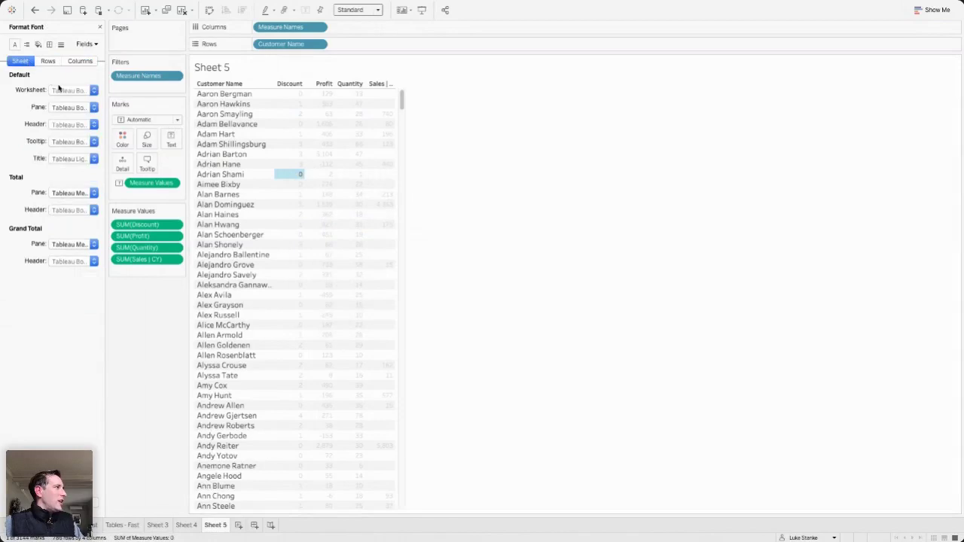
{"action": "left_click", "coordinate": [72, 91]}
{"action": "left_click", "coordinate": [64, 119]}
{"action": "type", "text": "10"}
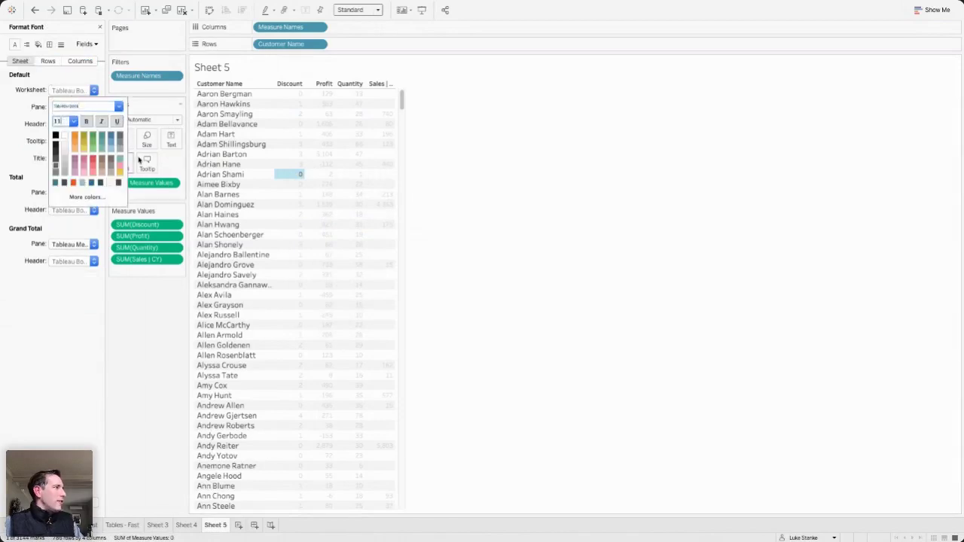
{"action": "key", "text": "Return"}
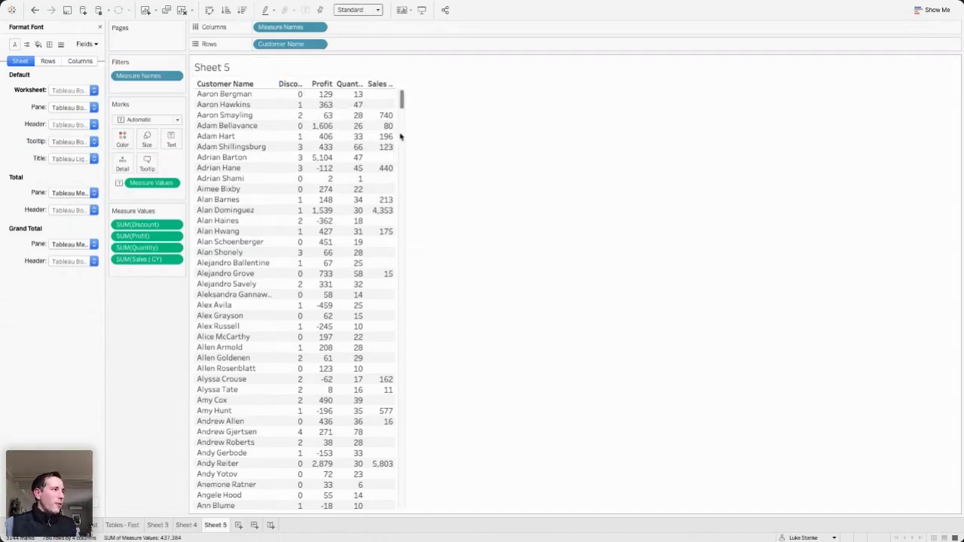
- Widen the table's columns so headers and customer names fit on one line, and increase the row height for padding
{"action": "left_click_drag", "start_coordinate": [397, 134], "coordinate": [470, 153]}
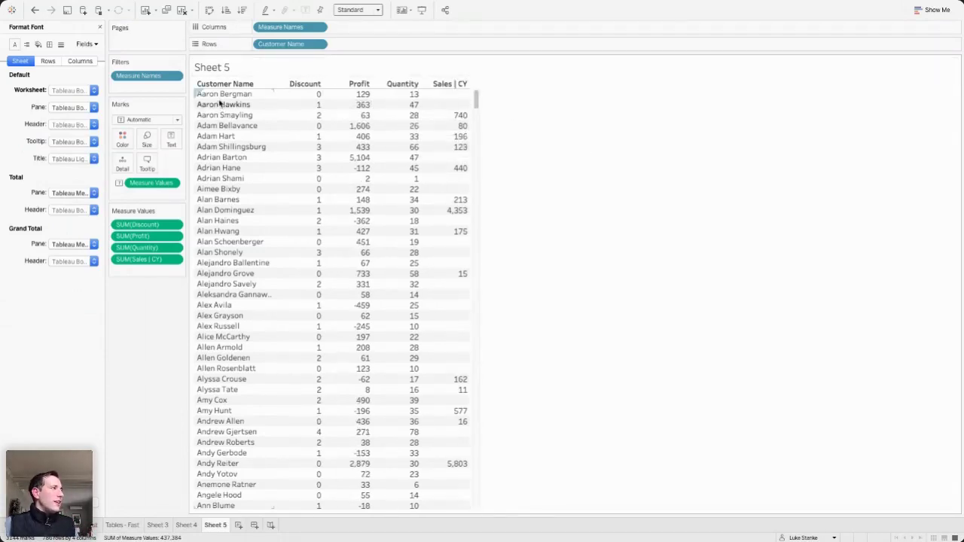
{"action": "left_click_drag", "start_coordinate": [217, 98], "coordinate": [218, 108]}
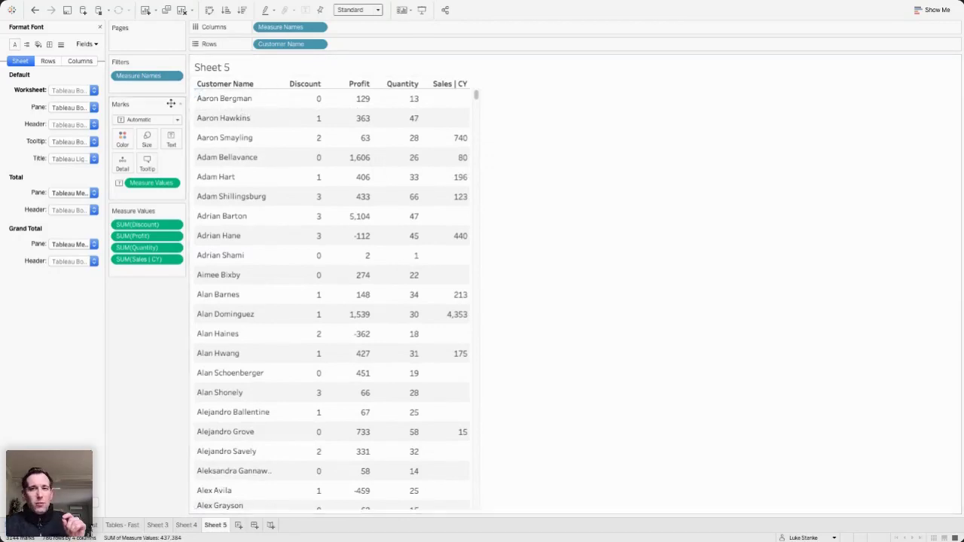
{"action": "left_click_drag", "start_coordinate": [213, 107], "coordinate": [211, 106]}
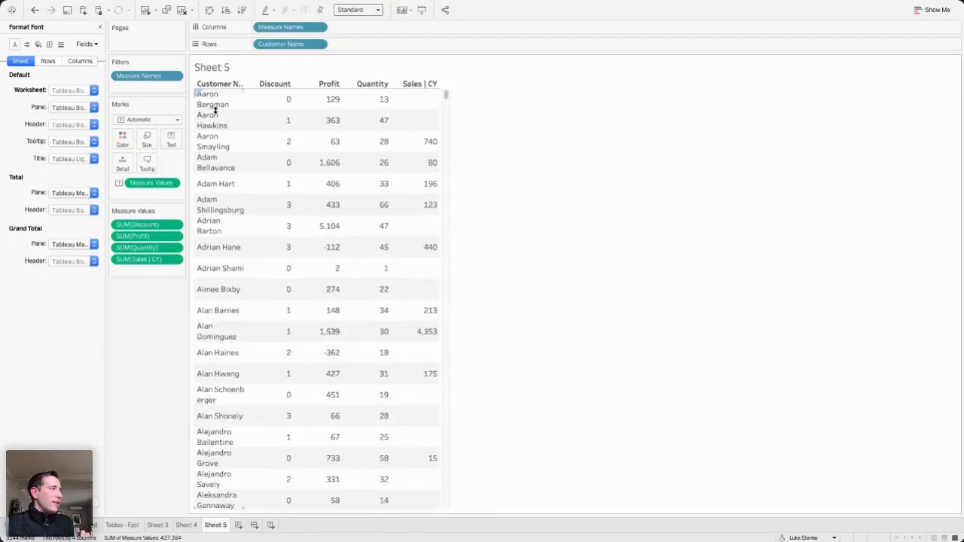
{"action": "left_click", "coordinate": [256, 100]}
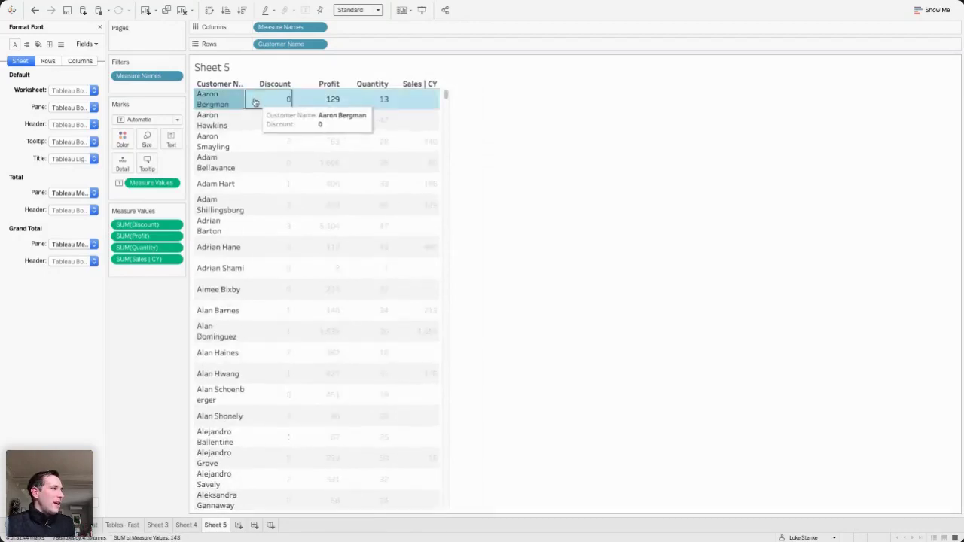
{"action": "left_click_drag", "start_coordinate": [247, 101], "coordinate": [295, 103]}
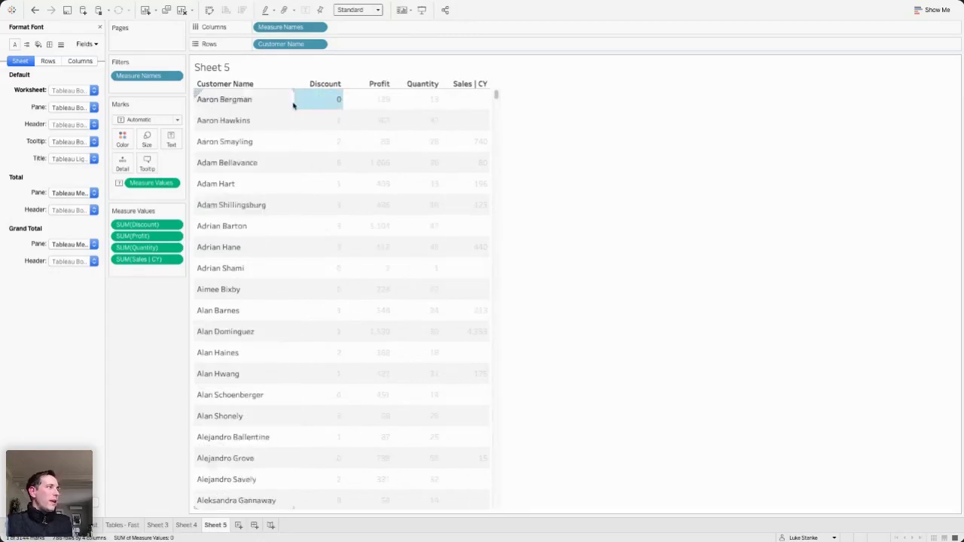
- Format the customer table's borders with a thin solid row divider for the pane
{"action": "left_click", "coordinate": [565, 269]}
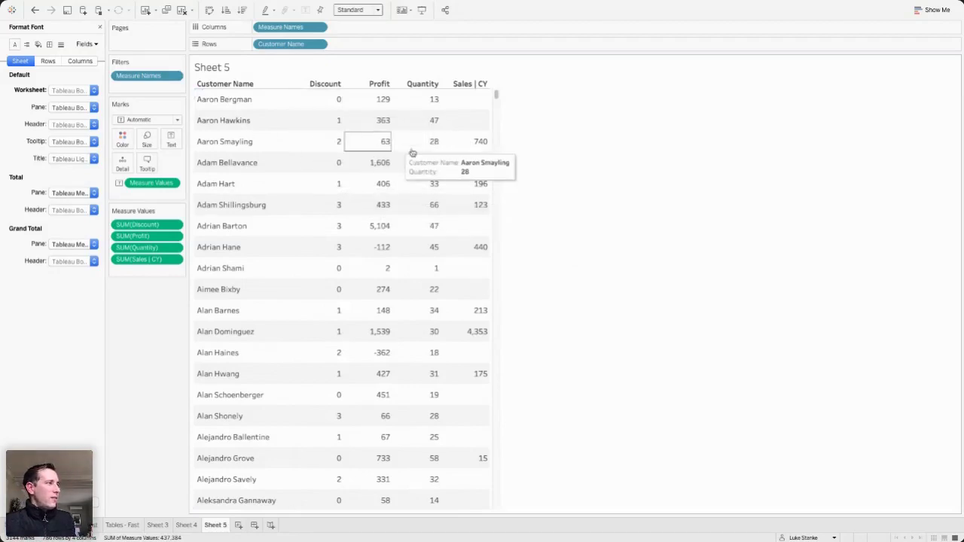
{"action": "right_click", "coordinate": [304, 137]}
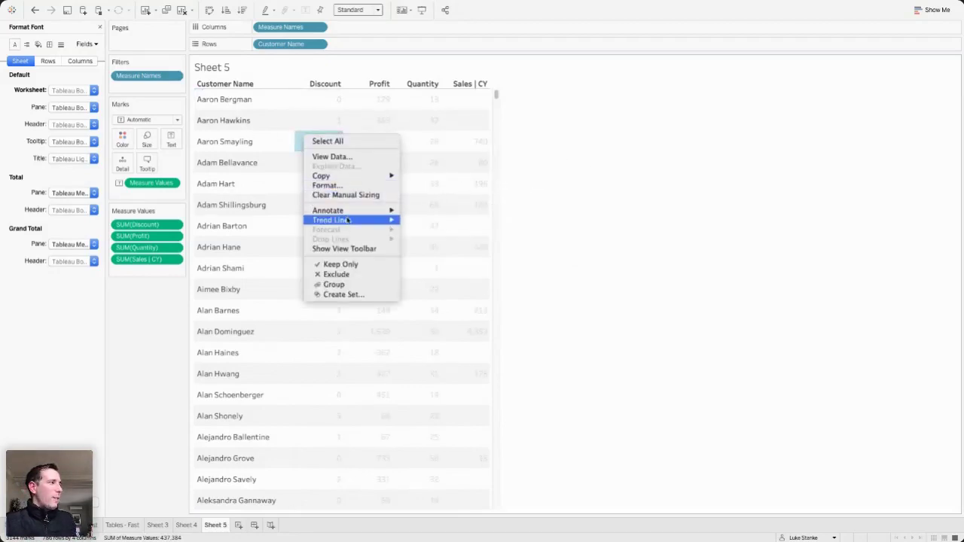
{"action": "left_click", "coordinate": [329, 185]}
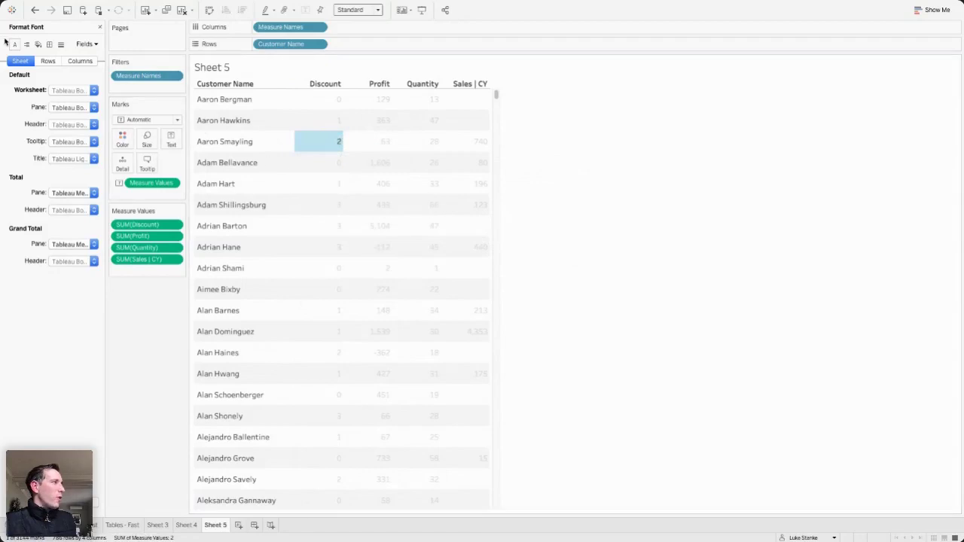
{"action": "left_click", "coordinate": [50, 44]}
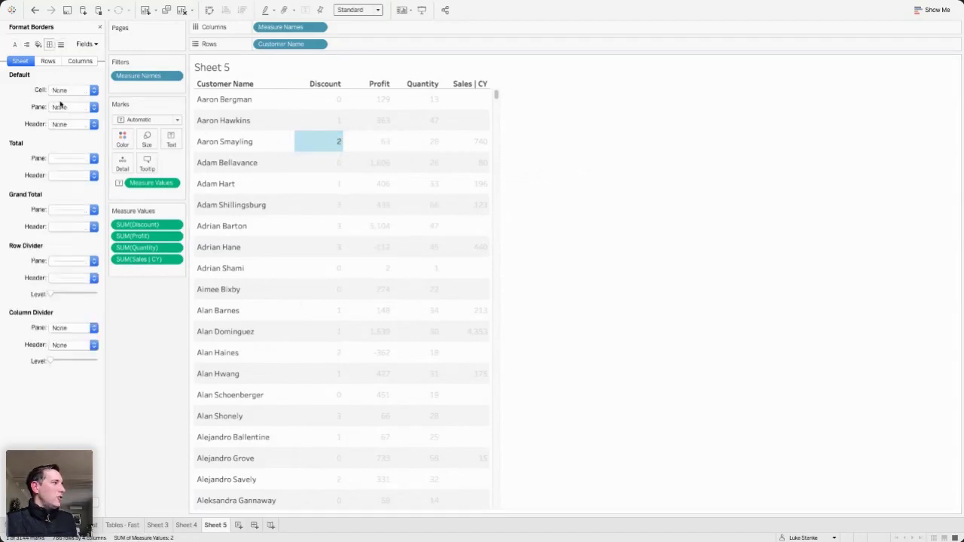
{"action": "left_click", "coordinate": [79, 328]}
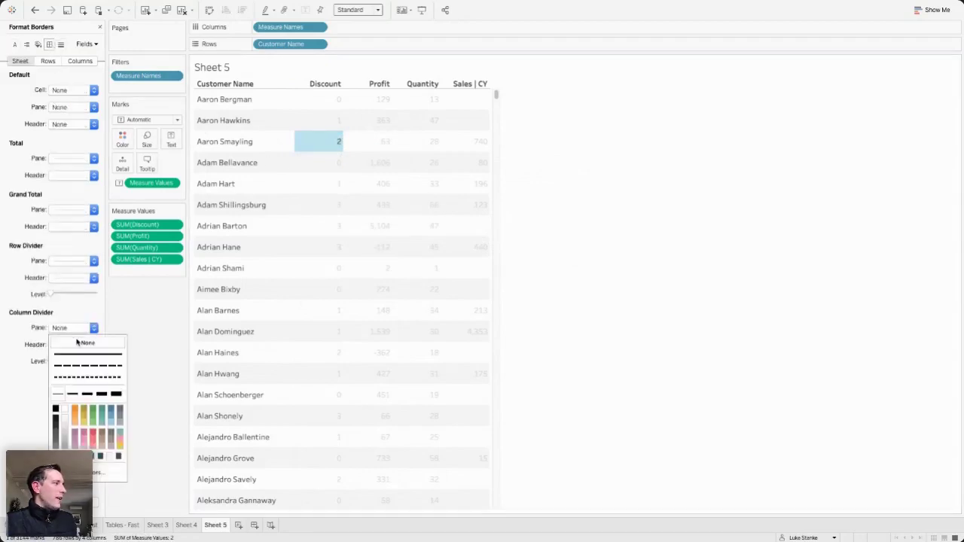
{"action": "left_click", "coordinate": [88, 295]}
{"action": "left_click", "coordinate": [69, 265]}
{"action": "left_click", "coordinate": [70, 287]}
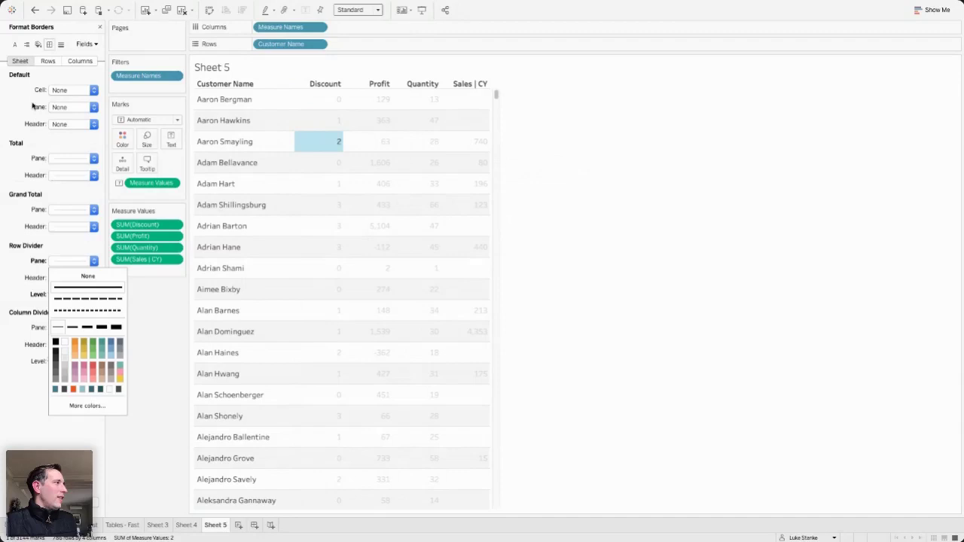
- Remove the alternating row shading by setting row banding to None for both the pane and the header
{"action": "left_click", "coordinate": [38, 45]}
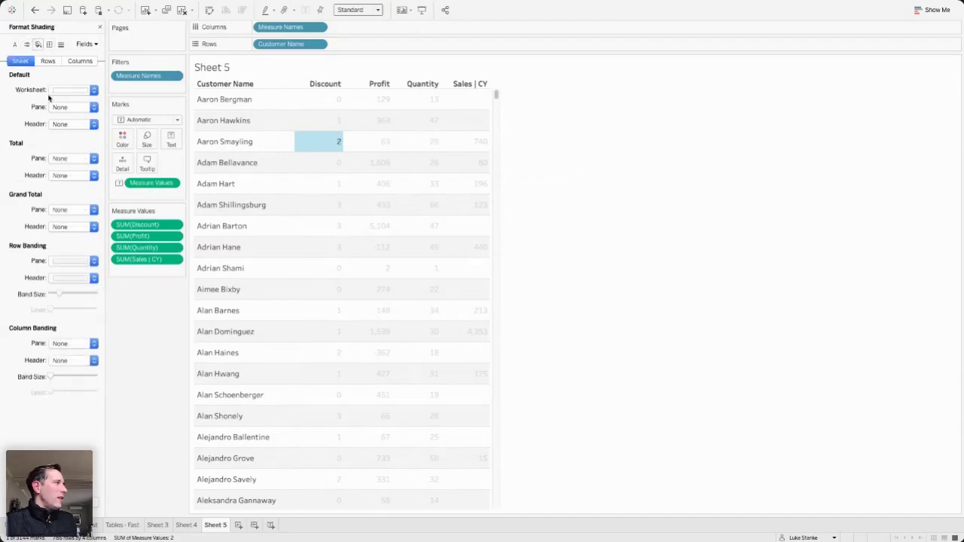
{"action": "left_click", "coordinate": [67, 260]}
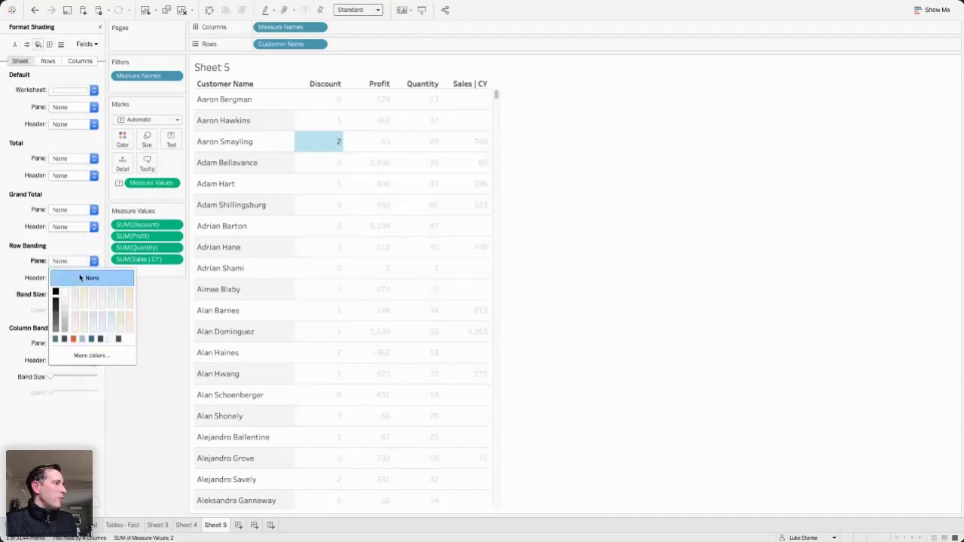
{"action": "left_click", "coordinate": [67, 279]}
{"action": "left_click", "coordinate": [63, 279]}
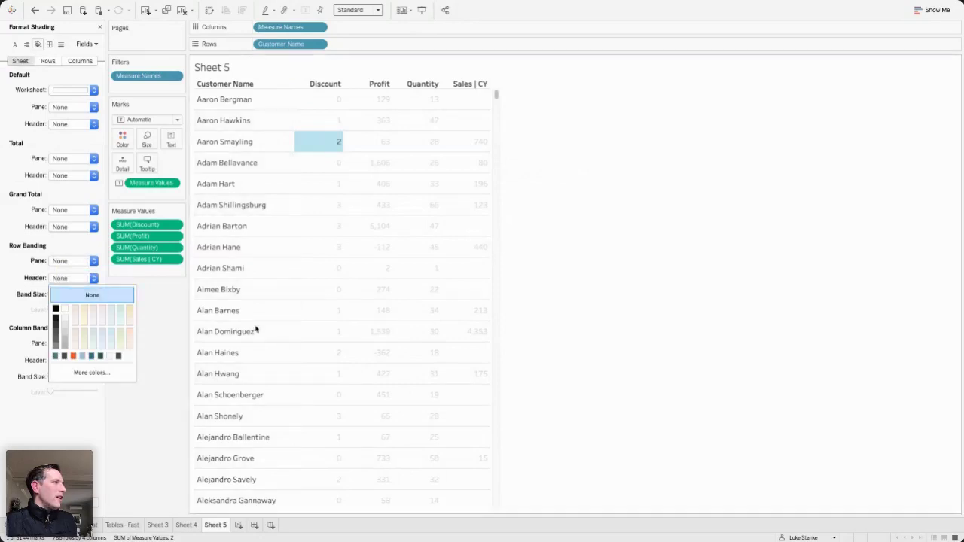
{"action": "left_click", "coordinate": [92, 296]}
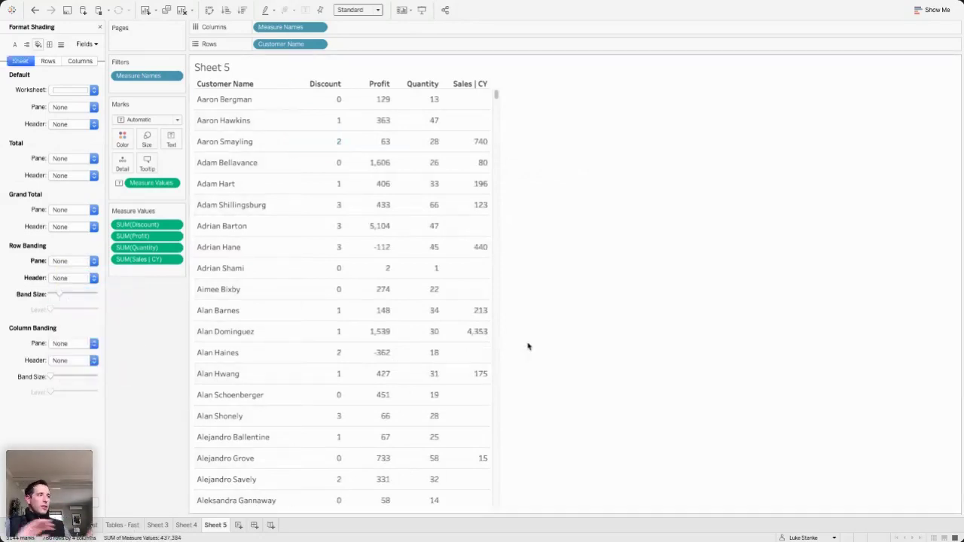
{"action": "scroll", "coordinate": [392, 283], "scroll_direction": "down", "scroll_amount": 15}
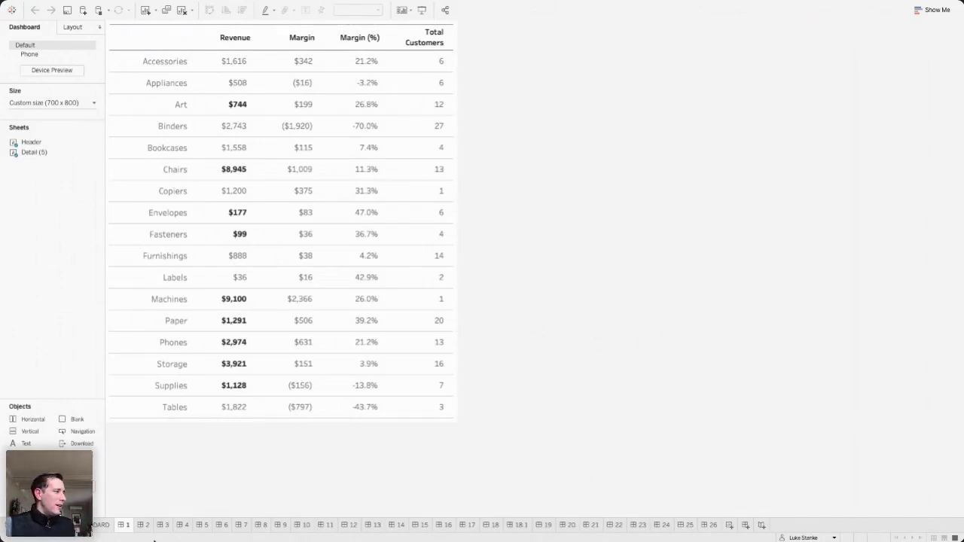
- Examine the table on dashboard 2 of the 26 Ways to Enhance Your Tables workbook and its source sheet Detail (text)
{"action": "left_click", "coordinate": [145, 530]}
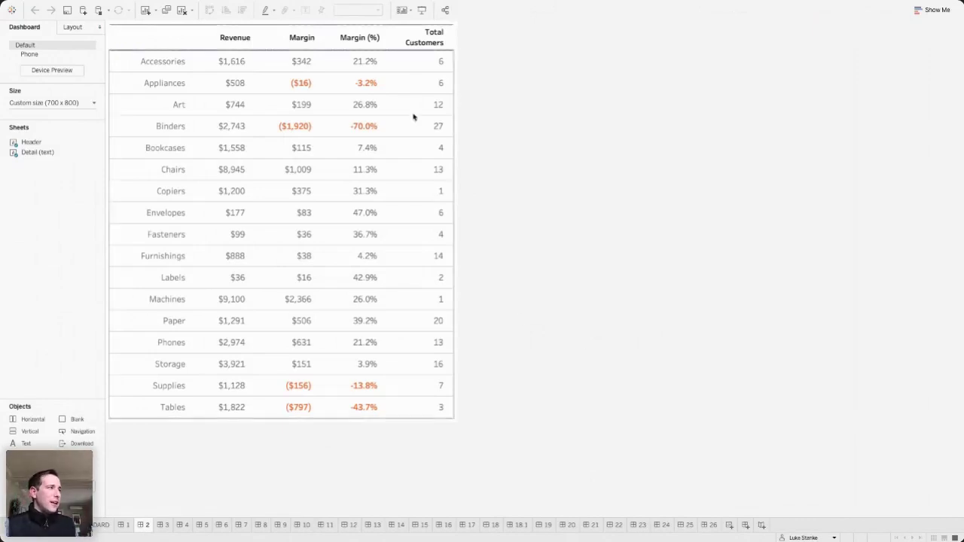
{"action": "left_click", "coordinate": [396, 169]}
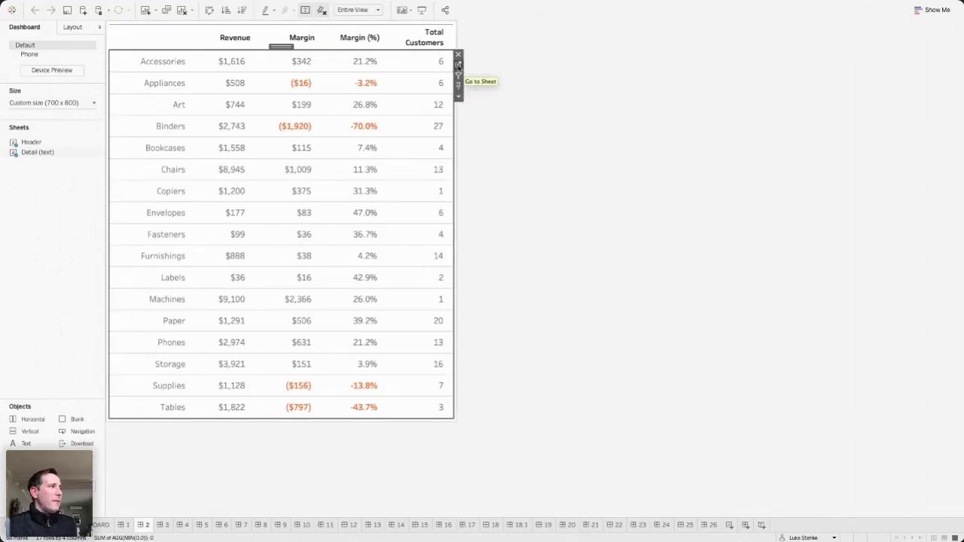
{"action": "left_click", "coordinate": [458, 66]}
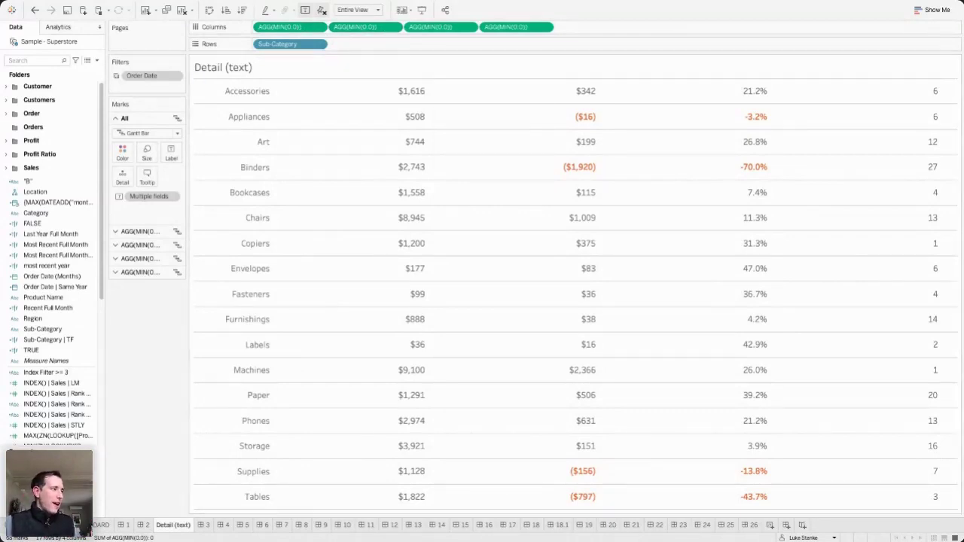
{"action": "left_click", "coordinate": [143, 525]}
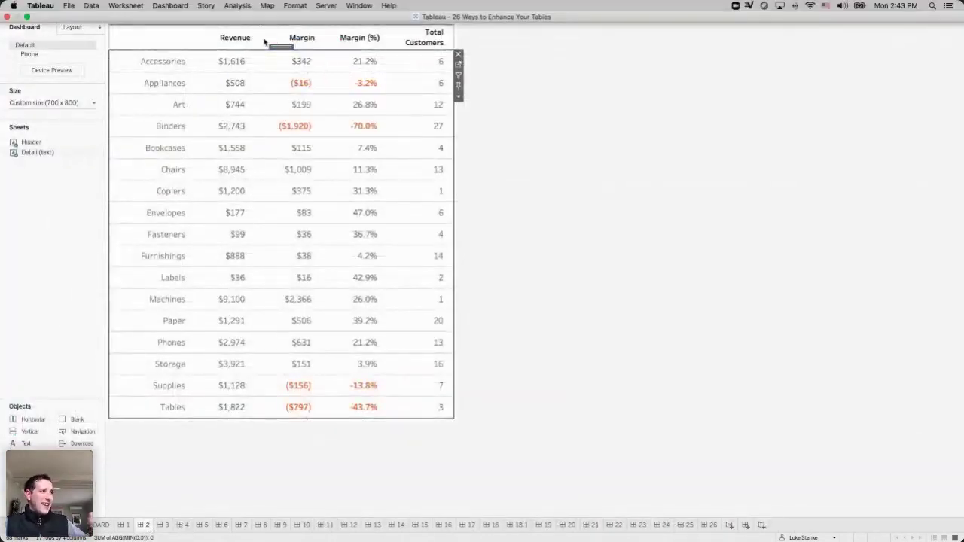
{"action": "left_click", "coordinate": [538, 94]}
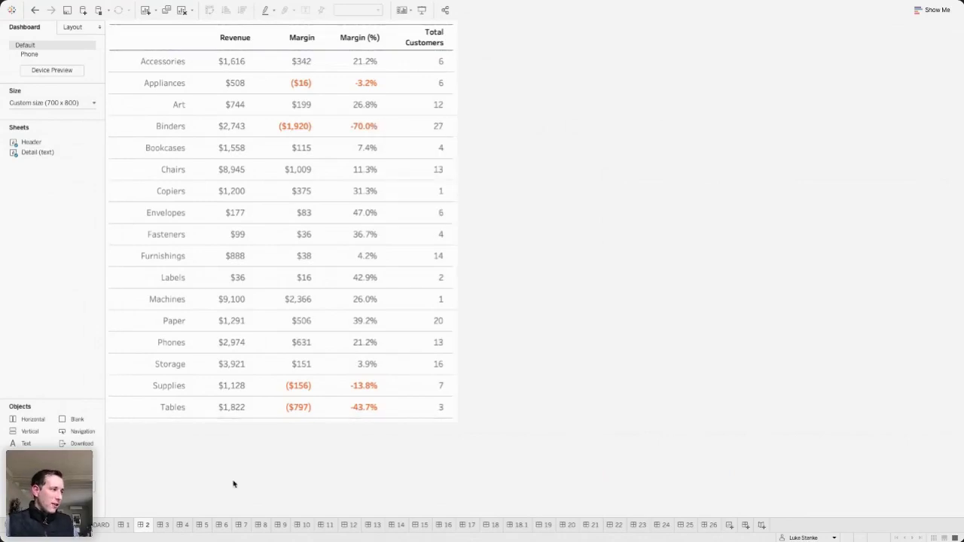
- Review the example tables on dashboards 3 to 6, covering the heatmap, top/bottom highlighting, colored dots and single indicator variants
{"action": "mouse_move", "coordinate": [169, 529]}
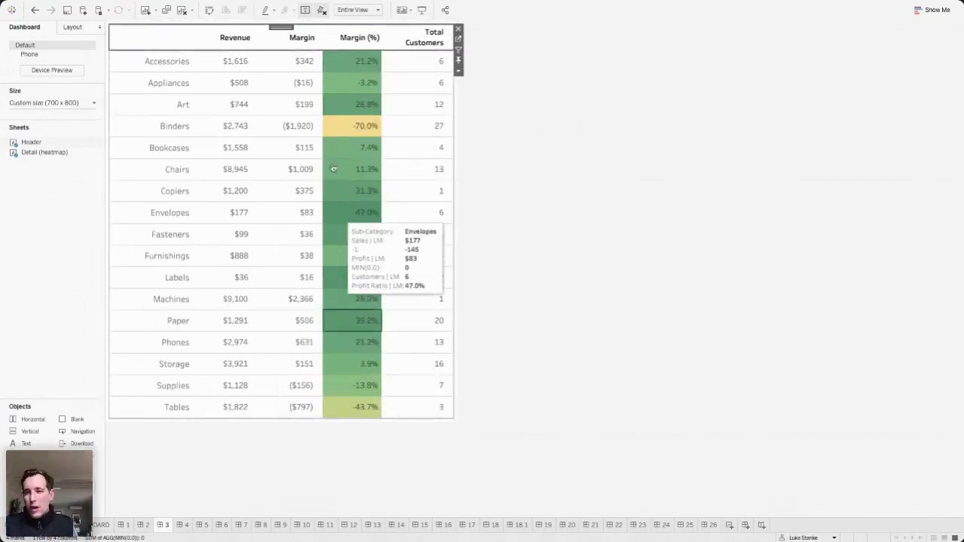
{"action": "left_click", "coordinate": [185, 525]}
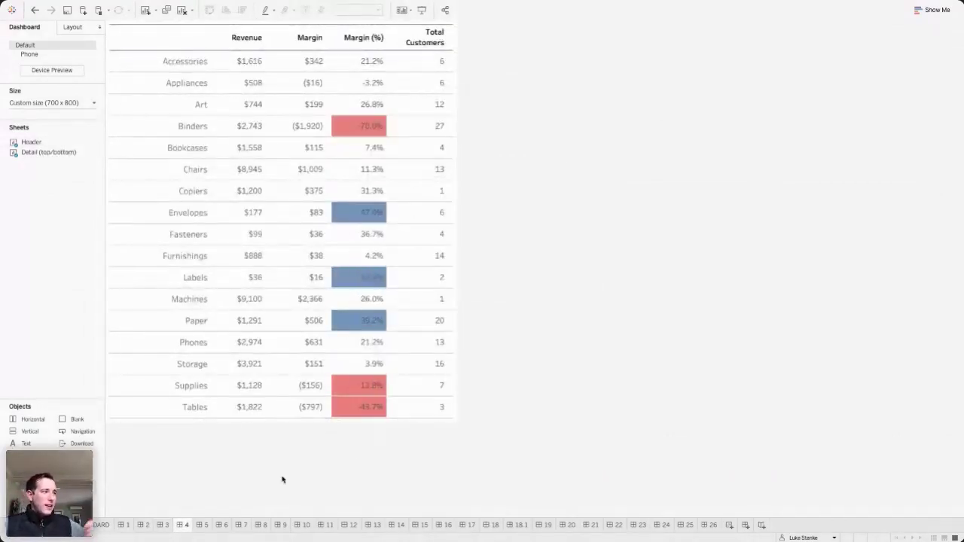
{"action": "mouse_move", "coordinate": [216, 523]}
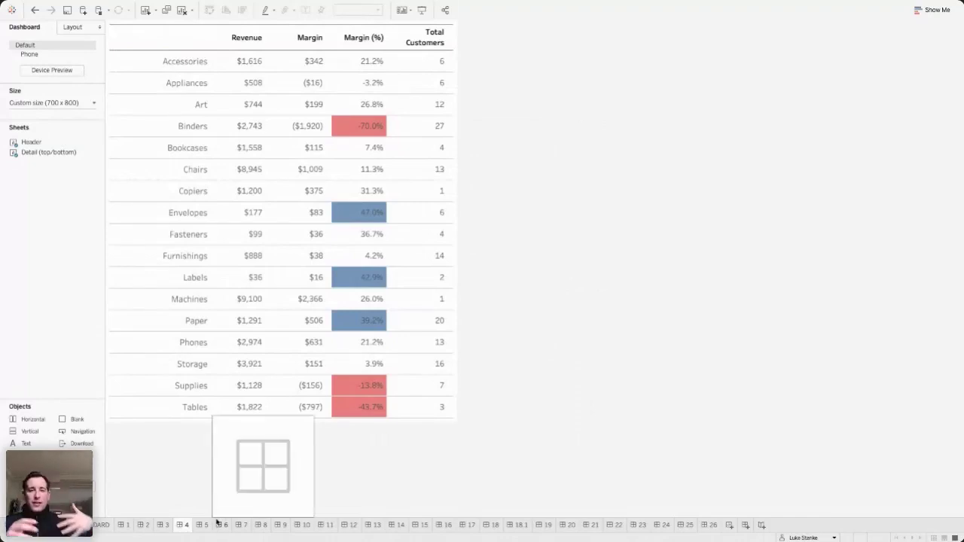
{"action": "left_click", "coordinate": [204, 525]}
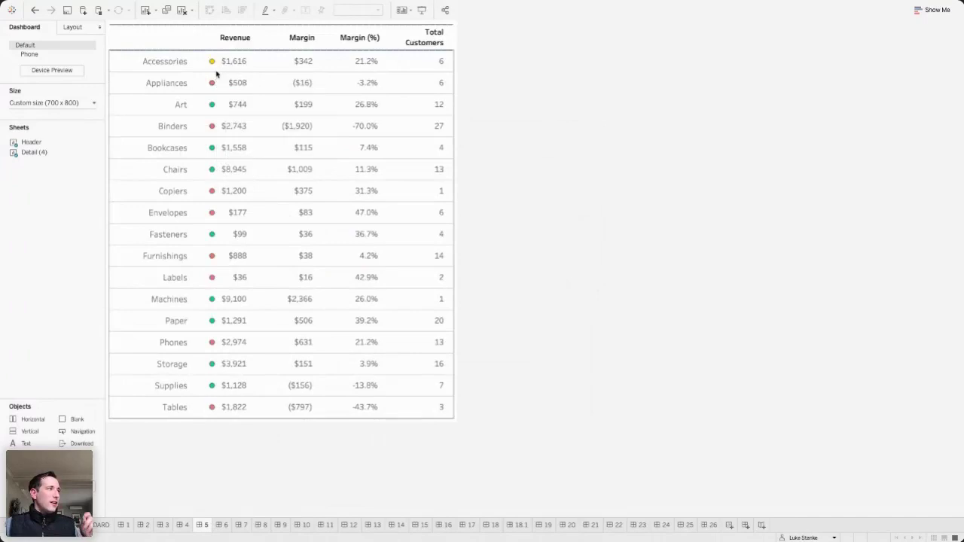
{"action": "mouse_move", "coordinate": [207, 67]}
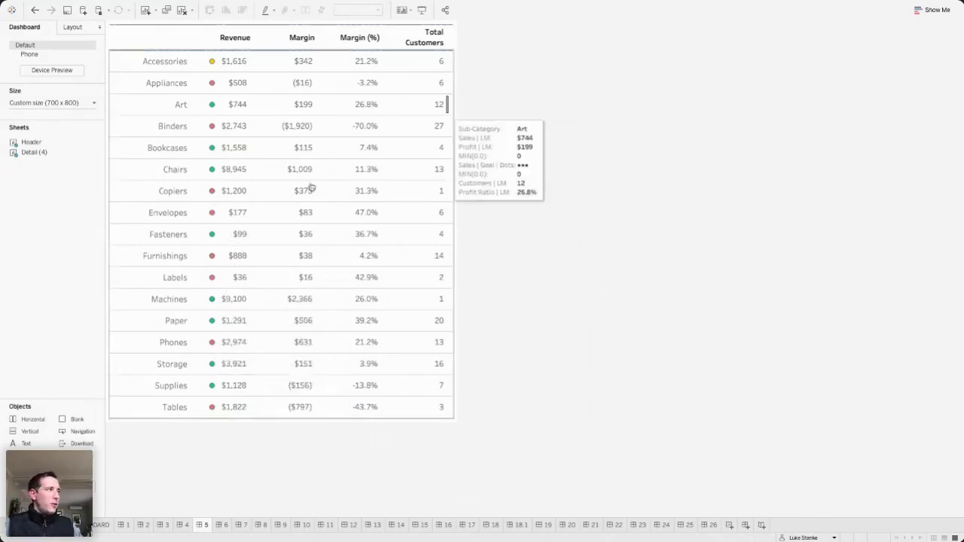
{"action": "left_click", "coordinate": [224, 525]}
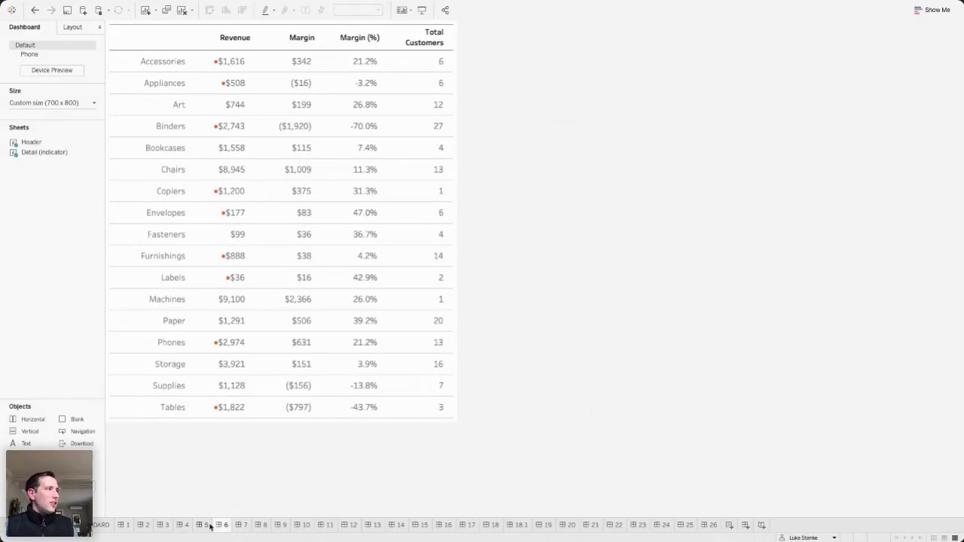
{"action": "left_click", "coordinate": [203, 525]}
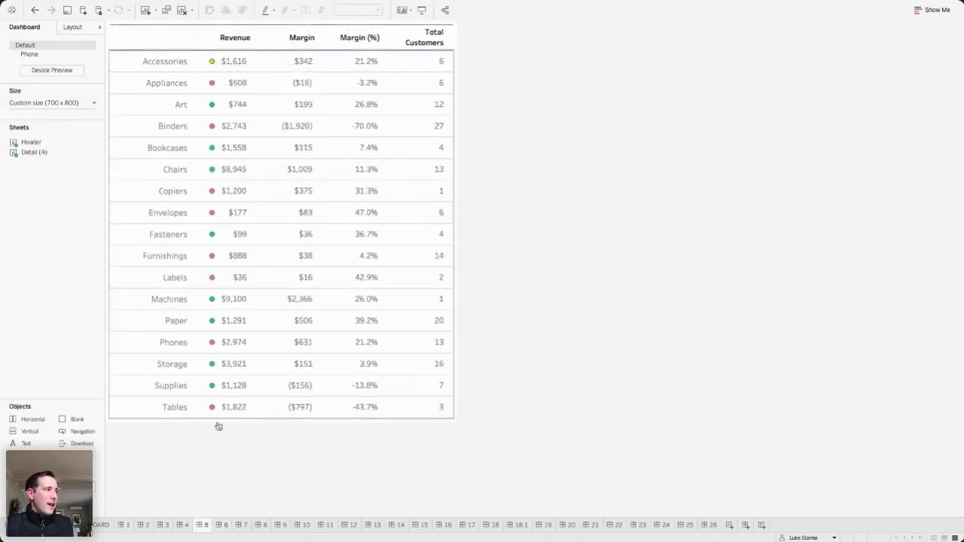
{"action": "left_click", "coordinate": [223, 524]}
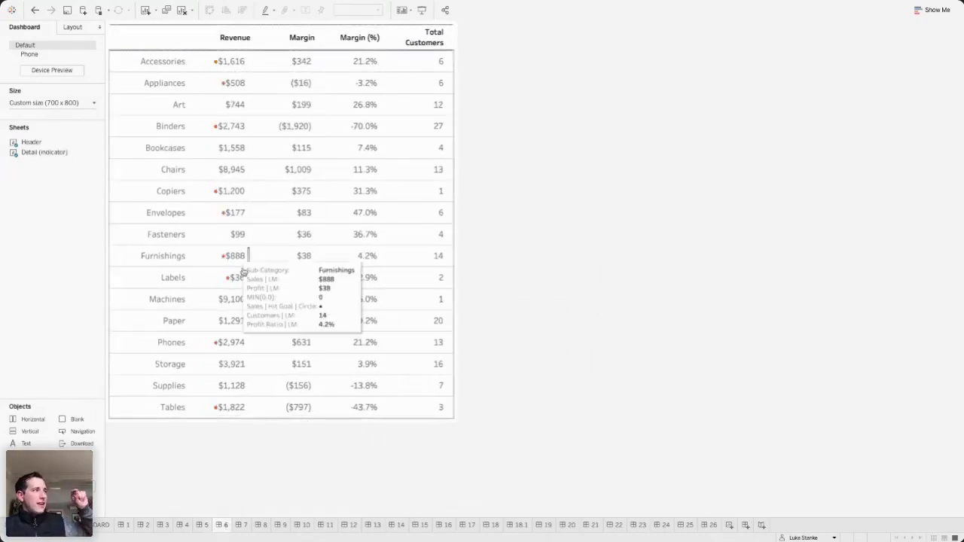
- Review the example tables on dashboards 7 to 10, covering extra text, arrows, and in-table bars with sparklines
{"action": "left_click", "coordinate": [243, 529]}
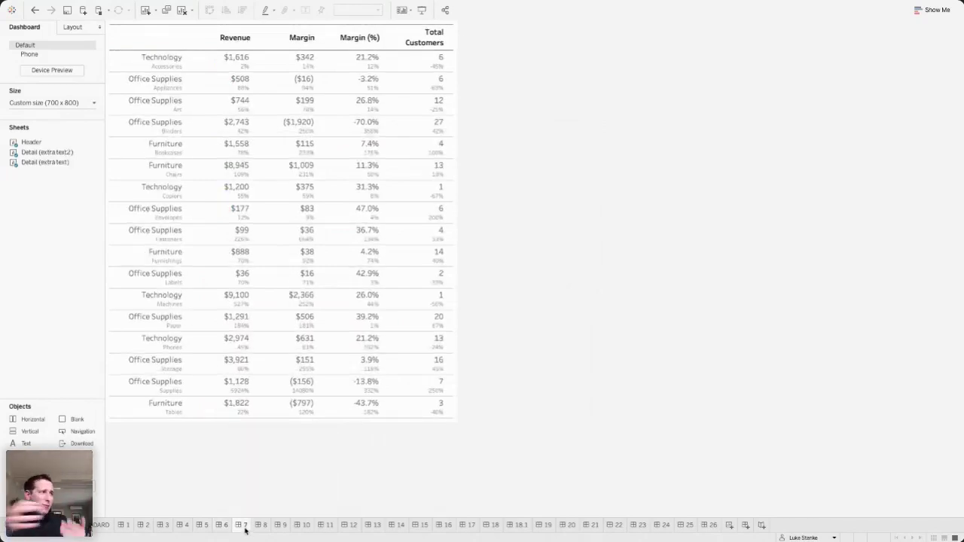
{"action": "mouse_move", "coordinate": [241, 195]}
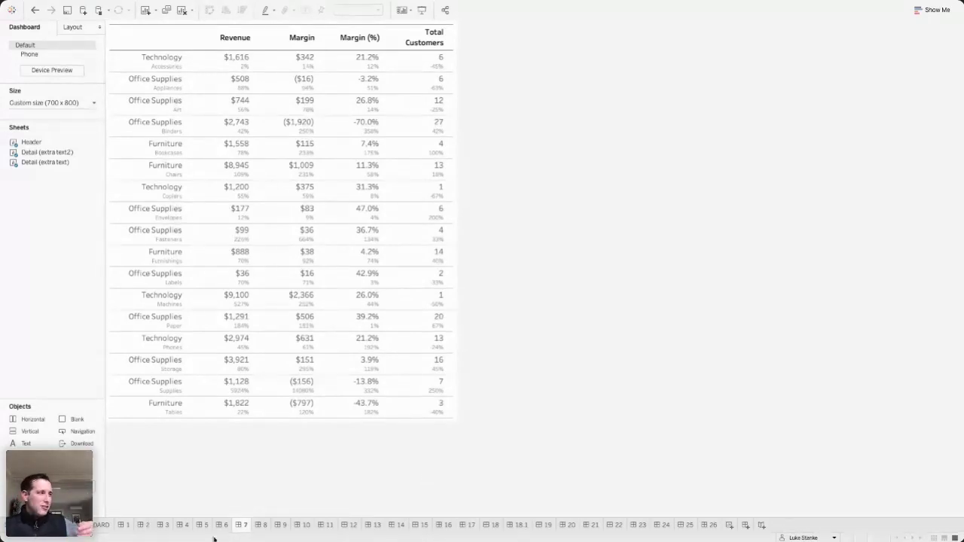
{"action": "left_click", "coordinate": [262, 526]}
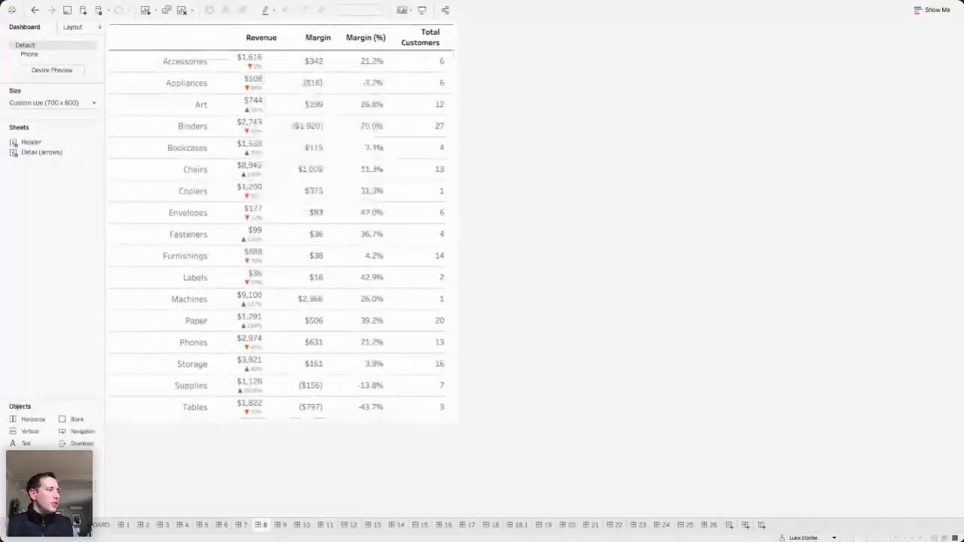
{"action": "left_click", "coordinate": [280, 527]}
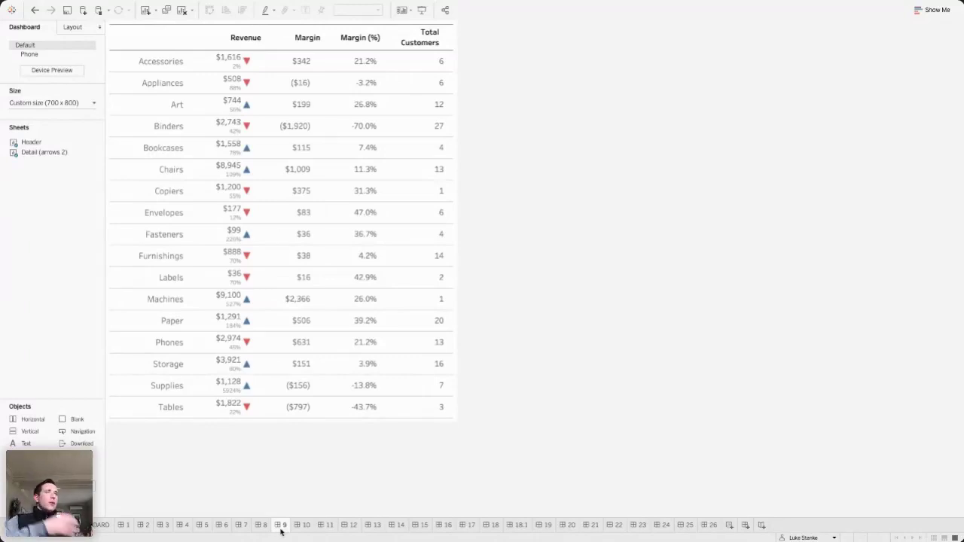
{"action": "left_click", "coordinate": [301, 530]}
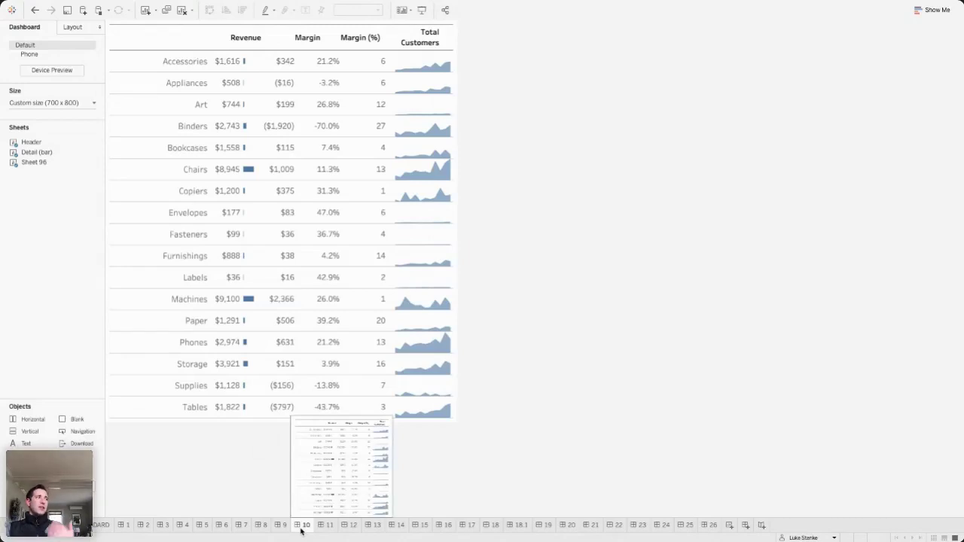
{"action": "mouse_move", "coordinate": [247, 172]}
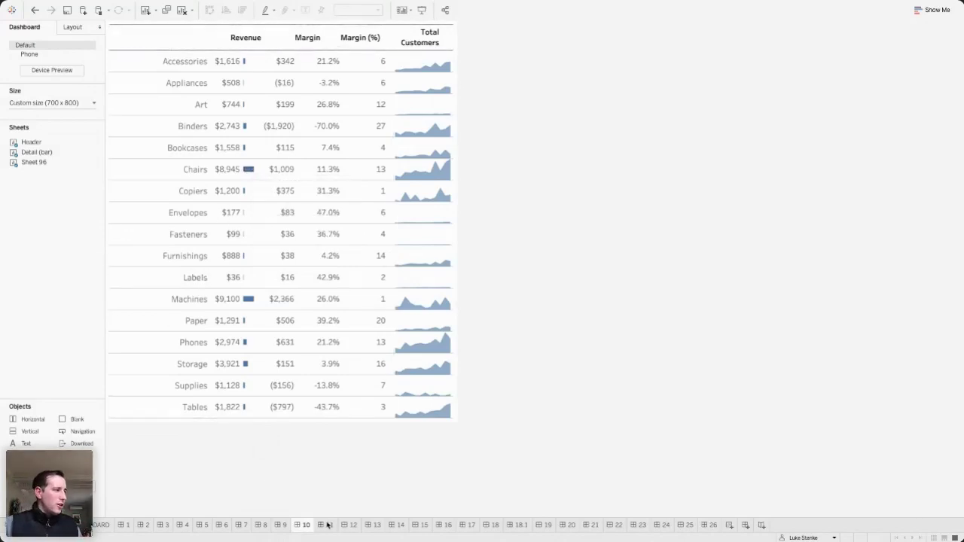
- Go to dashboard 10's Detail (bar) sheet and inspect the marks behind its first two MIN(0.0) columns
{"action": "left_click", "coordinate": [256, 70]}
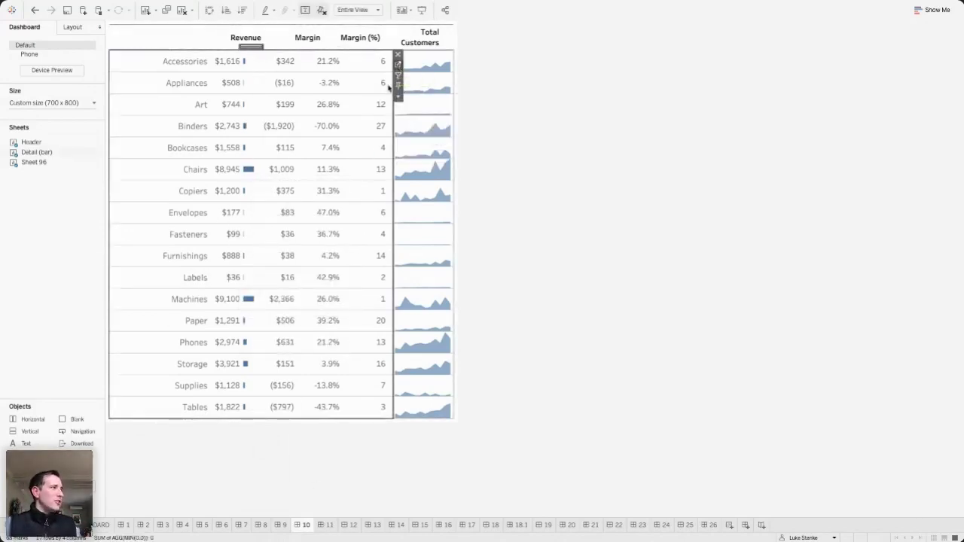
{"action": "left_click", "coordinate": [398, 65]}
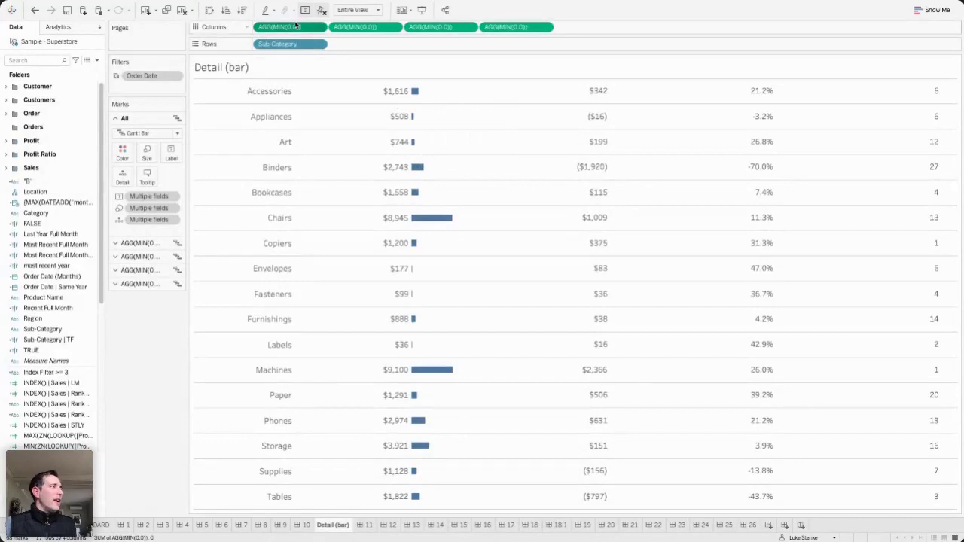
{"action": "left_click", "coordinate": [295, 26]}
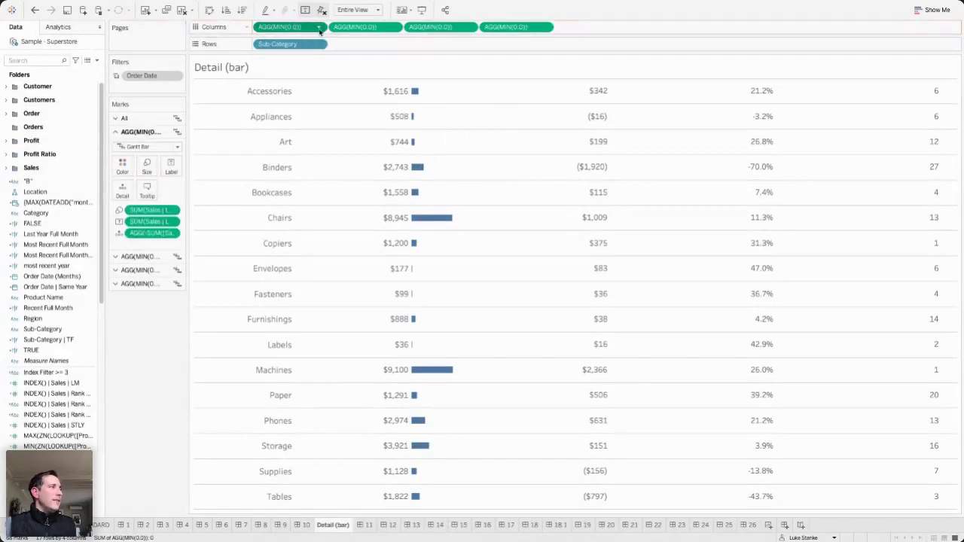
{"action": "left_click", "coordinate": [360, 28]}
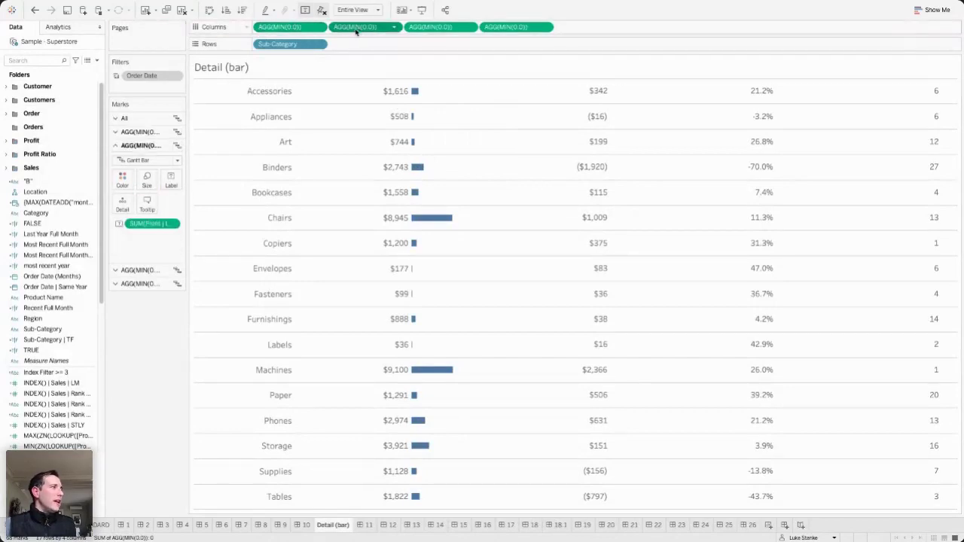
{"action": "left_click", "coordinate": [305, 27]}
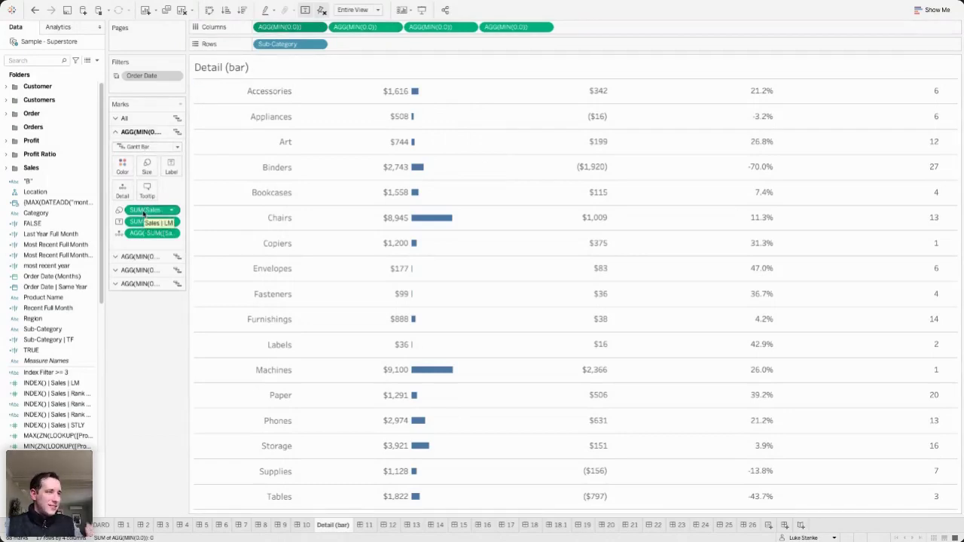
- Return to dashboard 10 and examine its in-table revenue bars and the sparkline column beside them
{"action": "left_click", "coordinate": [305, 525]}
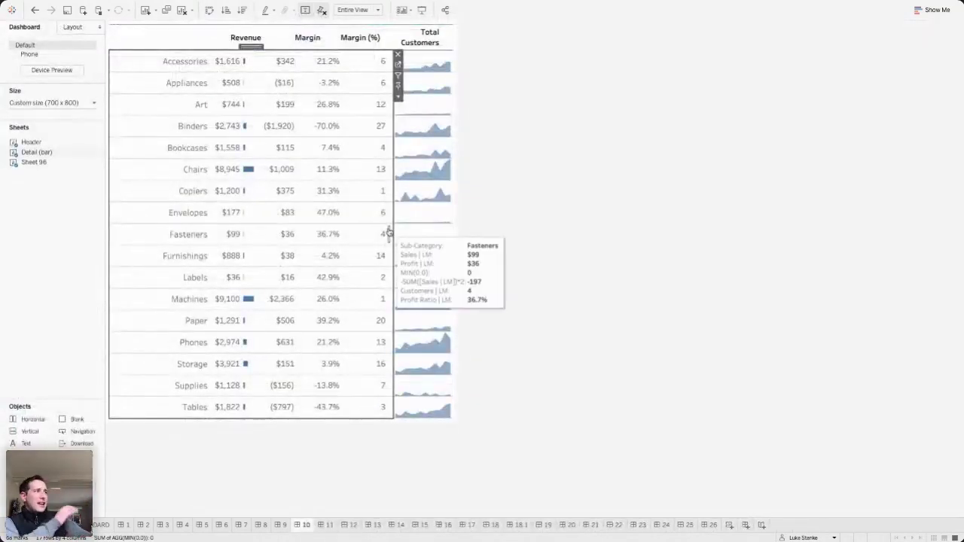
{"action": "left_click", "coordinate": [411, 214]}
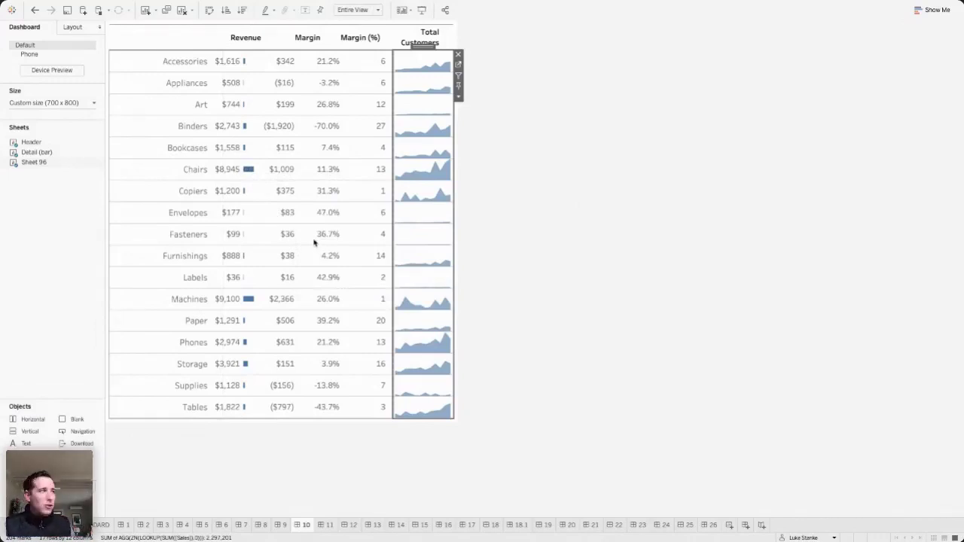
{"action": "left_click", "coordinate": [564, 286]}
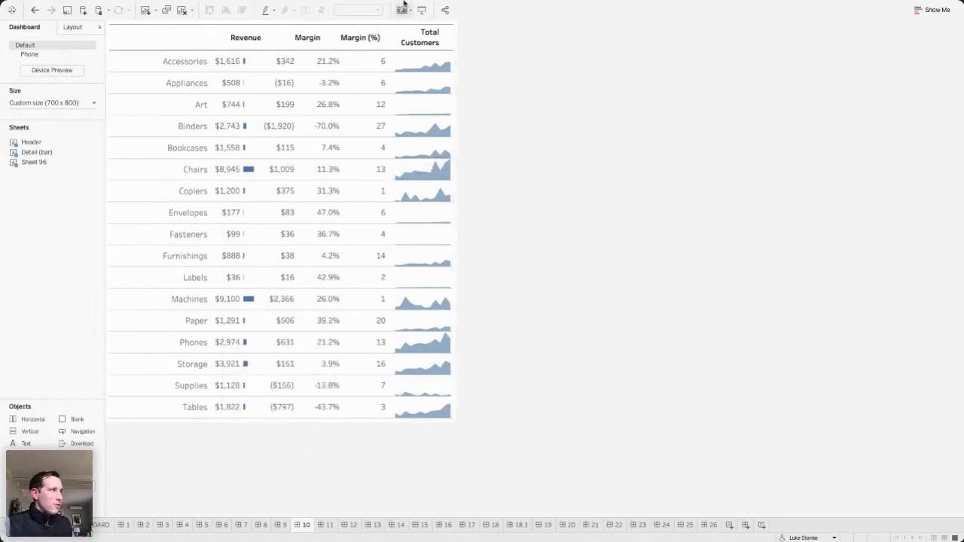
- Examine the positive and negative in-cell Margin bars on dashboard 11, checking the Machines and Binders rows
{"action": "left_click", "coordinate": [333, 526]}
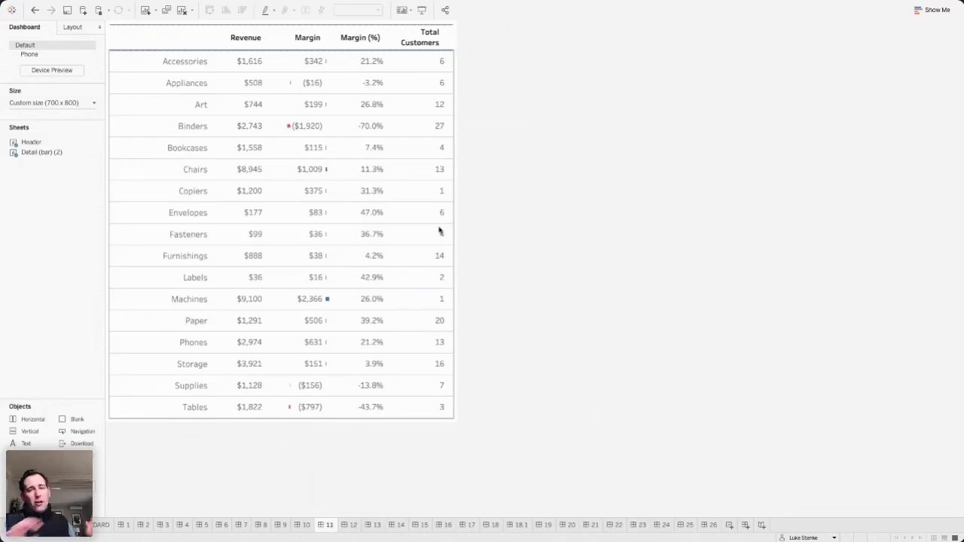
{"action": "mouse_move", "coordinate": [326, 171]}
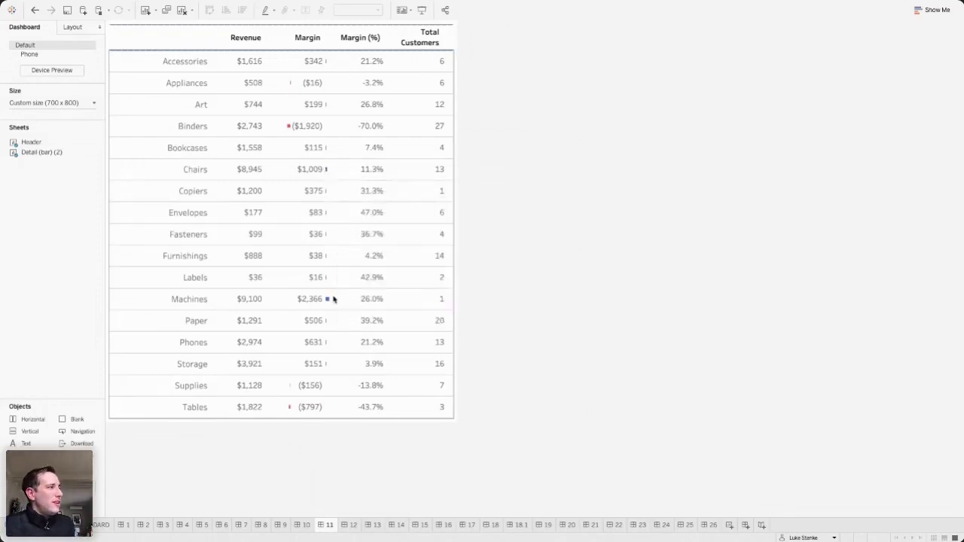
{"action": "mouse_move", "coordinate": [329, 302]}
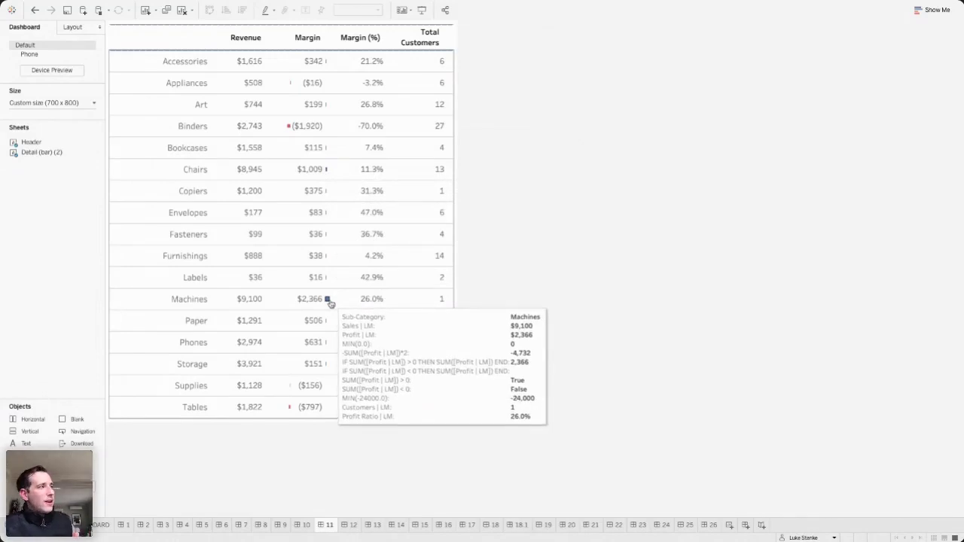
{"action": "mouse_move", "coordinate": [292, 126]}
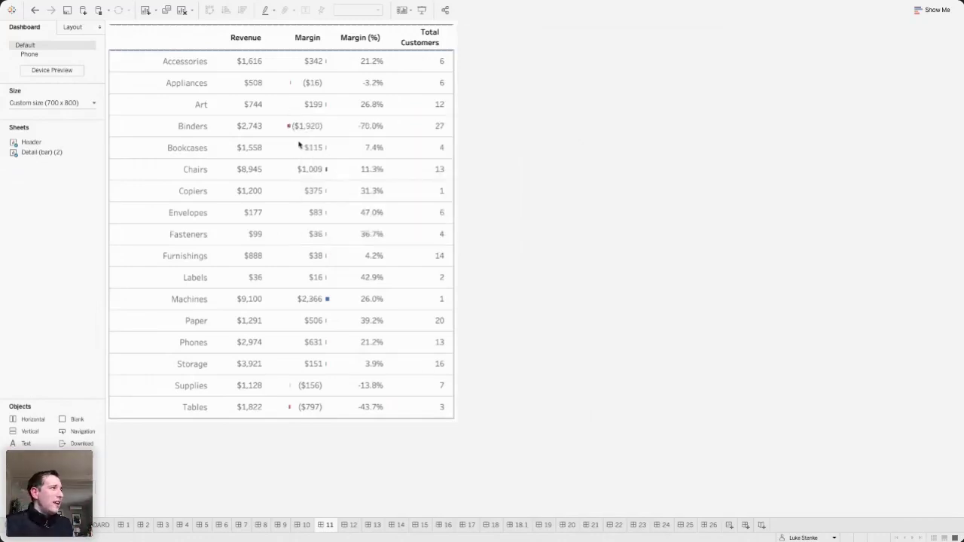
- Review the Revenue dot plots on dashboard 12 and the By Month sparklines on dashboard 13
{"action": "left_click", "coordinate": [352, 525]}
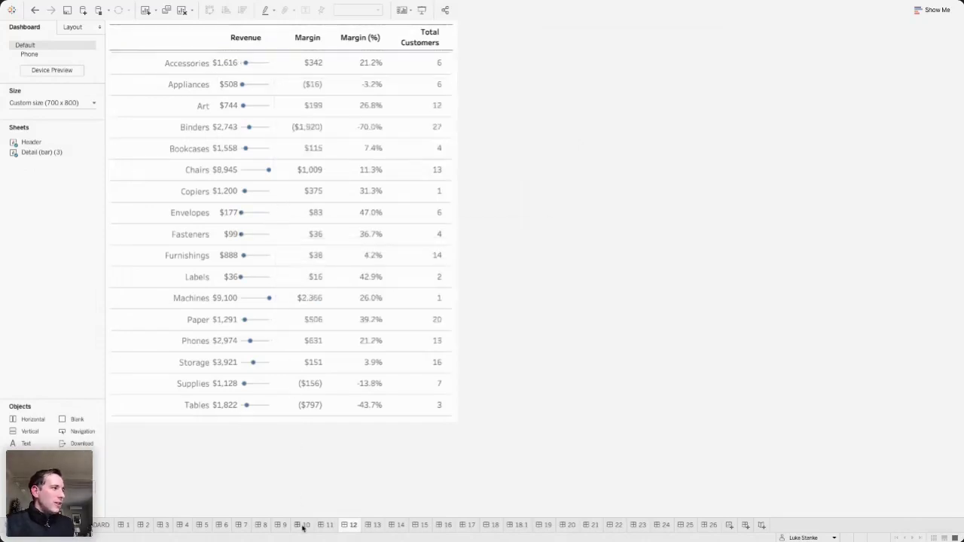
{"action": "left_click", "coordinate": [377, 532]}
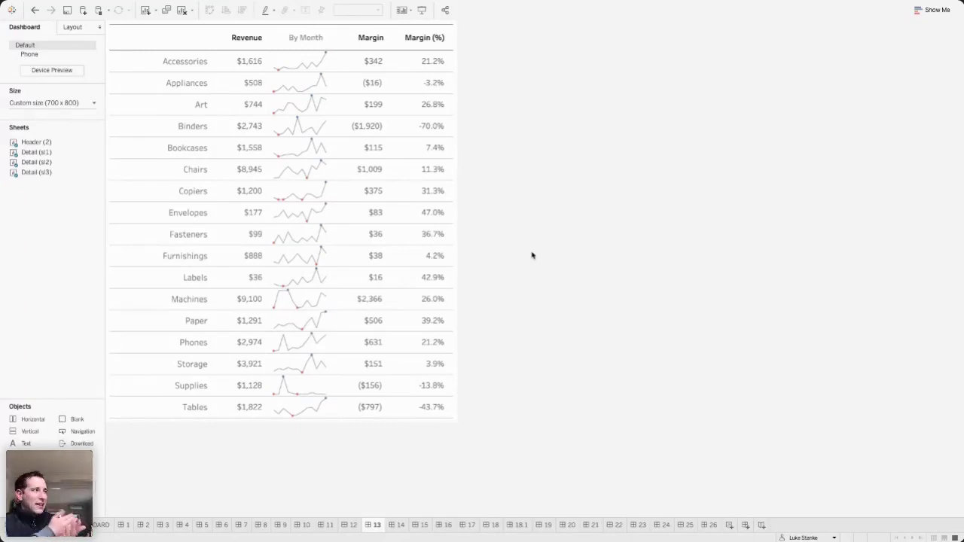
{"action": "mouse_move", "coordinate": [326, 58]}
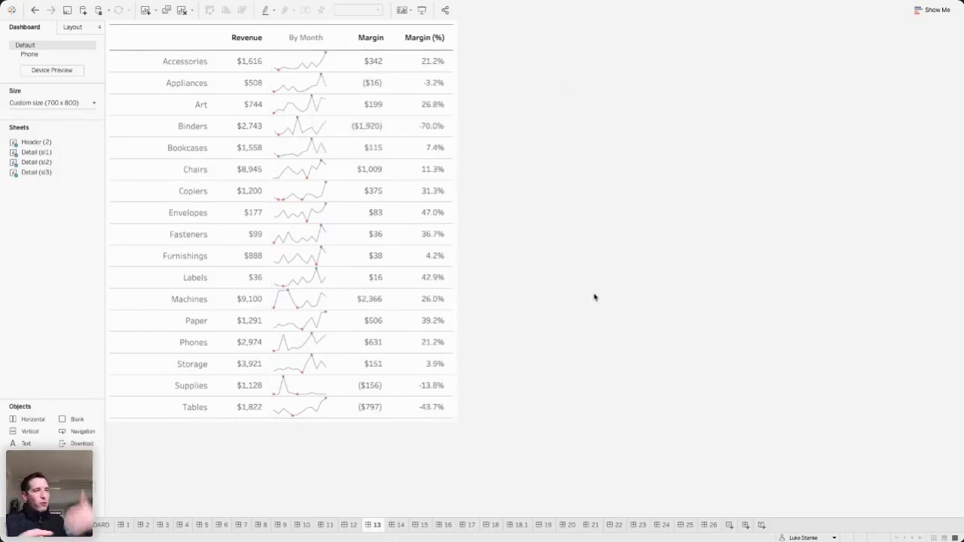
- Review the L12 line charts with change labels on dashboard 14 and the L12 bar charts on dashboard 15
{"action": "left_click", "coordinate": [401, 528]}
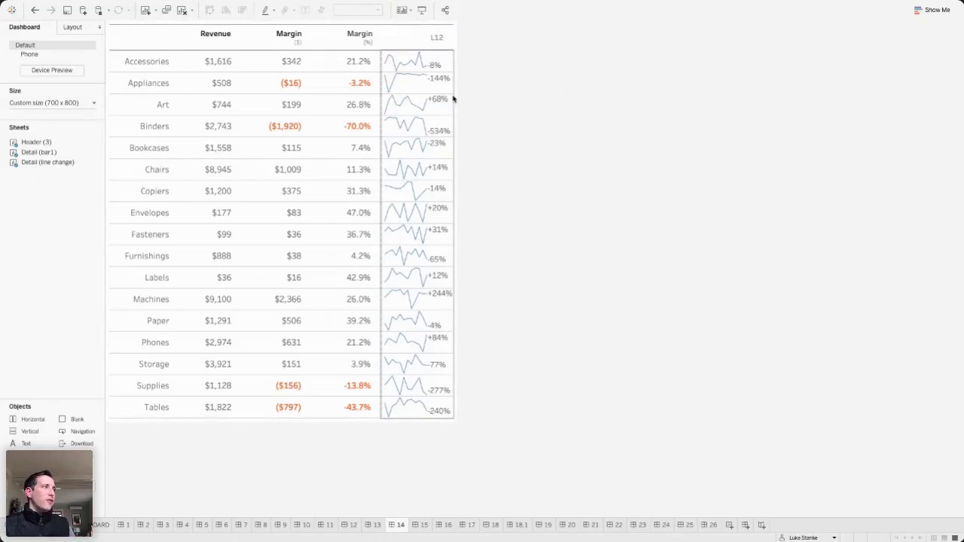
{"action": "mouse_move", "coordinate": [428, 529]}
{"action": "left_click", "coordinate": [426, 527]}
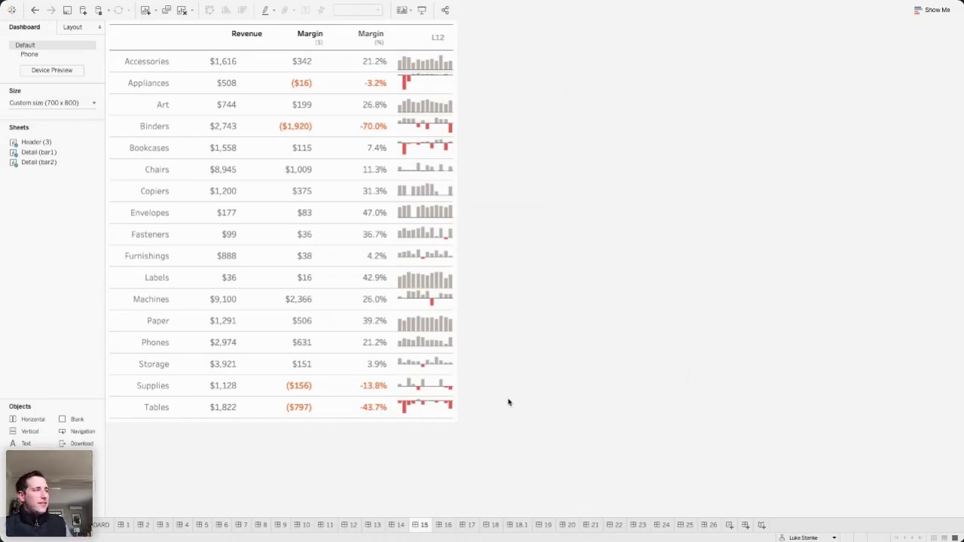
{"action": "mouse_move", "coordinate": [300, 409]}
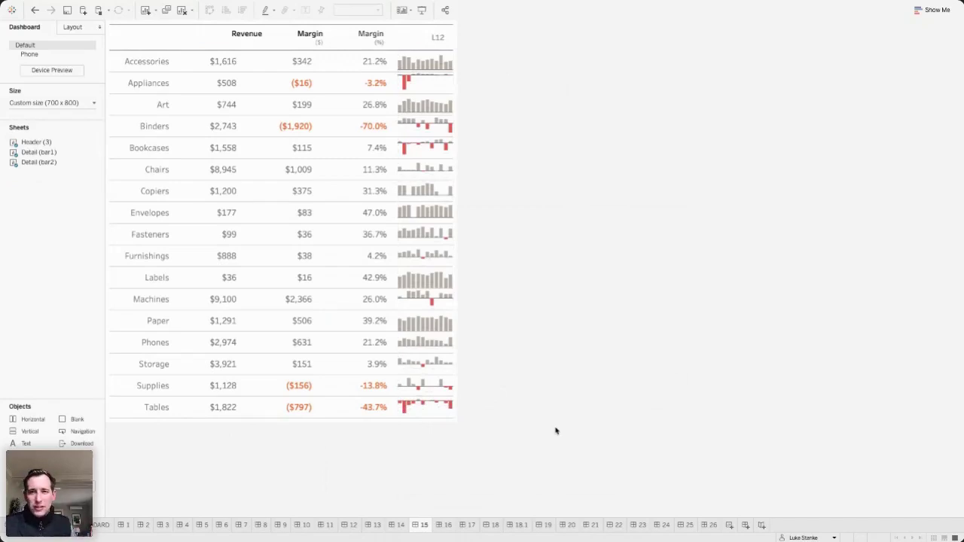
- Examine the category icons and extra text on dashboard 16, selecting the Bookcases icon and clearing the selection
{"action": "left_click", "coordinate": [447, 527]}
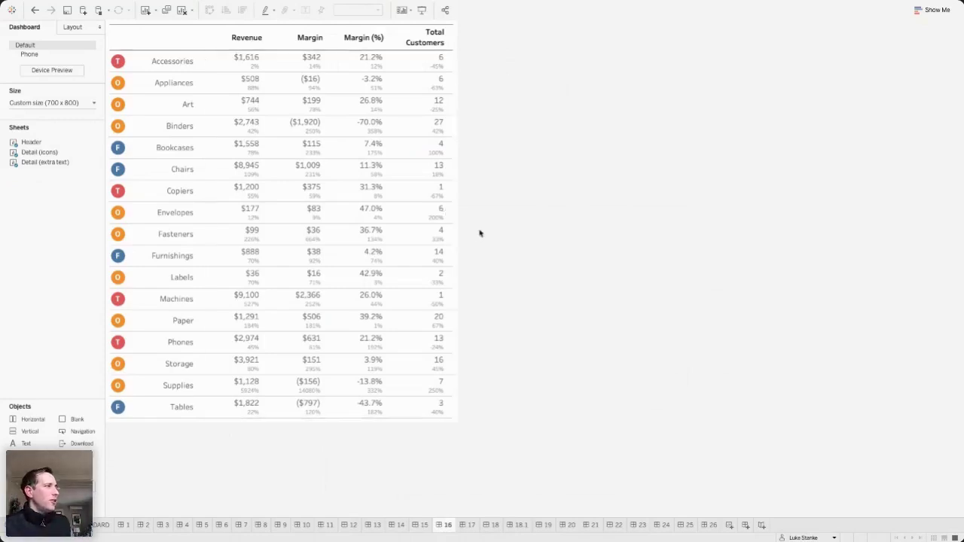
{"action": "mouse_move", "coordinate": [431, 200]}
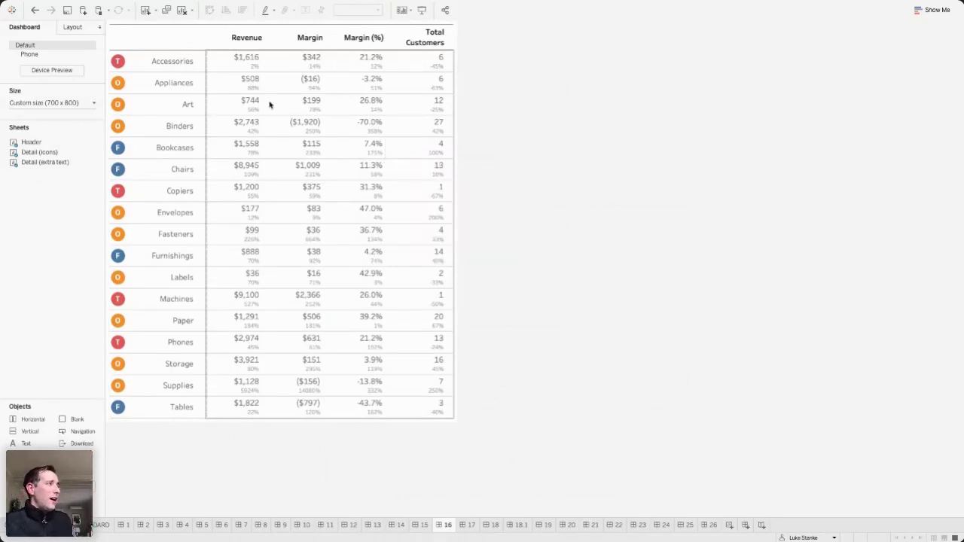
{"action": "left_click", "coordinate": [136, 61]}
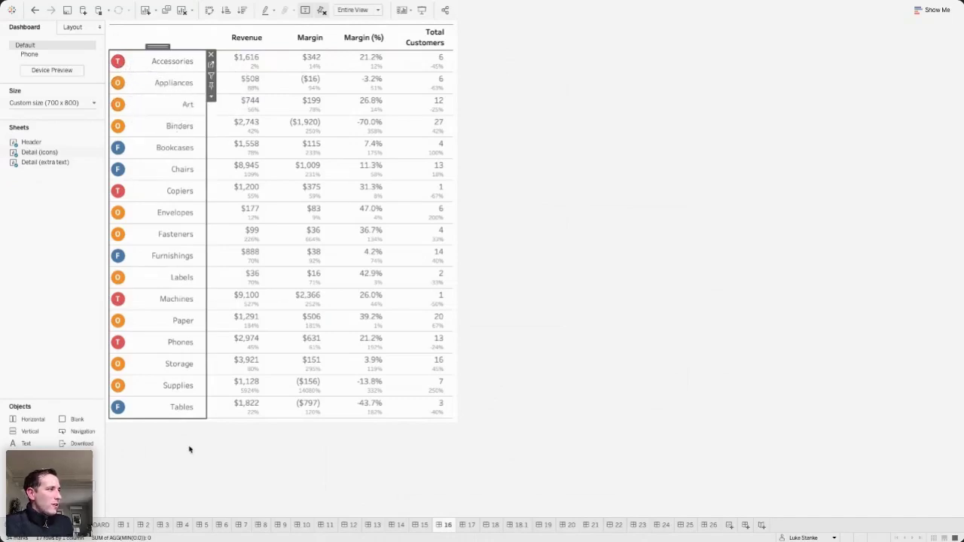
{"action": "left_click", "coordinate": [119, 148]}
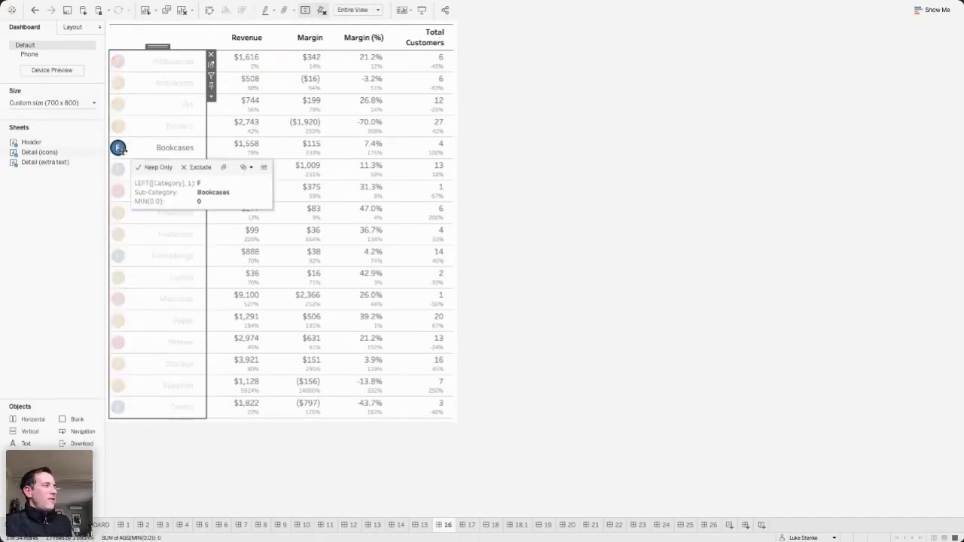
{"action": "left_click", "coordinate": [576, 278]}
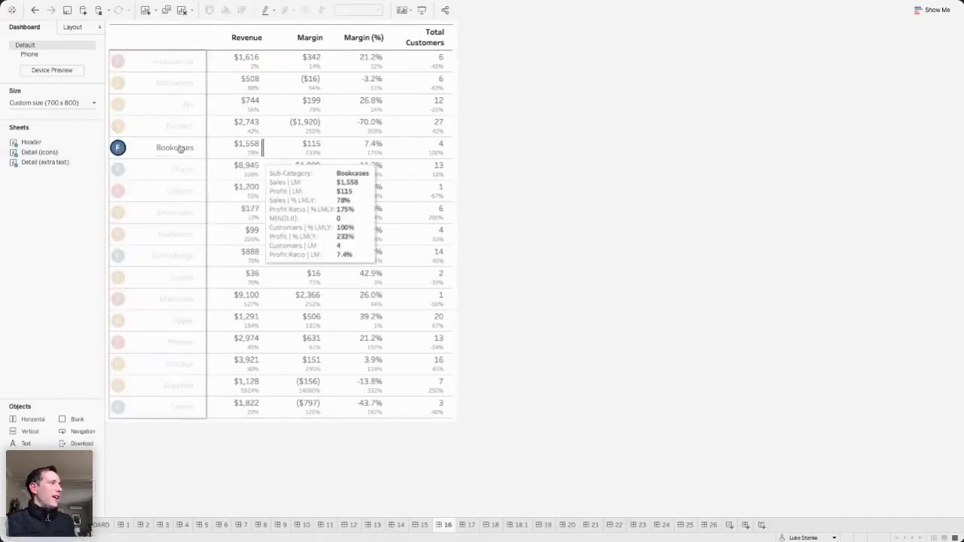
{"action": "left_click", "coordinate": [162, 148]}
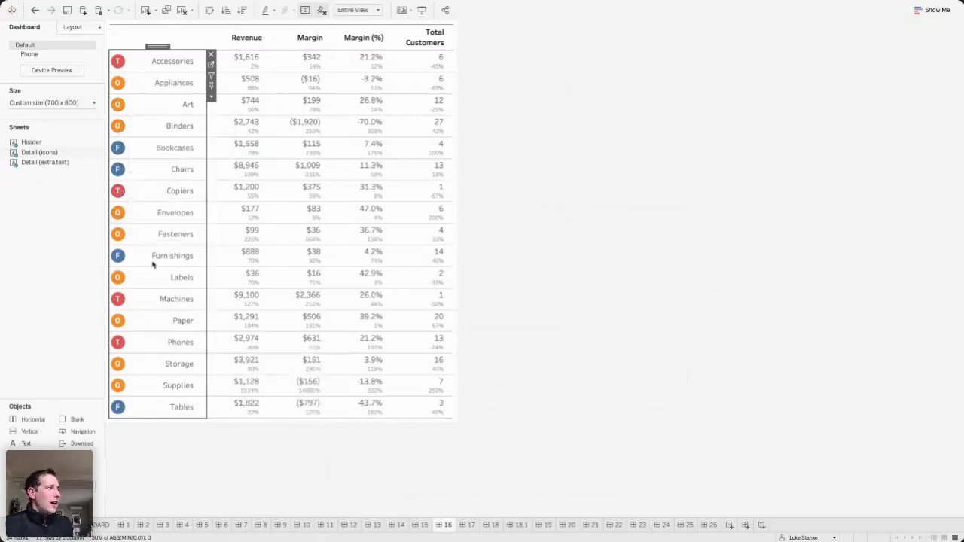
{"action": "mouse_move", "coordinate": [384, 341]}
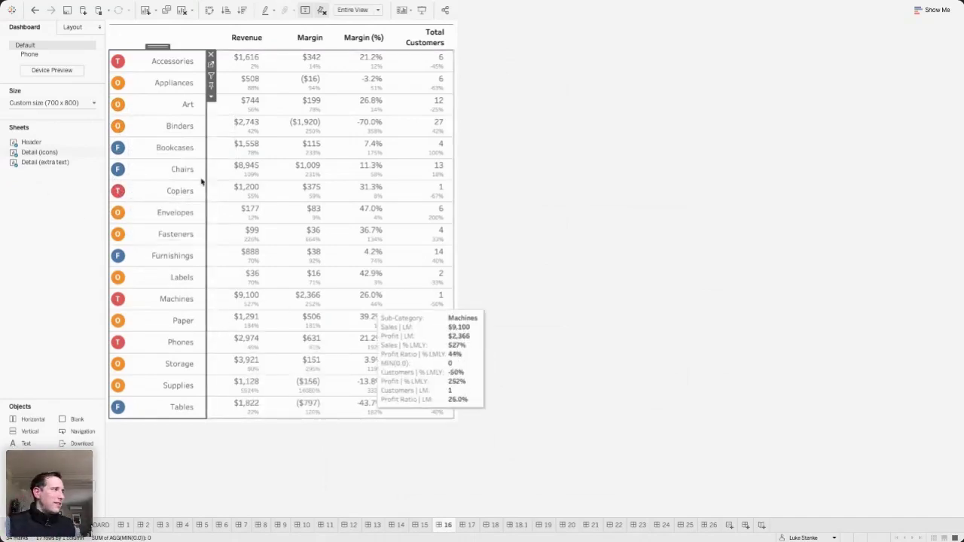
- Review the colored Margin (%) boxes on dashboard 17 and open the Accessories call-out from dashboard 18
{"action": "left_click", "coordinate": [473, 525]}
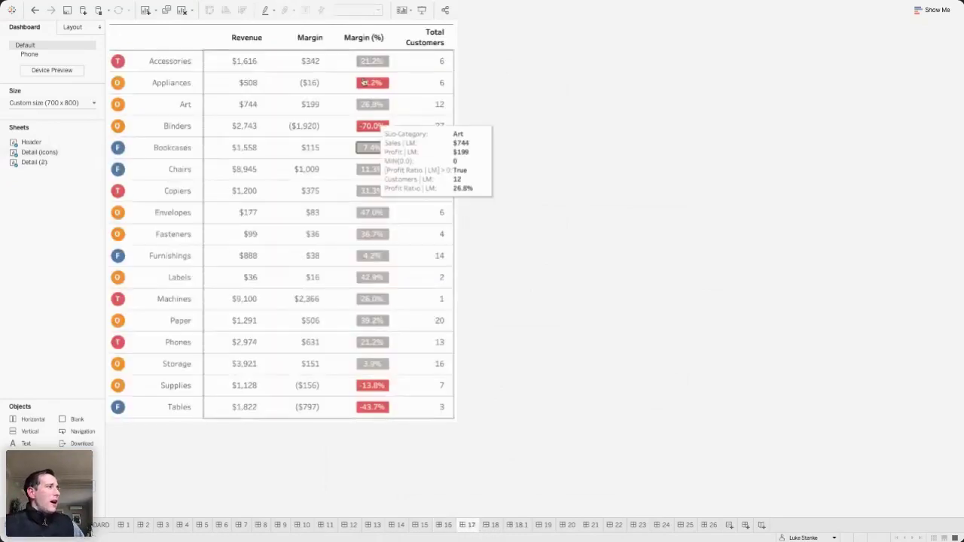
{"action": "left_click", "coordinate": [495, 525]}
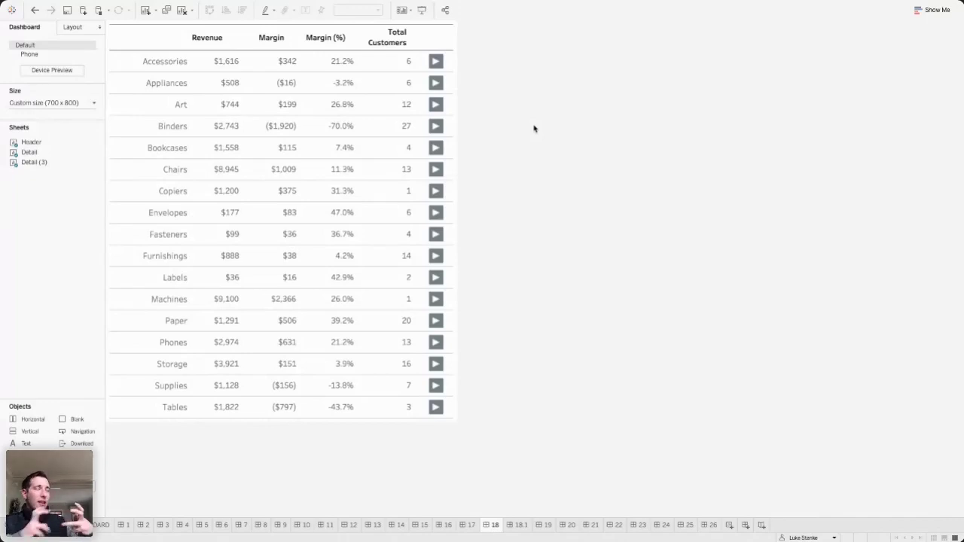
{"action": "left_click", "coordinate": [440, 63]}
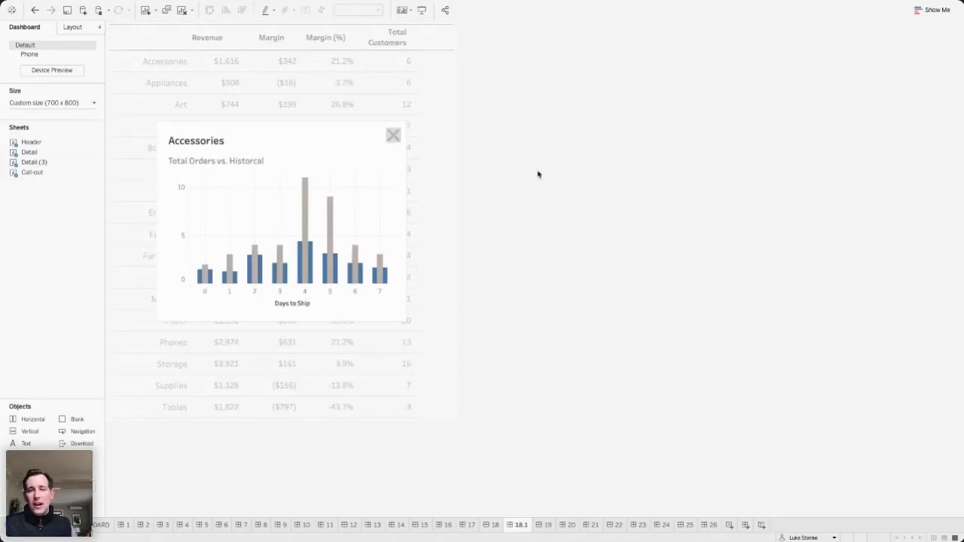
- Try to close the Accessories call-out and check its close button's options, reopening it from dashboard 18
{"action": "left_click", "coordinate": [396, 136]}
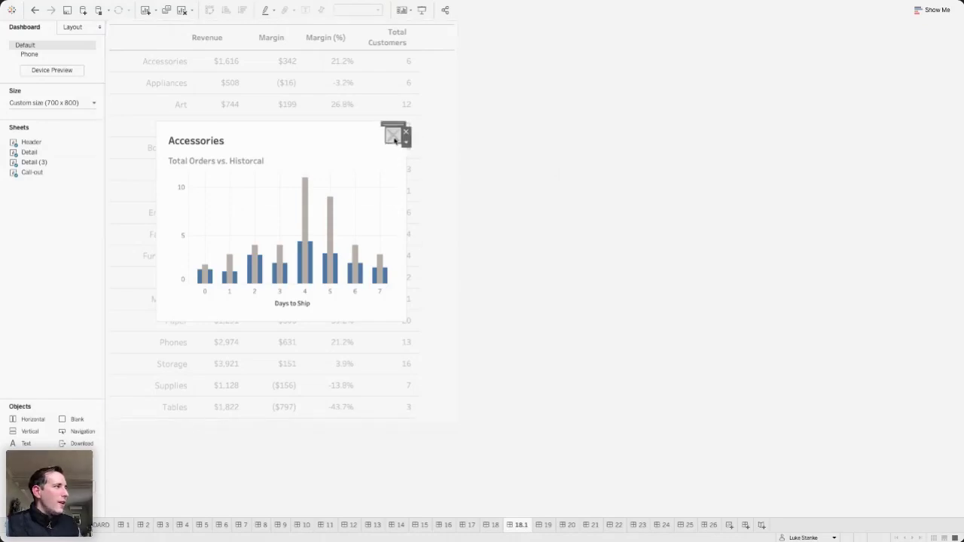
{"action": "right_click", "coordinate": [395, 141]}
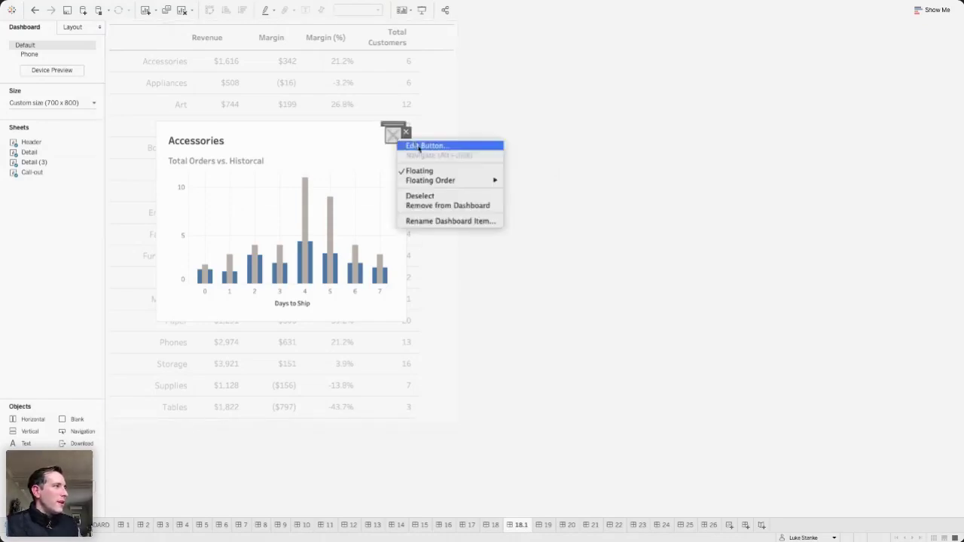
{"action": "left_click", "coordinate": [577, 176]}
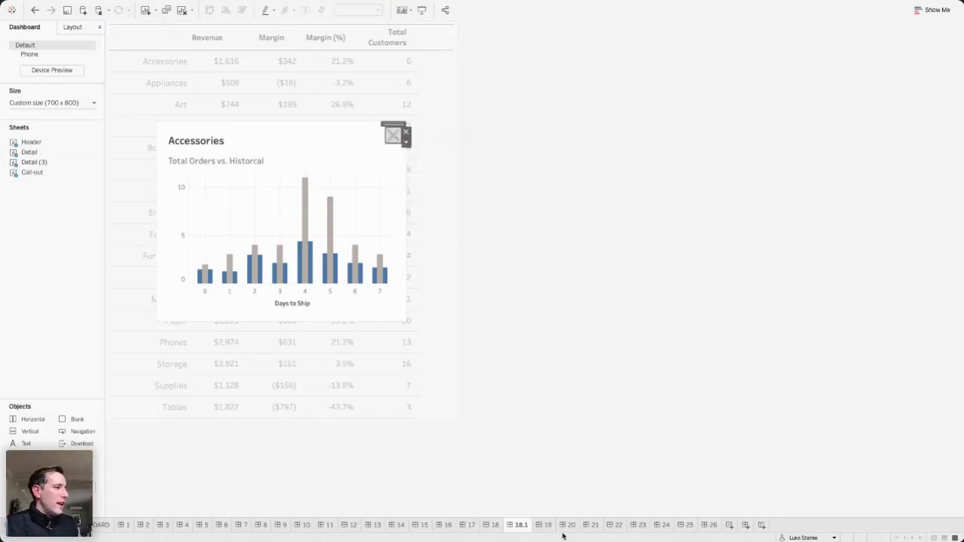
{"action": "left_click", "coordinate": [494, 525]}
{"action": "left_click", "coordinate": [436, 61]}
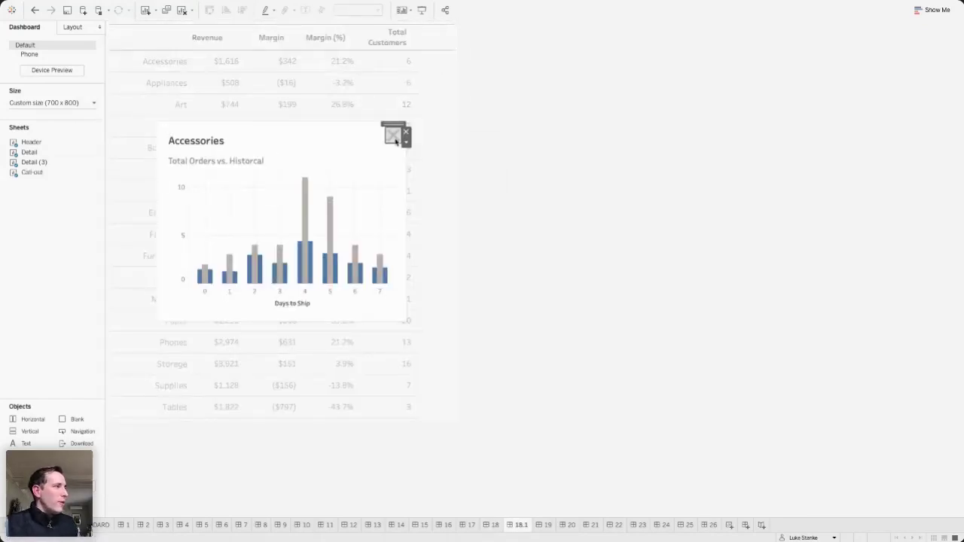
{"action": "right_click", "coordinate": [397, 141]}
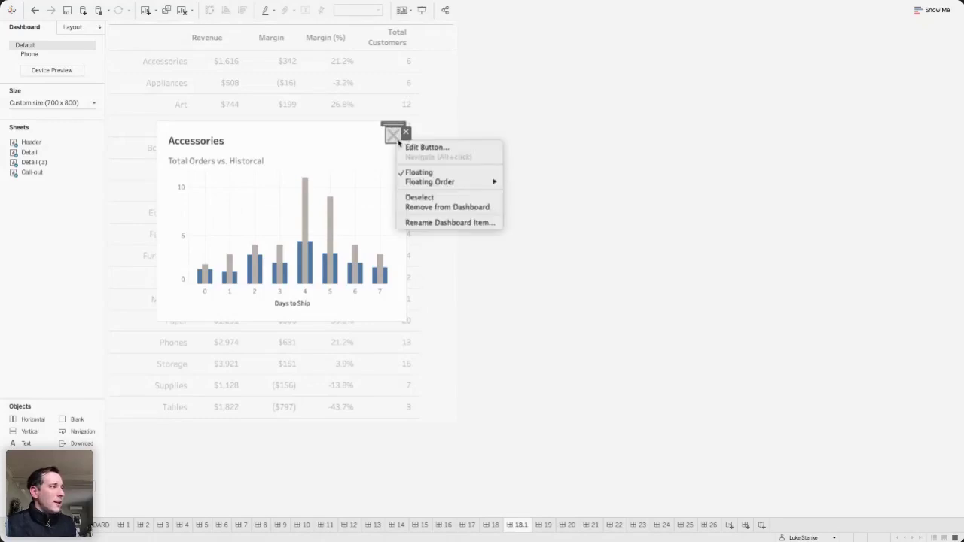
{"action": "left_click", "coordinate": [487, 136]}
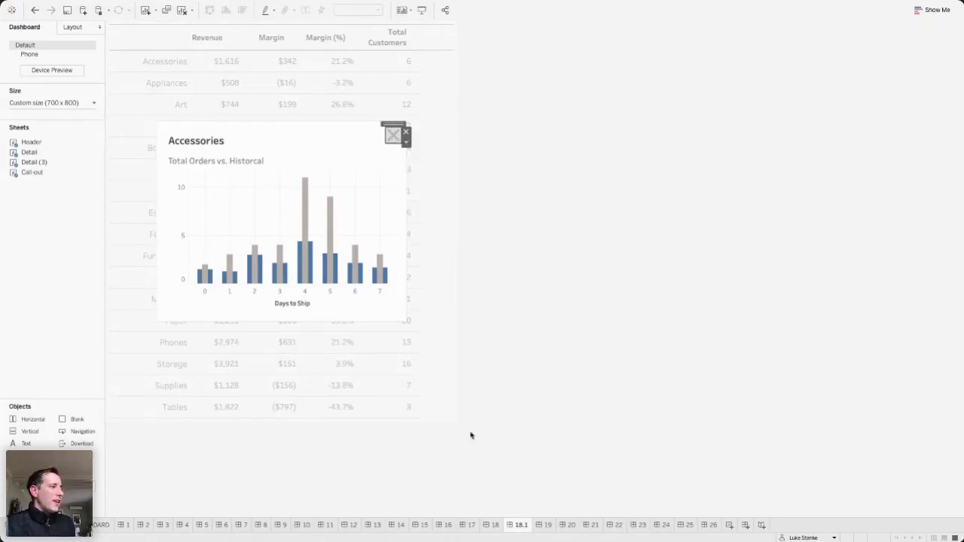
- Compare dashboards 18 and 18.1 by switching between them to see how the call-out effect works
{"action": "left_click", "coordinate": [493, 524]}
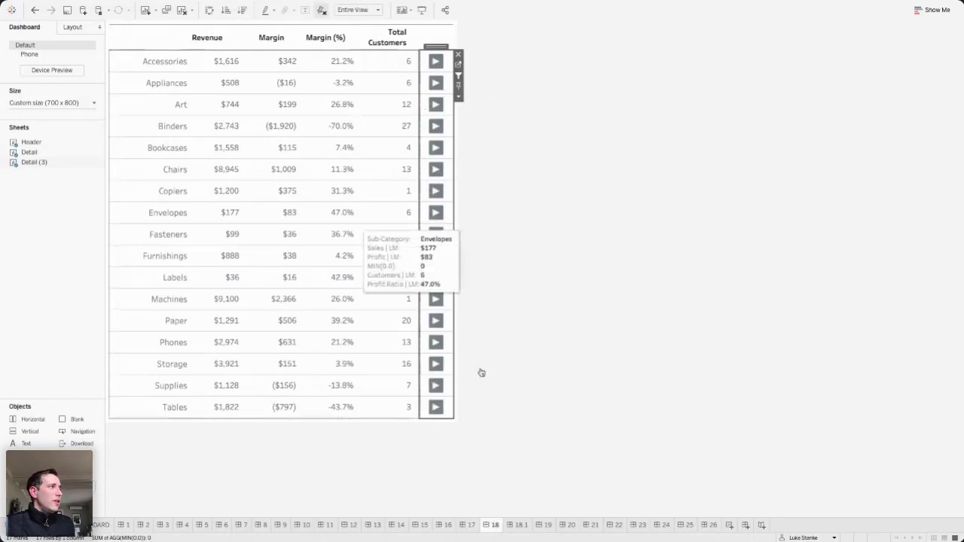
{"action": "left_click", "coordinate": [518, 525]}
{"action": "left_click", "coordinate": [494, 525]}
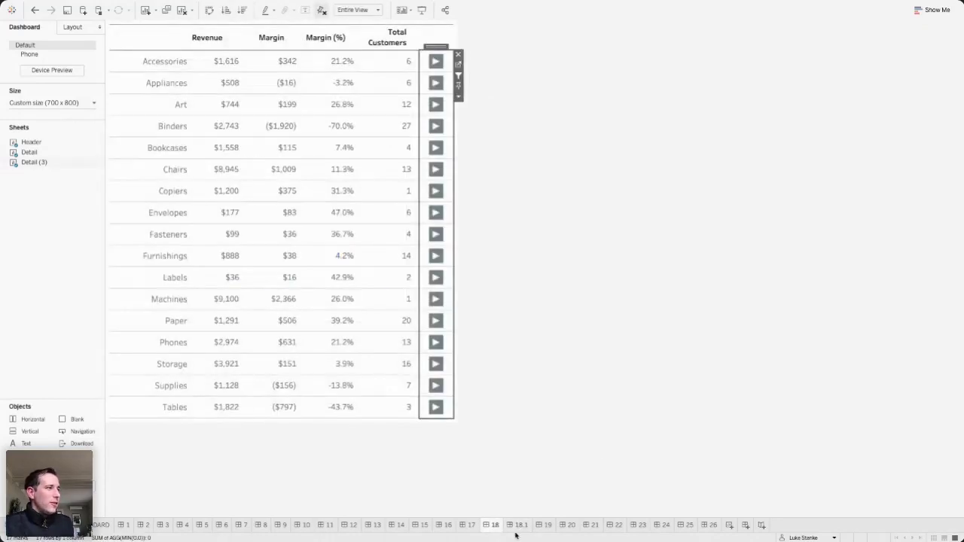
{"action": "left_click", "coordinate": [512, 525]}
{"action": "left_click", "coordinate": [498, 525]}
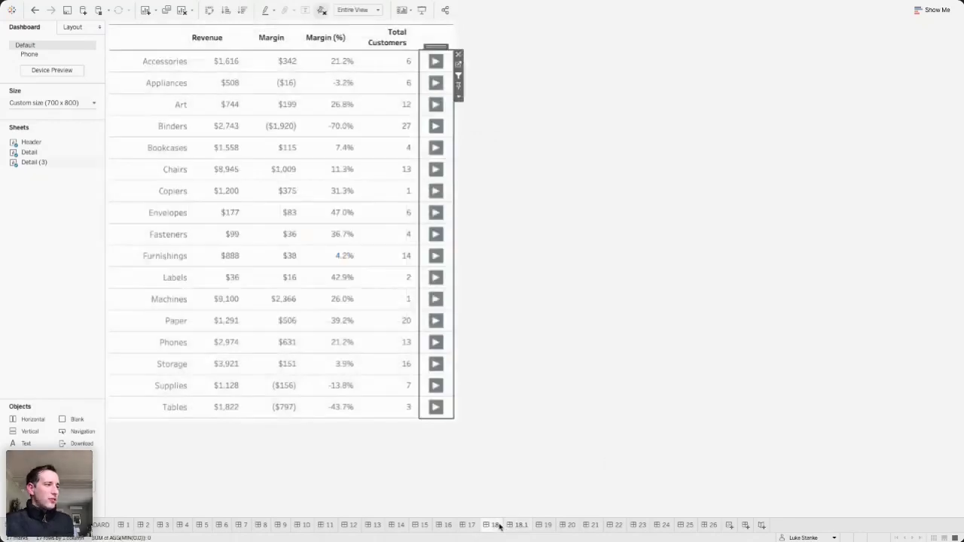
- Review the rank numbers on dashboard 19, the rank-change arrows on dashboard 20 and the stars on dashboard 21
{"action": "left_click", "coordinate": [547, 527]}
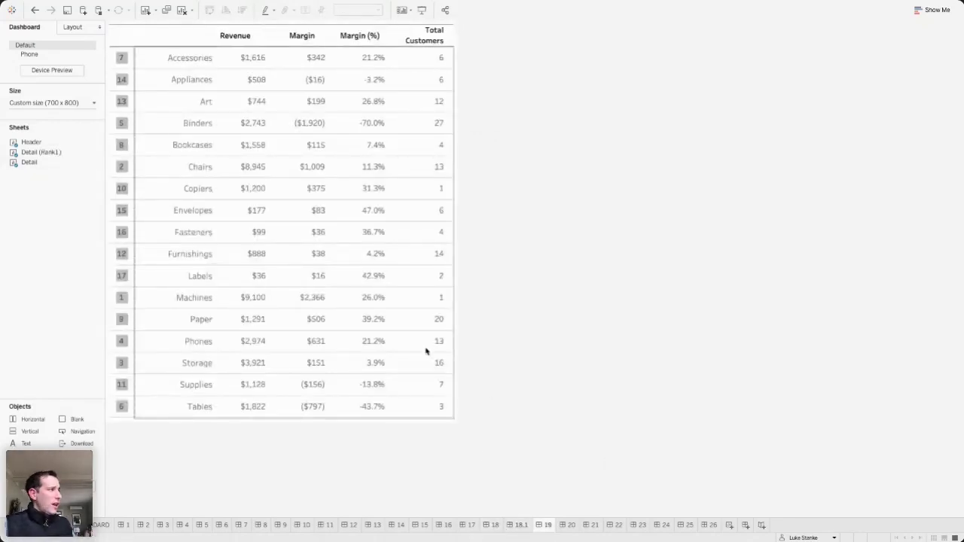
{"action": "left_click", "coordinate": [569, 525]}
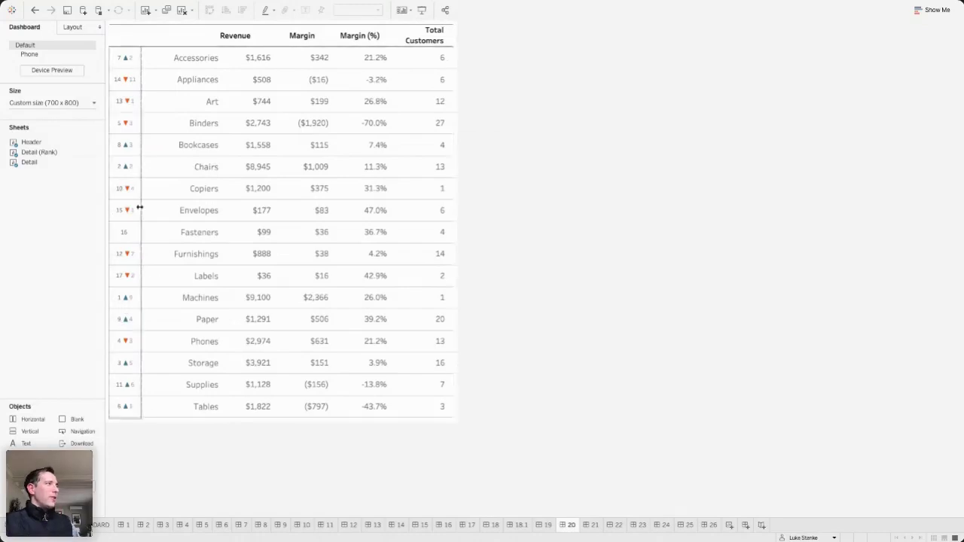
{"action": "left_click", "coordinate": [592, 528]}
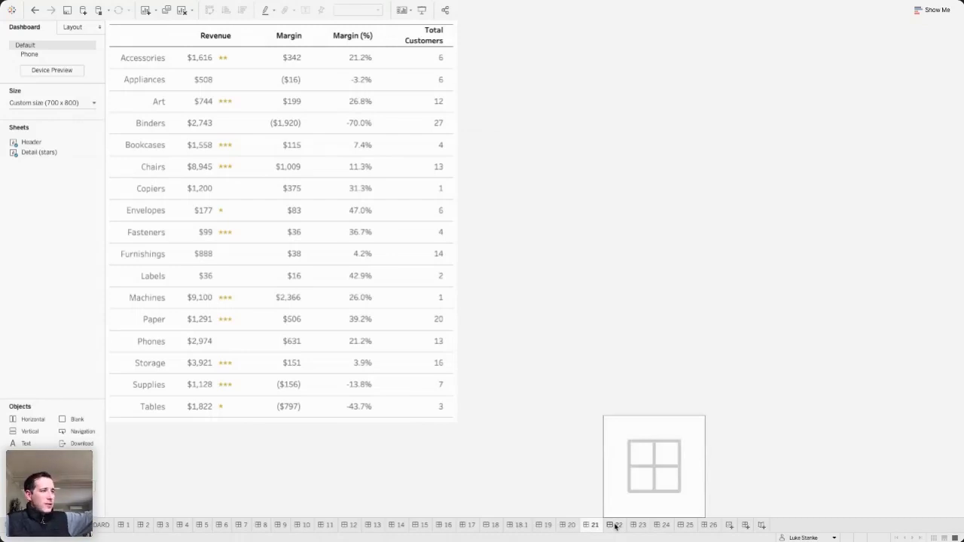
- Review dashboards 22 to 26, comparing their rating dots, product lists, ranked circles, medal icons and bars against target
{"action": "left_click", "coordinate": [615, 527]}
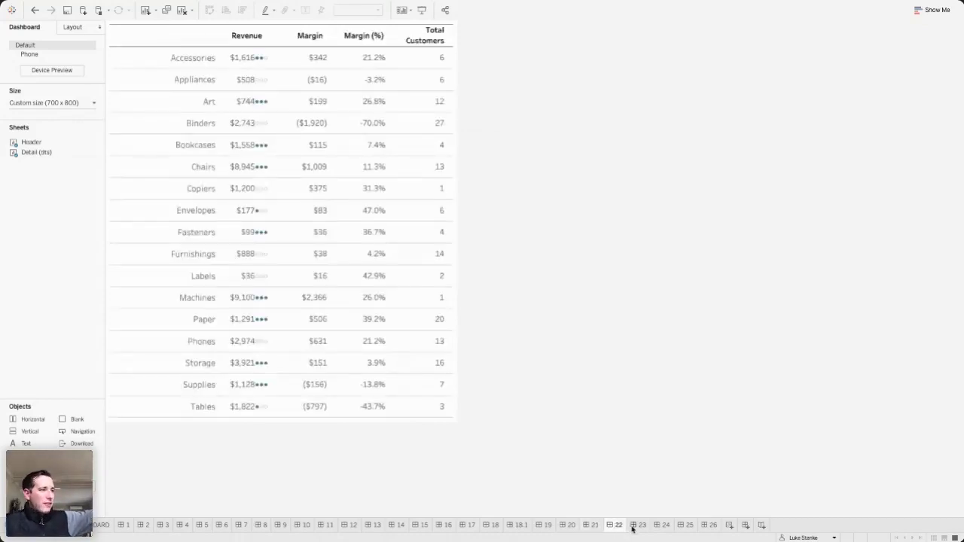
{"action": "left_click", "coordinate": [637, 527]}
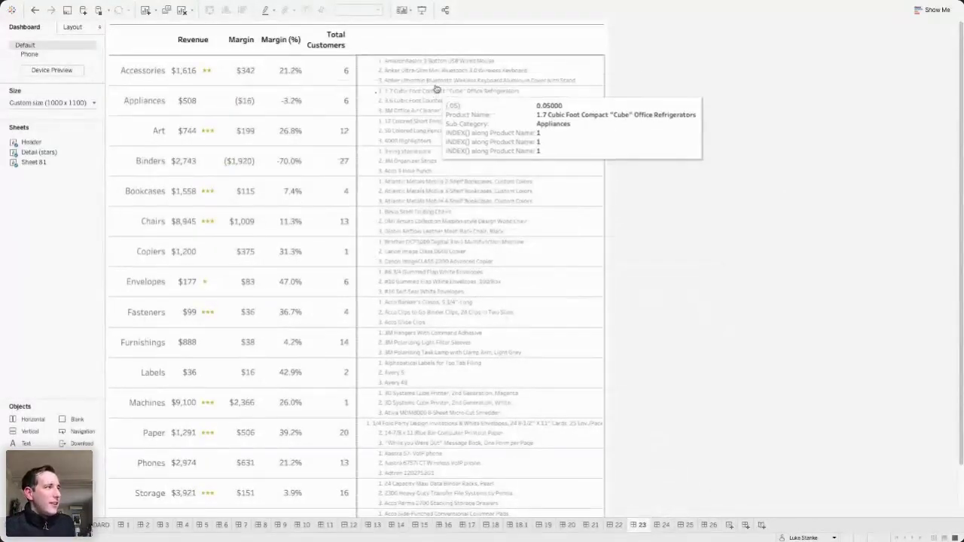
{"action": "left_click", "coordinate": [662, 525]}
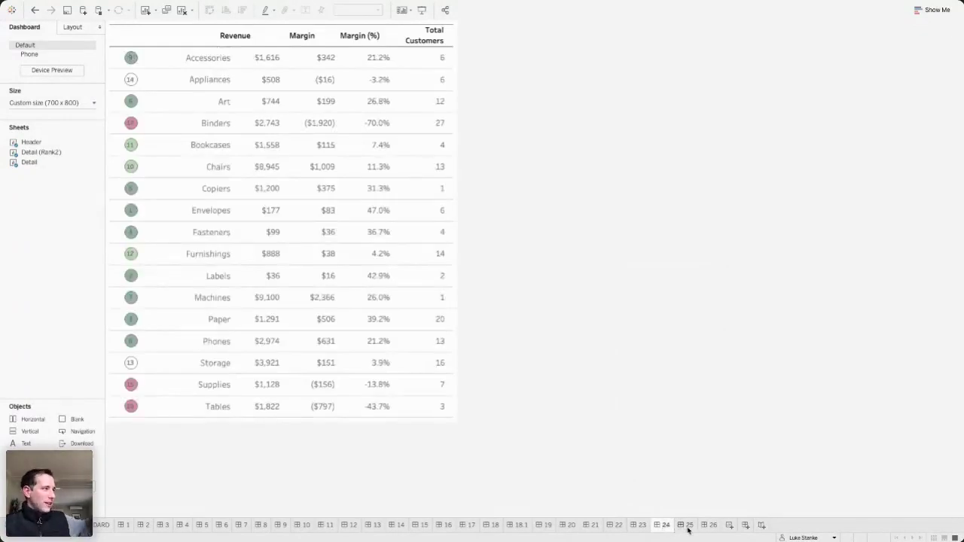
{"action": "left_click", "coordinate": [688, 525]}
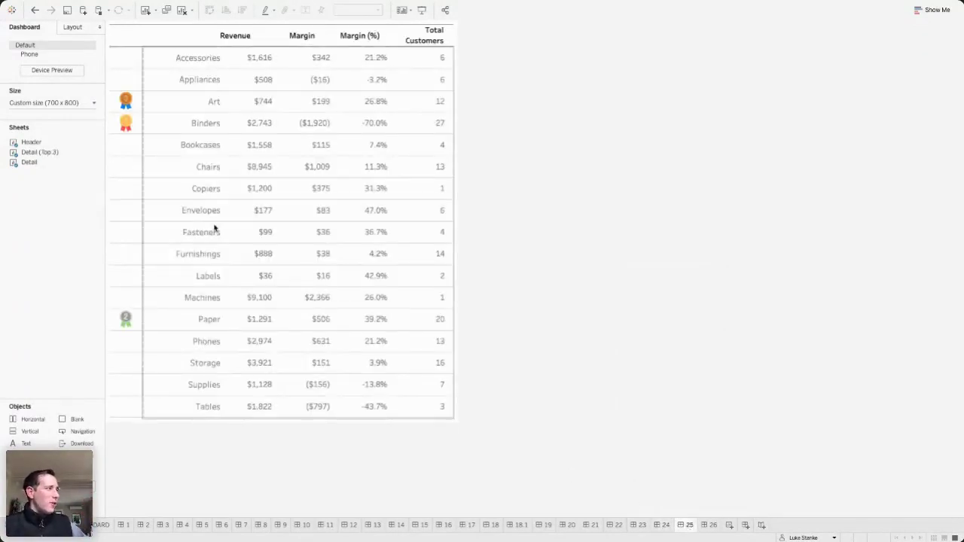
{"action": "left_click", "coordinate": [706, 525]}
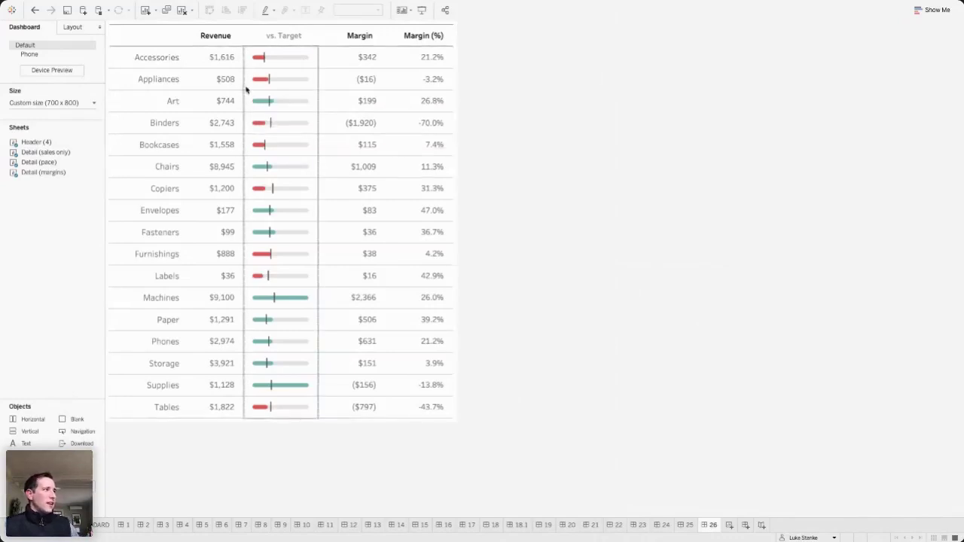
{"action": "mouse_move", "coordinate": [293, 65]}
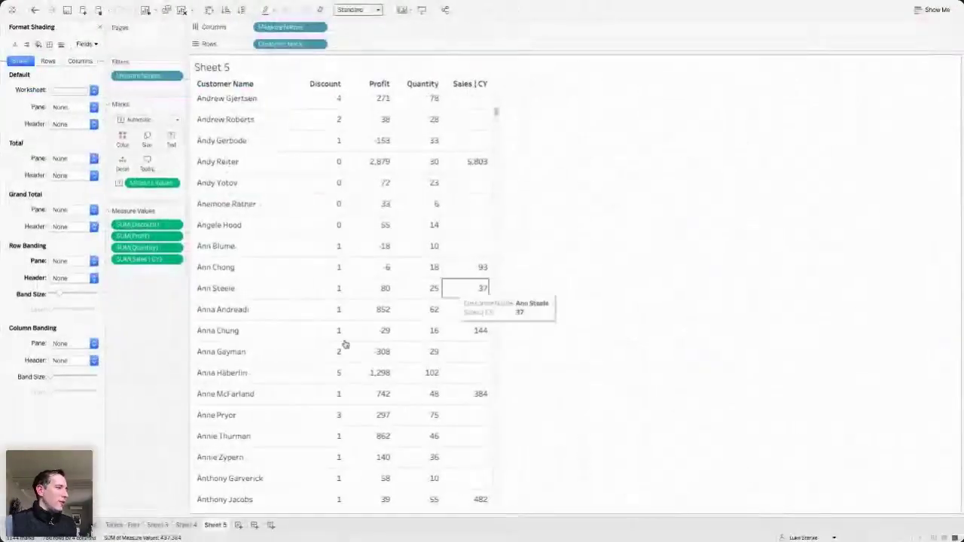
- On the Tables - Fast sheet, align the SALES mark label horizontally right and vertically middle
{"action": "left_click", "coordinate": [137, 525]}
{"action": "mouse_move", "coordinate": [212, 274]}
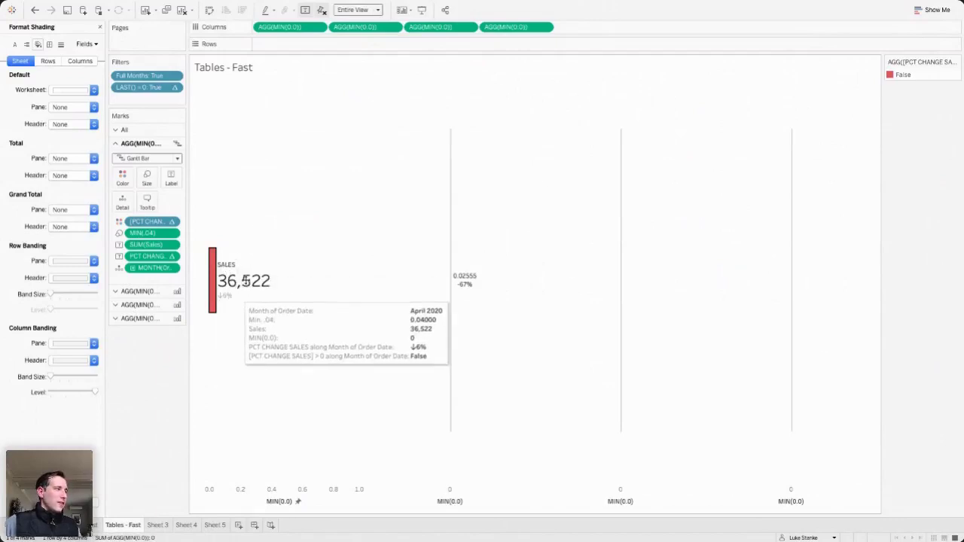
{"action": "left_click", "coordinate": [172, 178]}
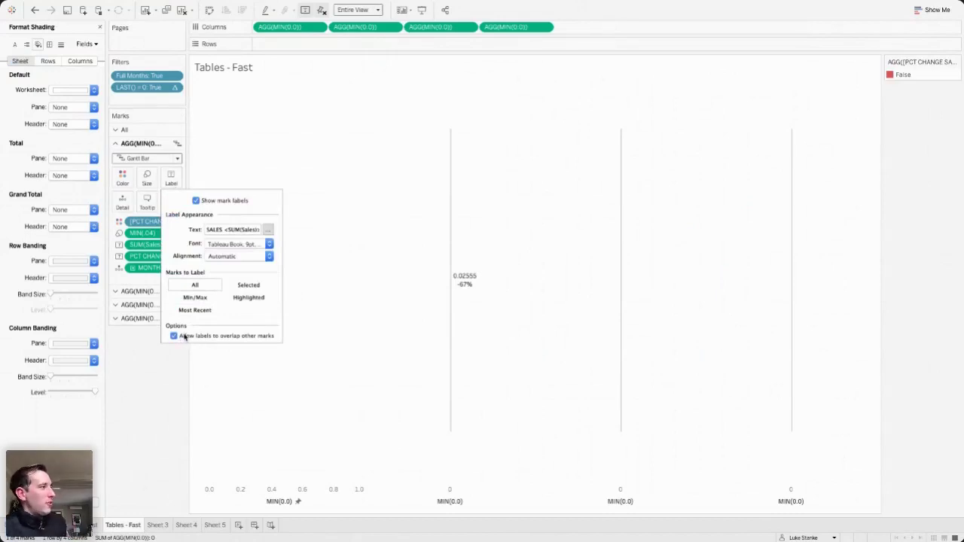
{"action": "left_click", "coordinate": [215, 258]}
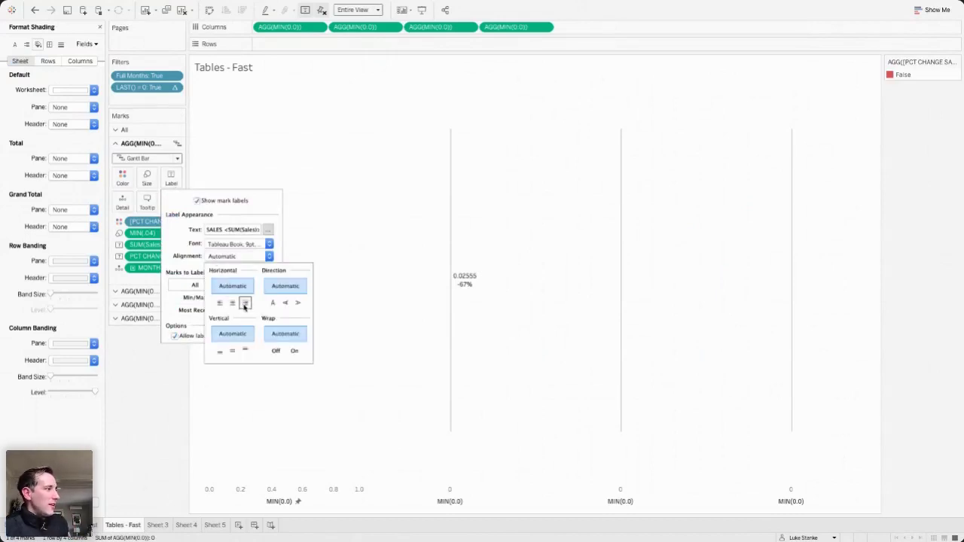
{"action": "left_click", "coordinate": [245, 303]}
{"action": "left_click", "coordinate": [232, 351]}
{"action": "left_click", "coordinate": [181, 390]}
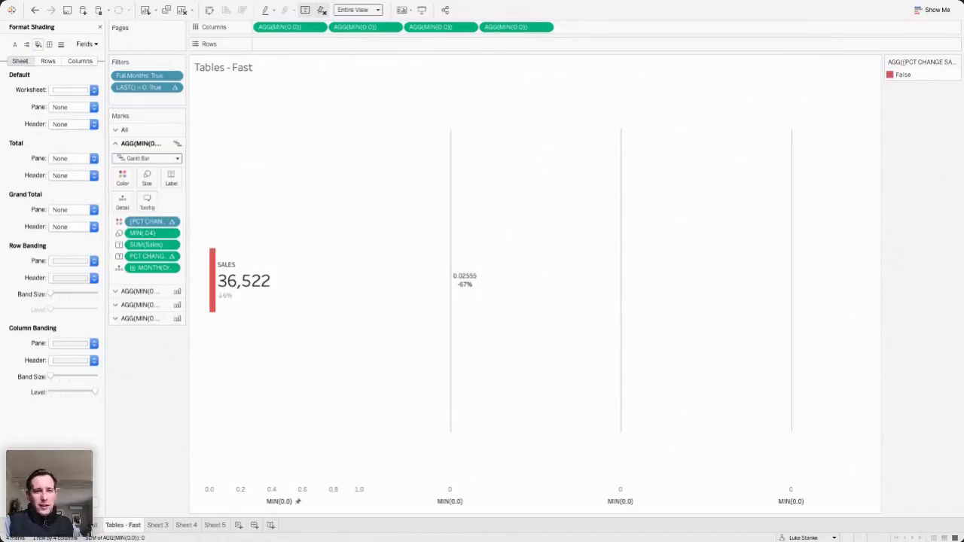
- Clear all tooltip text from the first MIN(0.0) Gantt mark on the Tables - Fast sheet
{"action": "left_click", "coordinate": [146, 201]}
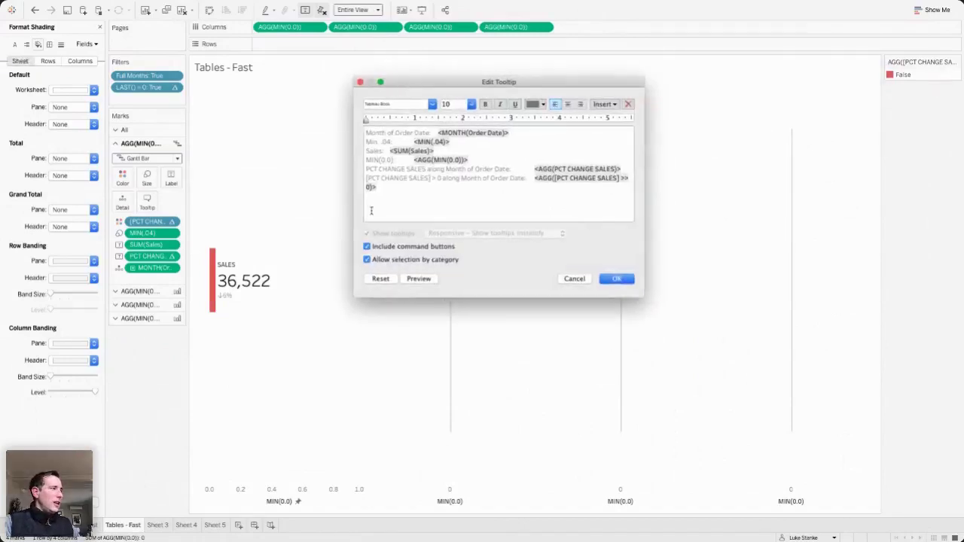
{"action": "key", "text": "super+a"}
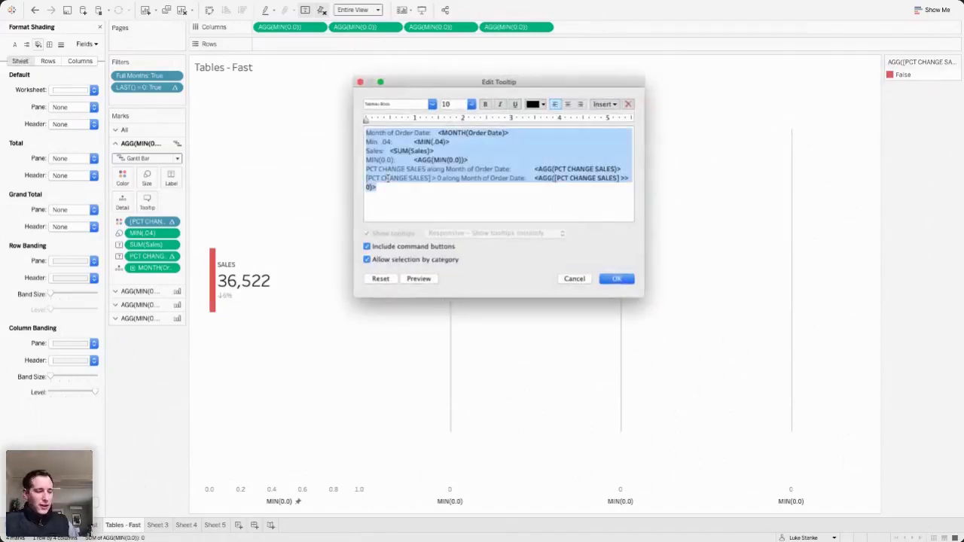
{"action": "key", "text": "BackSpace"}
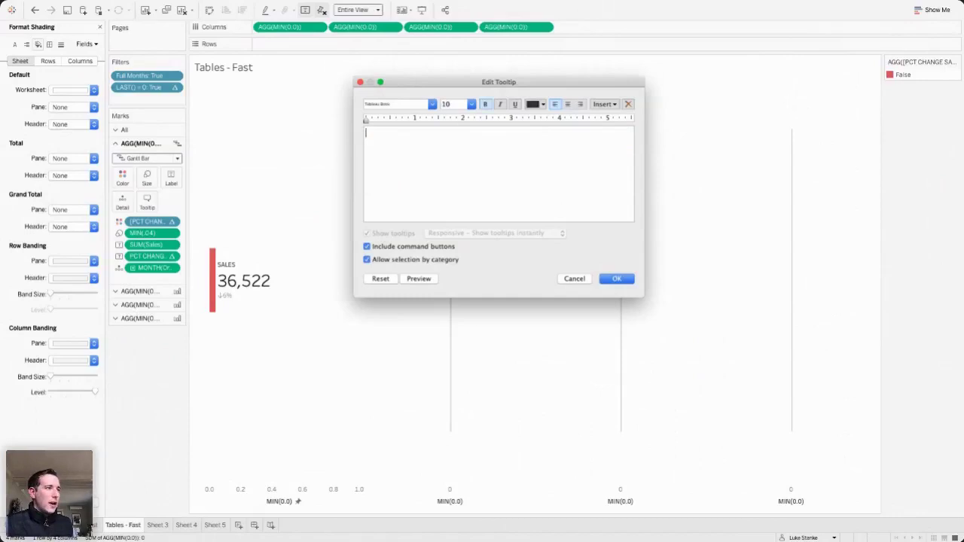
{"action": "left_click", "coordinate": [628, 278]}
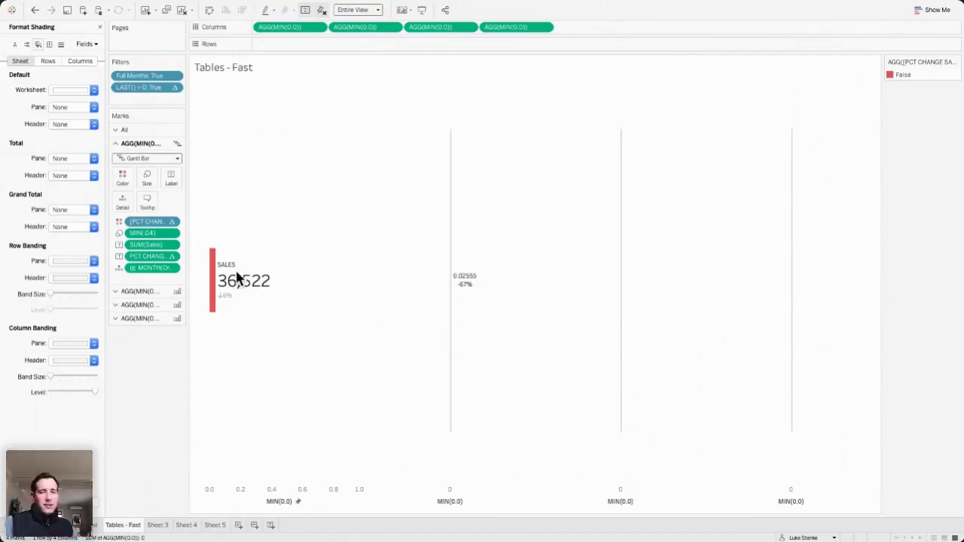
- Check the Tables Formatting 101 slide in Google Slides and return to Tableau
{"action": "key", "text": "ctrl+Right"}
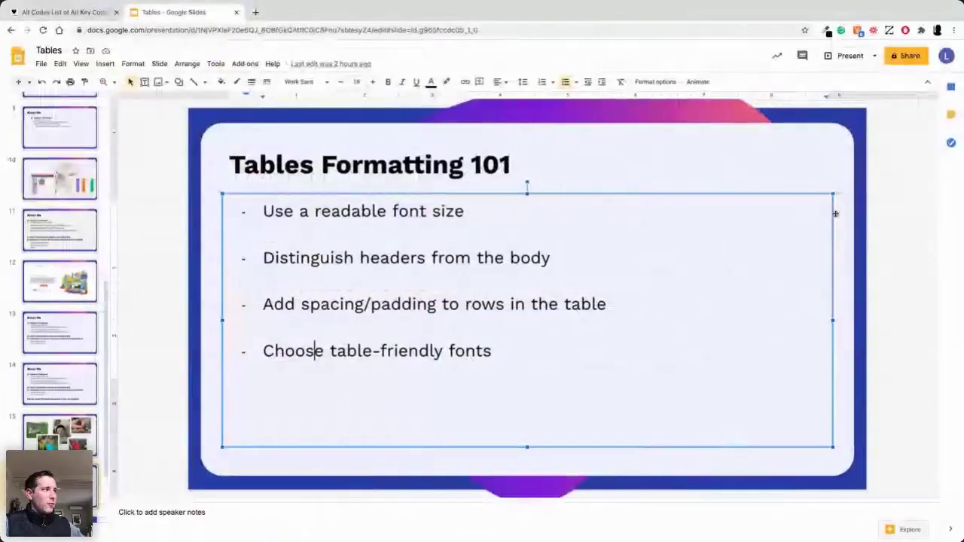
{"action": "key", "text": "ctrl+Left"}
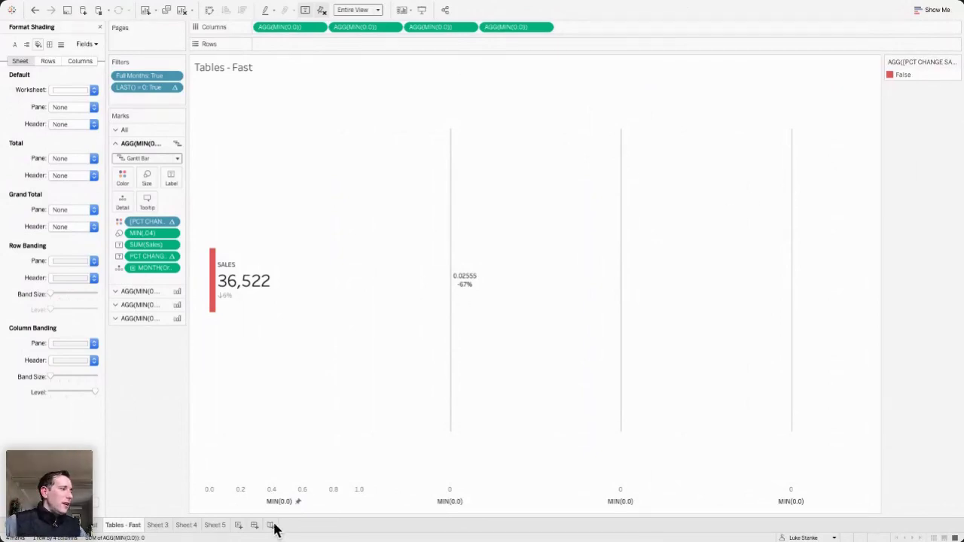
- Create a new worksheet and add the inline calculation MIN(0.0) to Columns
{"action": "left_click", "coordinate": [238, 525]}
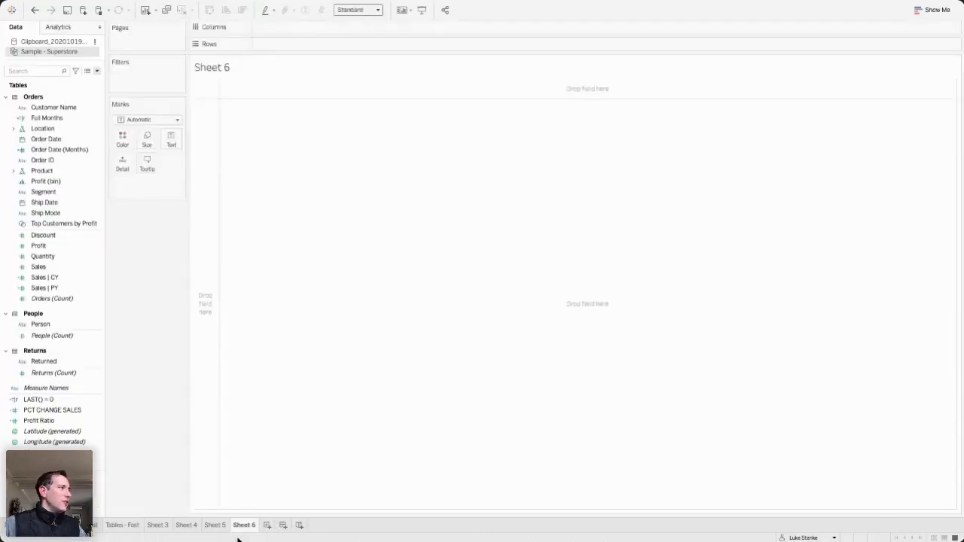
{"action": "double_click", "coordinate": [340, 28]}
{"action": "type", "text": "MIN(0.0"}
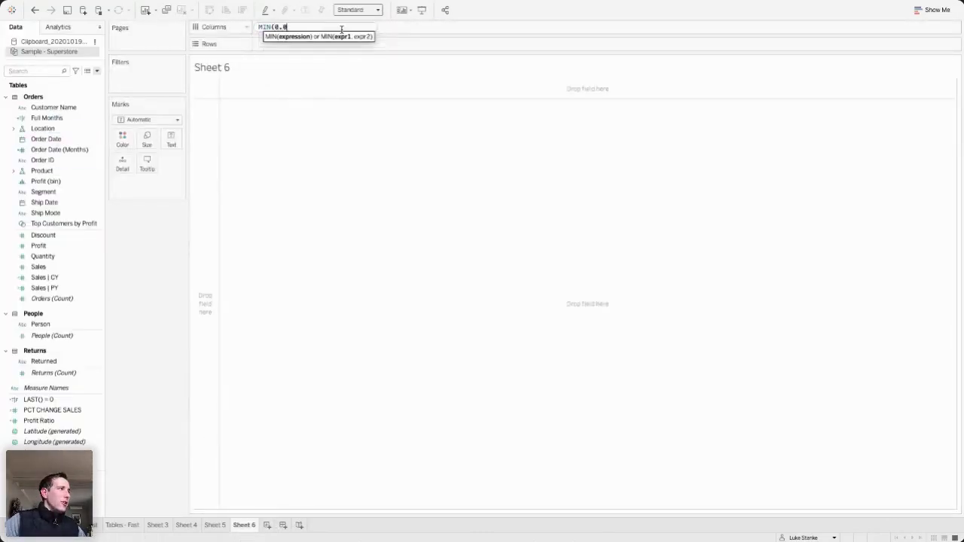
{"action": "type", "text": ")"}
{"action": "key", "text": "Return"}
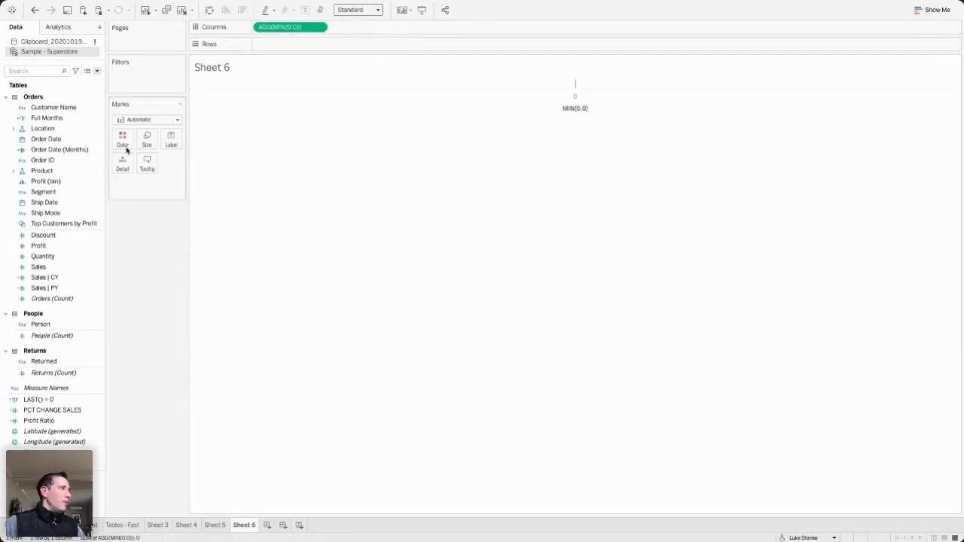
- Search the fields for "sub" and place Sub-Category on Rows
{"action": "left_click", "coordinate": [16, 68]}
{"action": "type", "text": "s"}
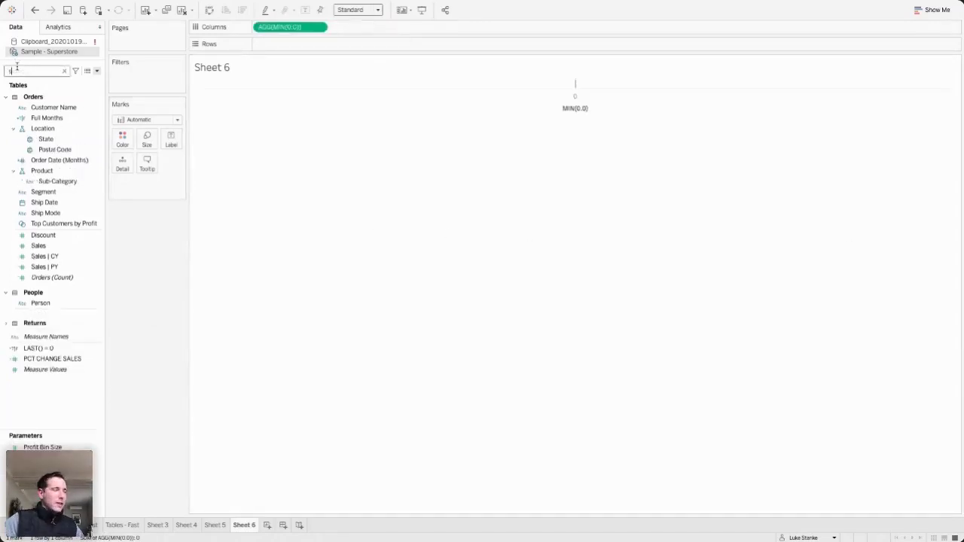
{"action": "type", "text": "ub"}
{"action": "left_click_drag", "start_coordinate": [57, 117], "coordinate": [278, 48]}
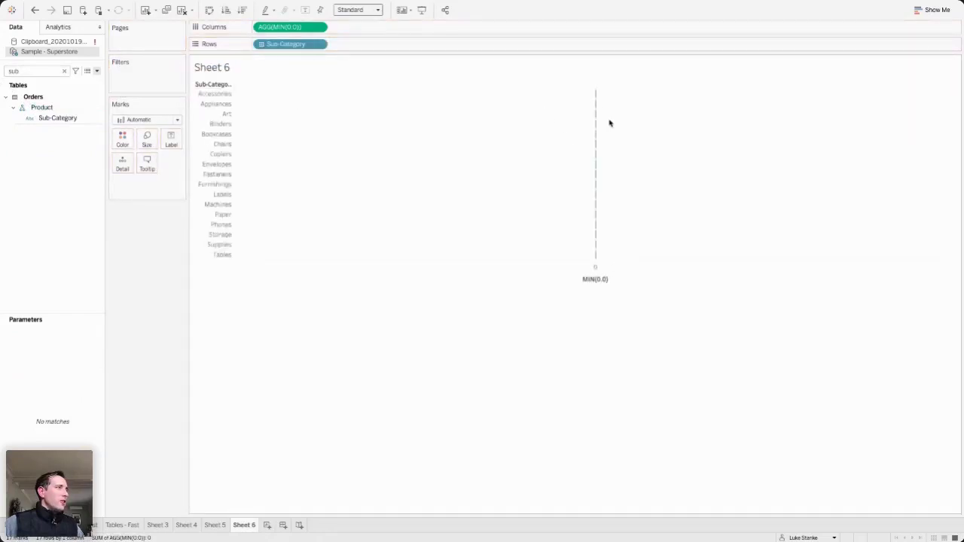
- Duplicate the MIN(0.0) calculation on Columns and make the second copy's marks active
{"action": "key", "text": "super+space"}
{"action": "key", "text": "Escape"}
{"action": "left_click_drag", "start_coordinate": [279, 27], "coordinate": [348, 29]}
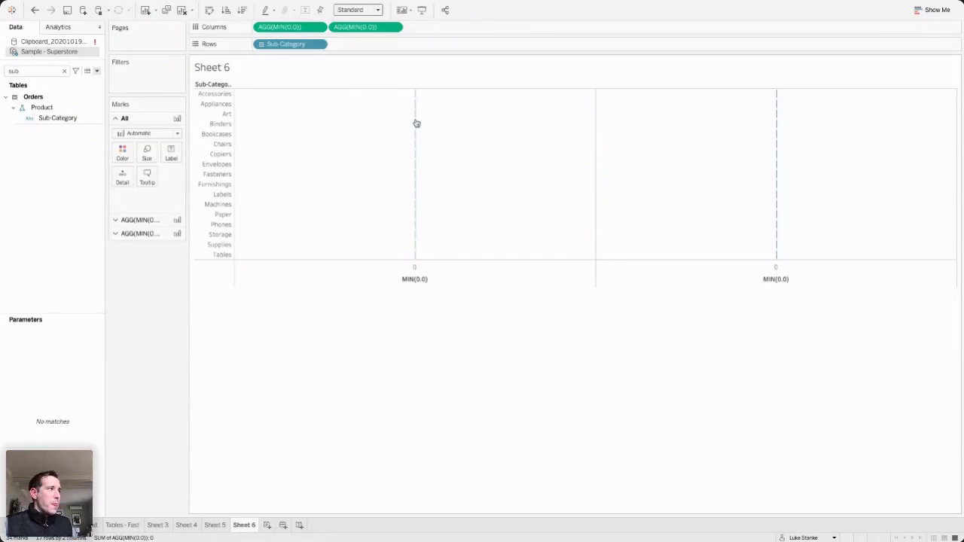
{"action": "left_click", "coordinate": [274, 27]}
{"action": "left_click", "coordinate": [355, 26]}
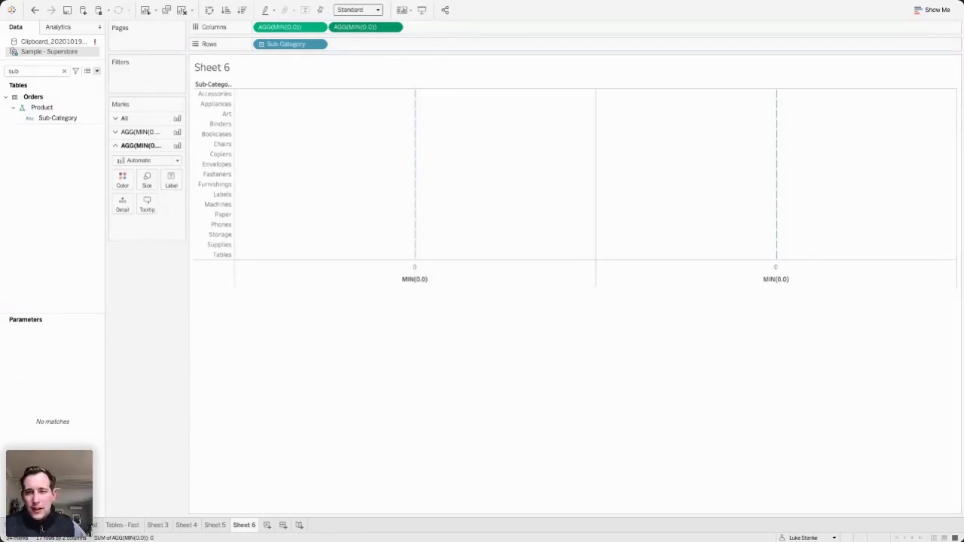
- Start a new calculated field in the Sample - Superstore data source
{"action": "left_click", "coordinate": [34, 73]}
{"action": "key", "text": "BackSpace"}
{"action": "key", "text": "BackSpace"}
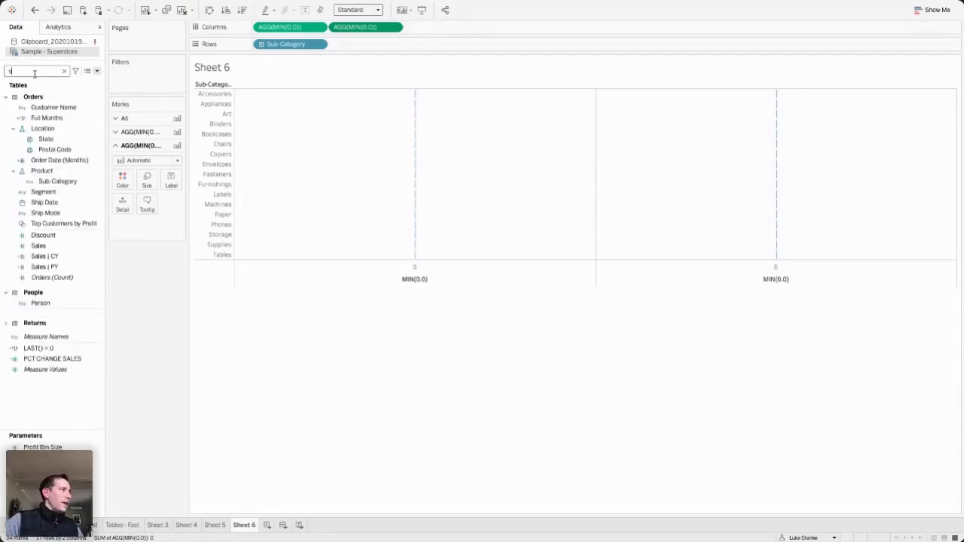
{"action": "left_click", "coordinate": [97, 70]}
{"action": "left_click", "coordinate": [42, 78]}
{"action": "left_click", "coordinate": [342, 234]}
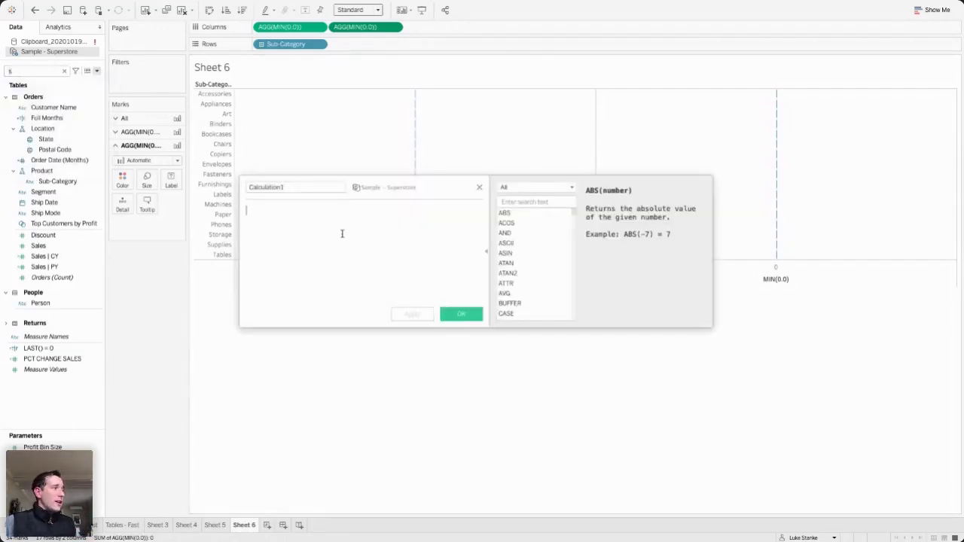
- Enter the calculation formula IF [Profit Ratio] > 0 THEN SUM([Sales]) END, with each clause on its own line
{"action": "type", "text": "IF Pro"}
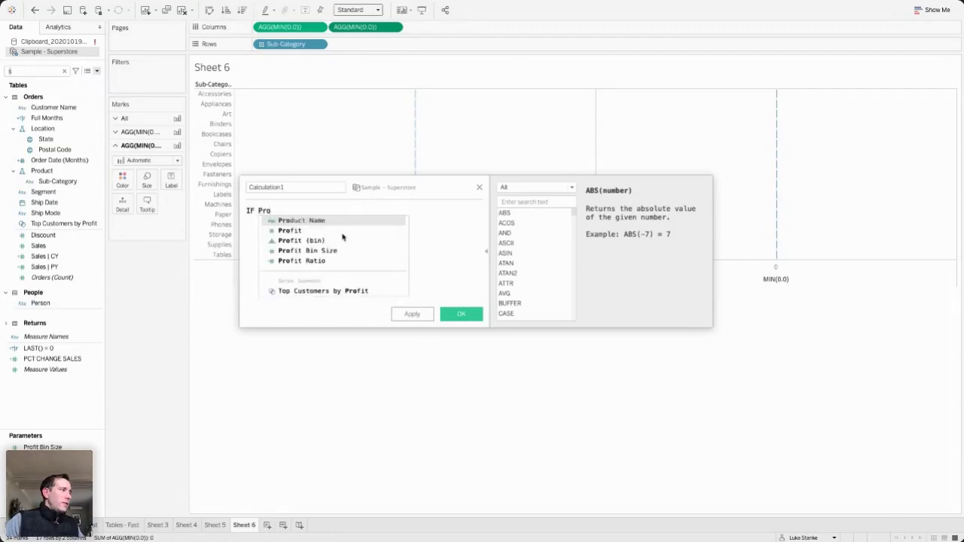
{"action": "key", "text": "Down"}
{"action": "key", "text": "Down"}
{"action": "key", "text": "Down"}
{"action": "key", "text": "Down"}
{"action": "key", "text": "Return"}
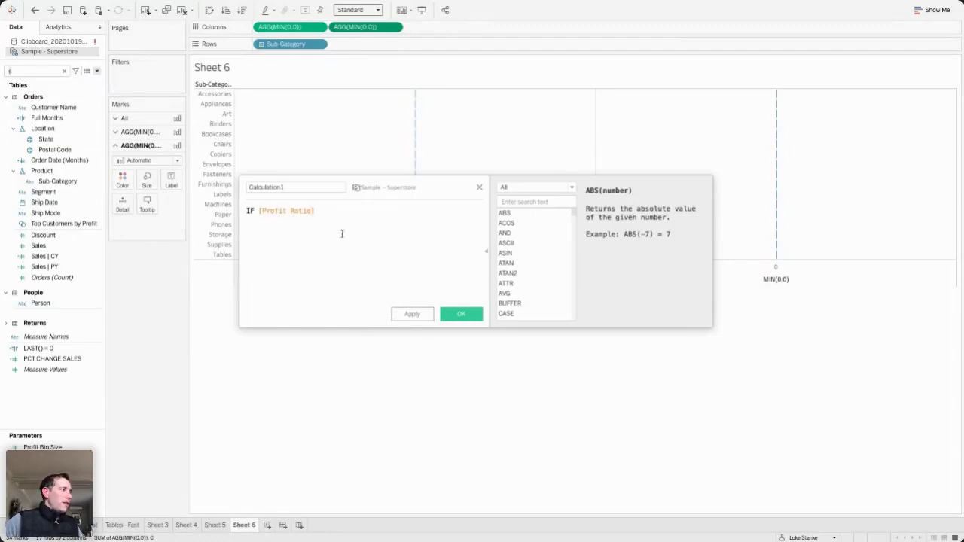
{"action": "type", "text": "> 0"}
{"action": "key", "text": "Return"}
{"action": "type", "text": "THEN SUM([Sales]"}
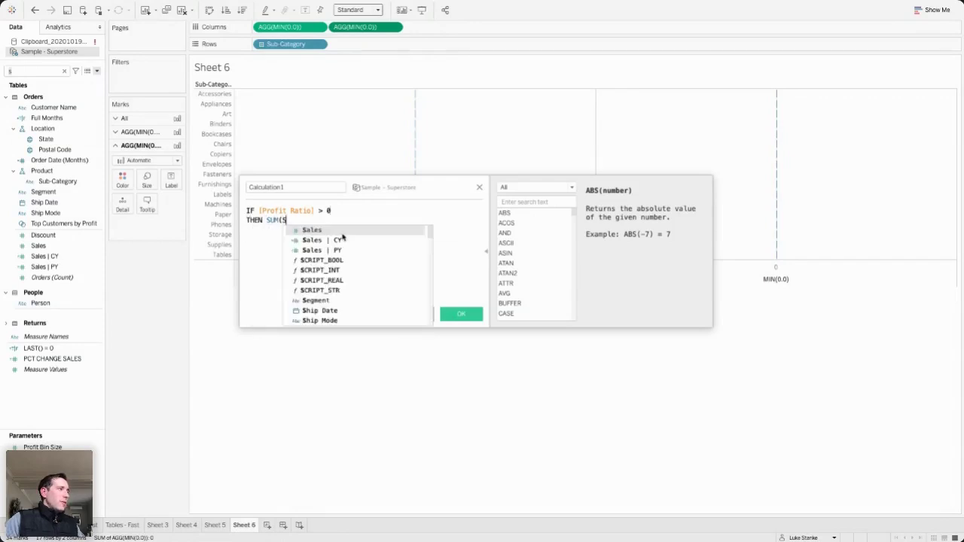
{"action": "type", "text": ")"}
{"action": "key", "text": "Return"}
{"action": "type", "text": "END"}
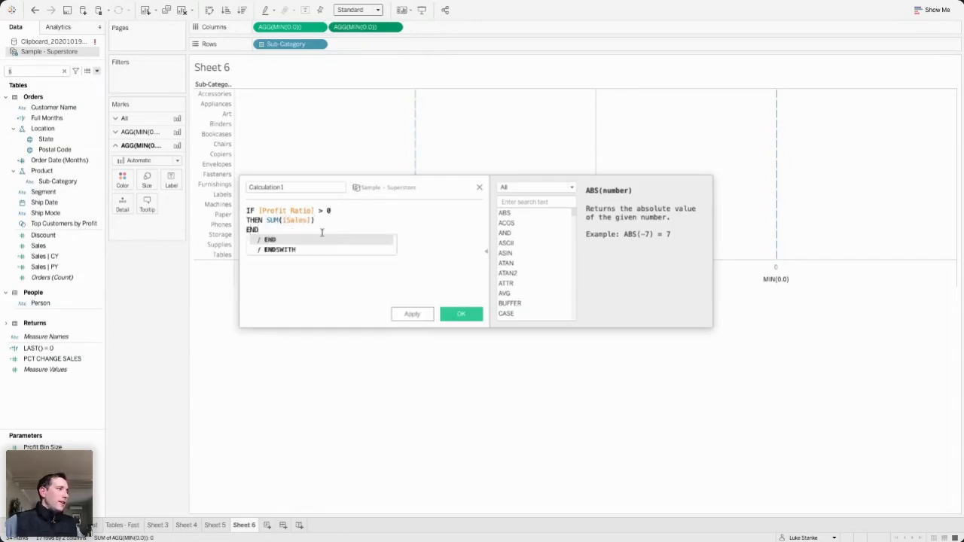
- Save the calculation as Sales | Profitable and add it as the label of the second MIN(0.0) measure
{"action": "double_click", "coordinate": [286, 190]}
{"action": "type", "text": "Sales | Profitable"}
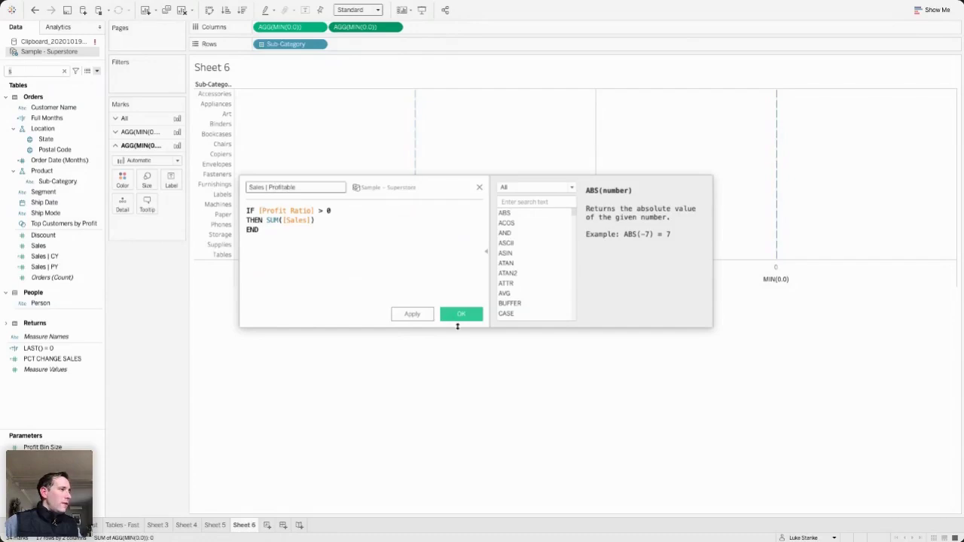
{"action": "left_click", "coordinate": [457, 315]}
{"action": "left_click_drag", "start_coordinate": [58, 368], "coordinate": [172, 182]}
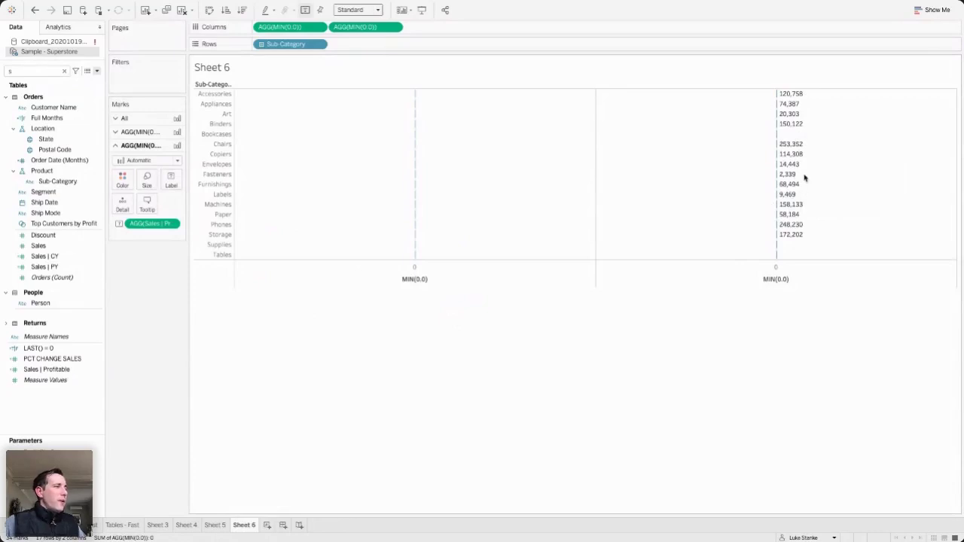
{"action": "mouse_move", "coordinate": [800, 146]}
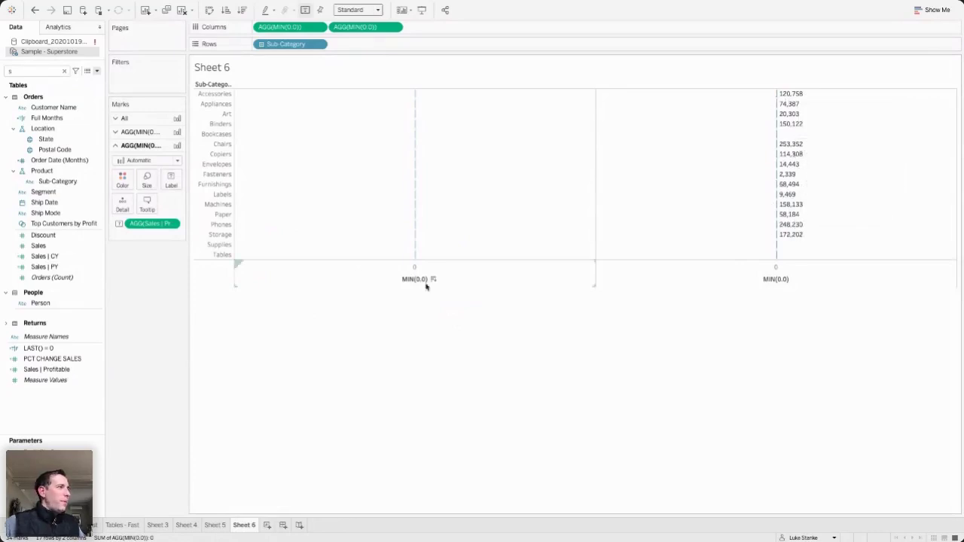
- Filter the data fields by "pro" and duplicate the Sales | Profitable calculation
{"action": "left_click", "coordinate": [75, 379]}
{"action": "left_click", "coordinate": [75, 369]}
{"action": "left_click", "coordinate": [28, 73]}
{"action": "type", "text": "s"}
{"action": "key", "text": "BackSpace"}
{"action": "type", "text": "la"}
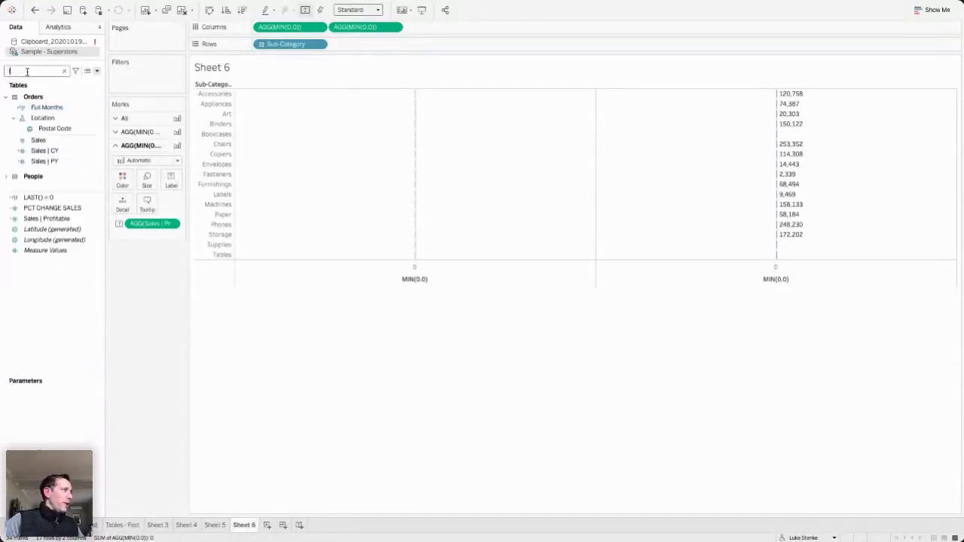
{"action": "key", "text": "BackSpace"}
{"action": "key", "text": "BackSpace"}
{"action": "type", "text": "pro"}
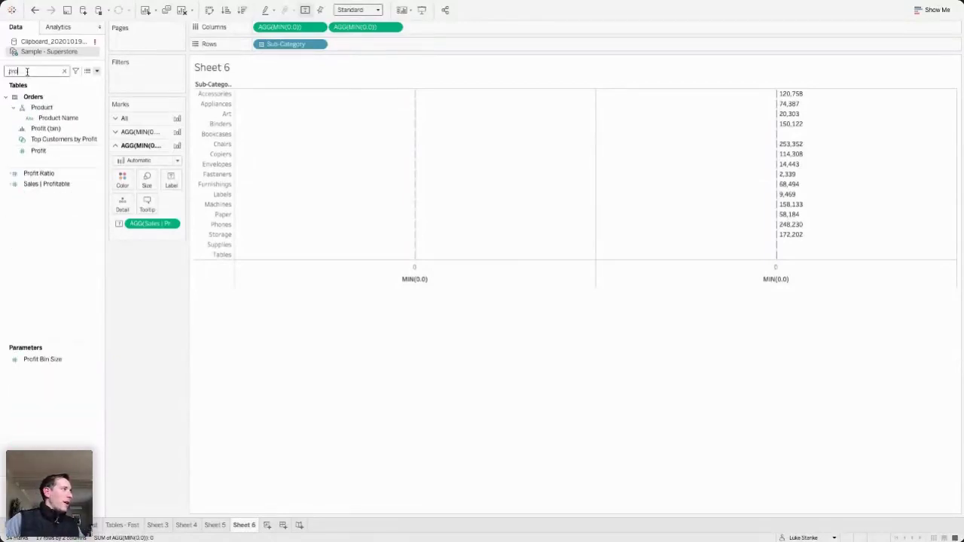
{"action": "right_click", "coordinate": [46, 184]}
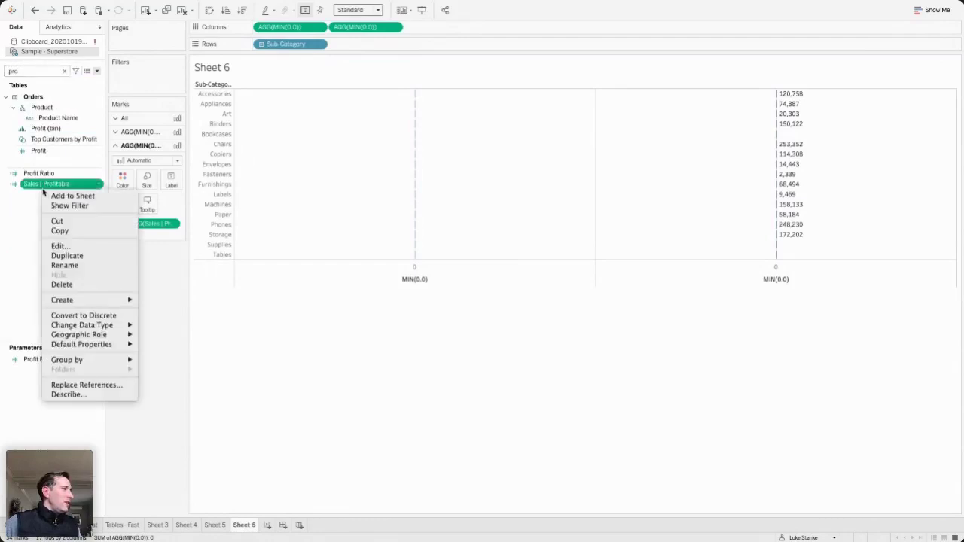
{"action": "left_click", "coordinate": [85, 256]}
- Edit the duplicated calculation so its condition reads IF [Profit Ratio] <= 0
{"action": "right_click", "coordinate": [60, 194]}
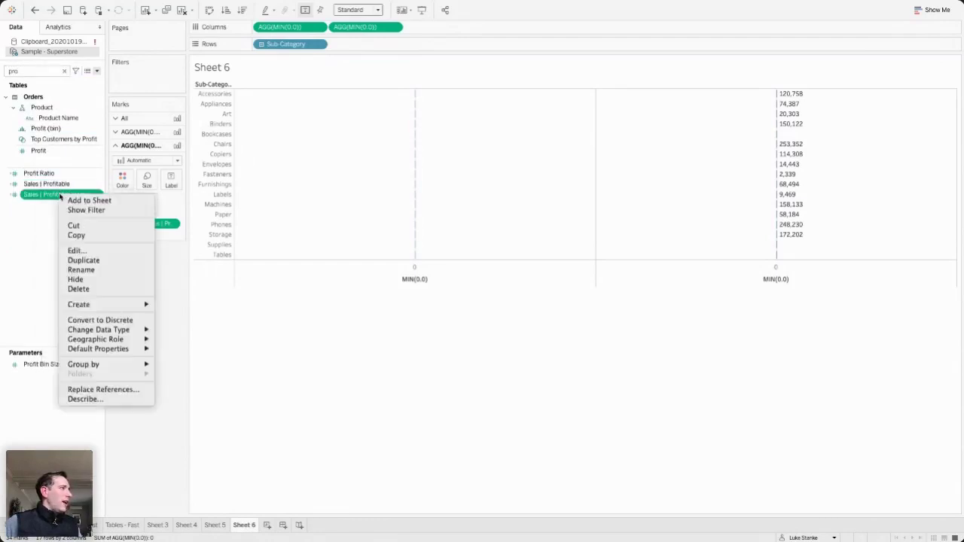
{"action": "left_click", "coordinate": [88, 253]}
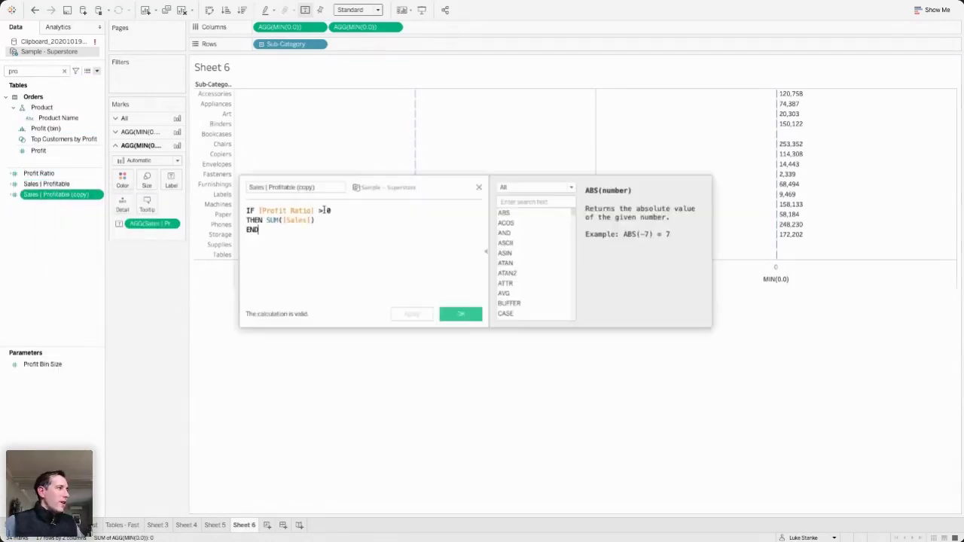
{"action": "left_click", "coordinate": [322, 210]}
{"action": "key", "text": "BackSpace"}
{"action": "type", "text": "<"}
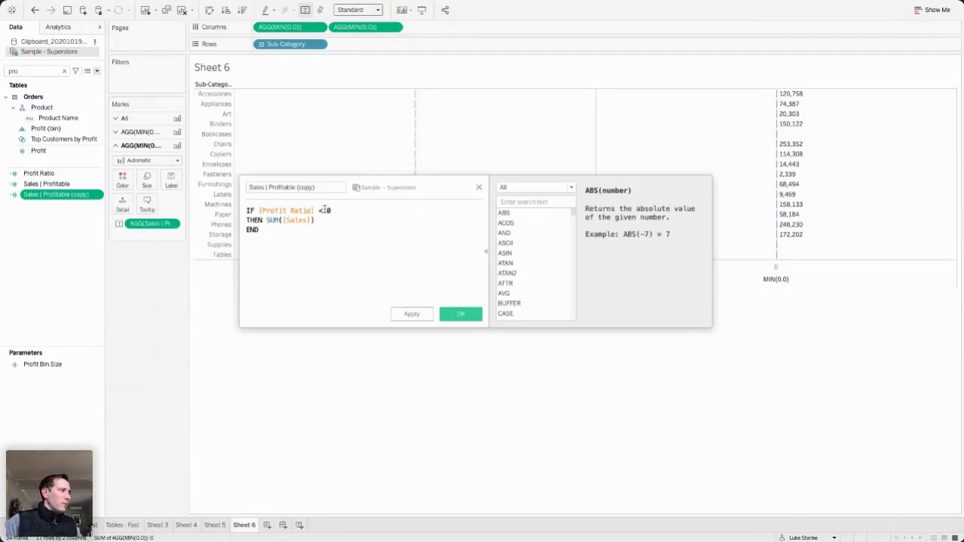
{"action": "type", "text": "="}
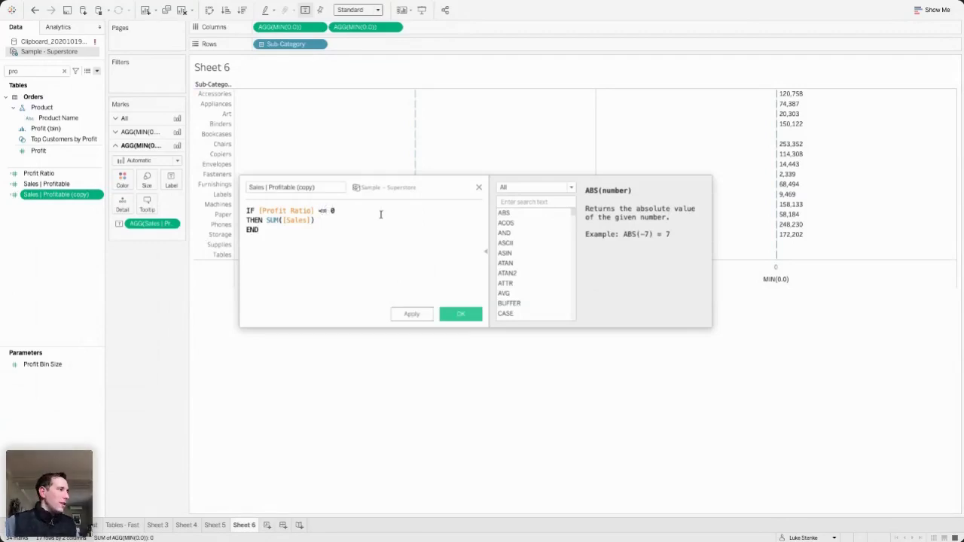
- Save the duplicated calculation as Sales | Not Profitable and add it to the label of the second MIN(0.0) measure
{"action": "left_click_drag", "start_coordinate": [296, 187], "coordinate": [324, 210]}
{"action": "key", "text": "BackSpace"}
{"action": "key", "text": "alt+Left"}
{"action": "type", "text": "Not"}
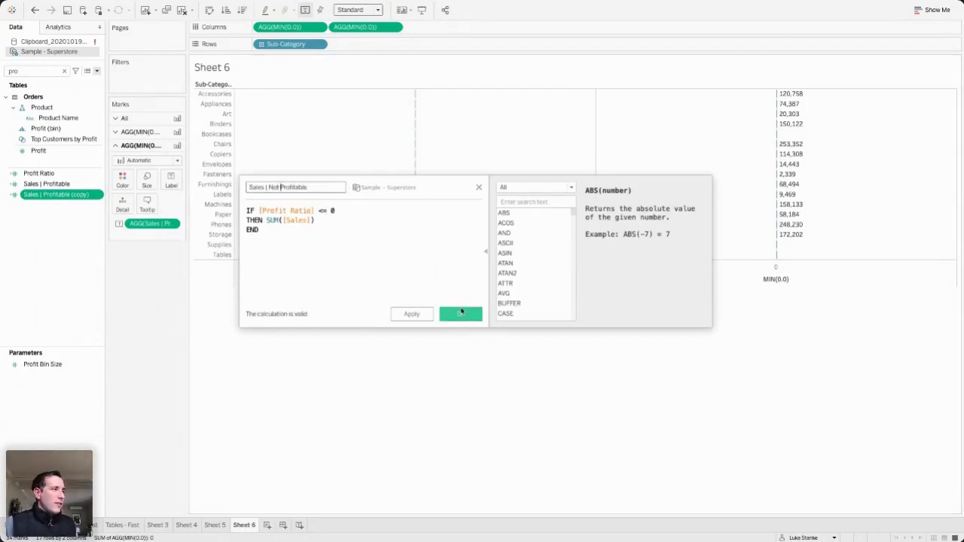
{"action": "left_click", "coordinate": [460, 313]}
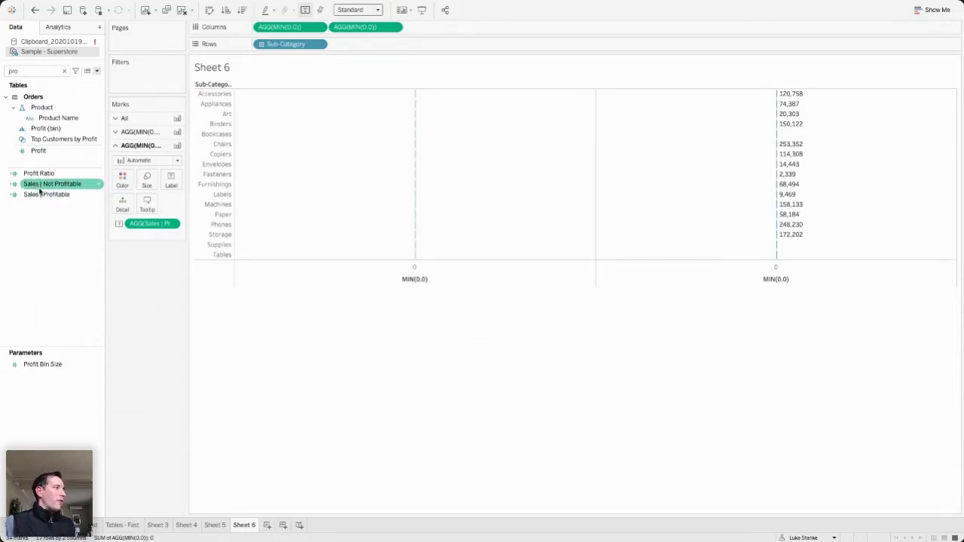
{"action": "left_click_drag", "start_coordinate": [43, 187], "coordinate": [177, 186]}
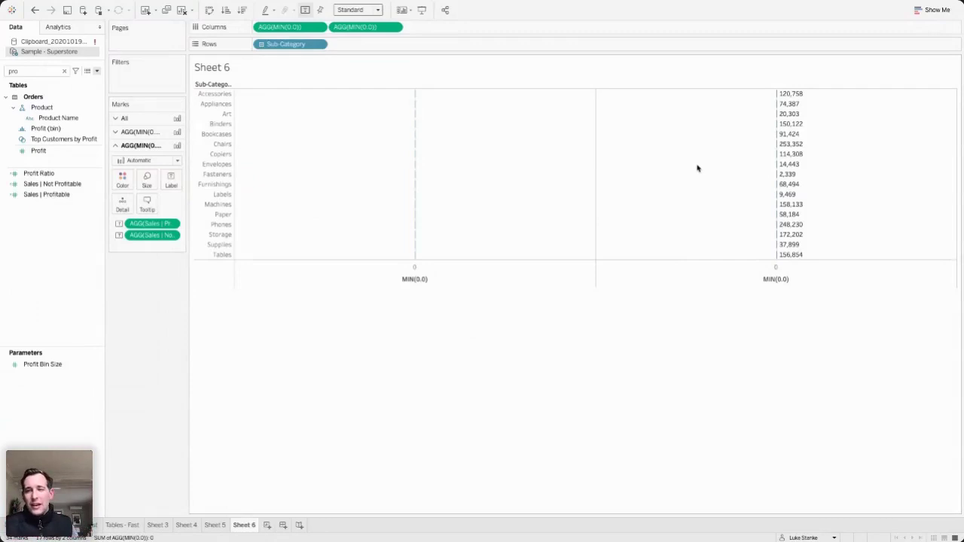
- Put both label fields on a single line and make the Sales | Profitable field bold
{"action": "left_click", "coordinate": [172, 181]}
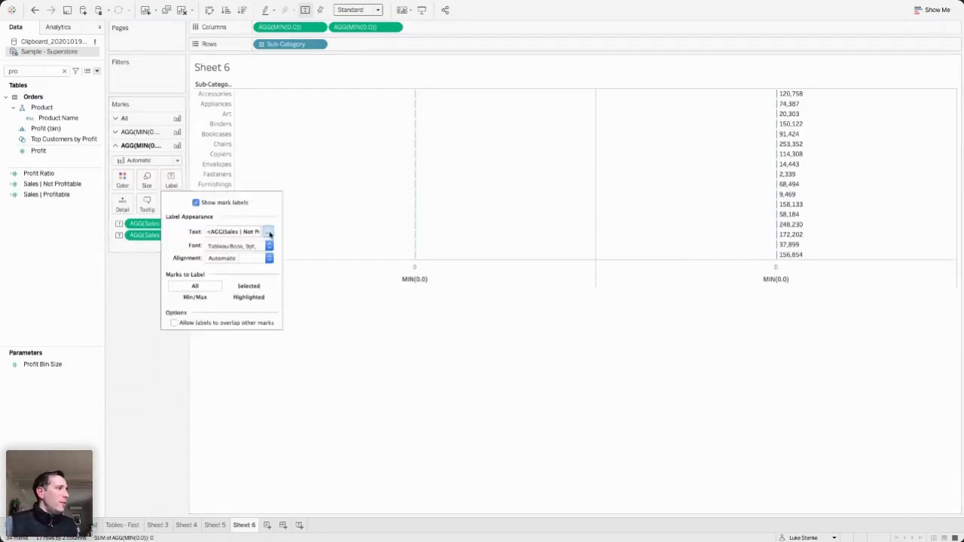
{"action": "left_click", "coordinate": [269, 232]}
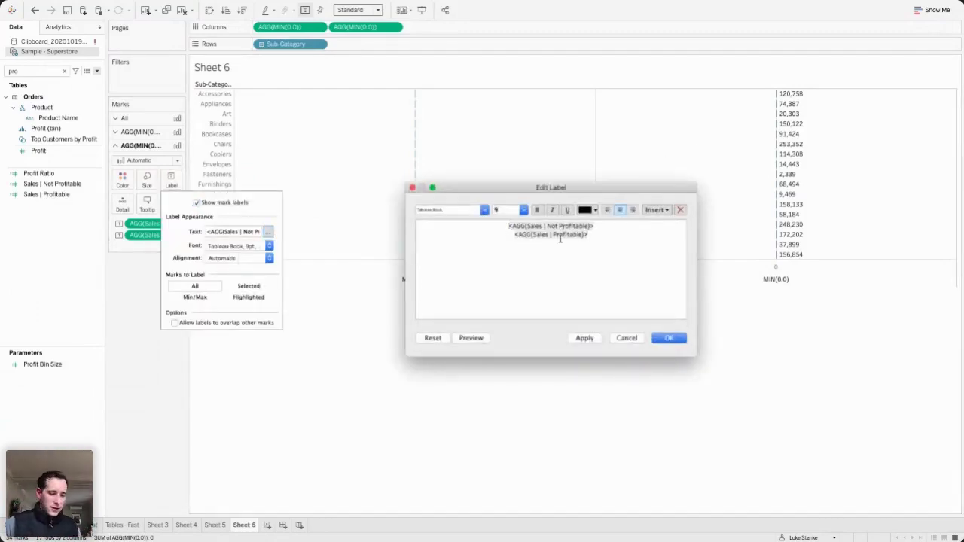
{"action": "key", "text": "BackSpace"}
{"action": "key", "text": "shift+End"}
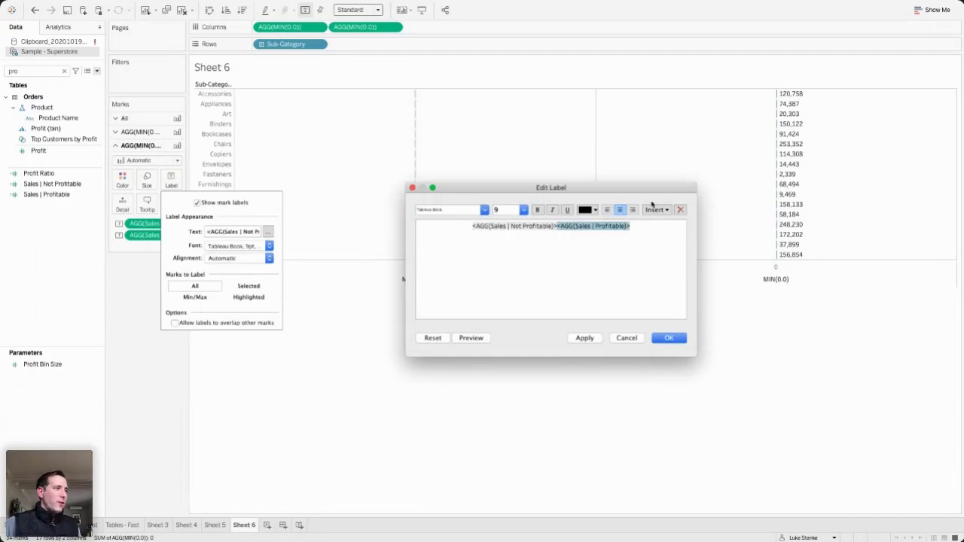
{"action": "left_click", "coordinate": [537, 210]}
{"action": "left_click", "coordinate": [667, 339]}
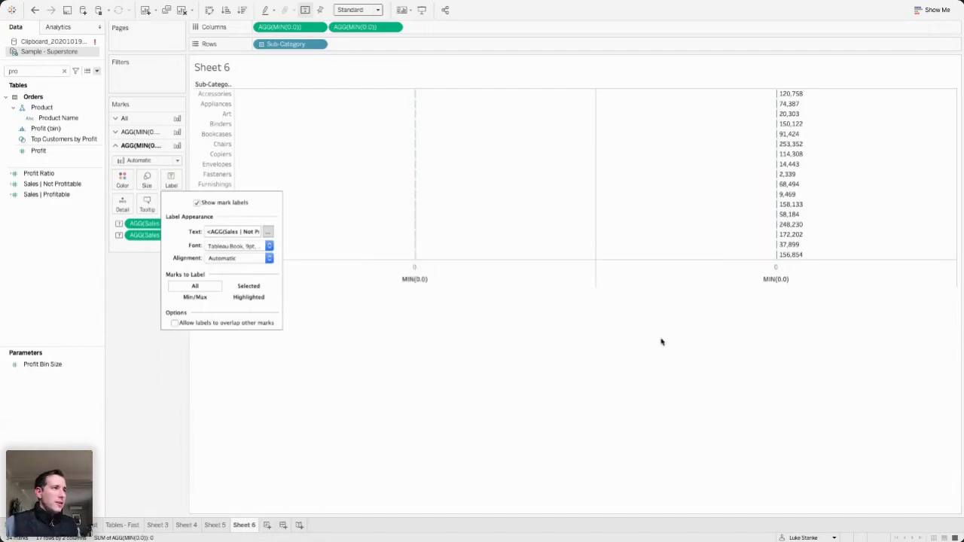
- Format the Sales | Not Profitable field in the label text as bold and orange-red
{"action": "left_click", "coordinate": [269, 232]}
{"action": "double_click", "coordinate": [577, 226]}
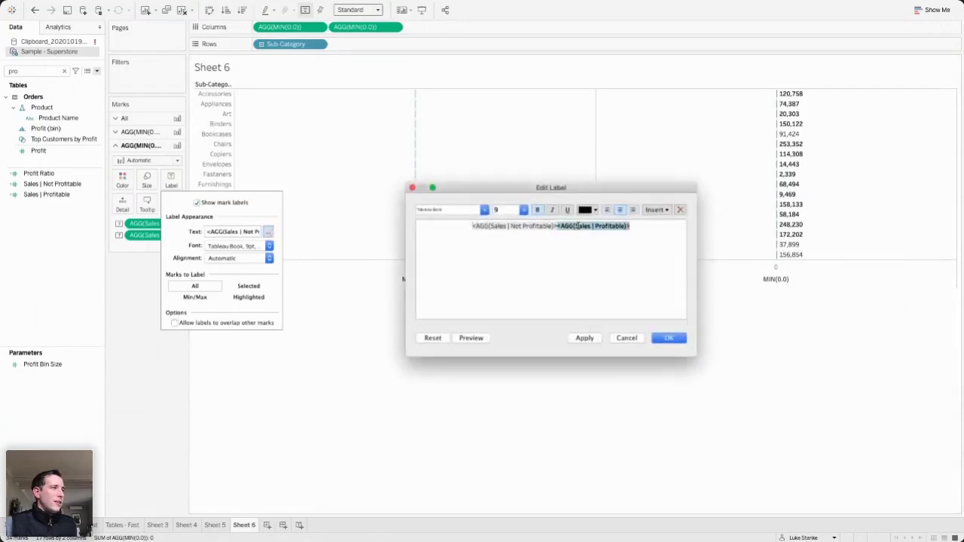
{"action": "double_click", "coordinate": [535, 223]}
{"action": "left_click", "coordinate": [539, 211]}
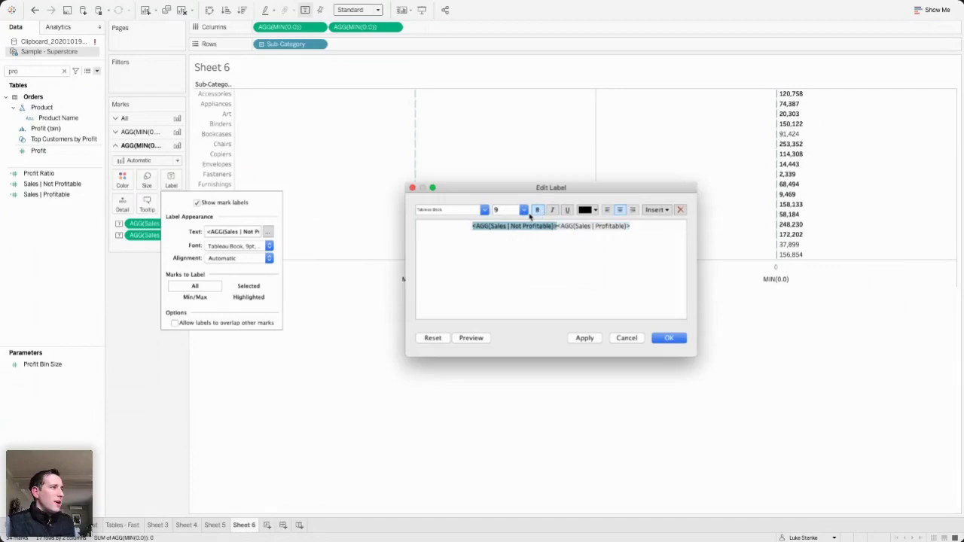
{"action": "left_click", "coordinate": [586, 210]}
{"action": "left_click", "coordinate": [602, 259]}
{"action": "left_click", "coordinate": [624, 299]}
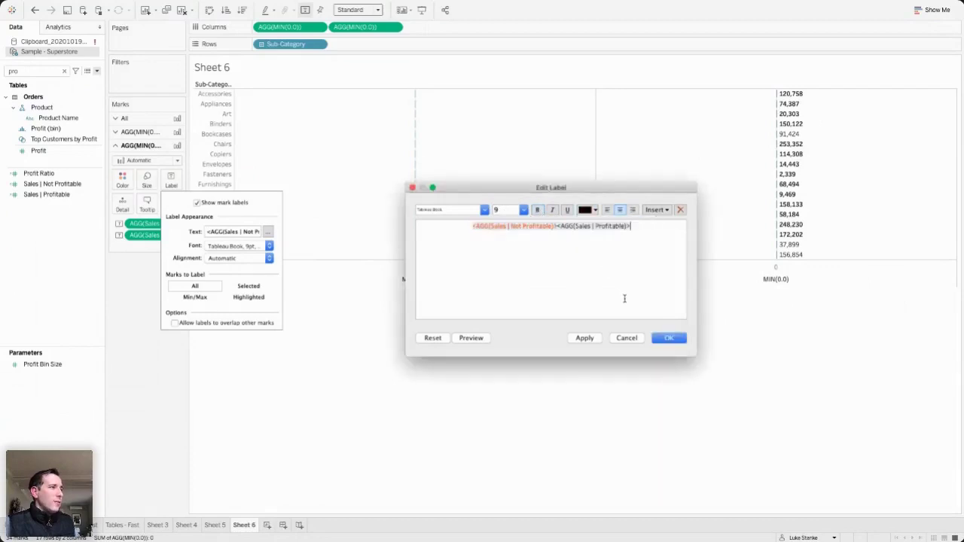
{"action": "left_click", "coordinate": [668, 338]}
{"action": "left_click", "coordinate": [777, 362]}
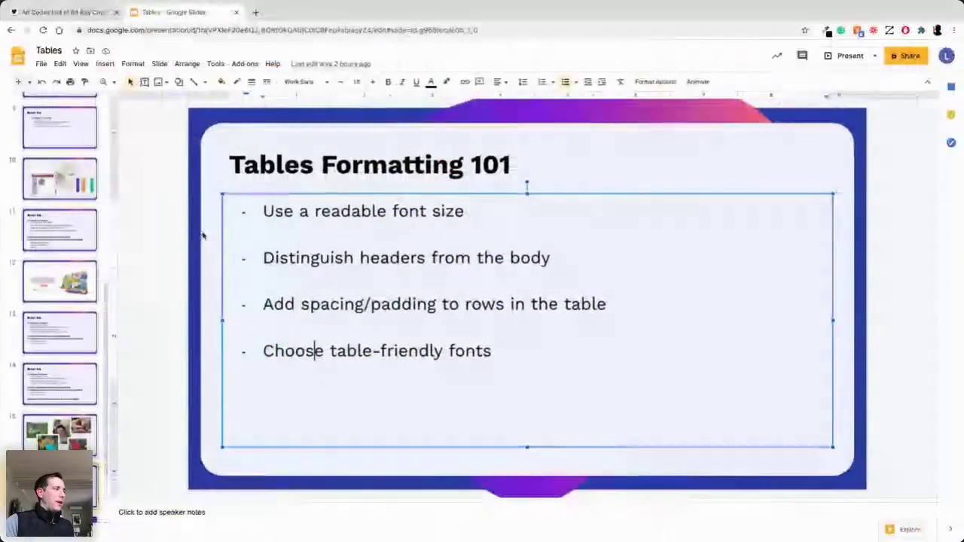
- Switch to the Tables presentation in Google Slides and start presenting from the Wrap-up slide
{"action": "scroll", "coordinate": [90, 403], "scroll_direction": "down", "scroll_amount": 3}
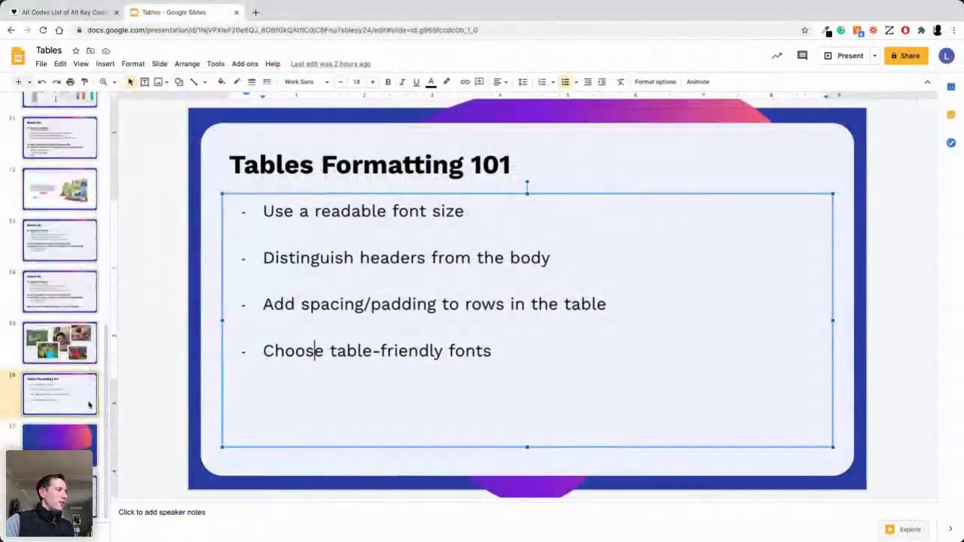
{"action": "left_click", "coordinate": [59, 497]}
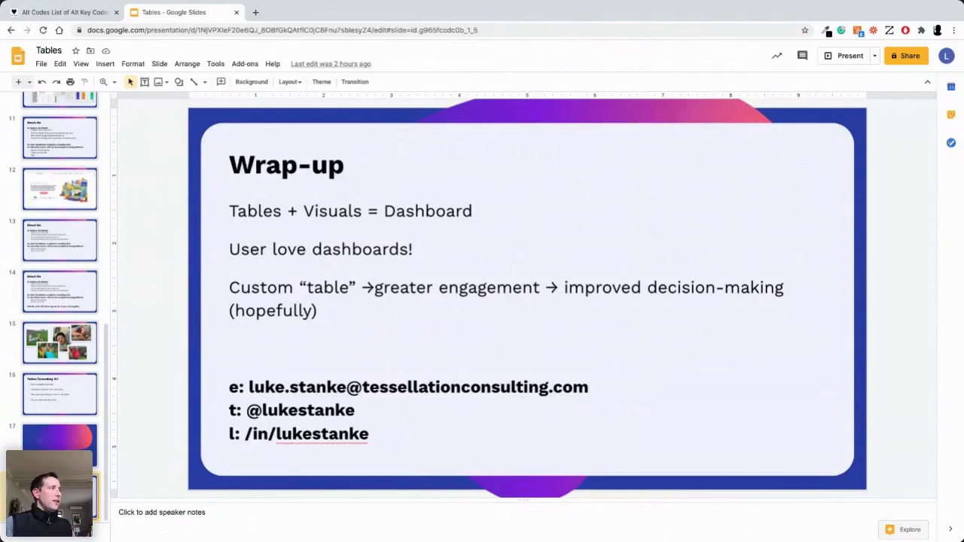
{"action": "left_click", "coordinate": [824, 58]}
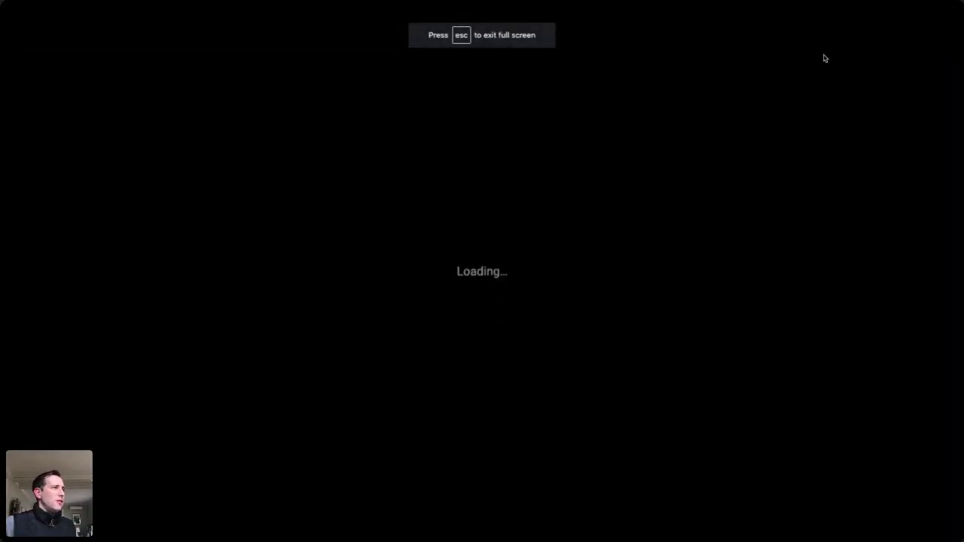